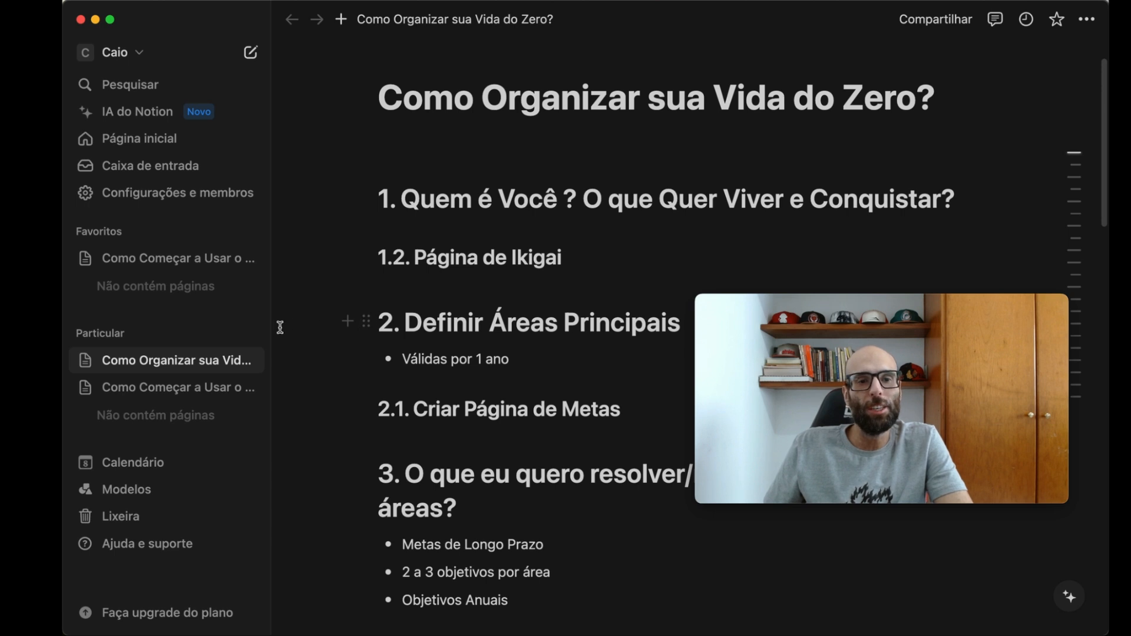
- Create a new private page titled "Ikigai" and start its body text
click(251, 332)
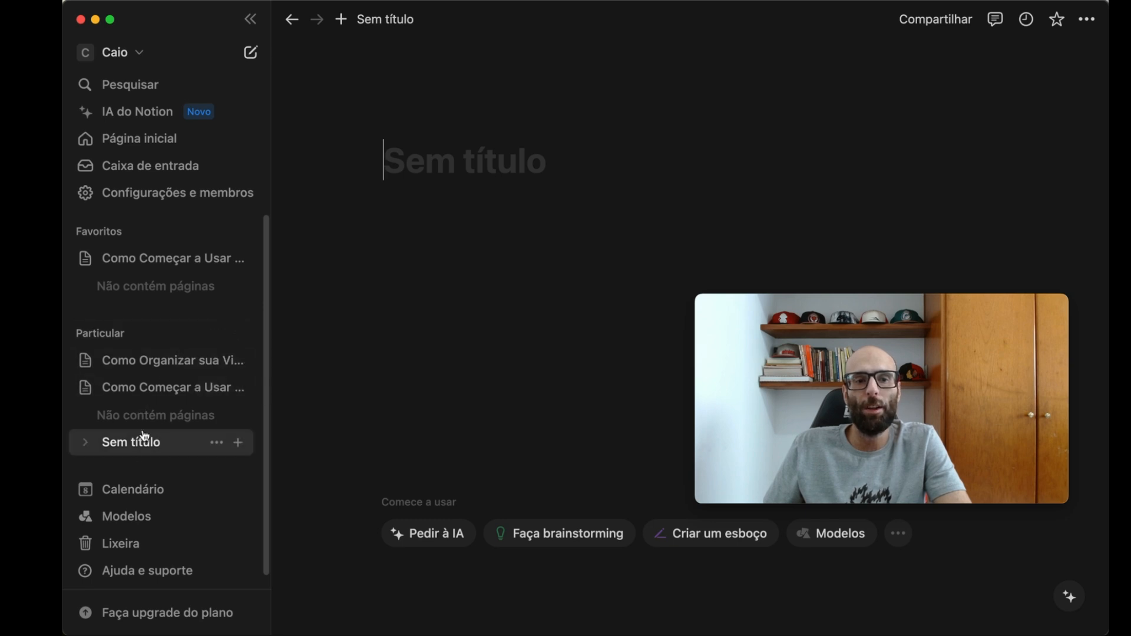
click(81, 390)
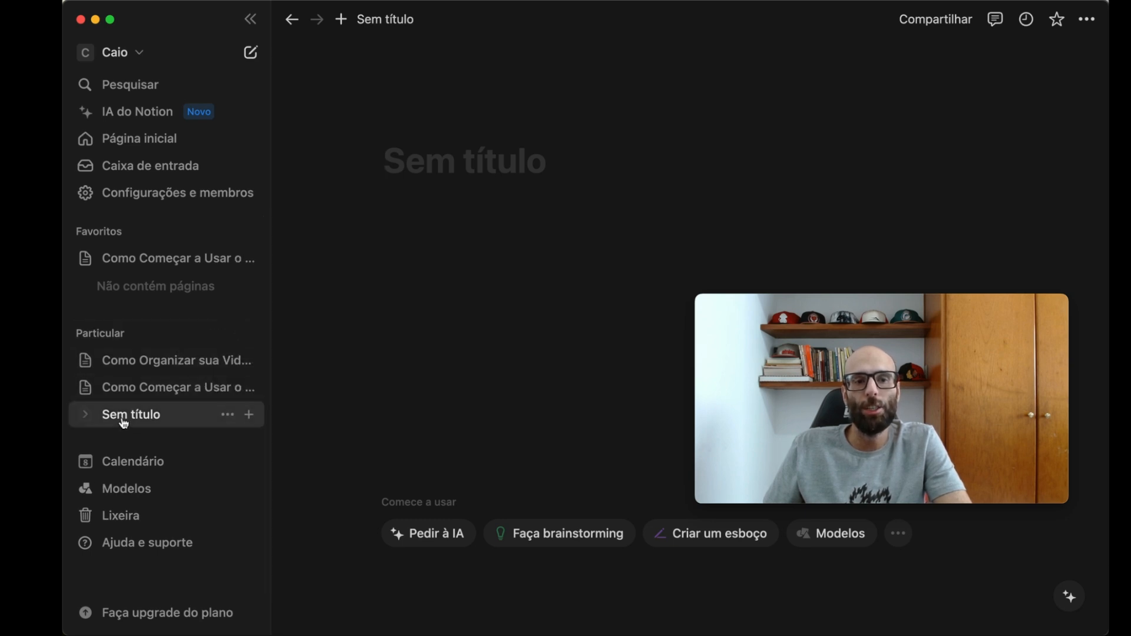
click(448, 164)
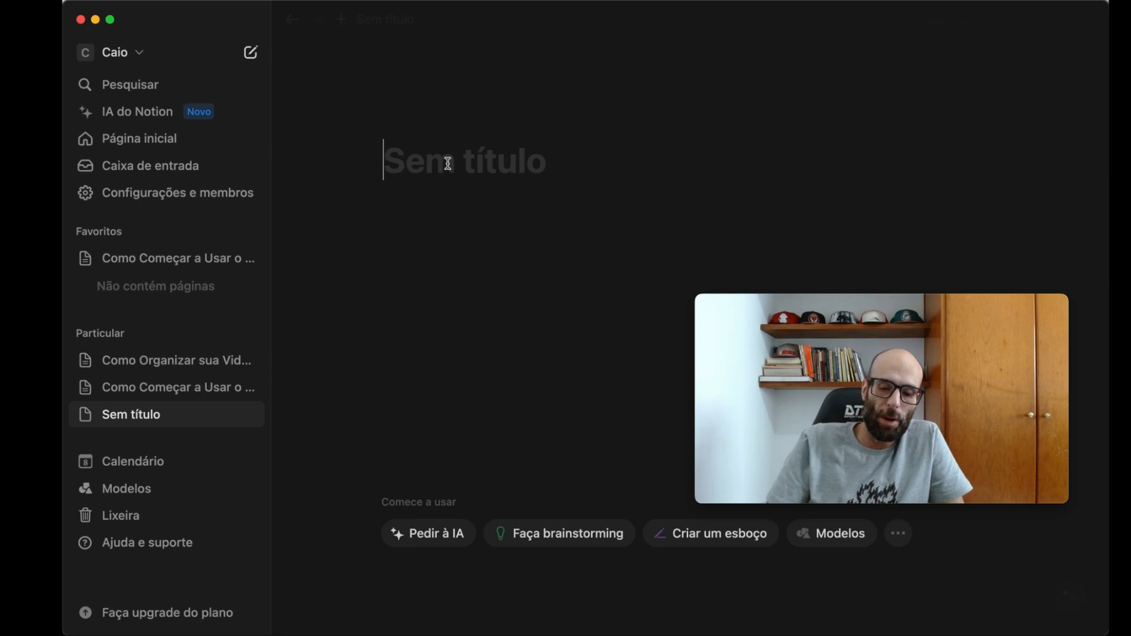
text(Ikigai)
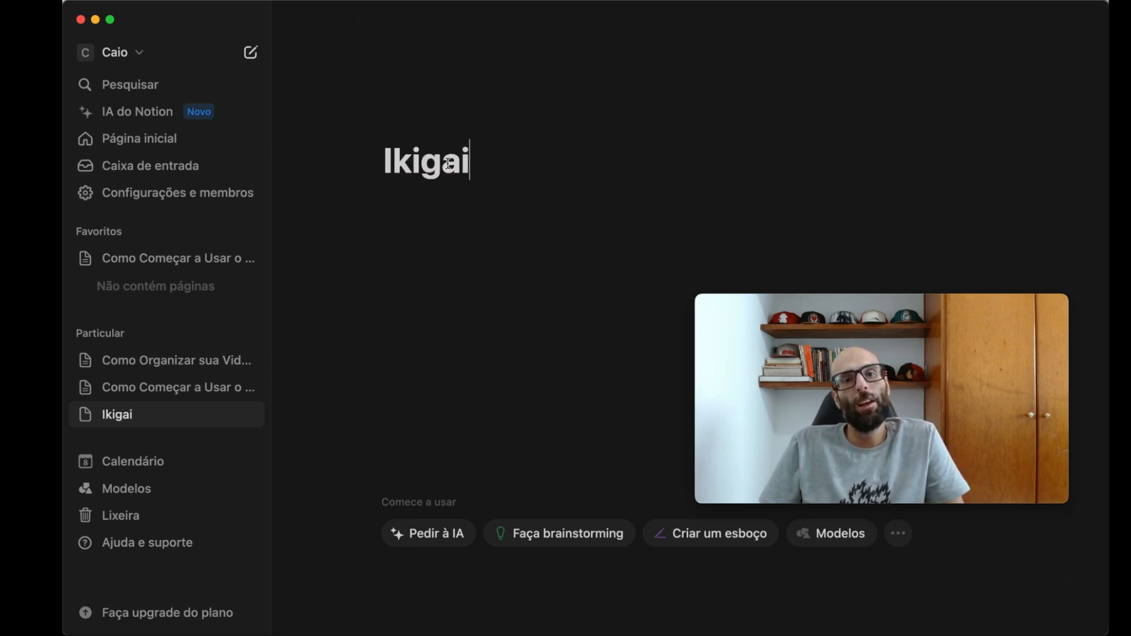
key(Return)
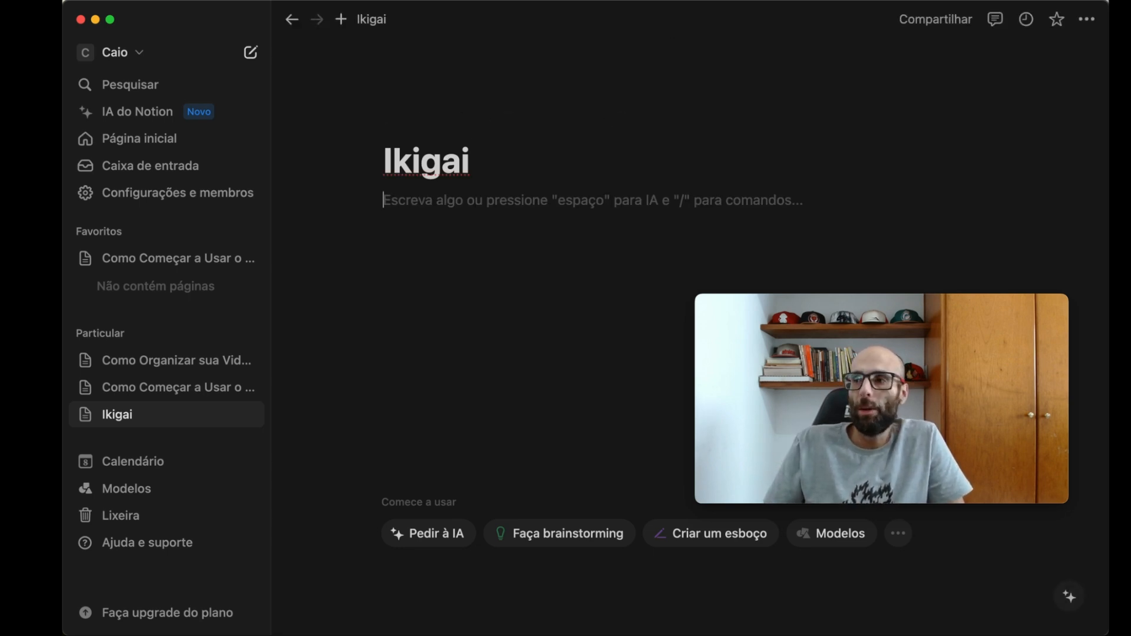
- Paste the copied two-column Ikigai lists on loves, strengths, the world's needs and paid work into the page body
key(super+Tab)
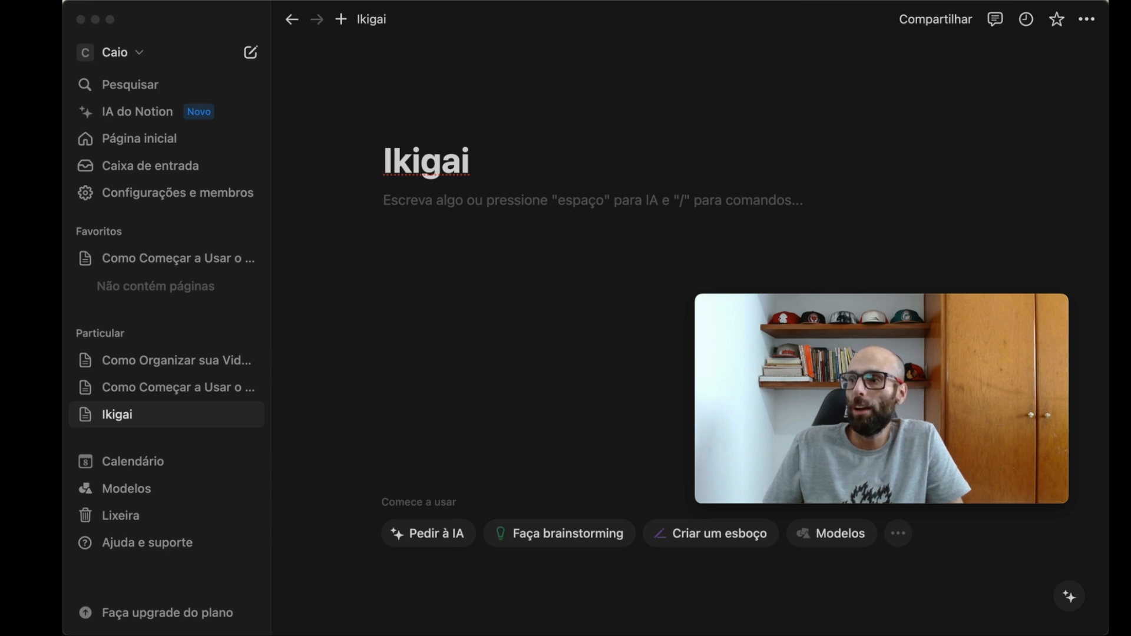
click(470, 252)
key(super+v)
scroll(641, 320, up, 15)
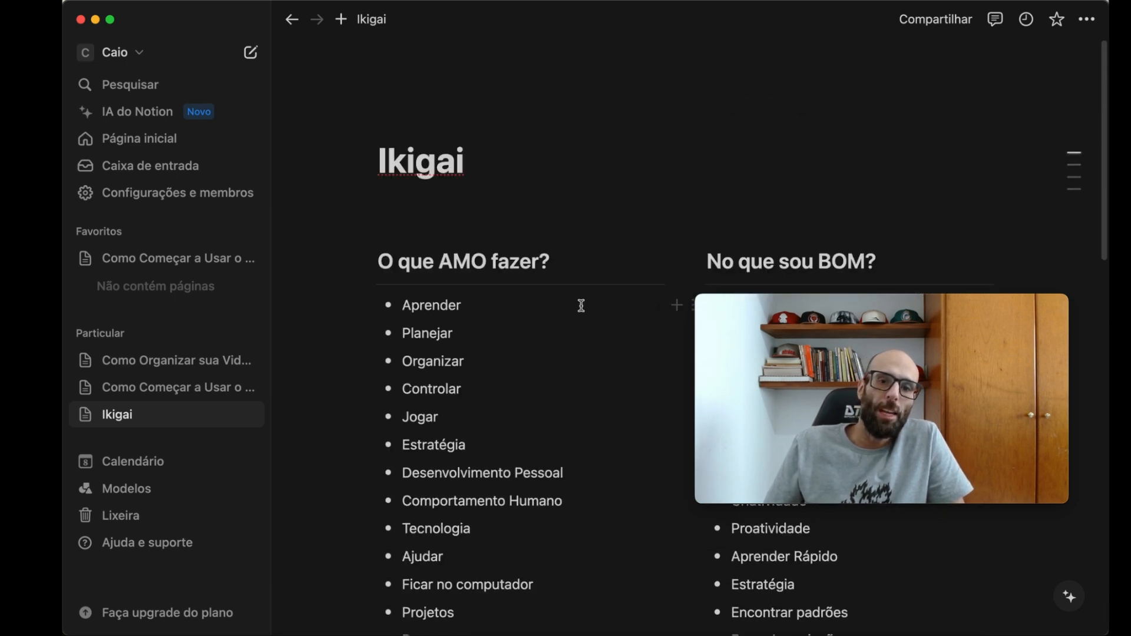
- Review the four Ikigai question lists, from "O que AMO fazer?" through "Pelo que posso ser PAGO?"
scroll(581, 305, down, 3)
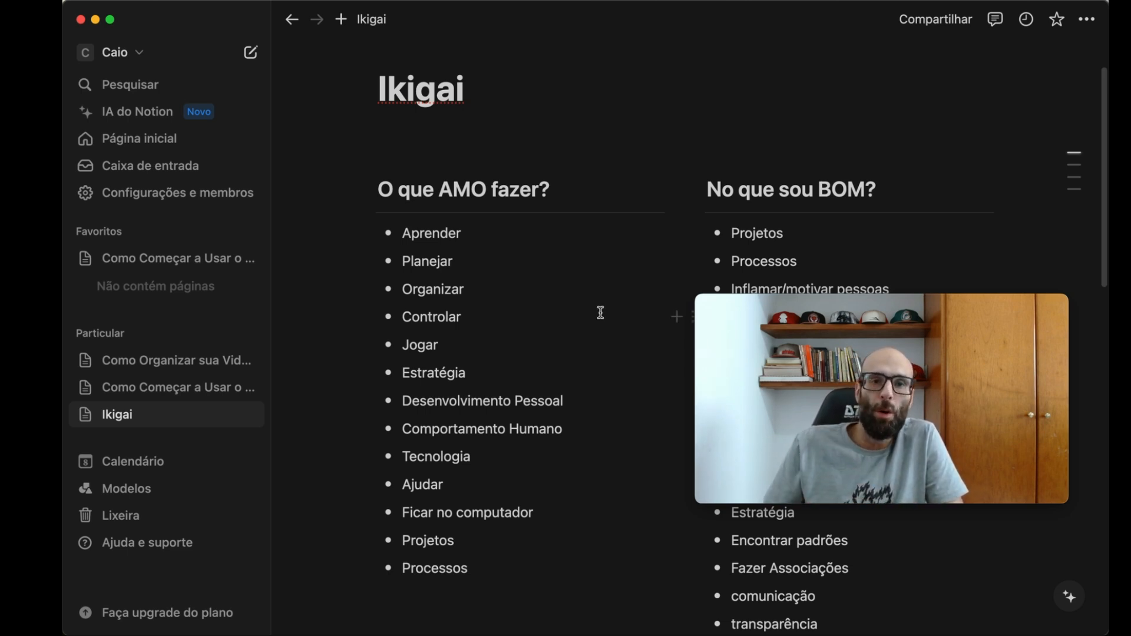
scroll(510, 284, down, 10)
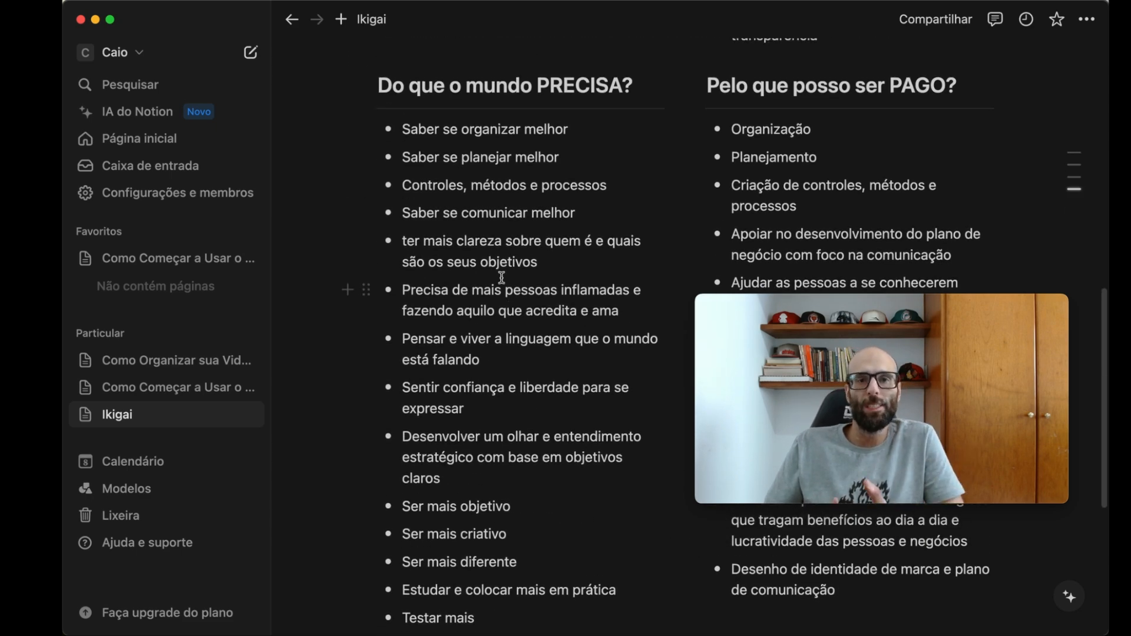
scroll(521, 278, up, 3)
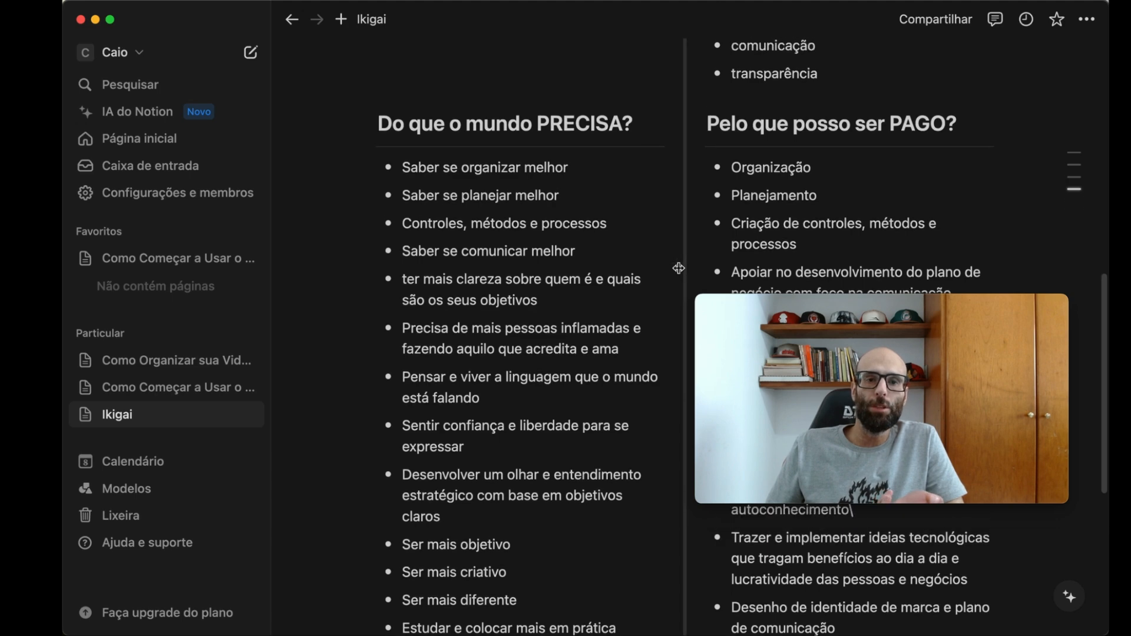
scroll(679, 270, up, 10)
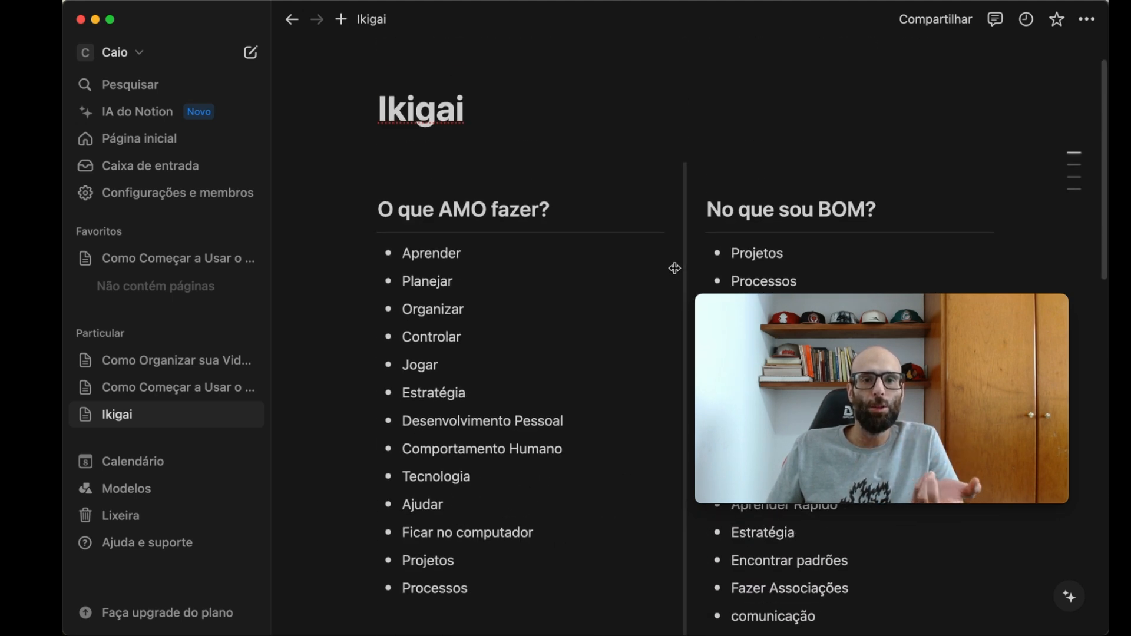
drag(795, 300, 300, 299)
scroll(794, 313, down, 3)
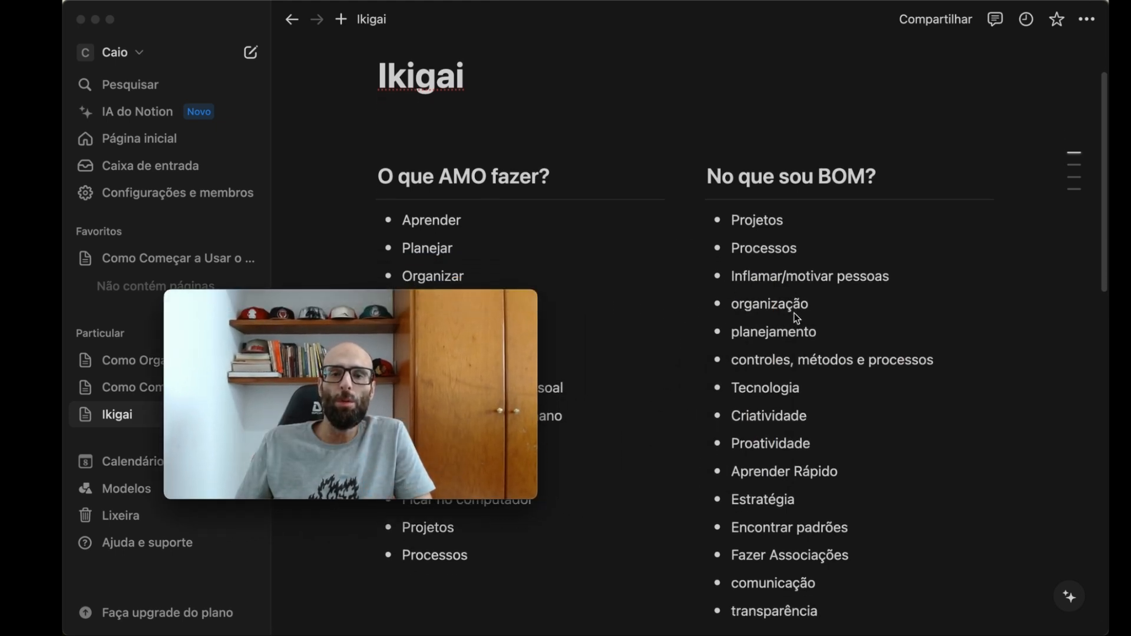
scroll(741, 312, down, 1)
drag(337, 303, 287, 34)
scroll(517, 465, down, 1)
scroll(518, 465, down, 2)
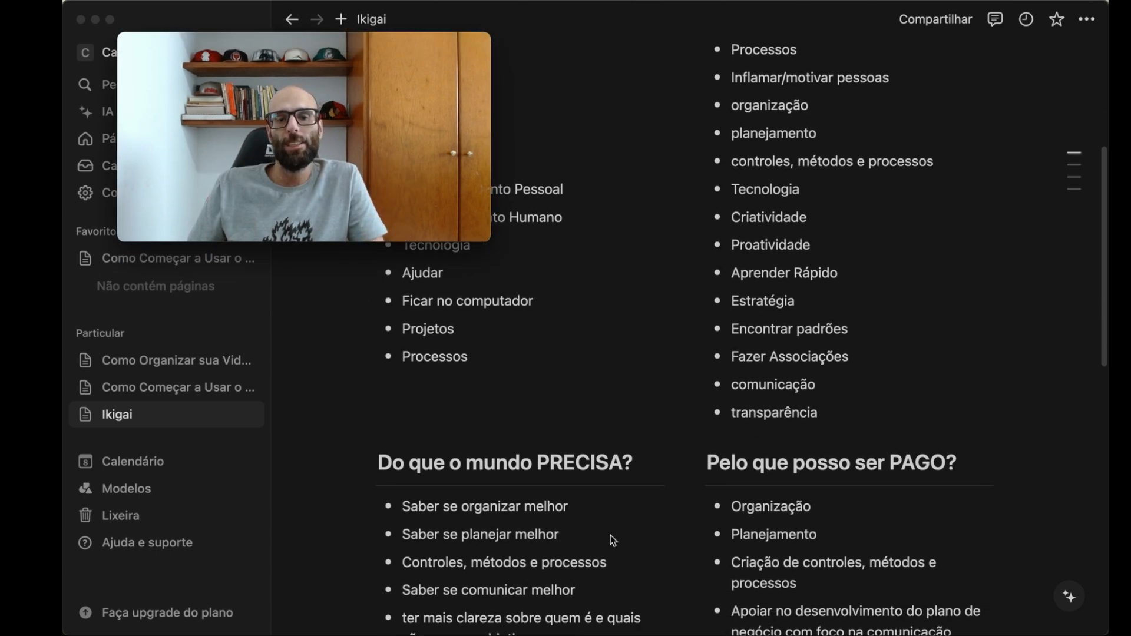
scroll(511, 527, down, 3)
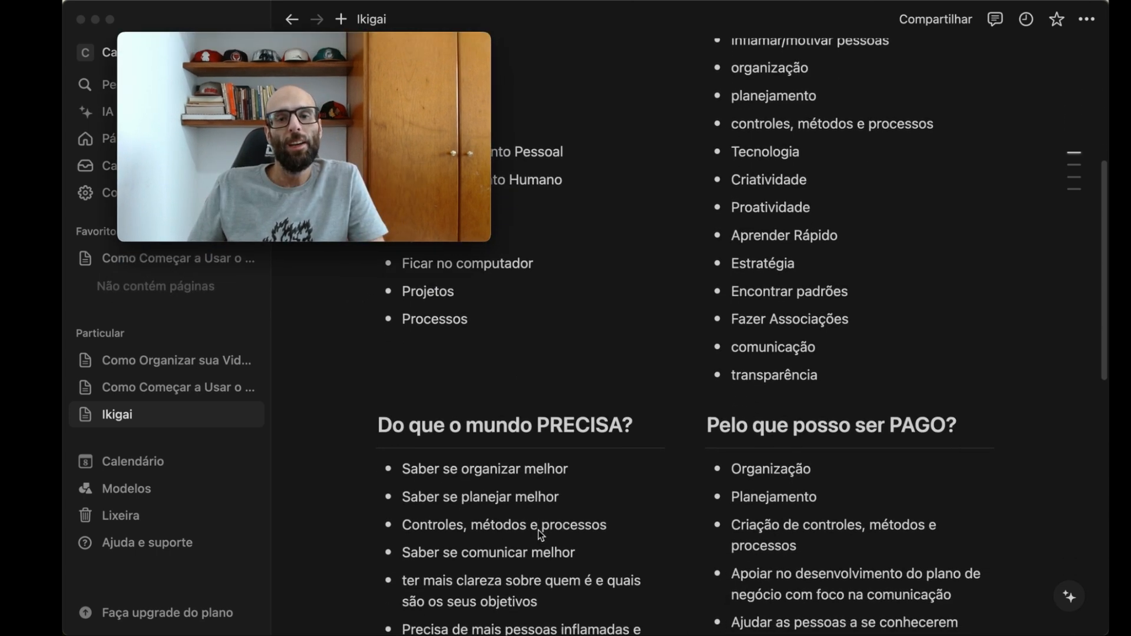
scroll(790, 457, down, 2)
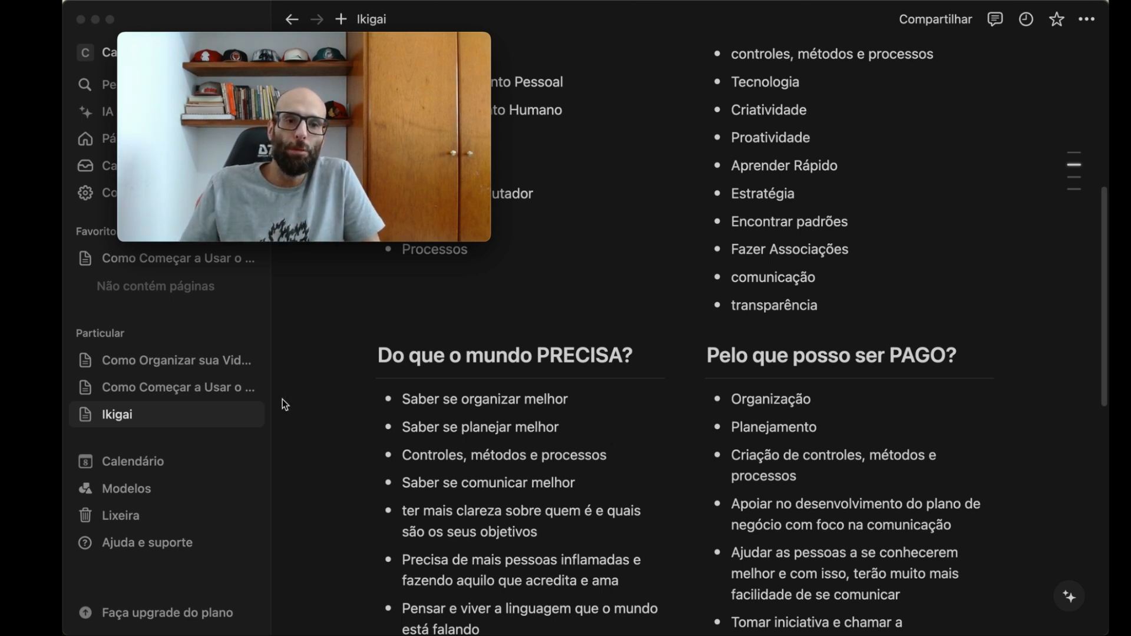
- Create another private page titled "Areas de Prioridade" and start its body text
click(155, 362)
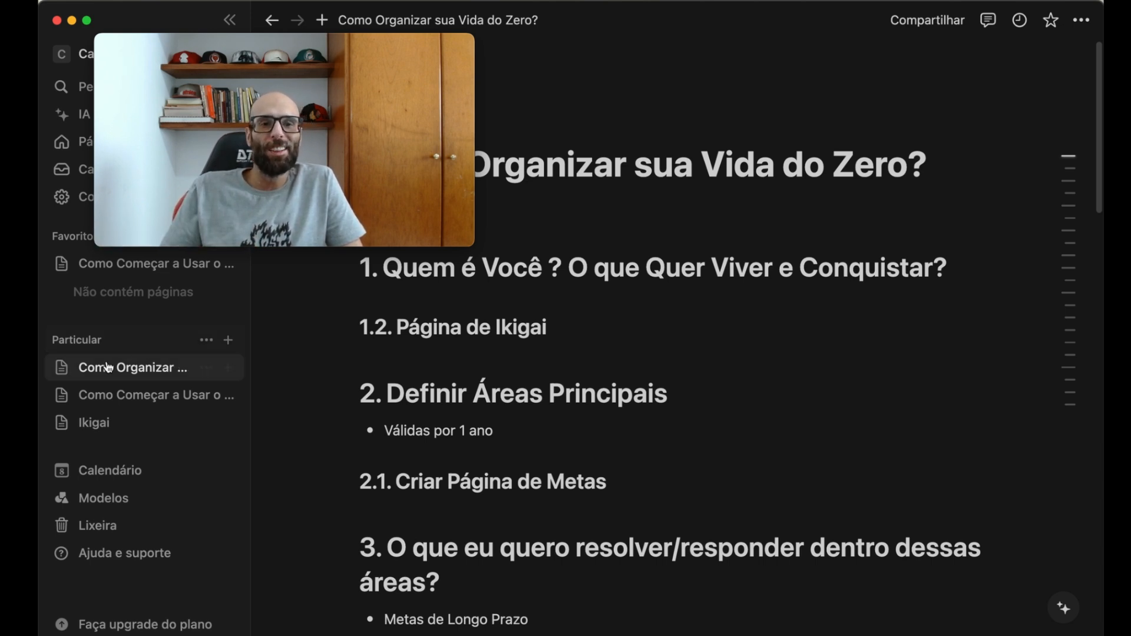
click(232, 345)
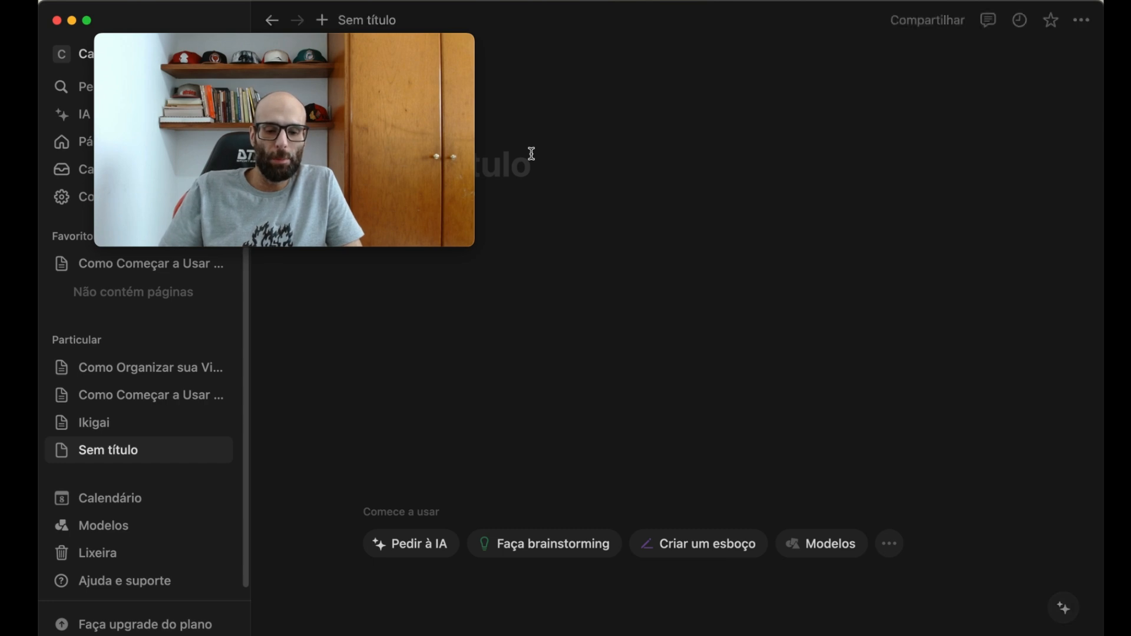
drag(324, 38, 955, 389)
click(479, 170)
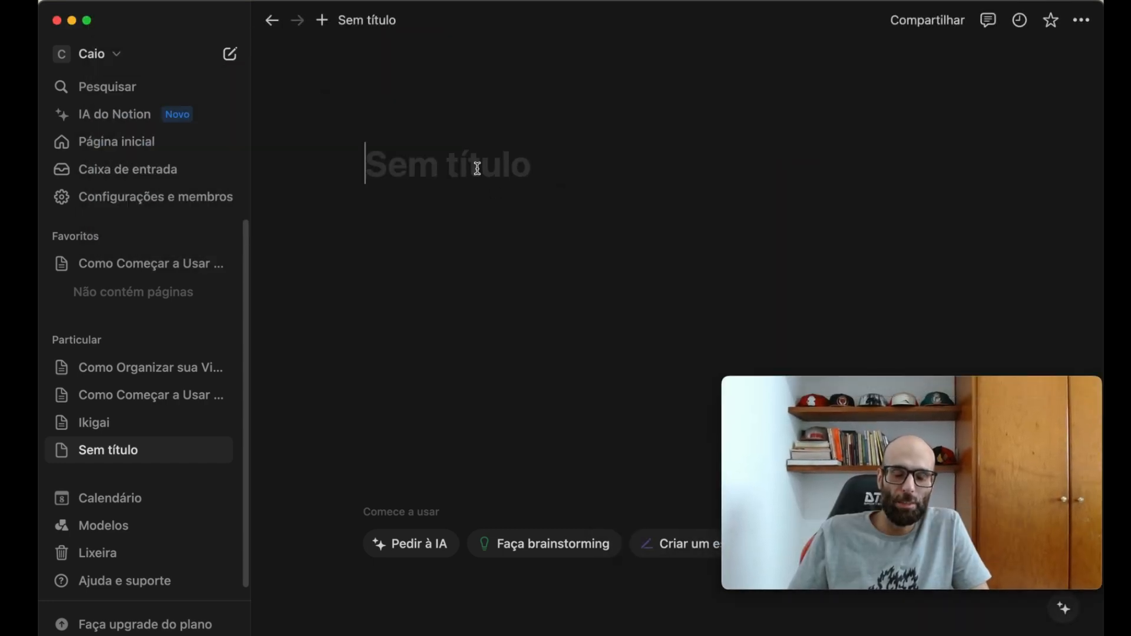
text(Areas de)
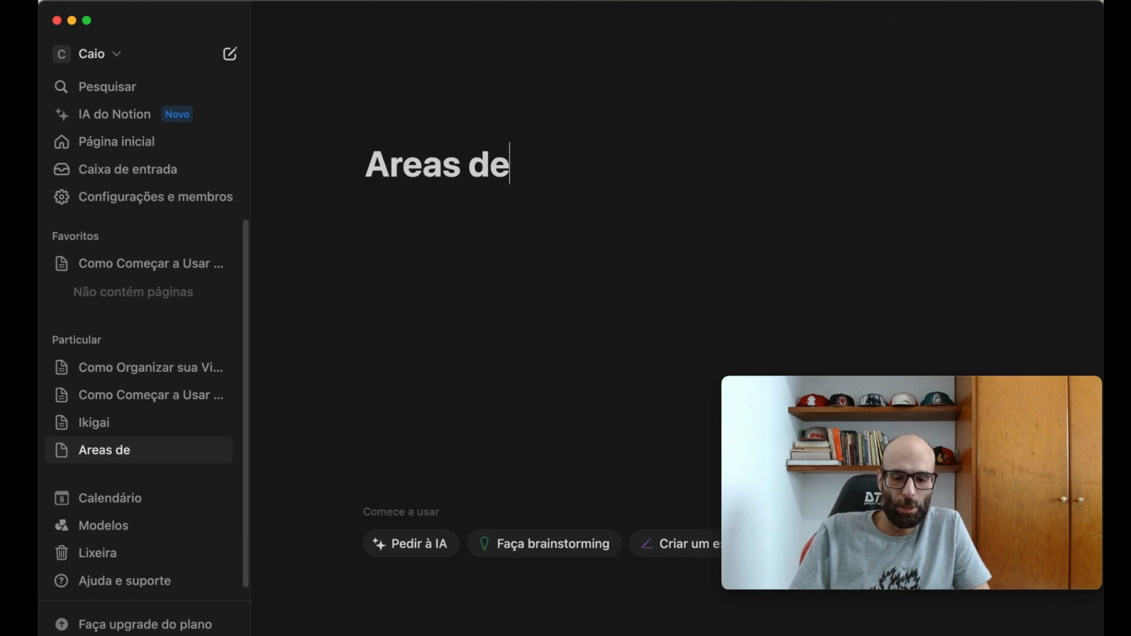
text( Prioridade)
key(Return)
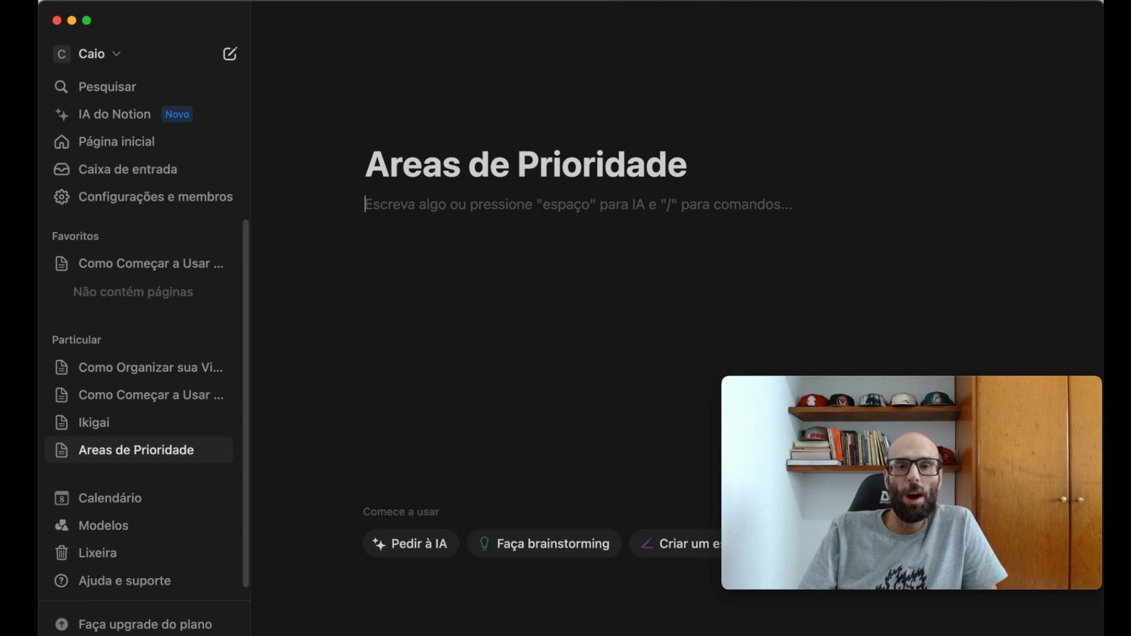
- Start a bulleted list under the page title with the items "Saúde", "Pessoas" and "Conhecimento"
text(* Saúde)
key(Return)
text(Pessoas)
key(Return)
text(COnhec)
key(BackSpace)
key(BackSpace)
key(BackSpace)
key(BackSpace)
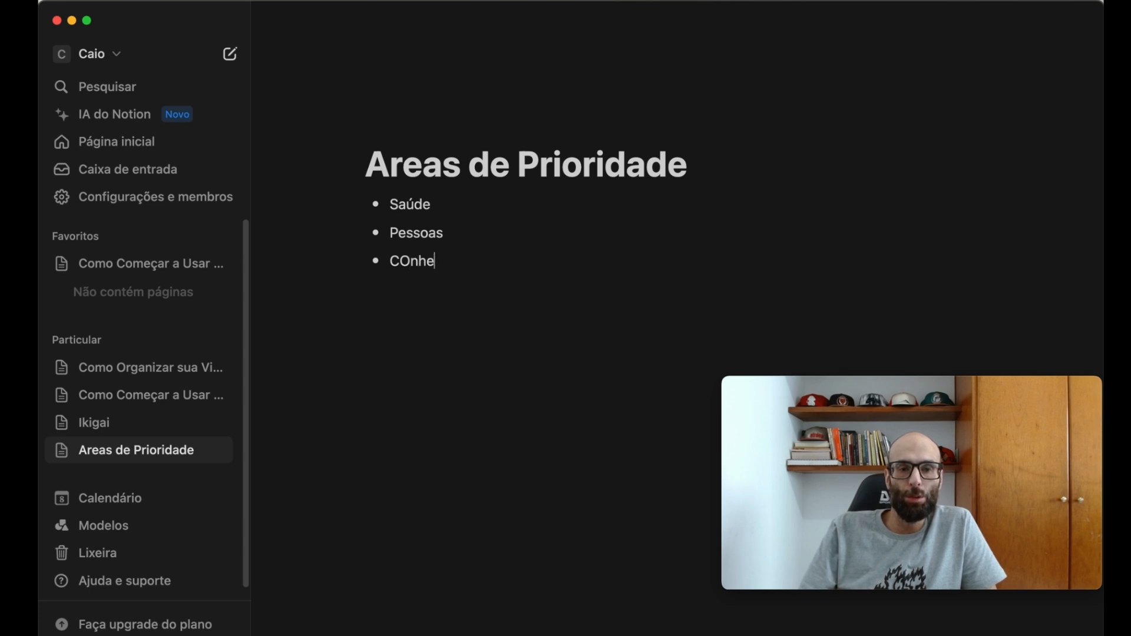
key(BackSpace)
text(onhec)
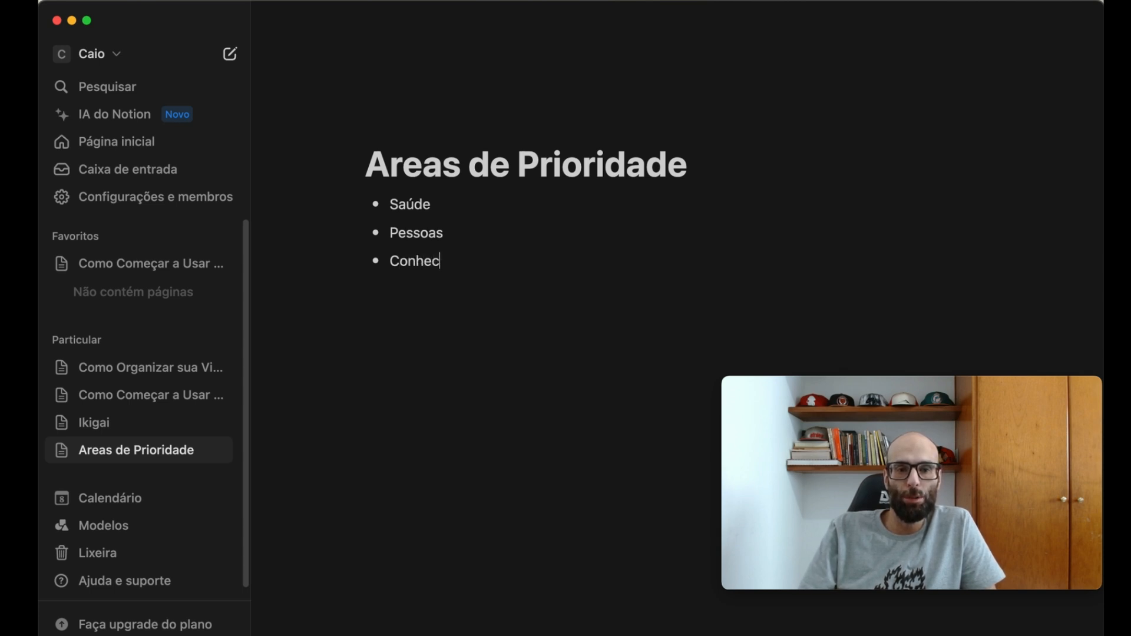
text(imento)
key(Return)
- Add the bullets "Sou Estrategista" and "Vida Pessoal" and end the list
text(Sou Estrategista)
key(Return)
text(V)
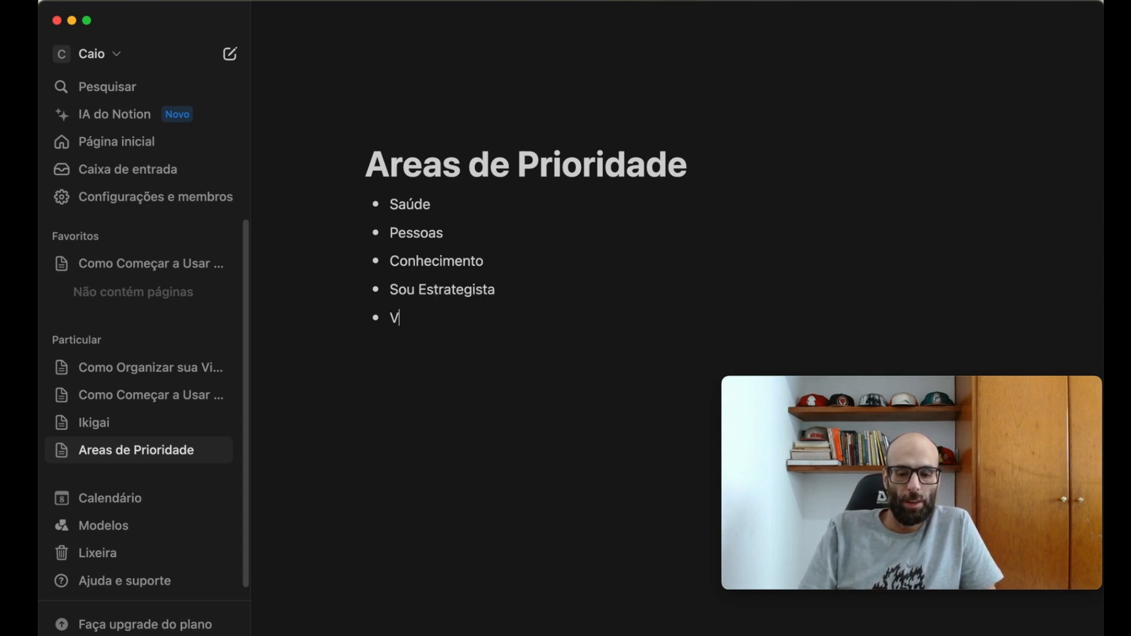
text(ida Pesso)
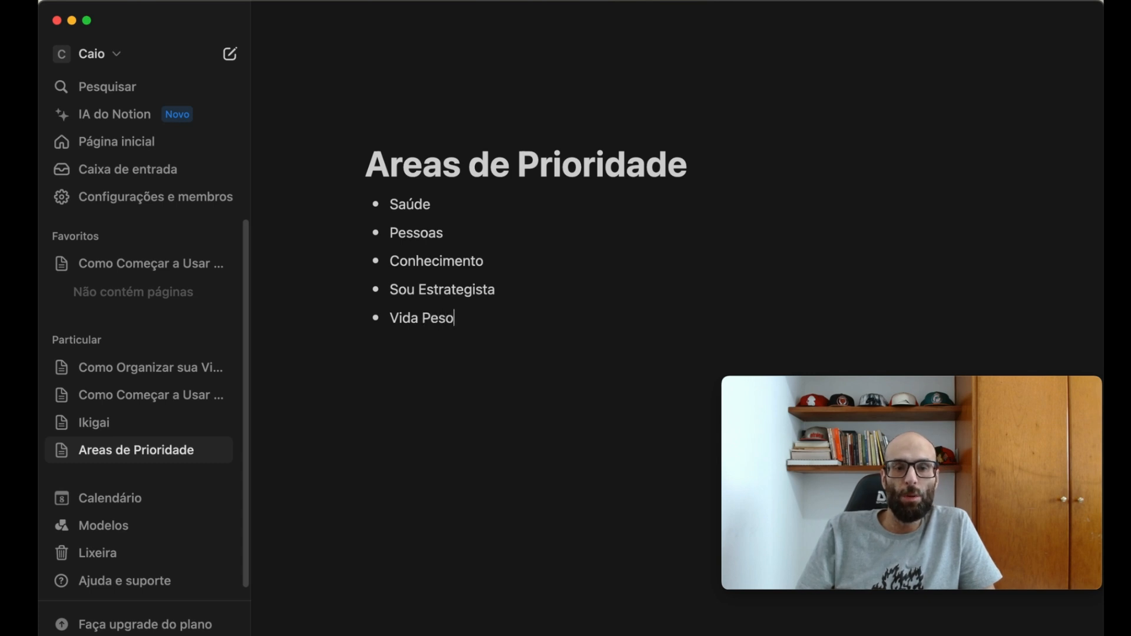
text(al)
key(Return)
key(Return)
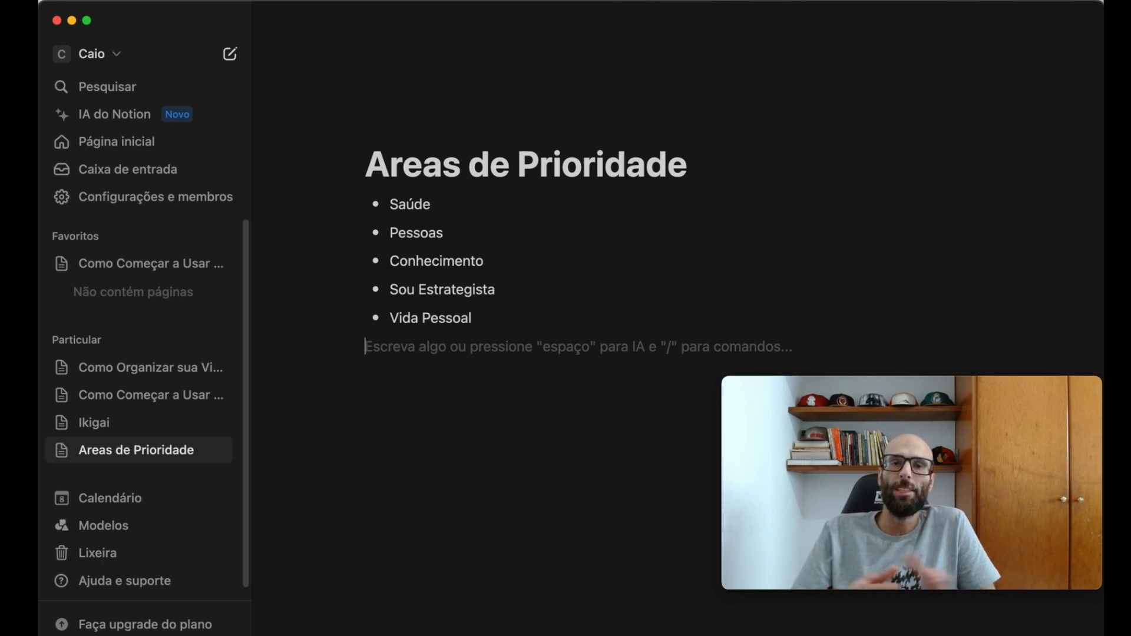
- Add the line "Objetivos longo prazo" below the bulleted list, leaving one blank line between them
key(Return)
key(Return)
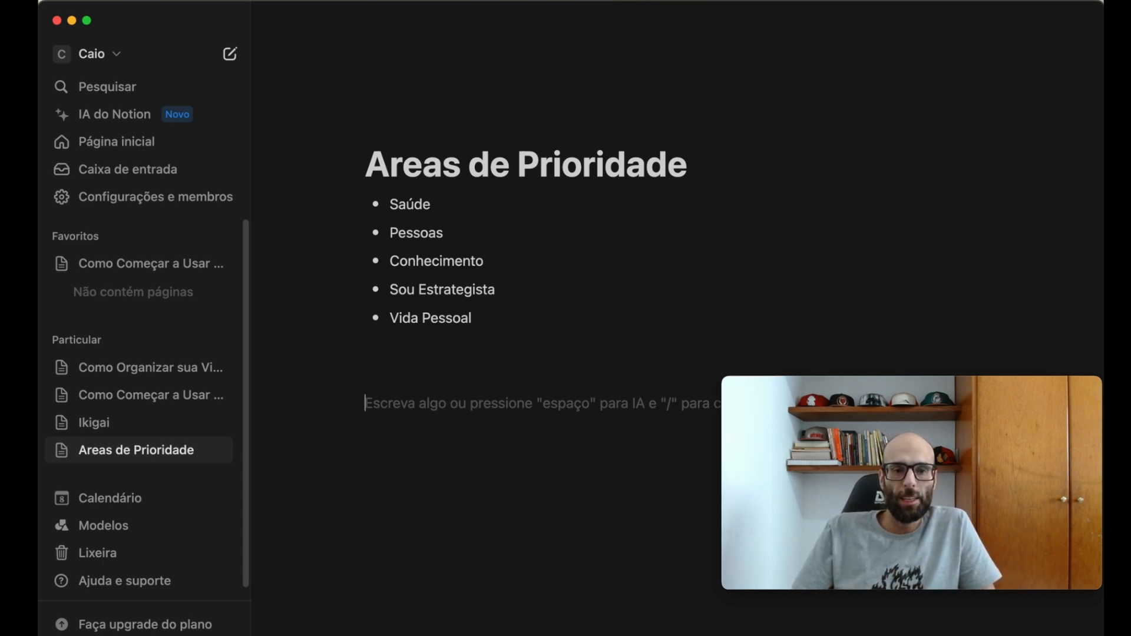
key(BackSpace)
text(Obje)
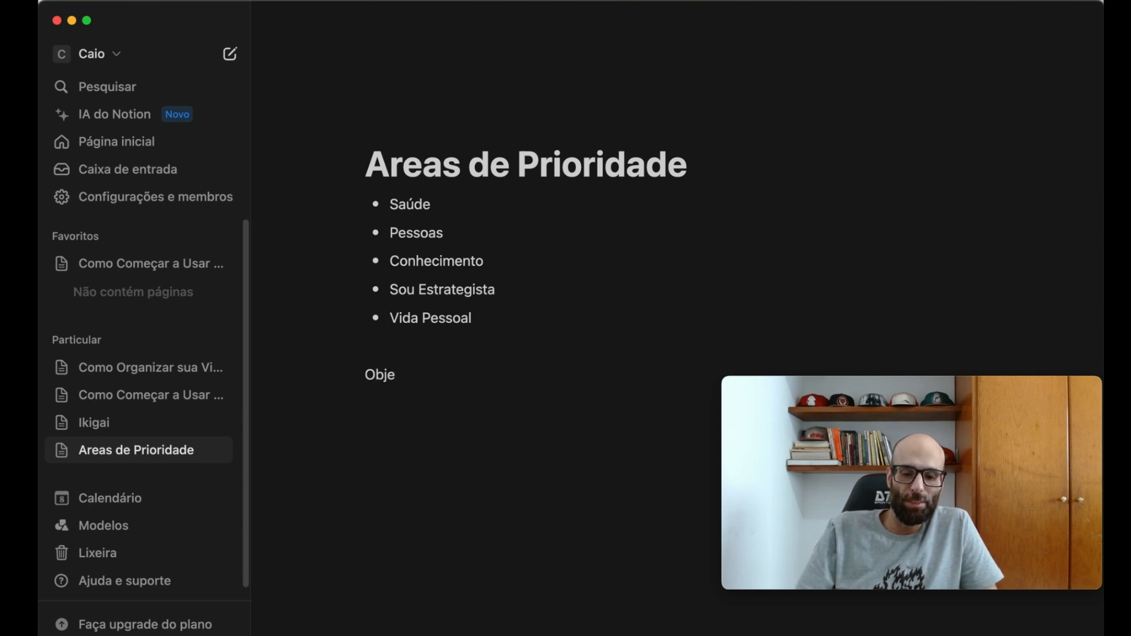
text(tivos longo prazo)
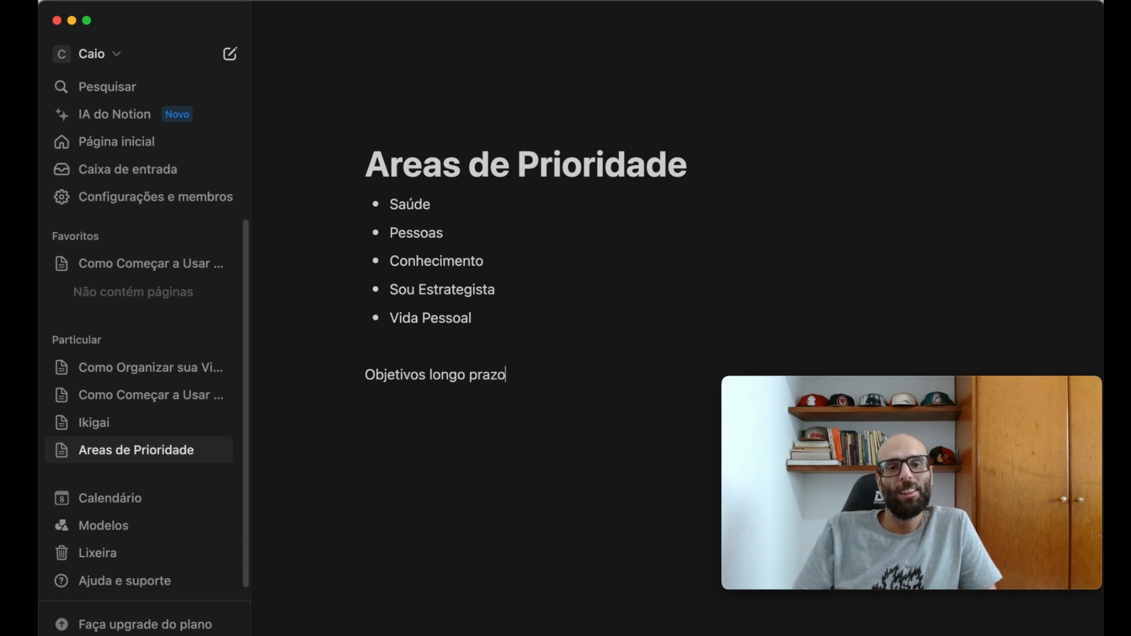
- Open the "Como Organizar sua Vida do Zero?" page and check the sections on main areas and goals
click(135, 367)
scroll(555, 259, down, 7)
scroll(556, 260, up, 8)
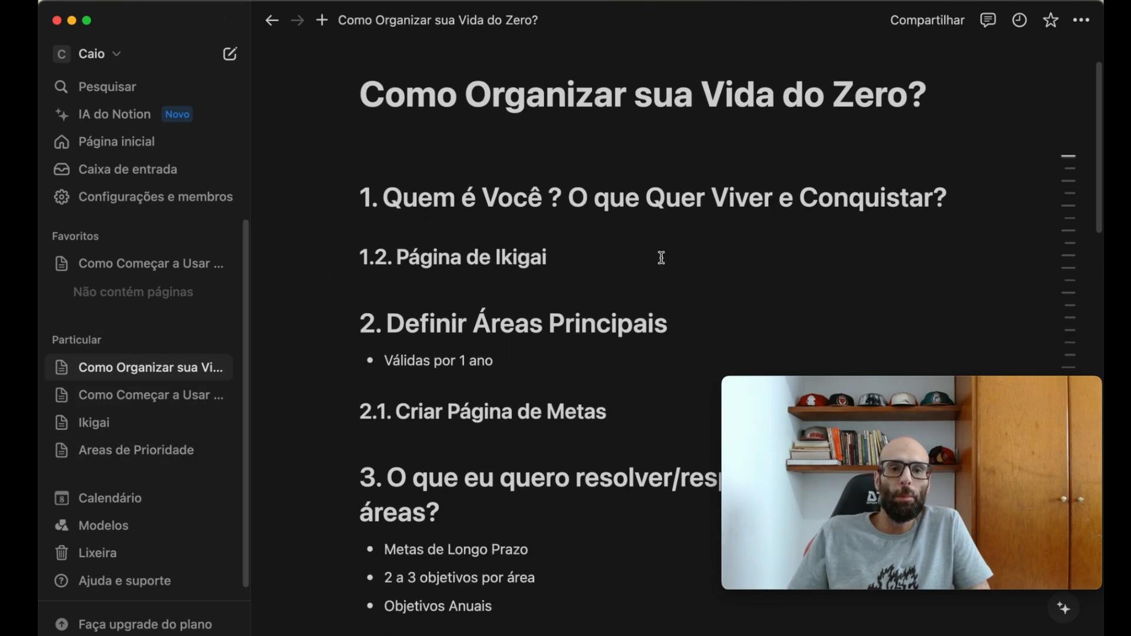
scroll(660, 258, down, 1)
click(423, 368)
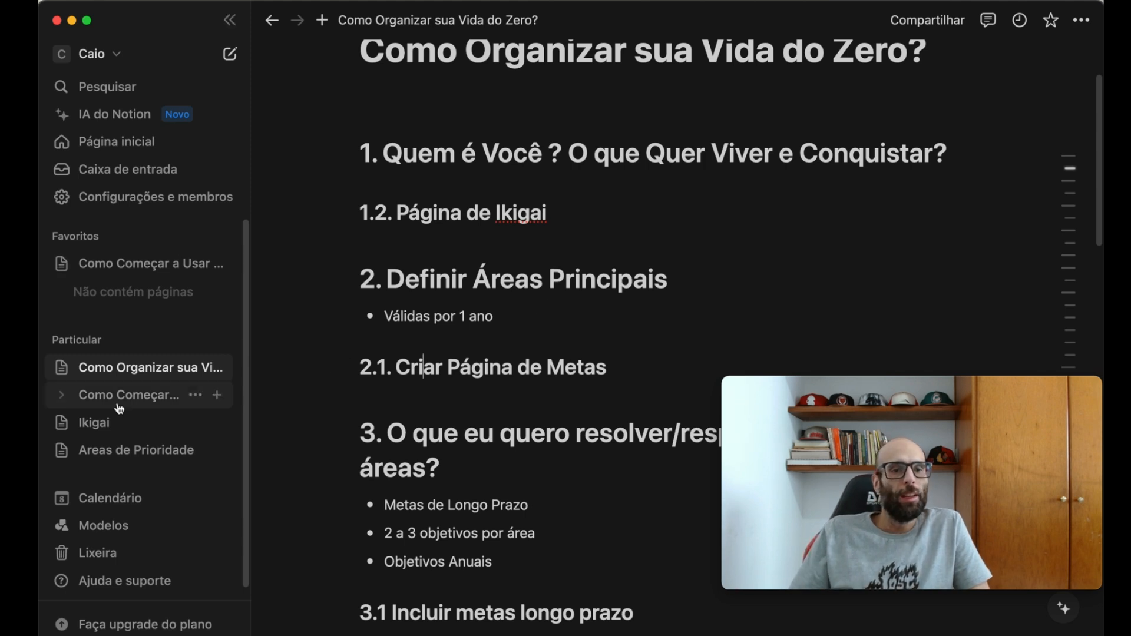
- Open the "Areas de Prioridade" page and add a level 1 heading "Metas" below the "Objetivos longo prazo" line, after a gap
click(126, 452)
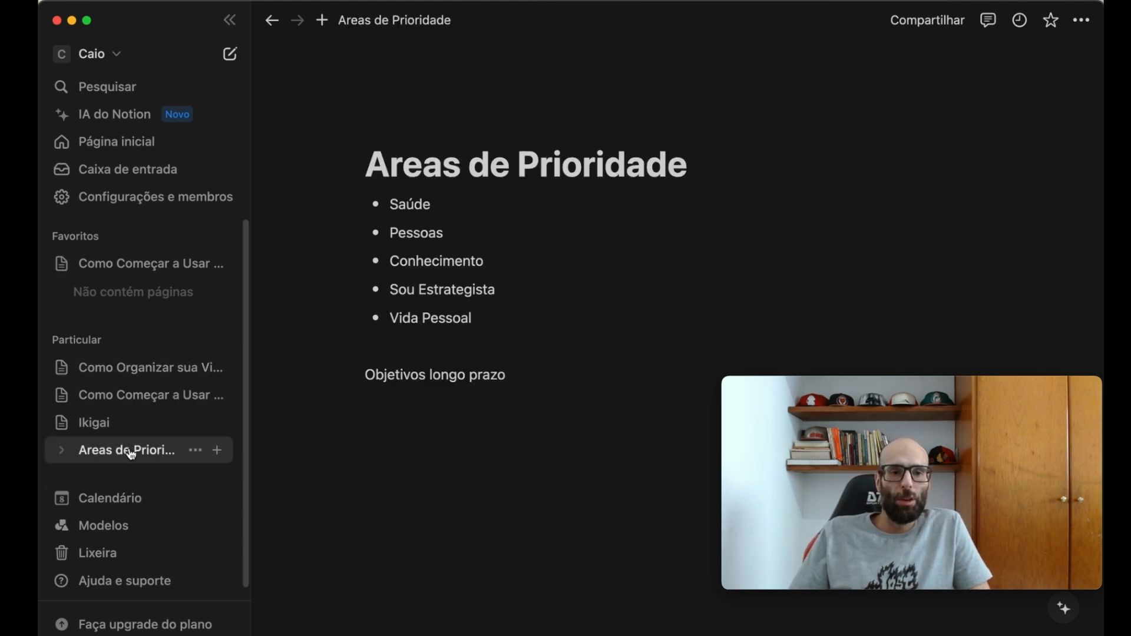
click(359, 424)
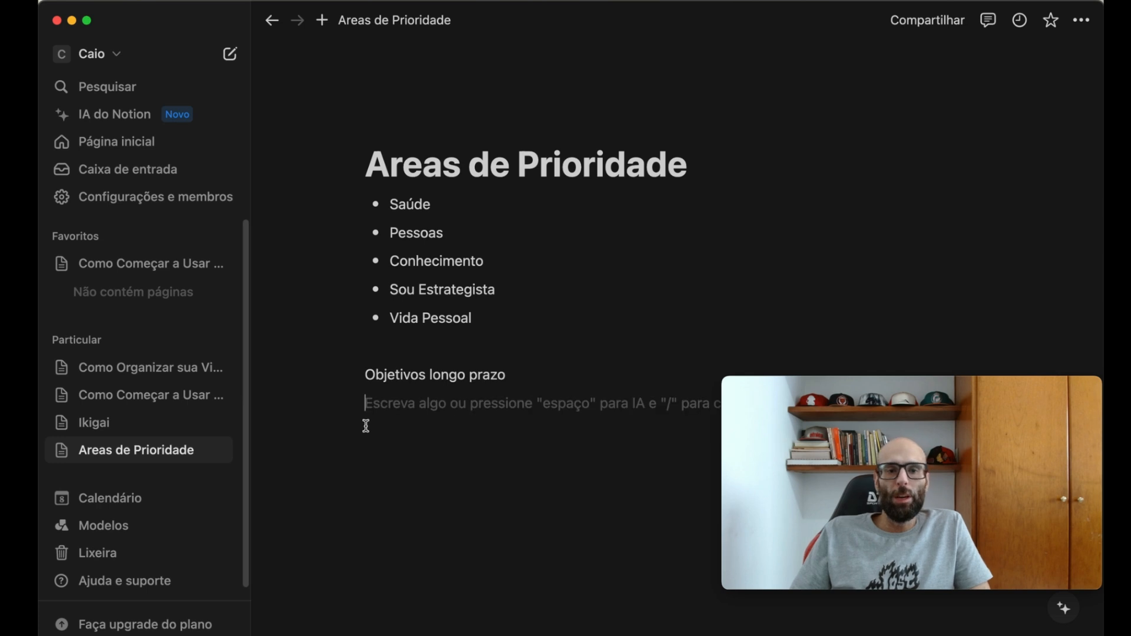
key(Return)
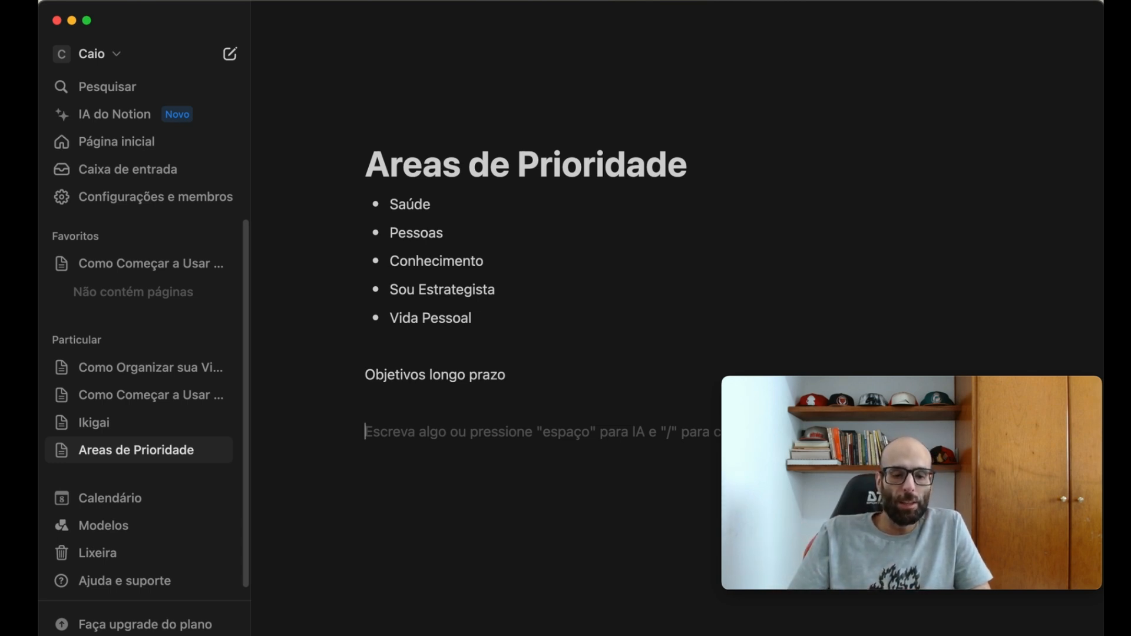
text(#)
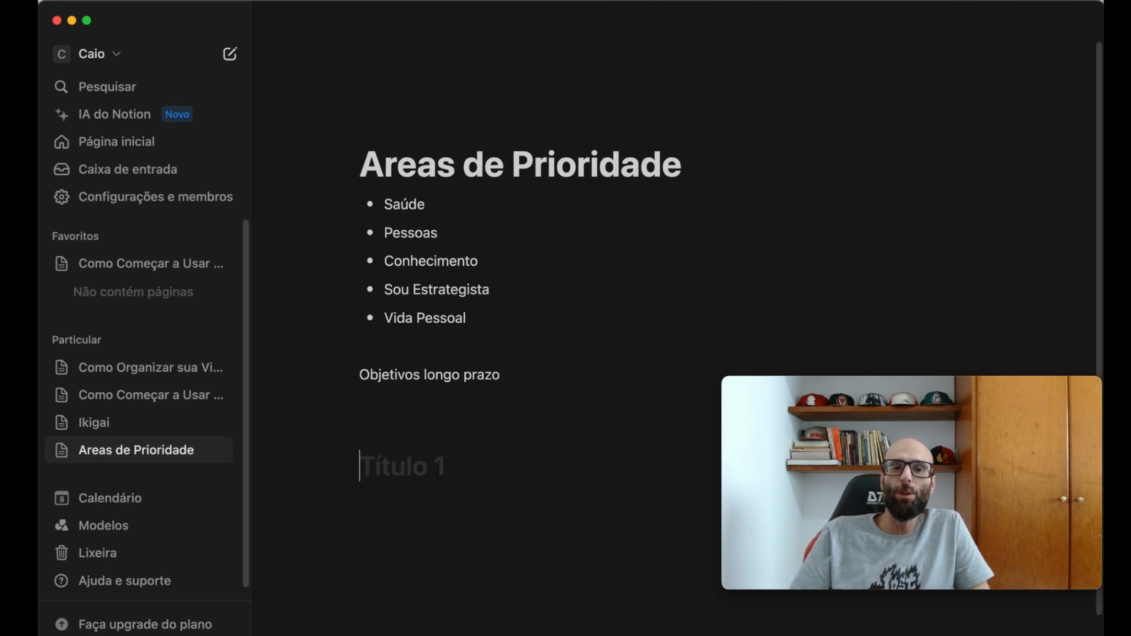
text( ##)
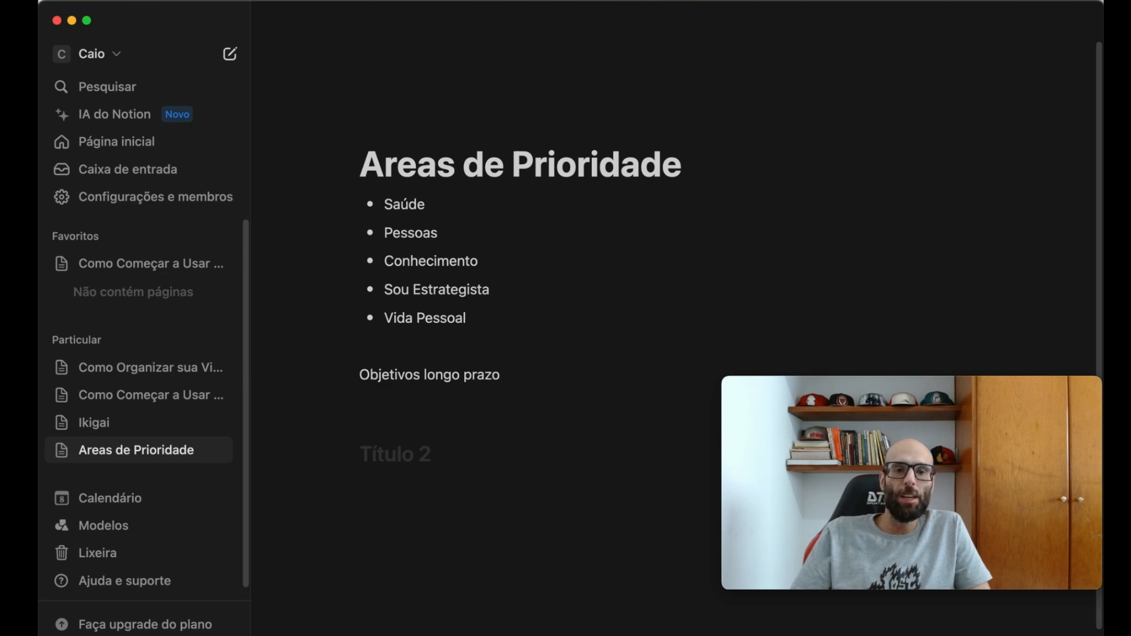
key(BackSpace)
text(# )
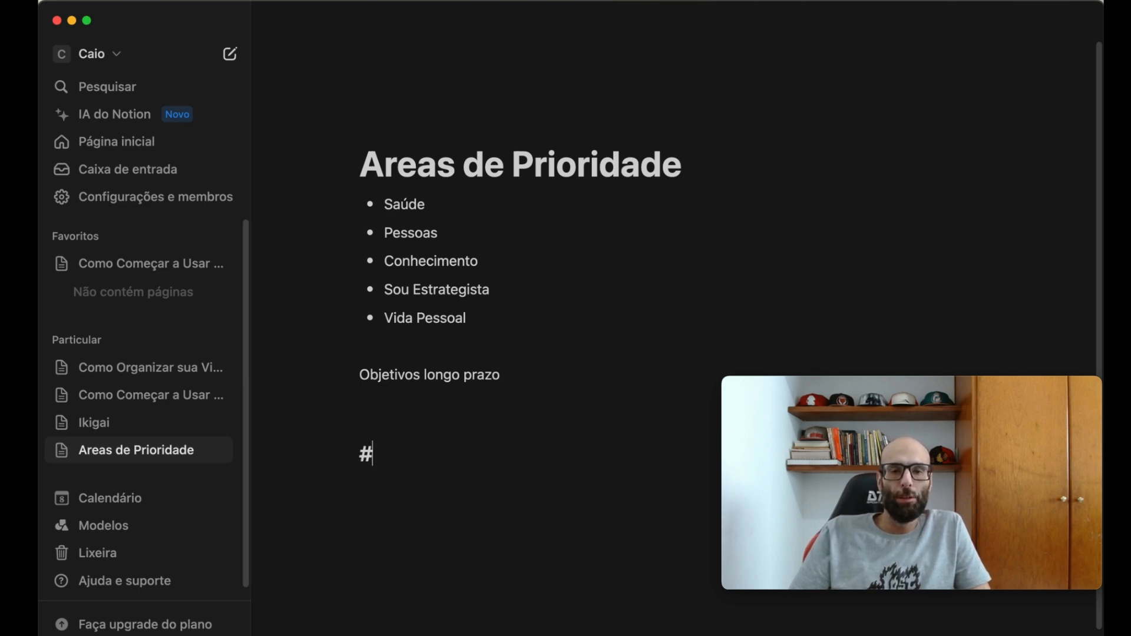
text(Metas)
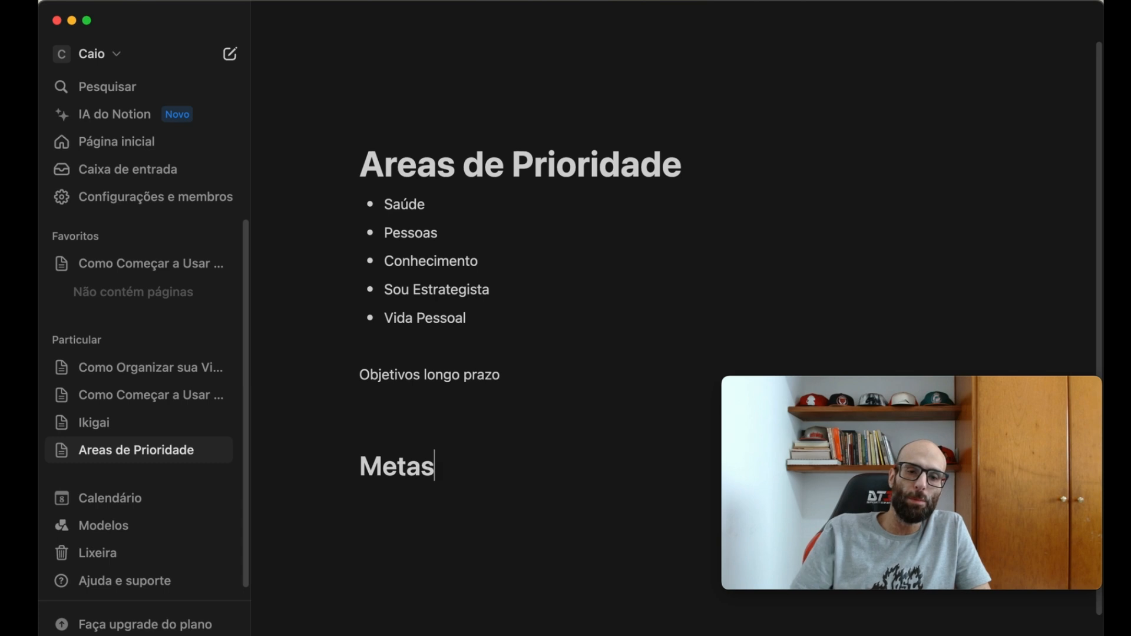
- Start a numbered list below the "Metas" heading, after one blank line, with "Saude" as the first item
key(Return)
key(Return)
text(Saud)
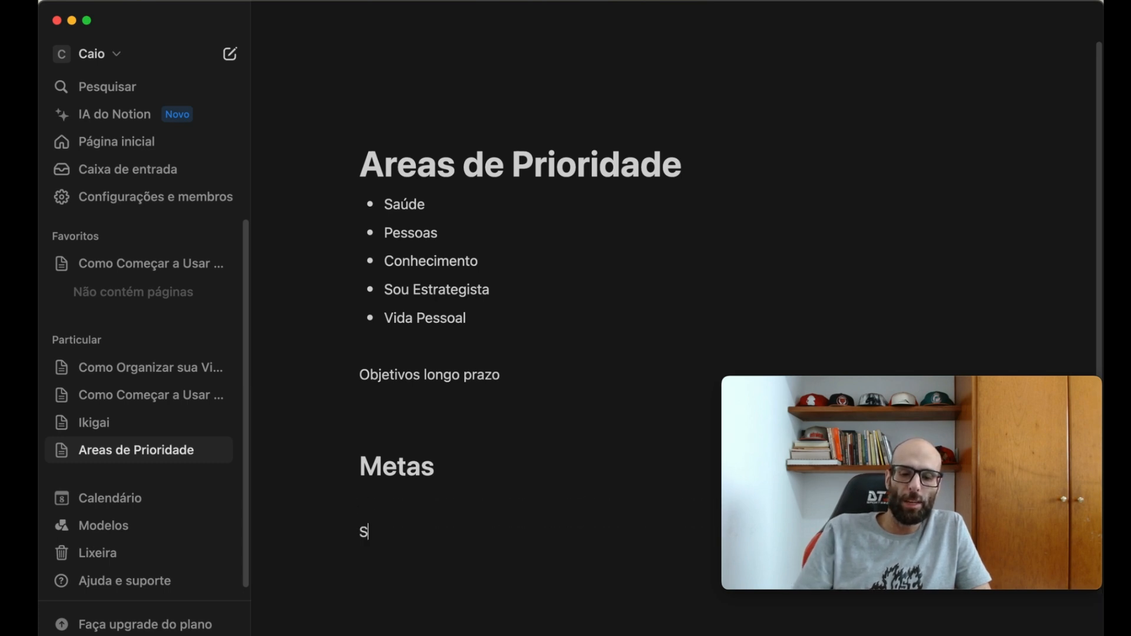
key(BackSpace)
key(BackSpace)
key(BackSpace)
key(BackSpace)
text(1. )
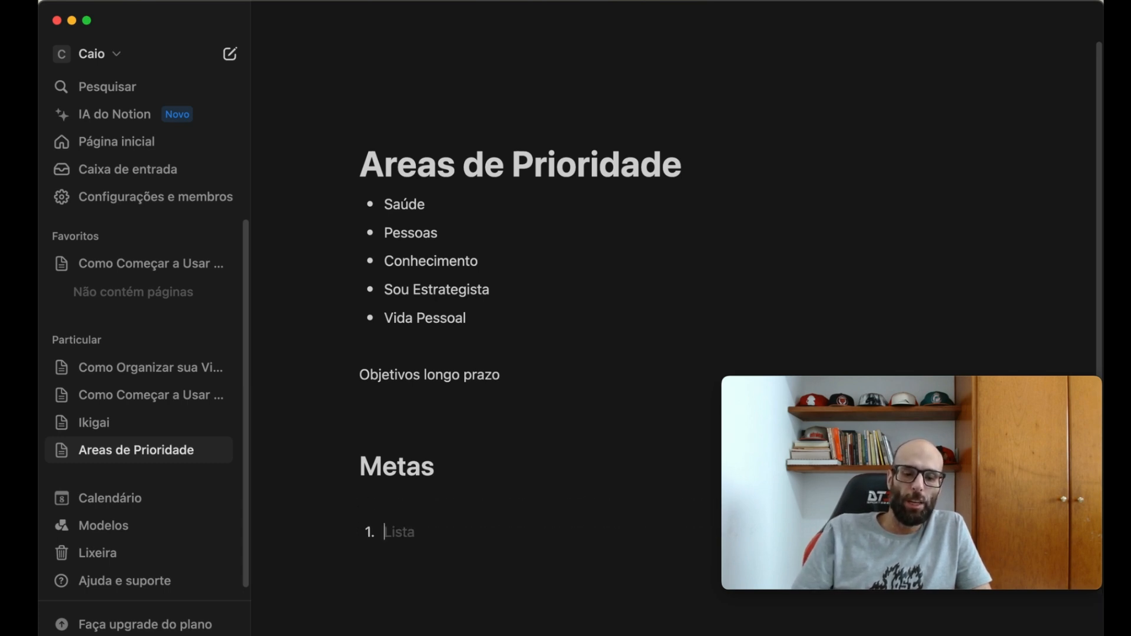
text(Saude)
- Add the indented sub-items "Manter rotina de exercicios" and "Meditação 5x por semana" under "Saude"
key(Return)
key(Tab)
text(Manter rotina de exerci)
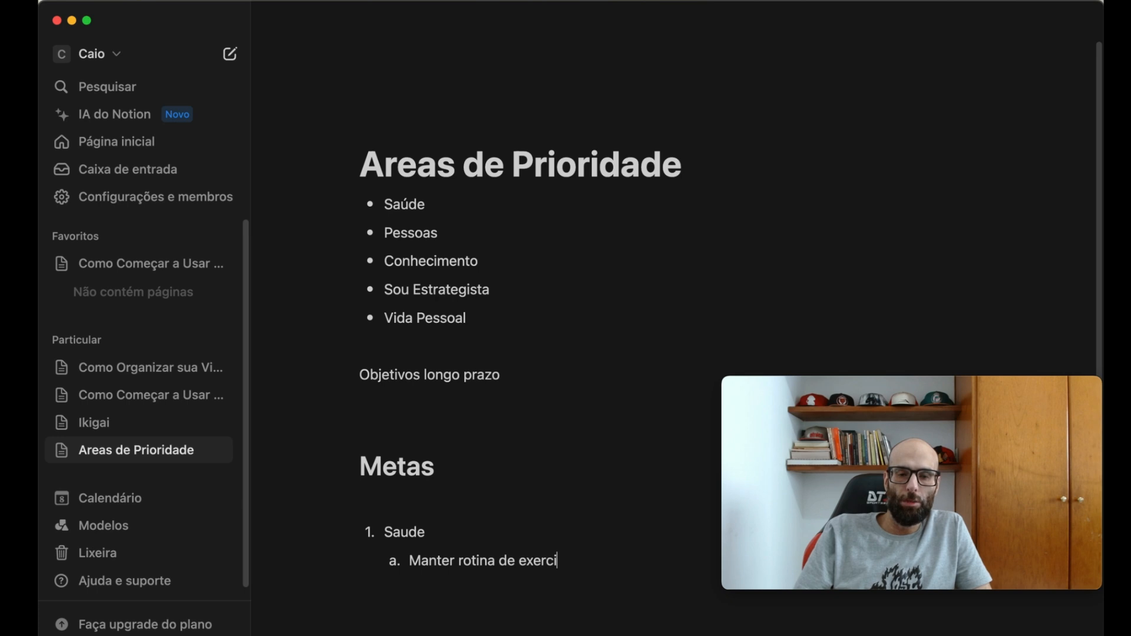
text(cios)
key(Return)
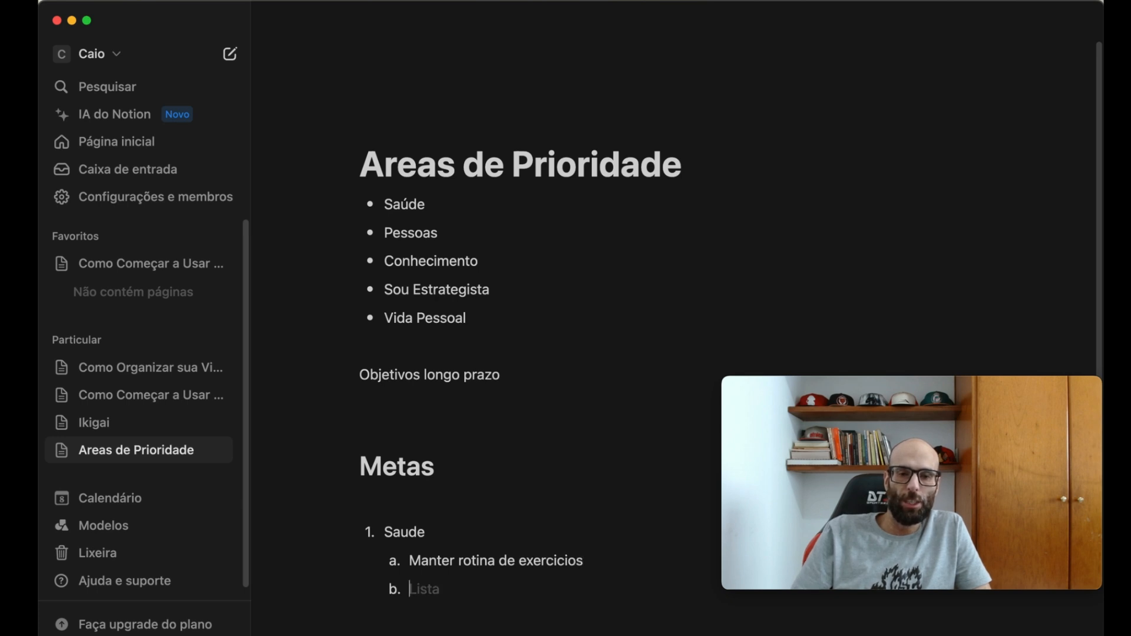
text(Medita)
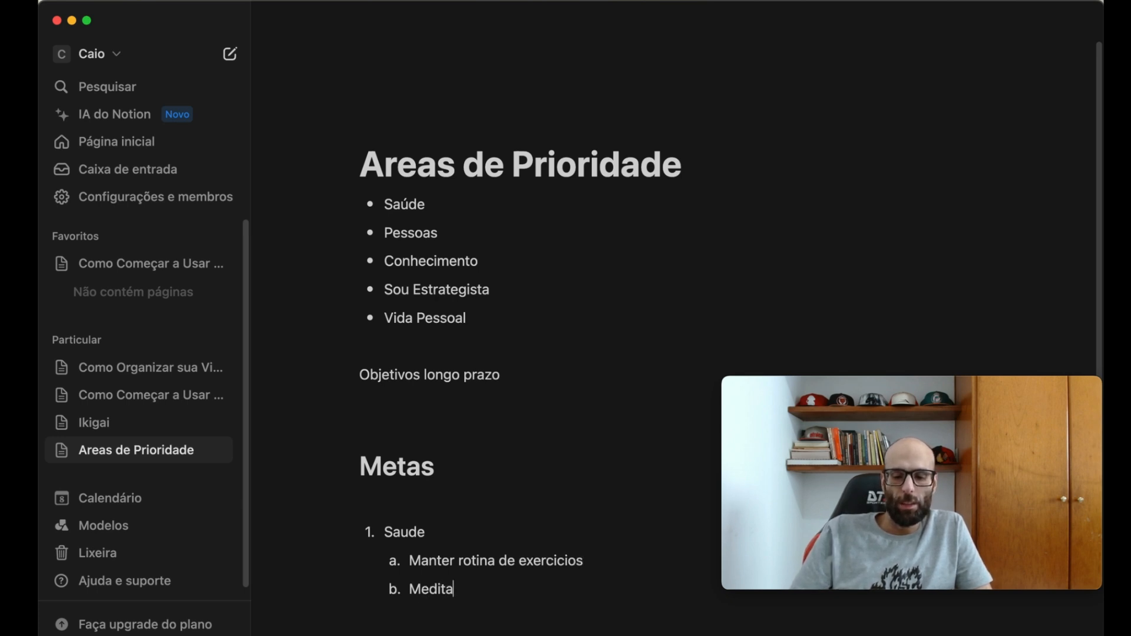
text(ção 5x por semana)
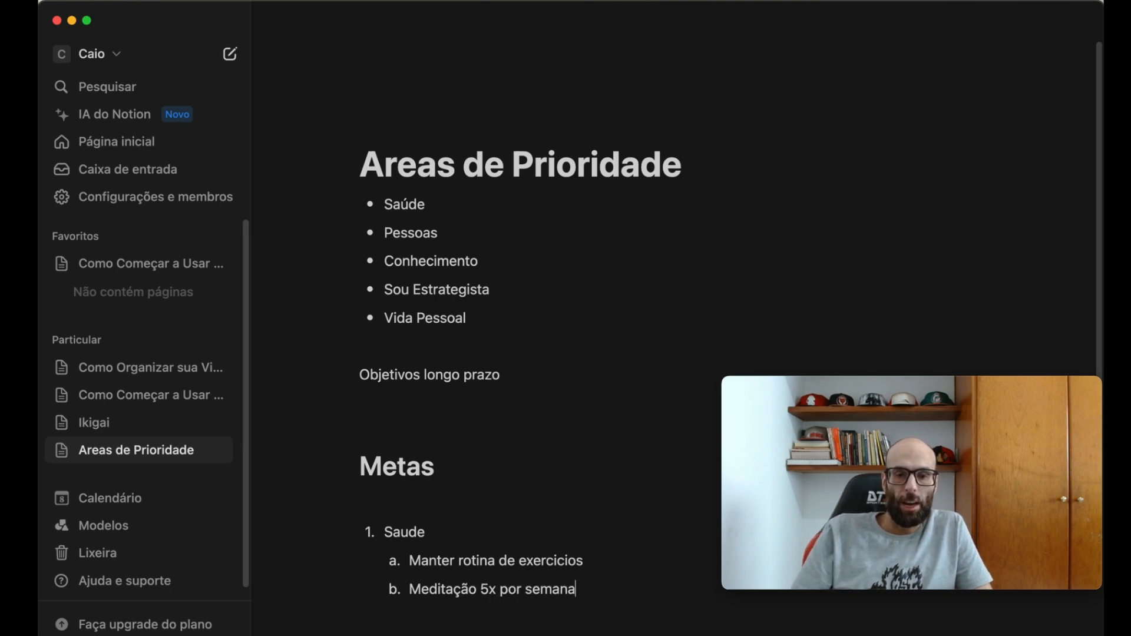
- Add "Pessoas" as the second top-level numbered item, with the indented sub-item "Visitar meus pais semanalmente"
key(Return)
key(shift+Tab)
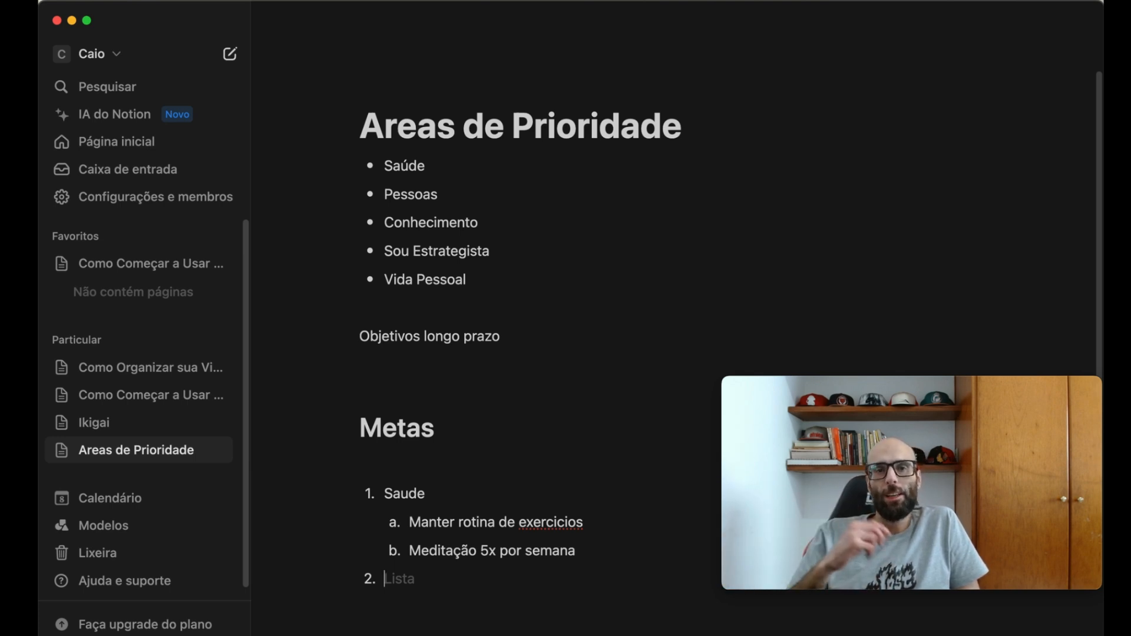
text(Pessoas)
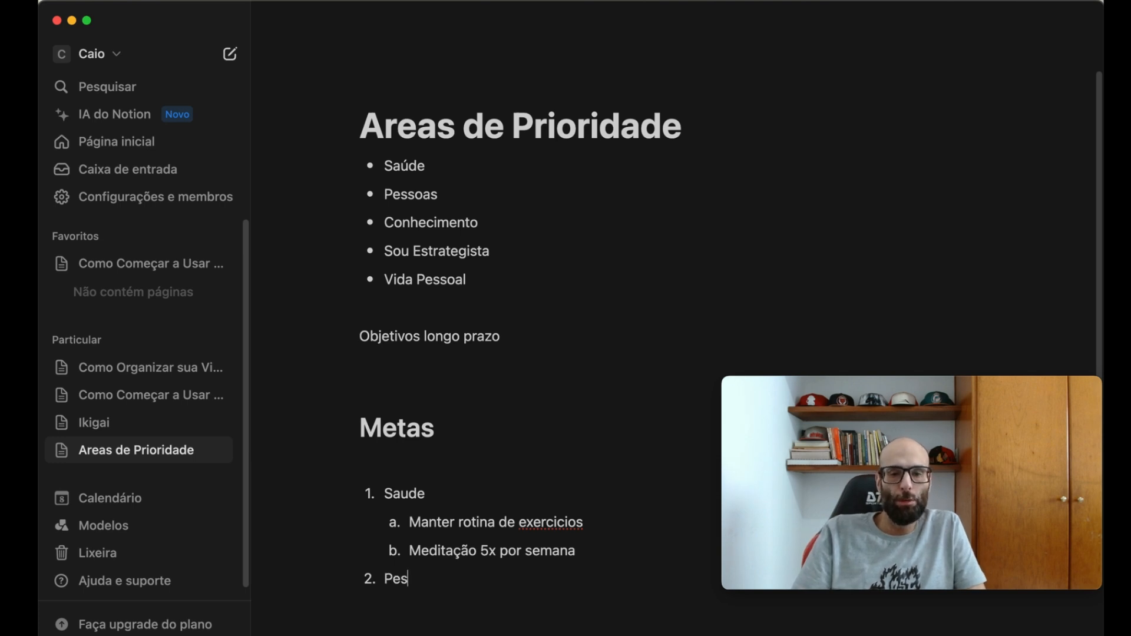
key(Return)
key(Tab)
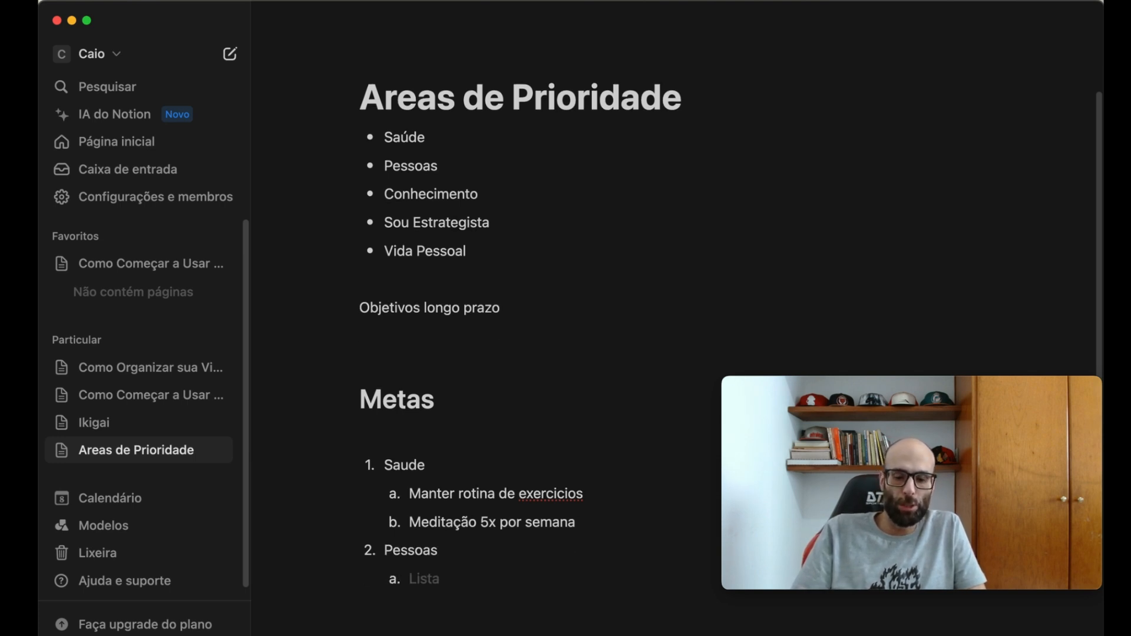
text(Visitar meus pais semanalmente)
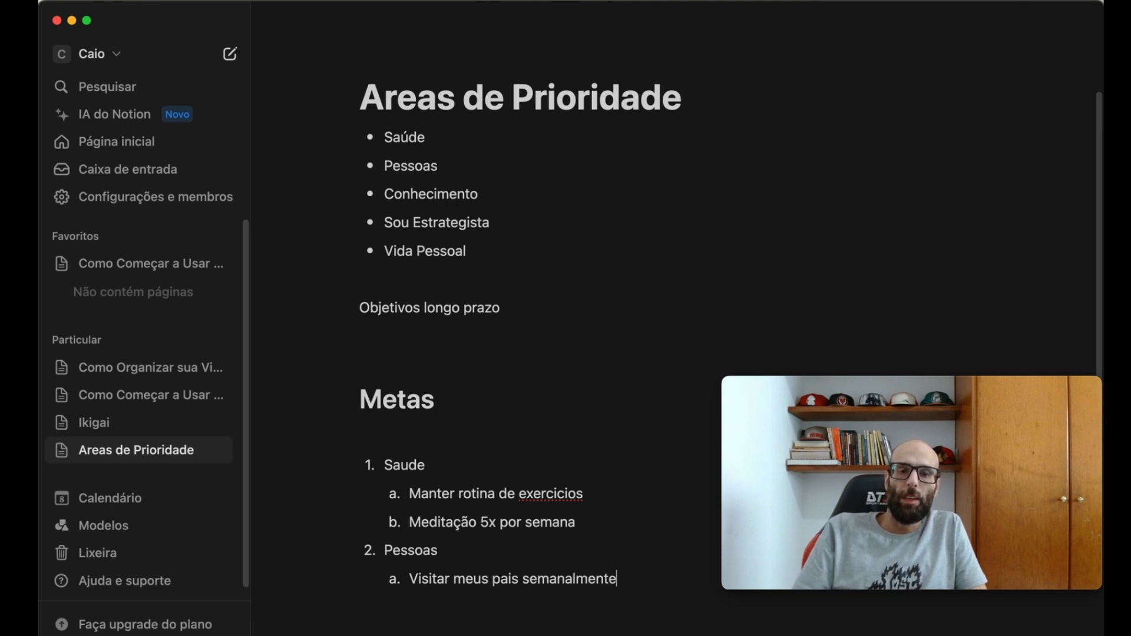
- Add a second sub-item "Falar com um amigo toda semana" under the numbered item "Pessoas"
key(Return)
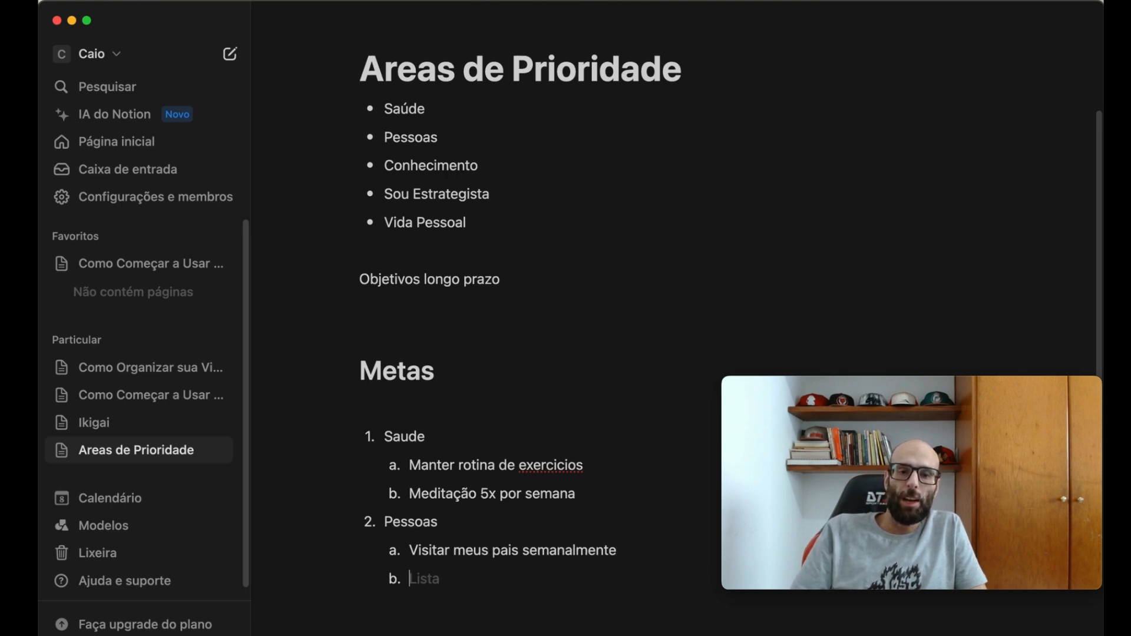
text(Falar com u)
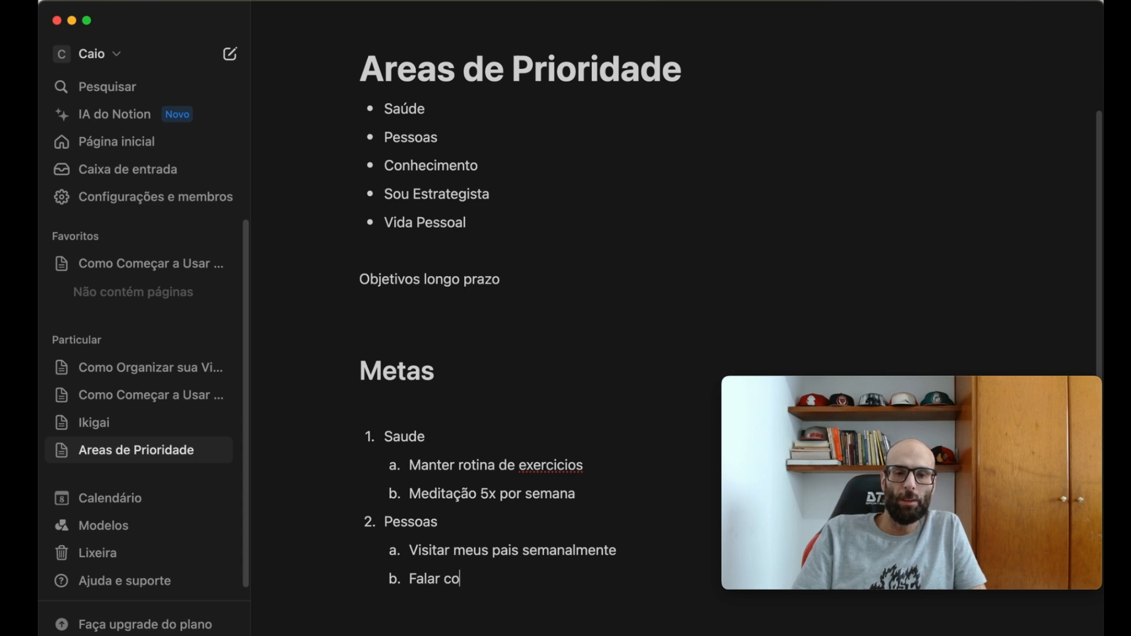
text(m amigo toda semana)
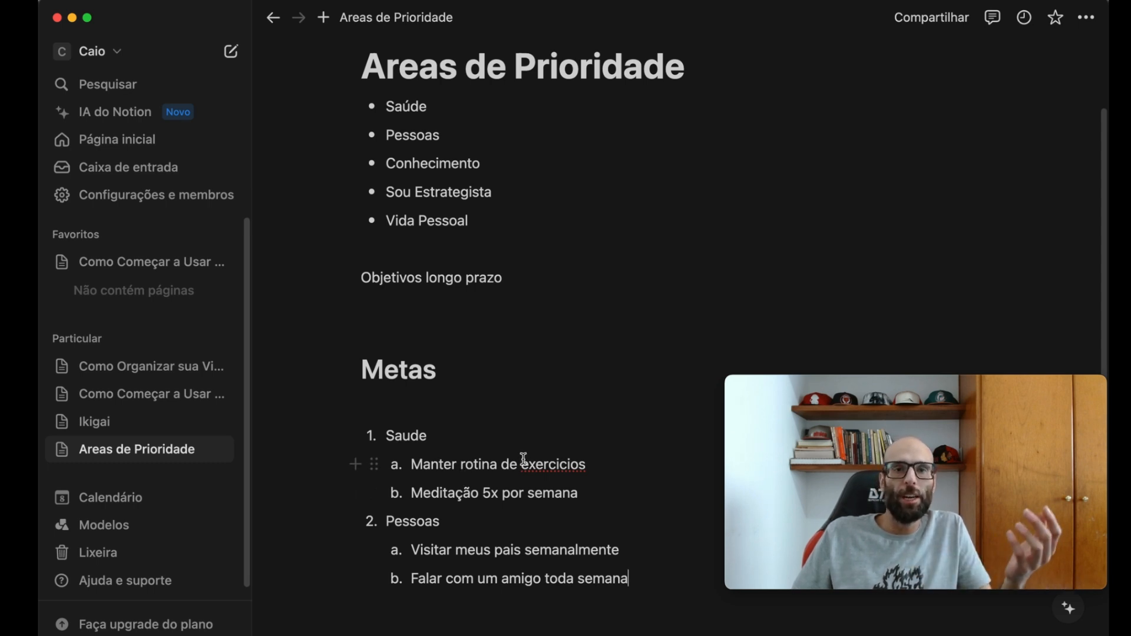
- Open the "Como Organizar sua Vida do Zero?" page and read the sections on long-term goals and routine analysis
right_click(159, 369)
click(159, 369)
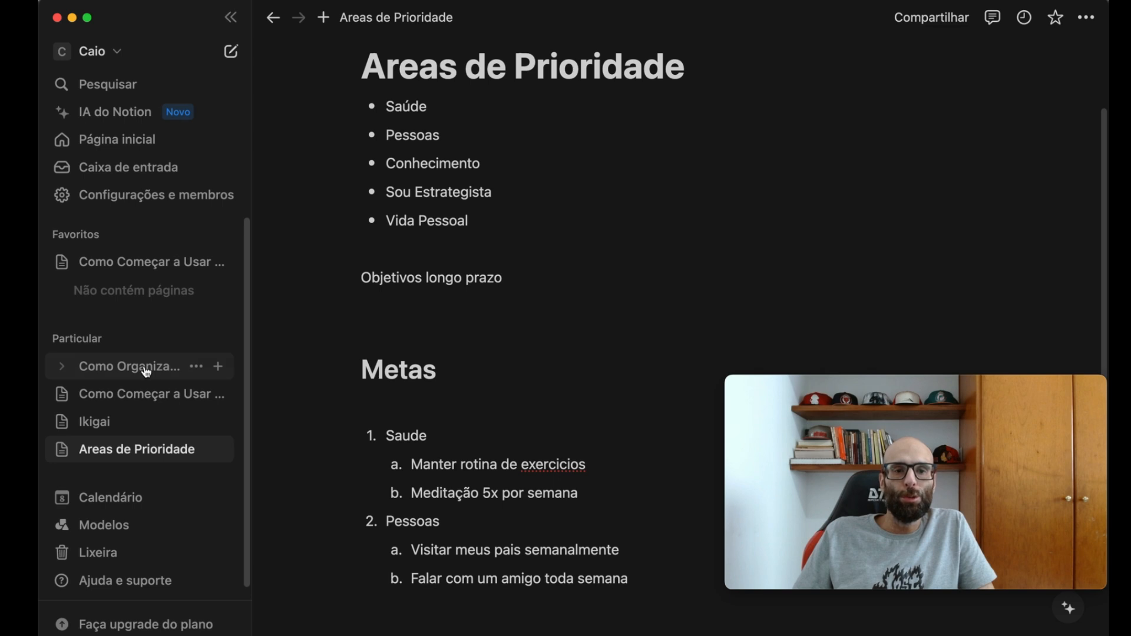
click(156, 366)
scroll(528, 397, down, 3)
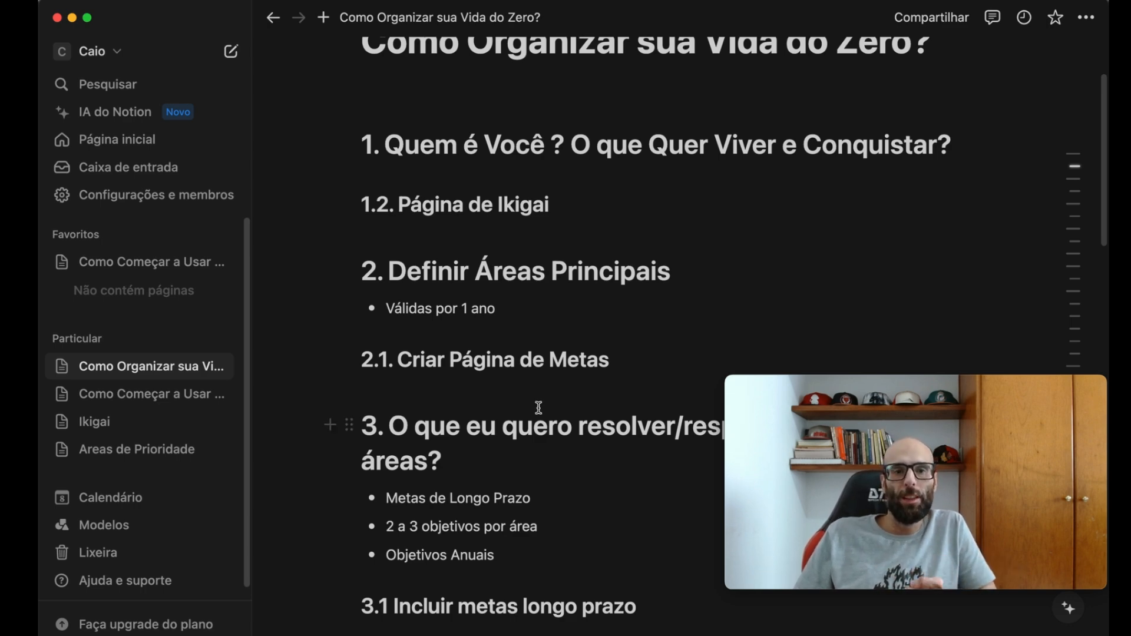
scroll(548, 412, down, 12)
scroll(558, 417, up, 6)
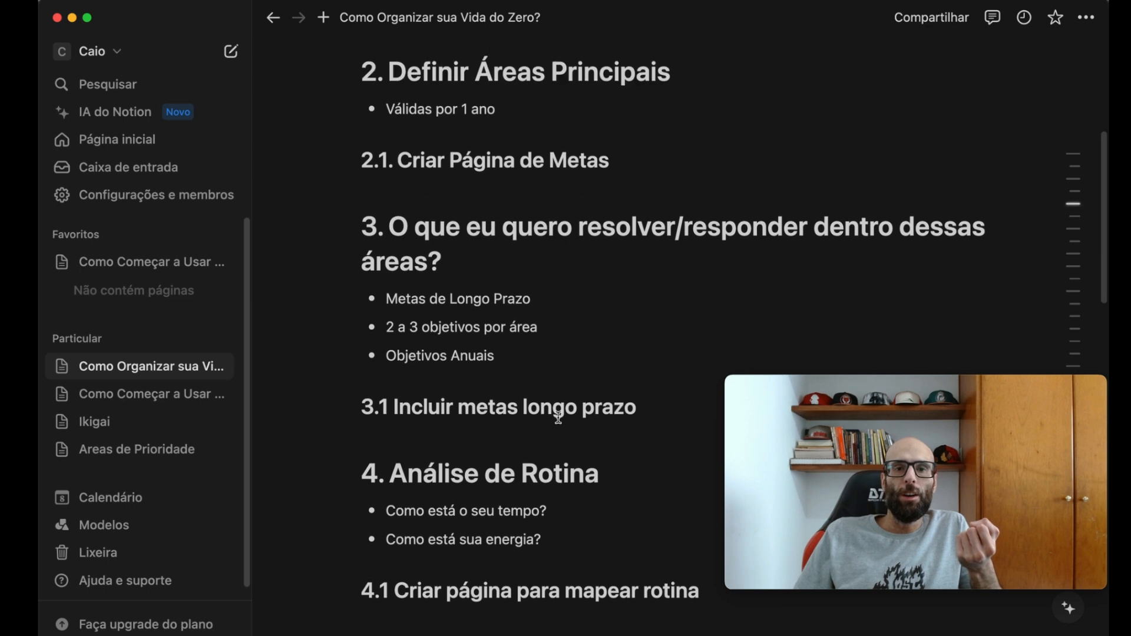
mouse_move(861, 388)
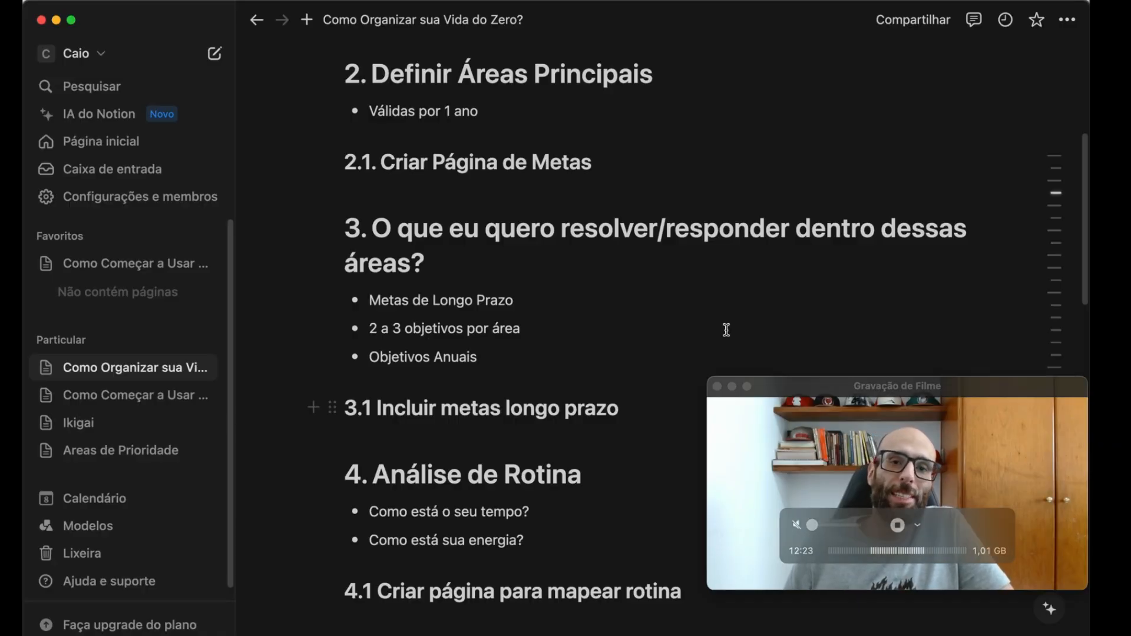
scroll(472, 392, down, 2)
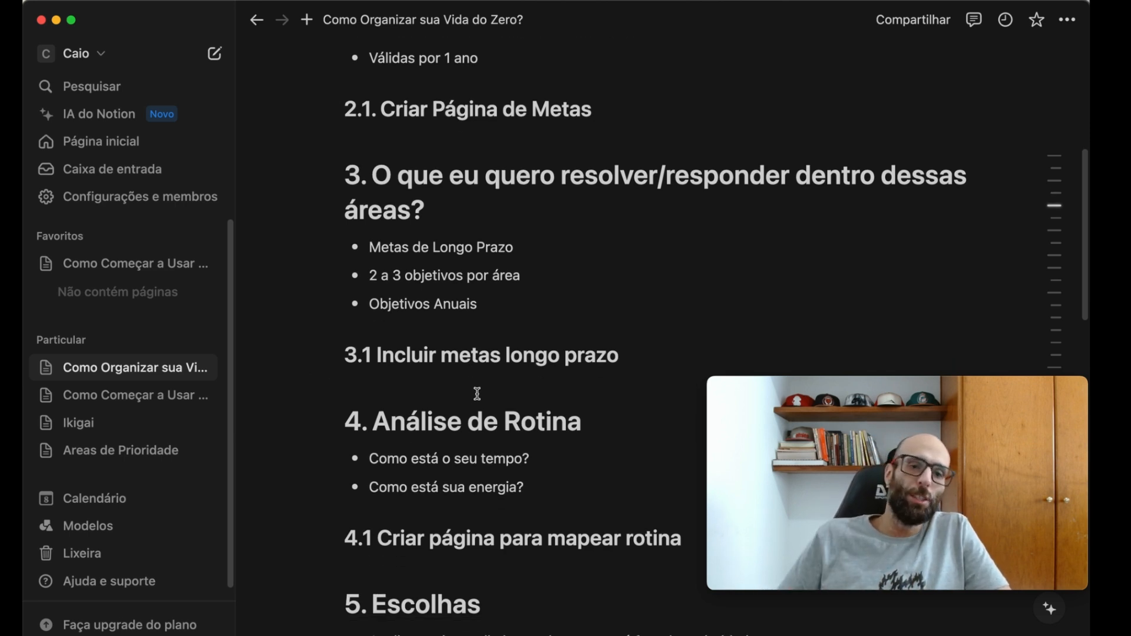
- Review the areas and goals on the "Areas de Prioridade" page and return to the routine analysis section of the "Como Organizar sua Vida do Zero?" page
click(94, 453)
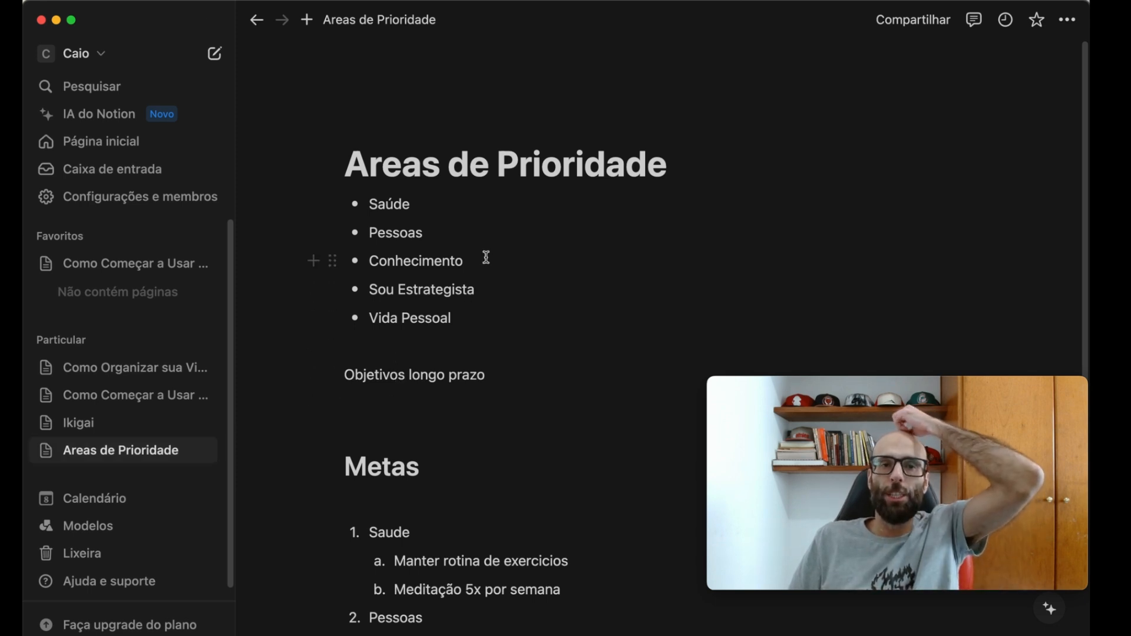
scroll(405, 447, down, 5)
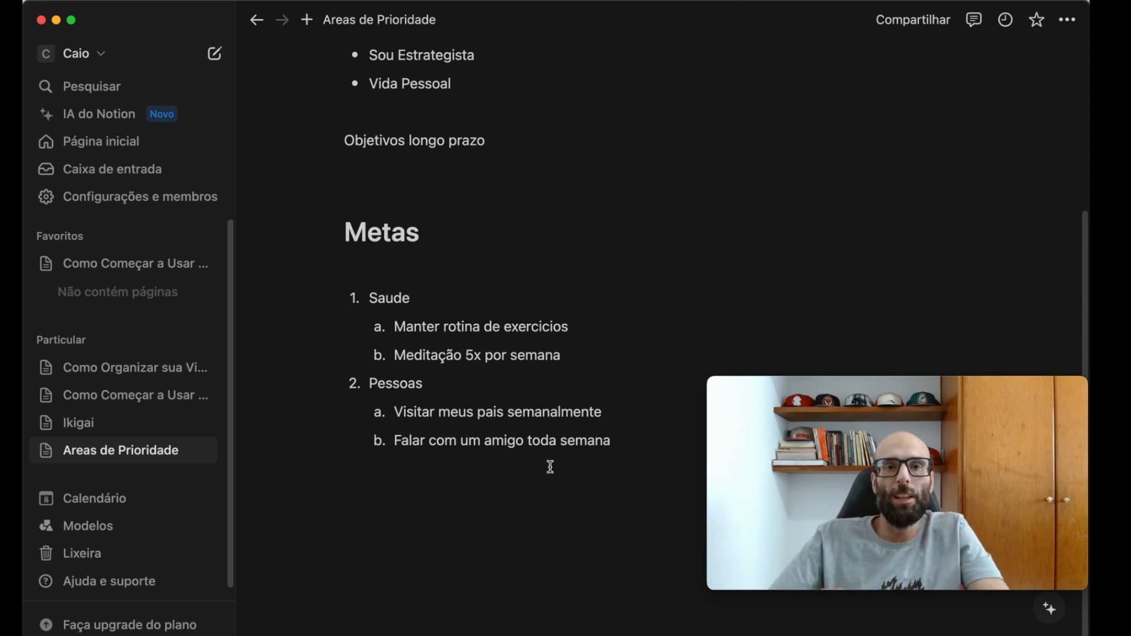
click(135, 368)
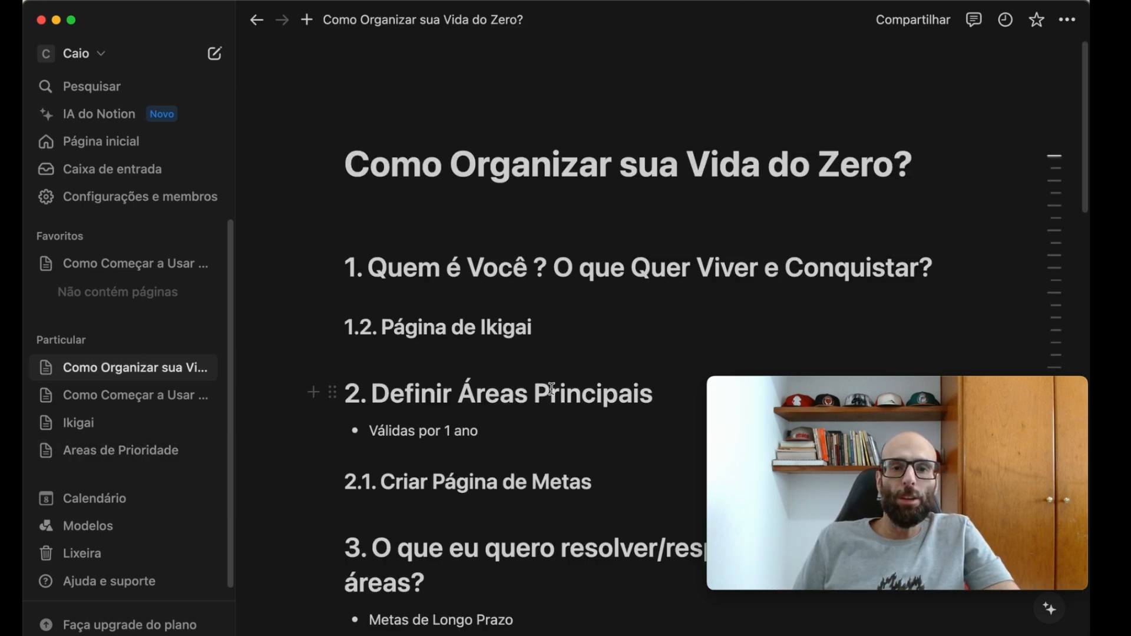
scroll(519, 393, down, 10)
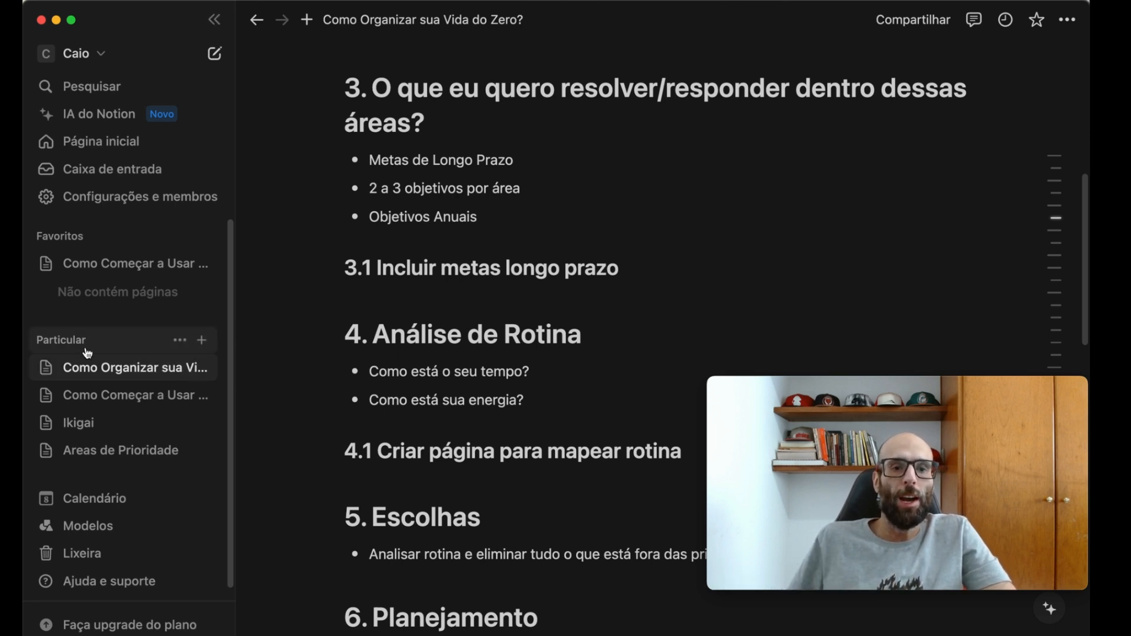
- Create a new private page titled "Mapeamento de Rotina"
click(202, 342)
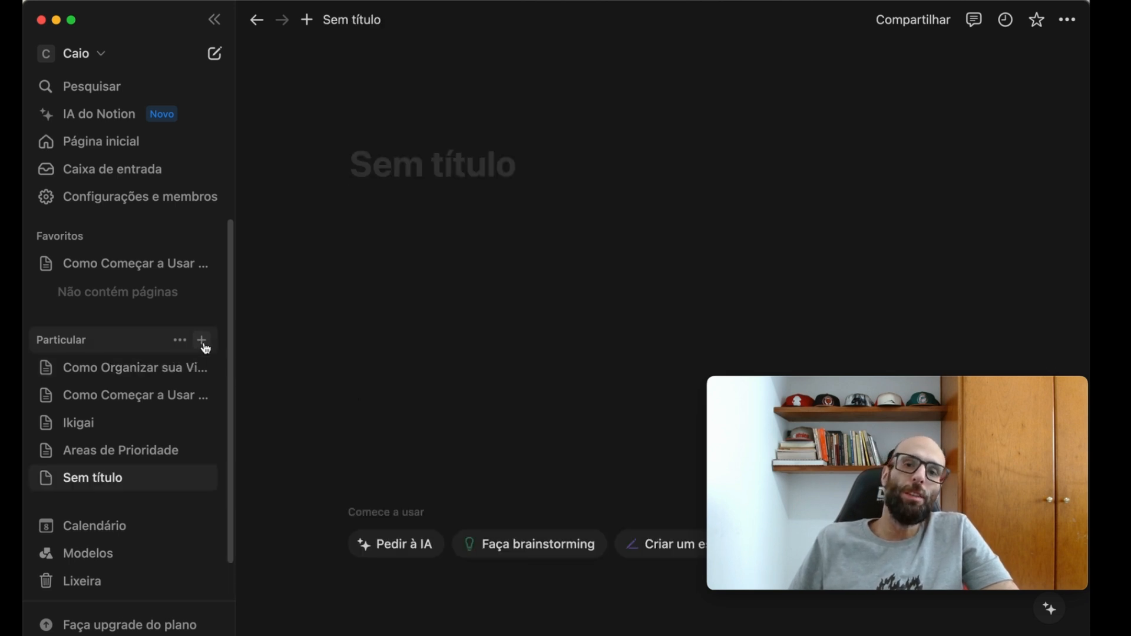
click(180, 368)
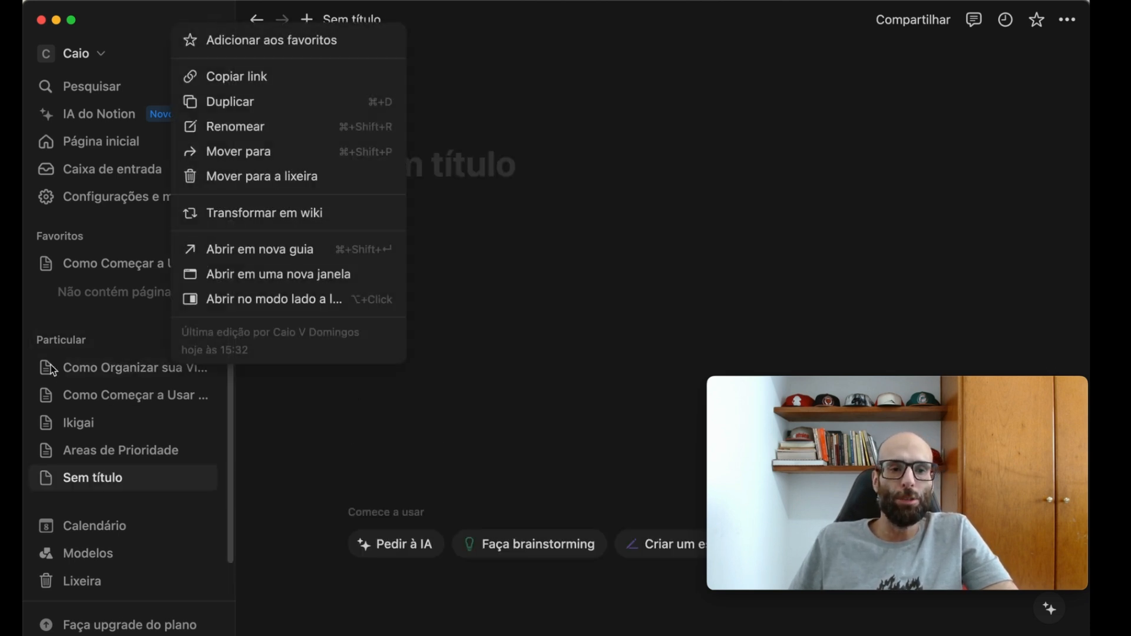
click(74, 377)
click(97, 478)
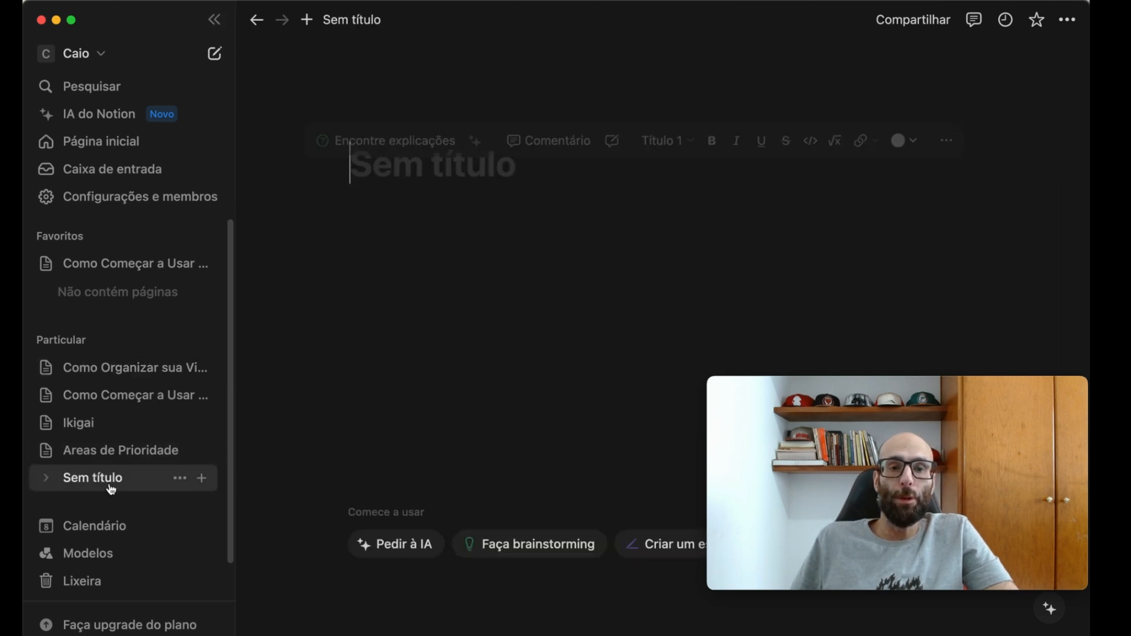
click(457, 185)
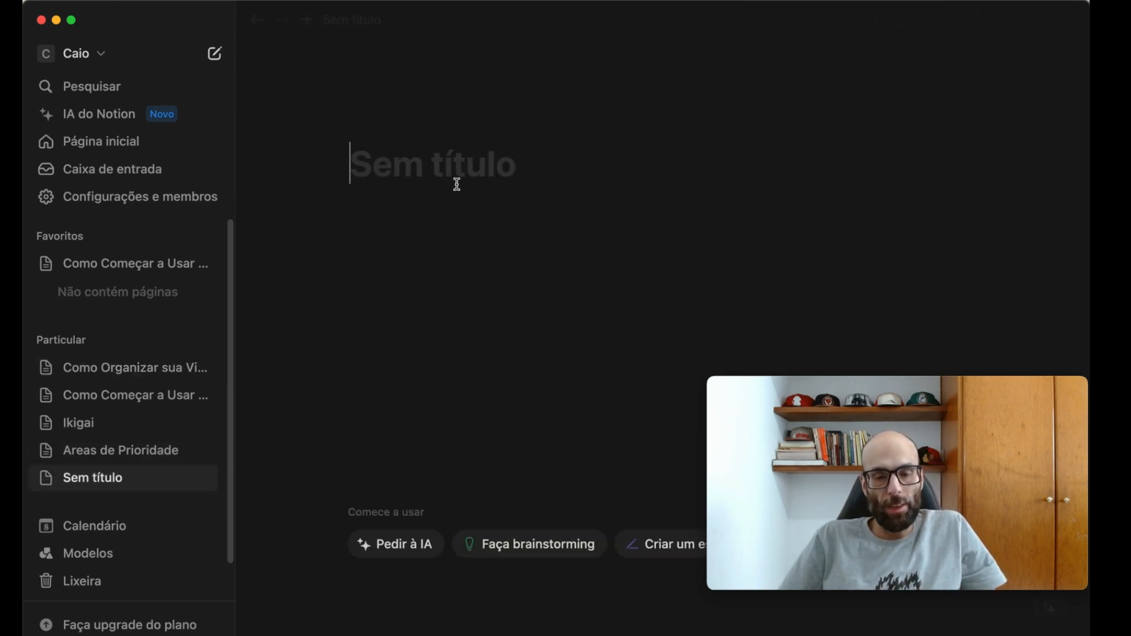
text(Mapeamento)
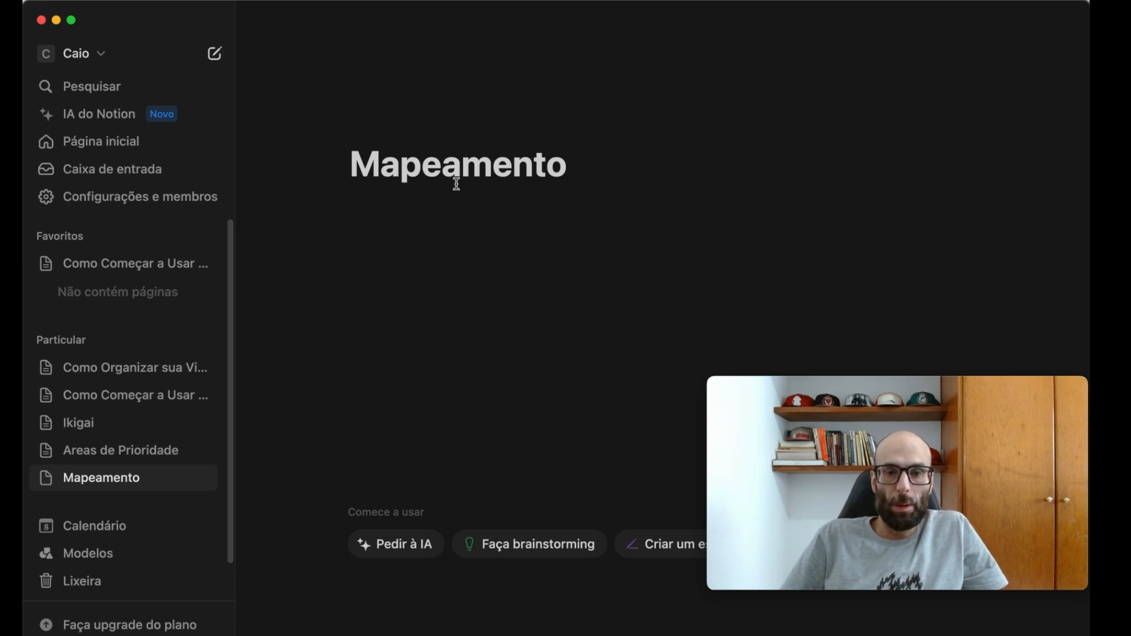
text( de Rotina)
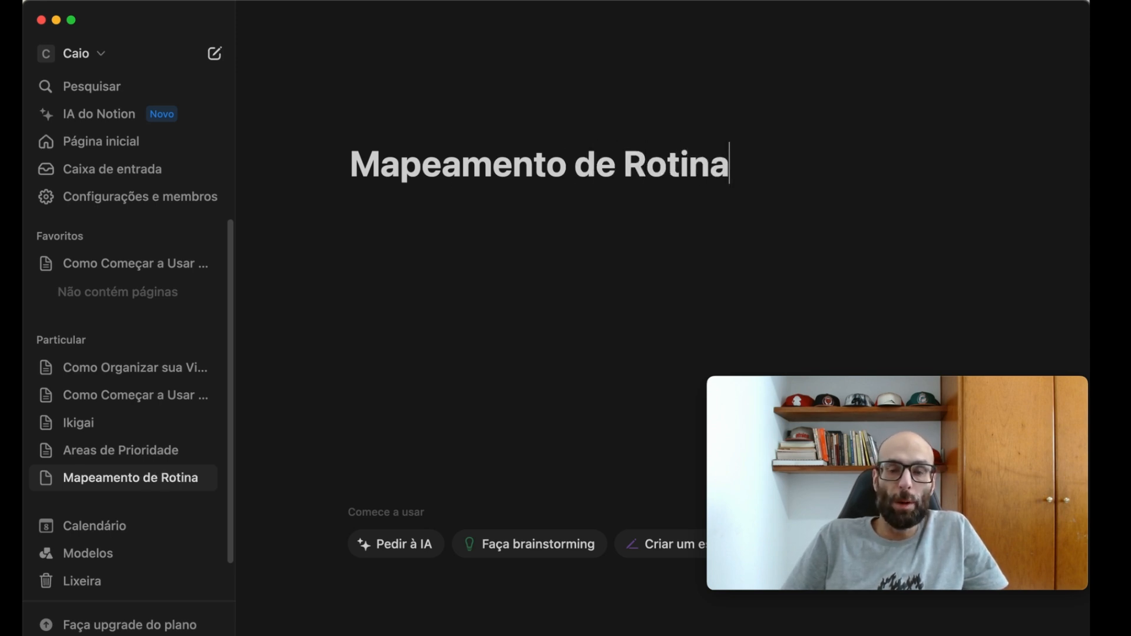
- Add a level-one heading "Segunda" below the title of the "Mapeamento de Rotina" page
key(Return)
key(Return)
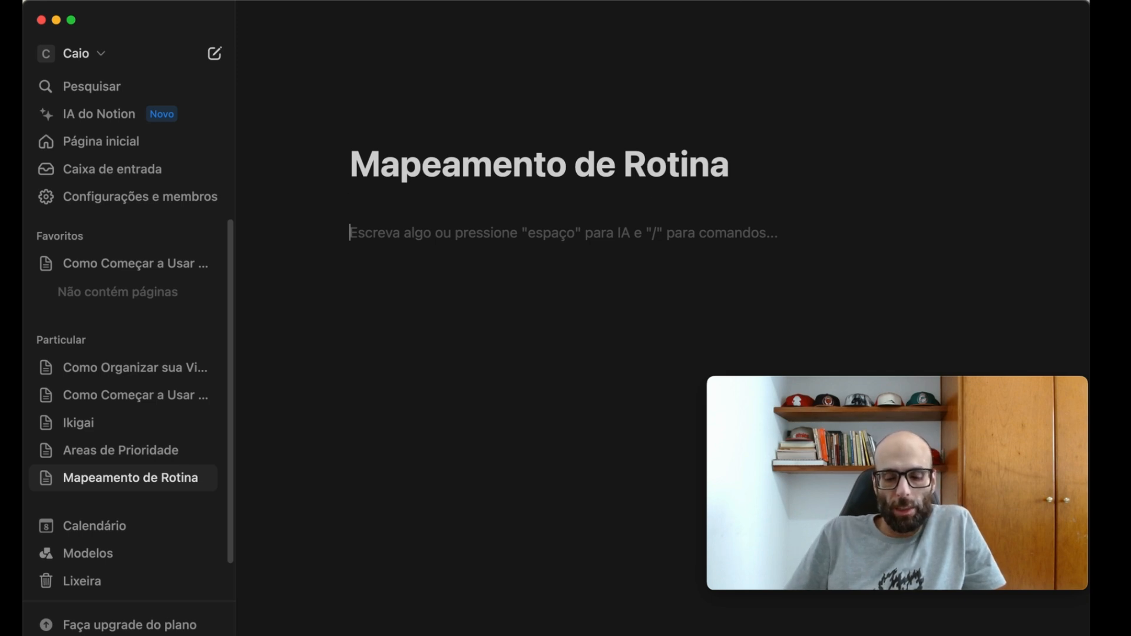
text(#)
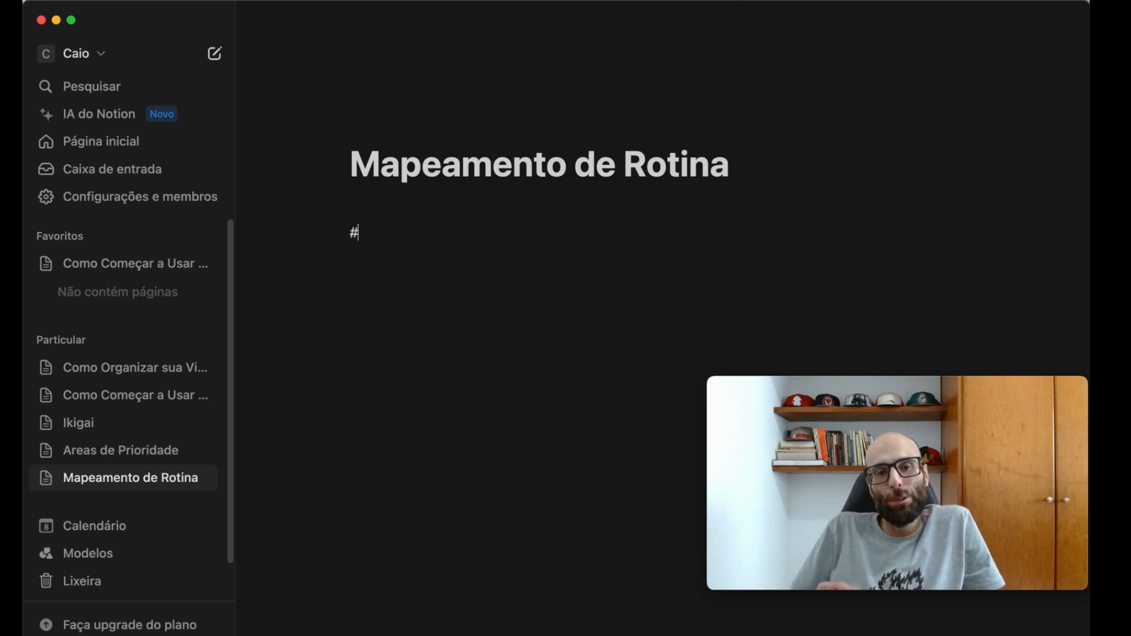
key(space)
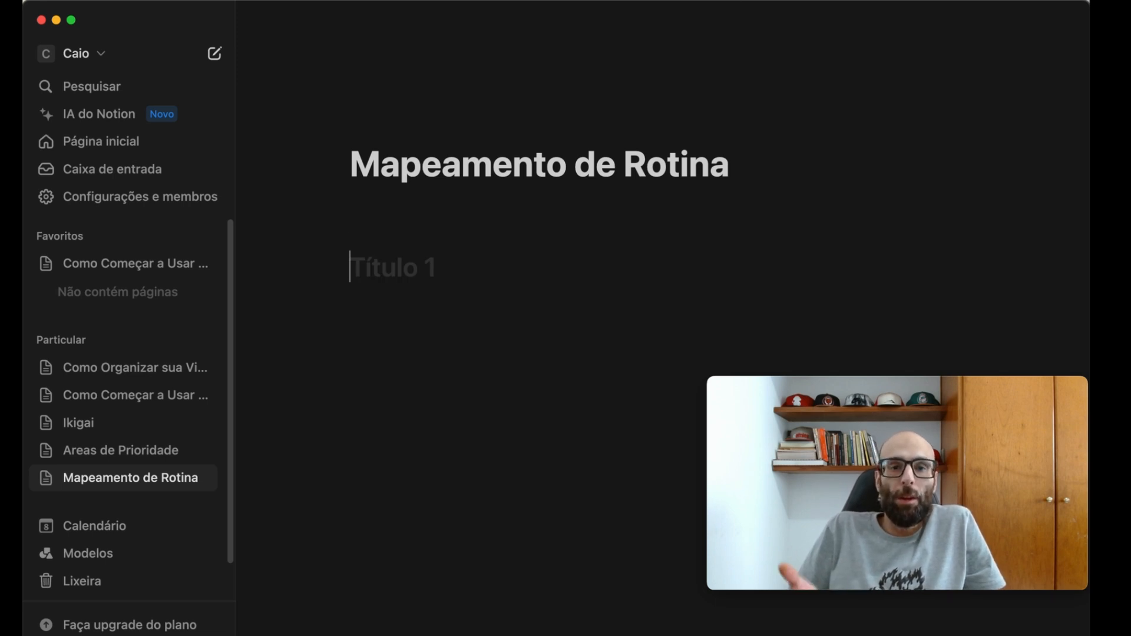
text(Seg)
text(da)
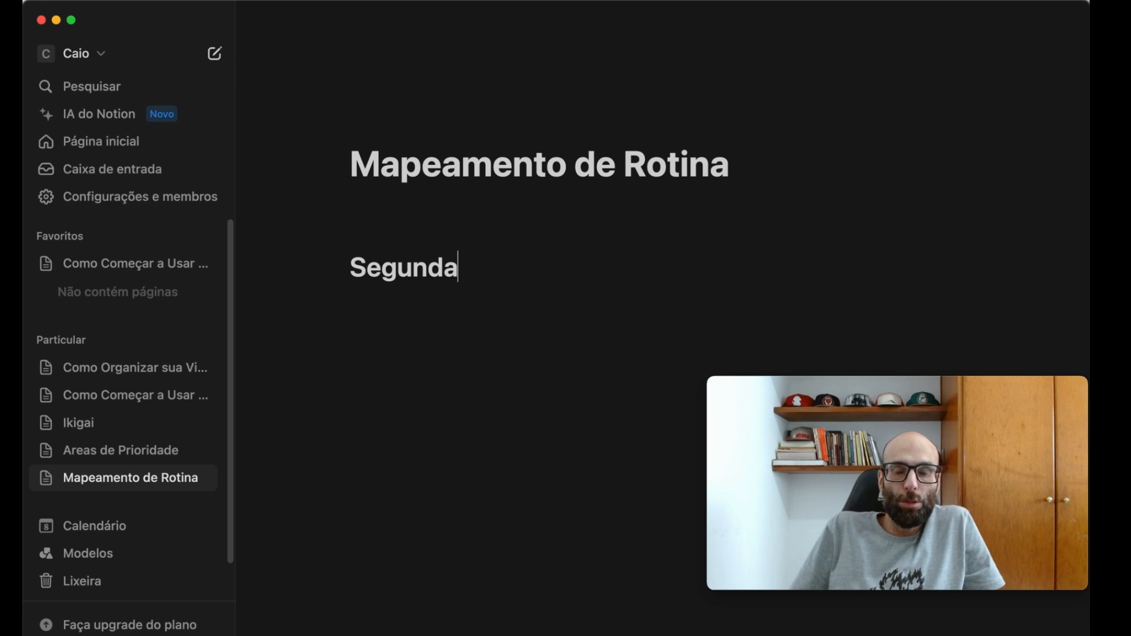
key(Return)
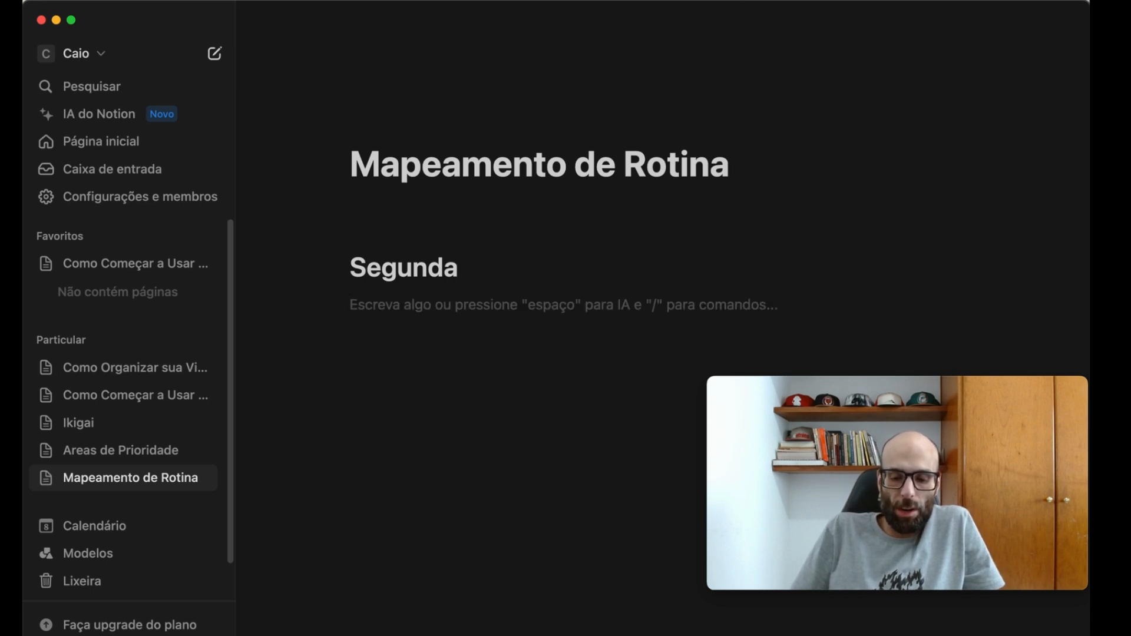
- Under "Segunda", write the routine lines "08:00 - acordo" and "09:00 - cafe da manha"
text(08:0)
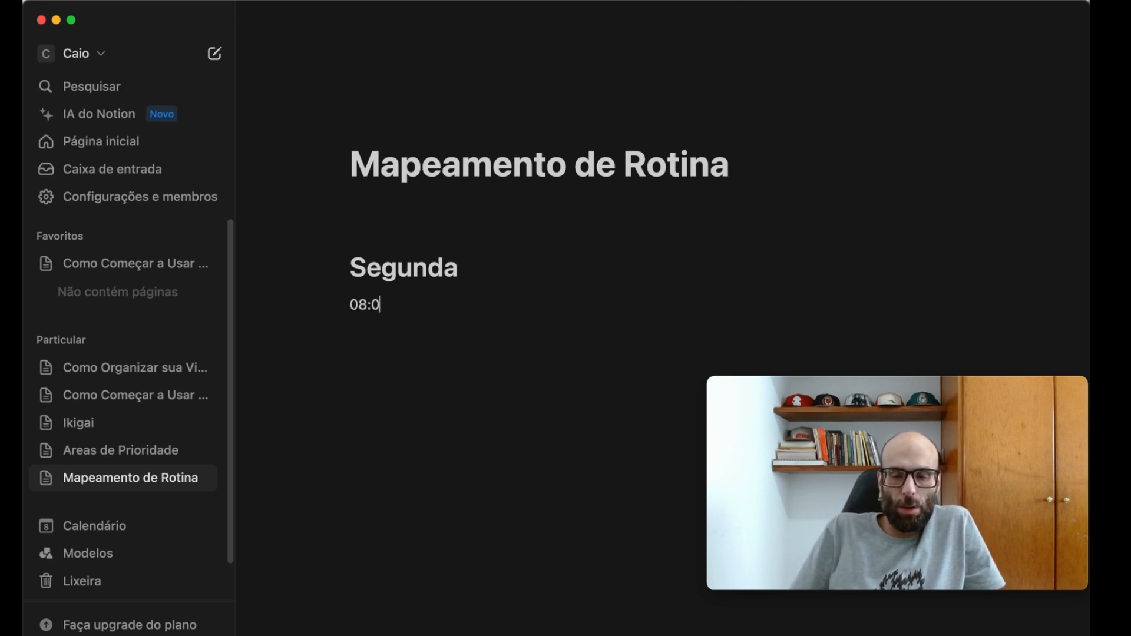
text(0 - acordo)
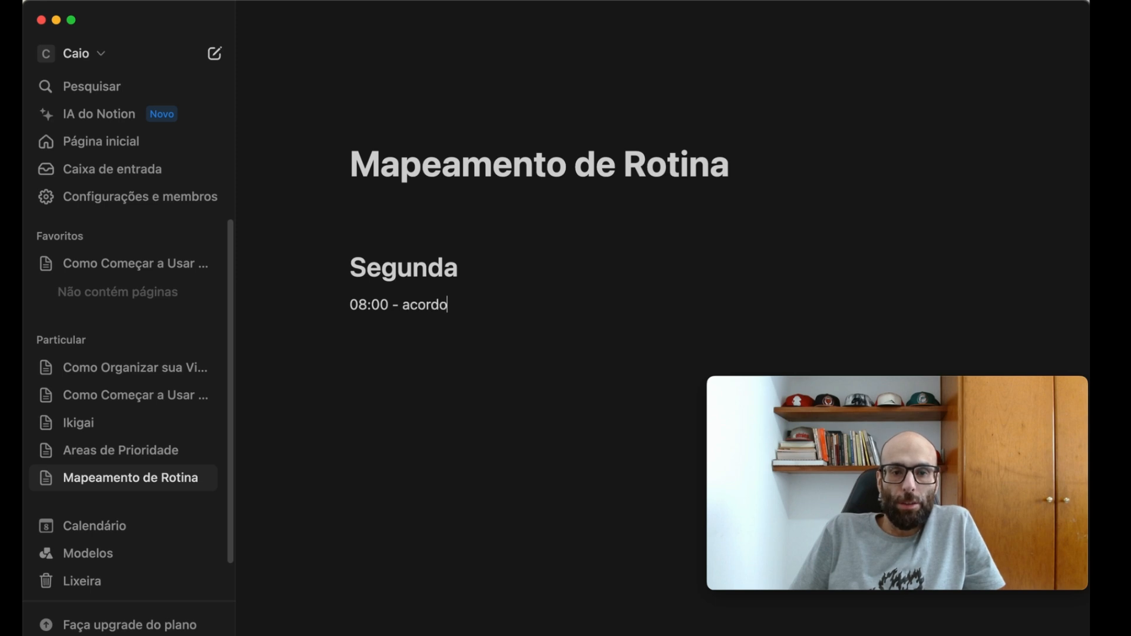
key(Return)
text(09:)
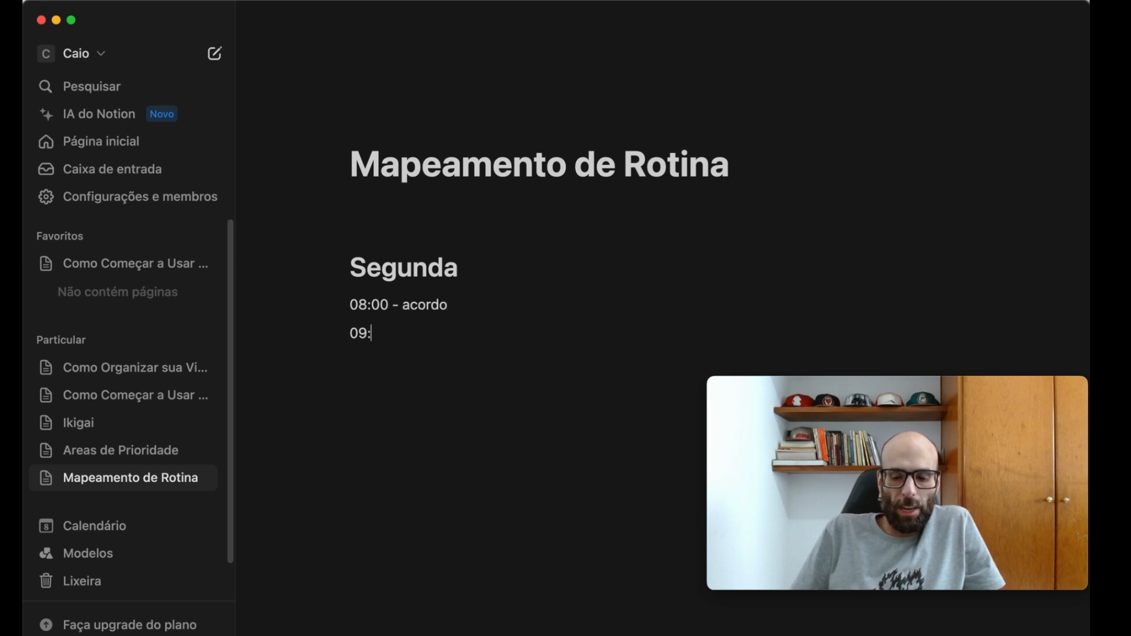
text(00 - c)
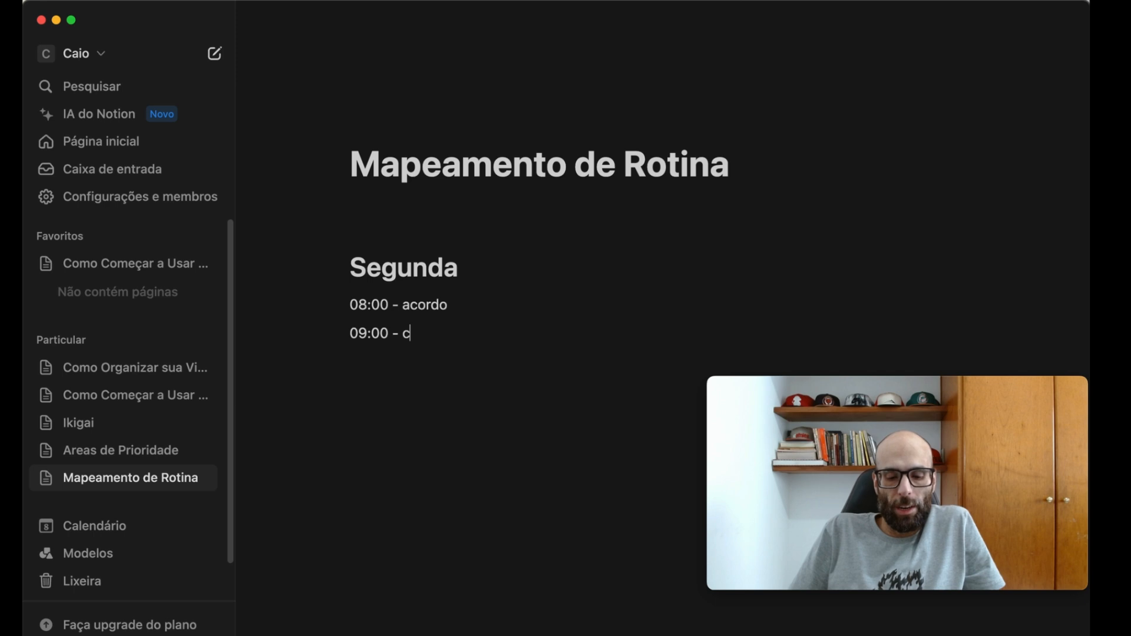
text(afe da manha)
key(Return)
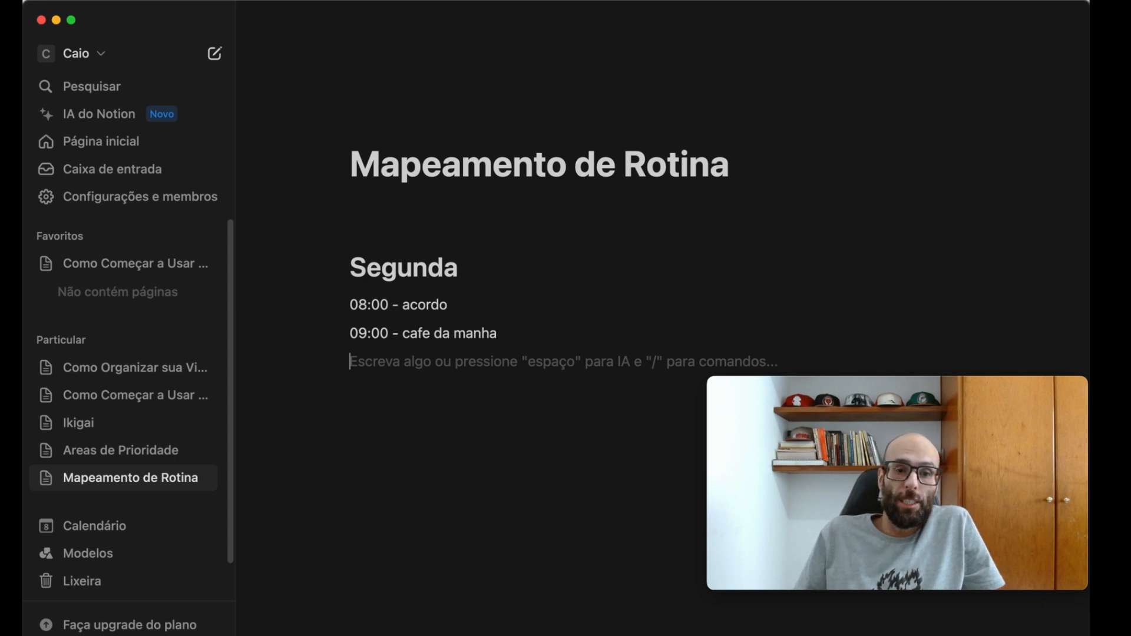
- Insert the bullet "fazer mapeamento rotina de 7 a 10 dias" above the "Segunda" heading
click(399, 225)
key(Return)
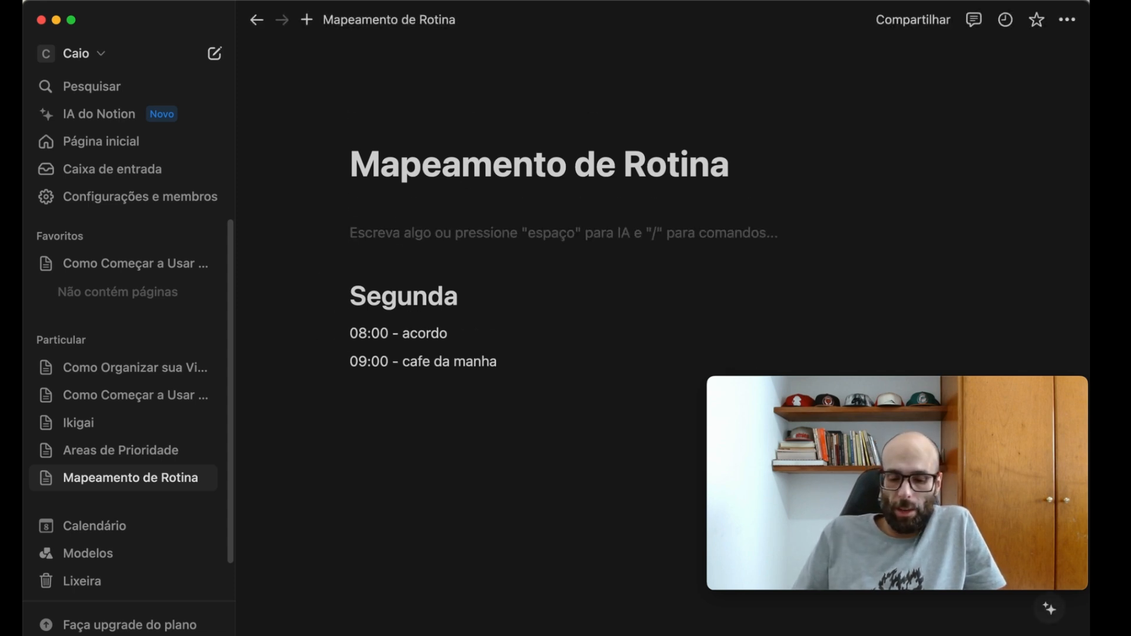
text(- faz)
text(er mapeamento )
text(rotina de )
text(7 a 10 dias)
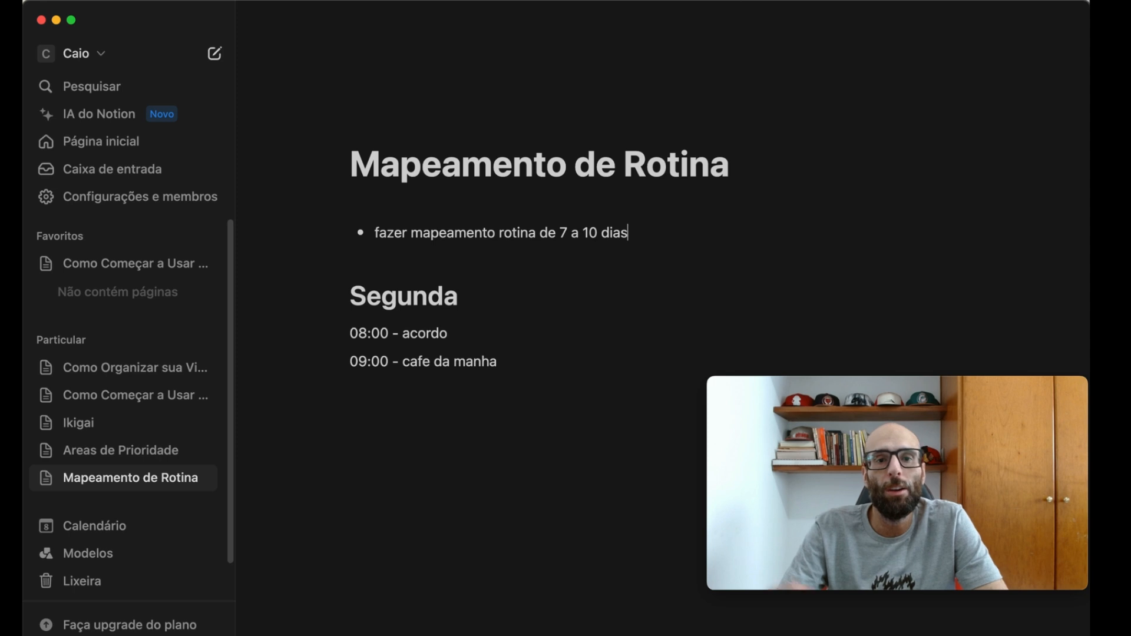
- Add a line "10:00 -" after the breakfast line under "Segunda"
click(591, 363)
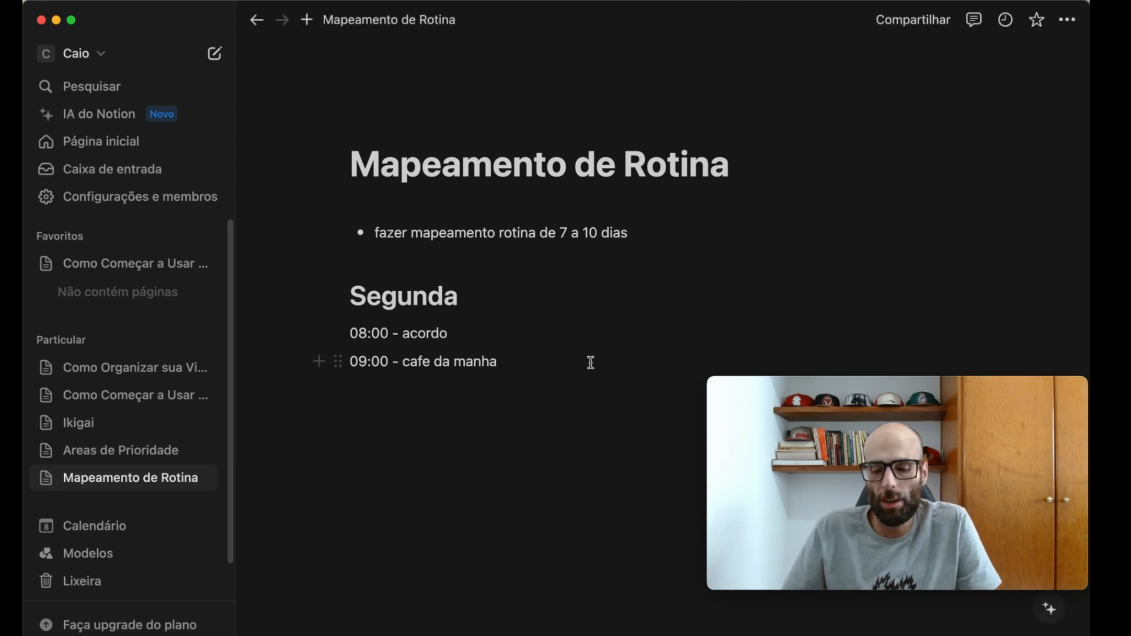
key(Return)
text(10:00 -)
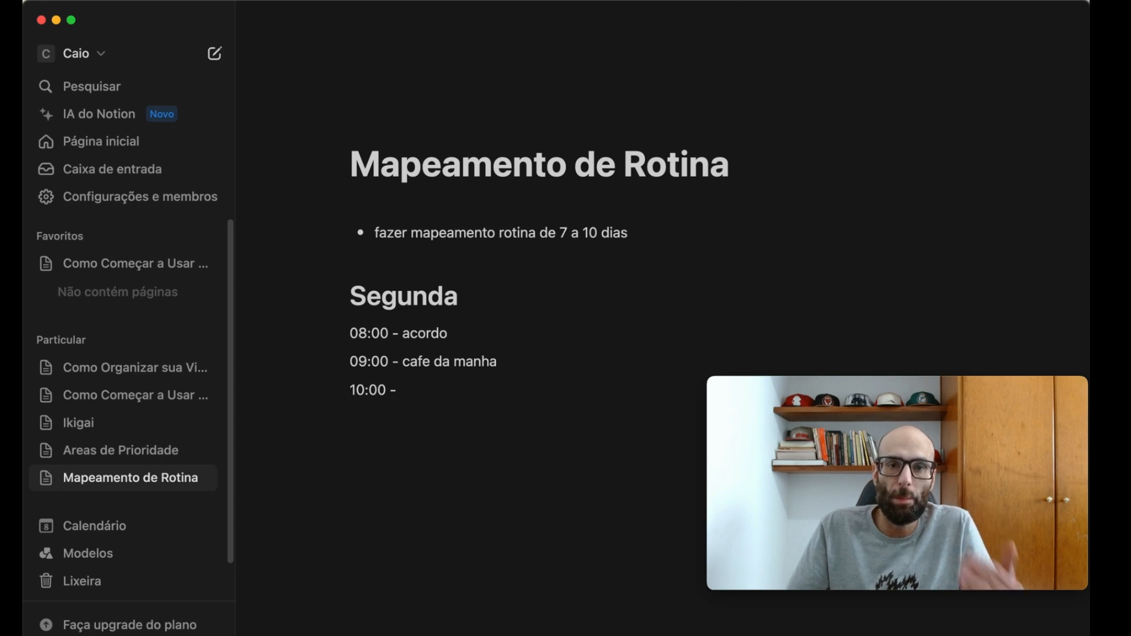
- Add level-one headings "Terça" and "Quarta" below the "Segunda" lines, with blank lines between the sections
key(Return)
key(Return)
text(# T)
text(erça)
key(Return)
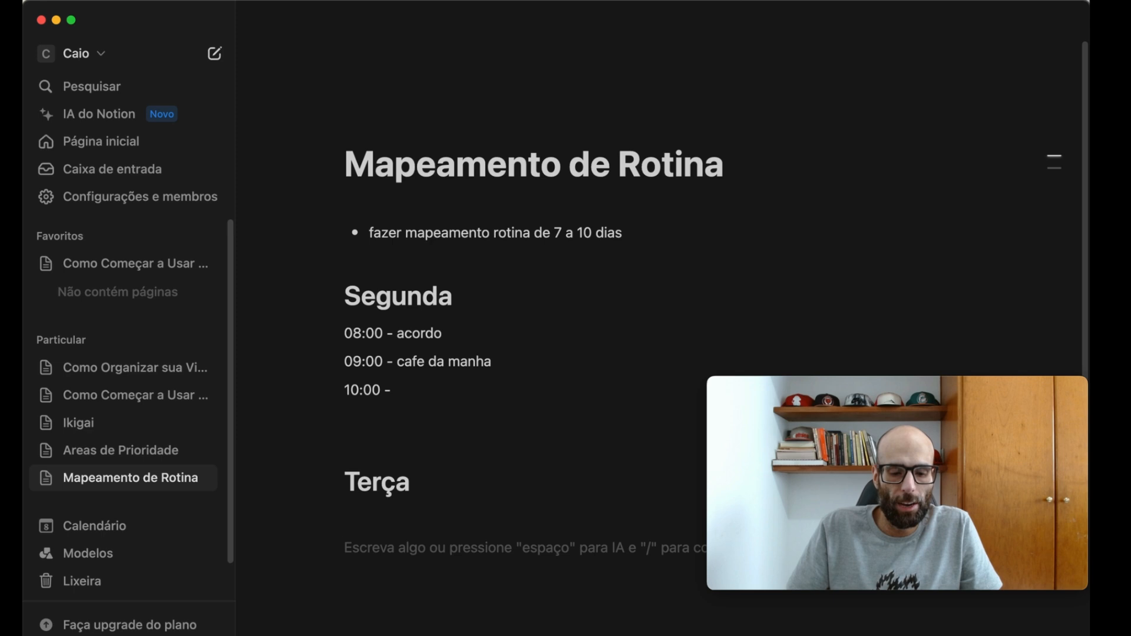
key(Return)
text(# Quarta)
key(Return)
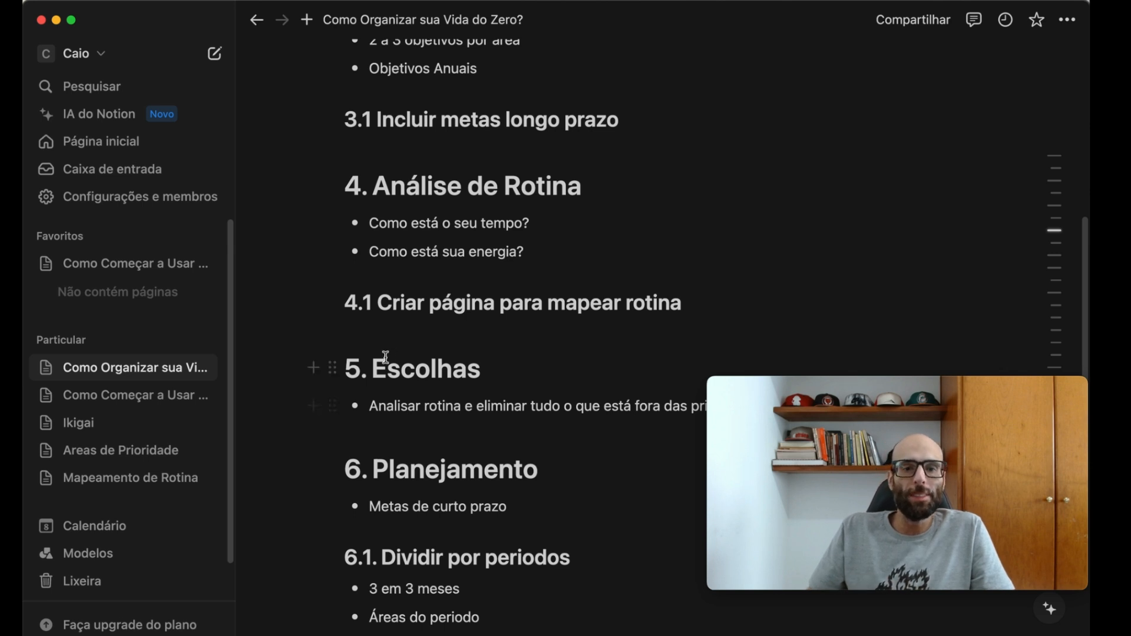
- On the "Mapeamento de Rotina" page, copy the three time lines from "Segunda" to under "Terça" and "Quarta"
click(112, 479)
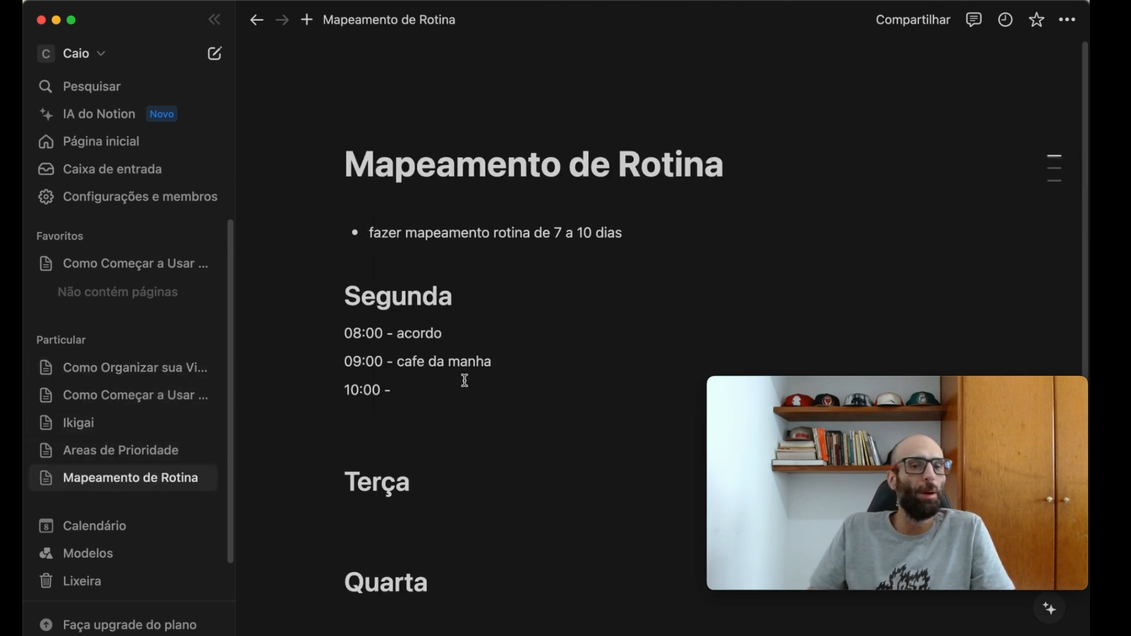
scroll(457, 339, down, 1)
drag(437, 349, 313, 290)
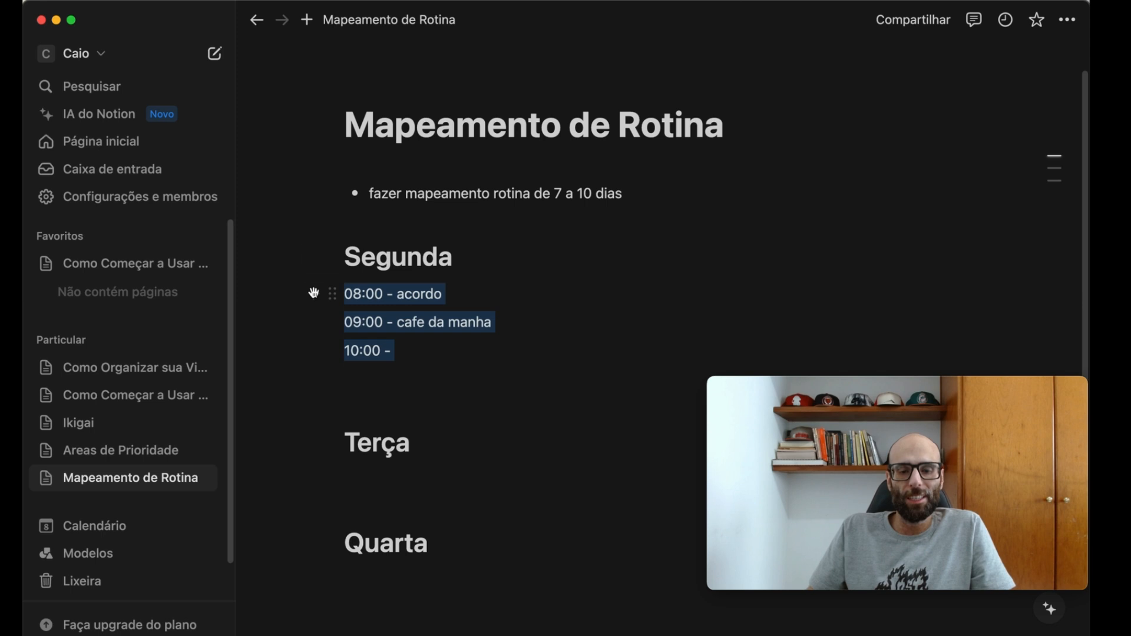
key(super+c)
click(434, 472)
key(super+v)
scroll(486, 504, down, 3)
click(423, 411)
key(super+v)
scroll(526, 376, up, 1)
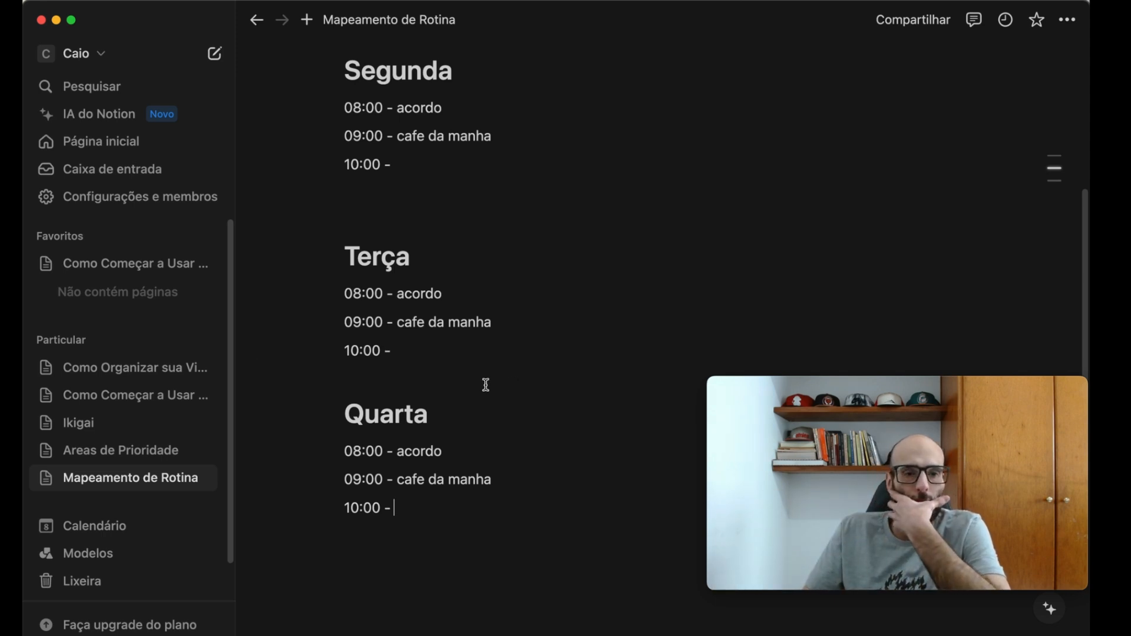
- Open the "Como Organizar sua Vida do Zero?" page and read the planning section on dividing goals by periods
click(140, 367)
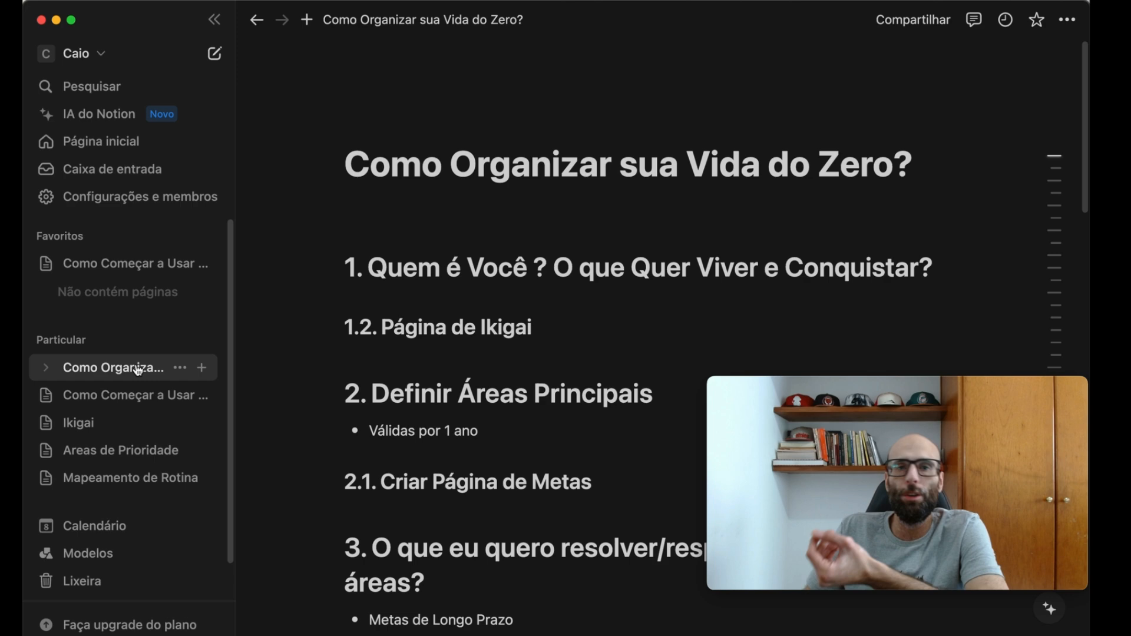
scroll(528, 354, down, 20)
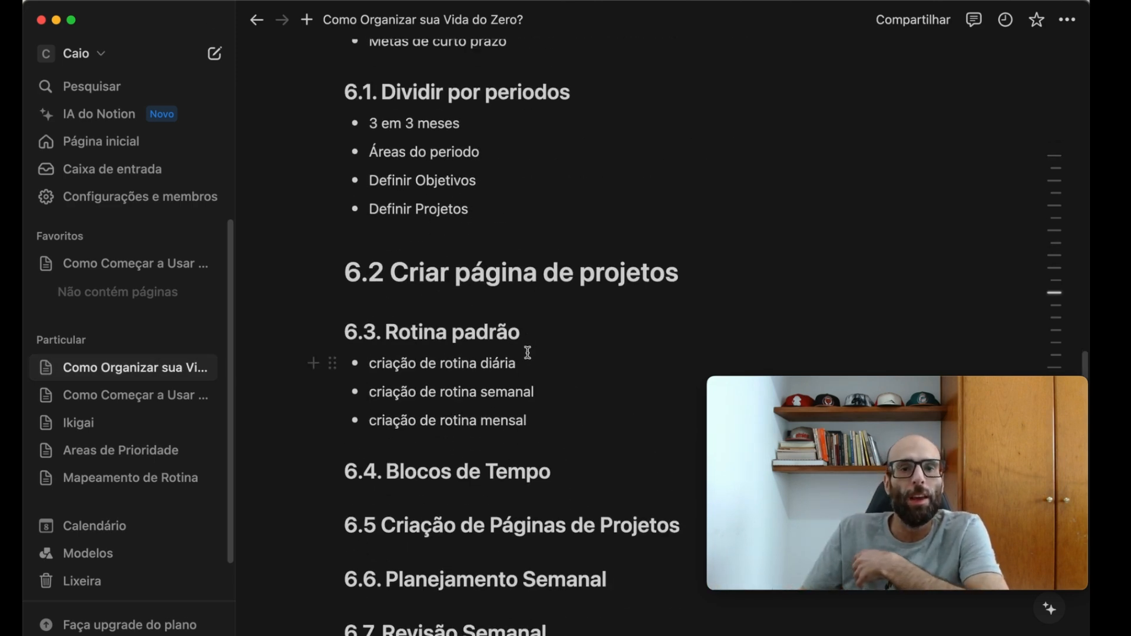
scroll(473, 321, up, 5)
scroll(467, 320, up, 1)
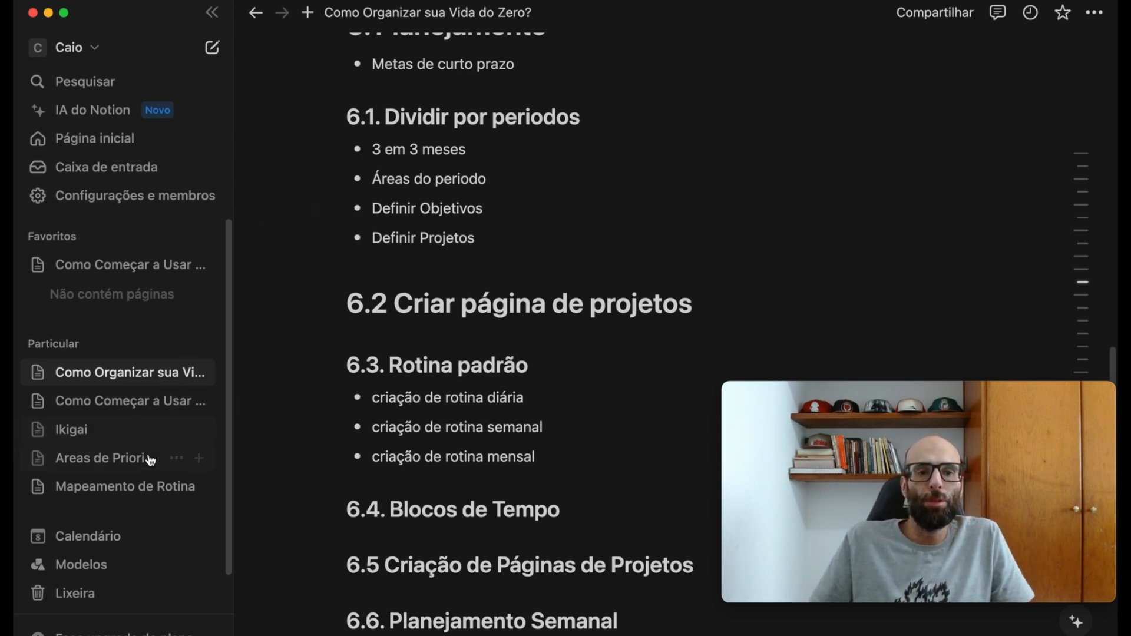
- Open the "Areas de Prioridade" page and review the bulleted list of priority areas and the goals
click(130, 458)
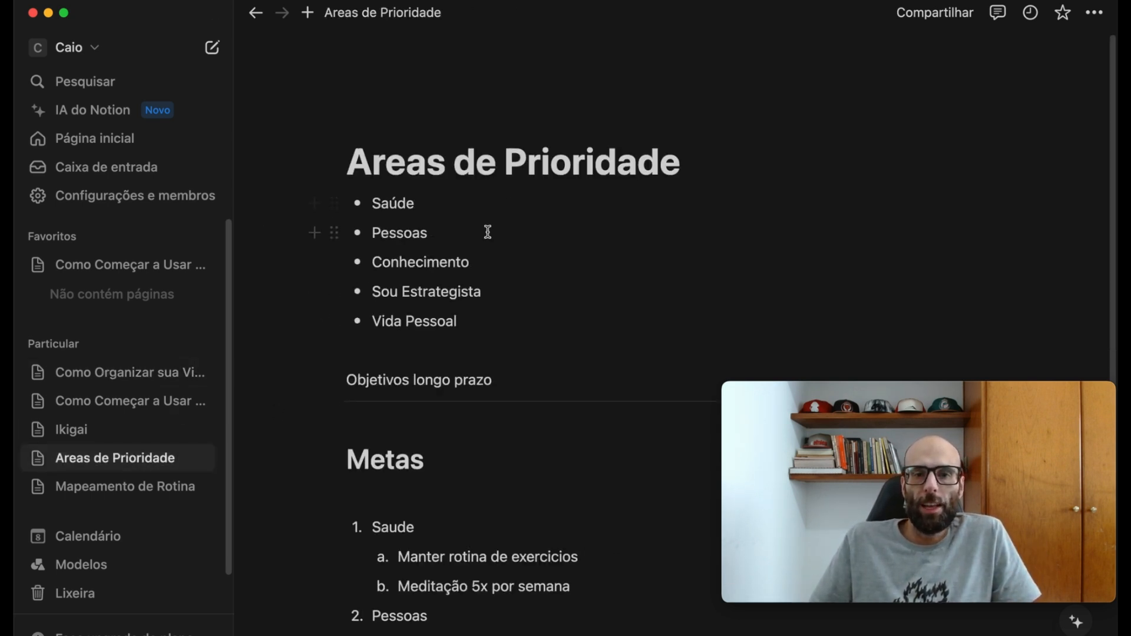
drag(381, 201, 568, 352)
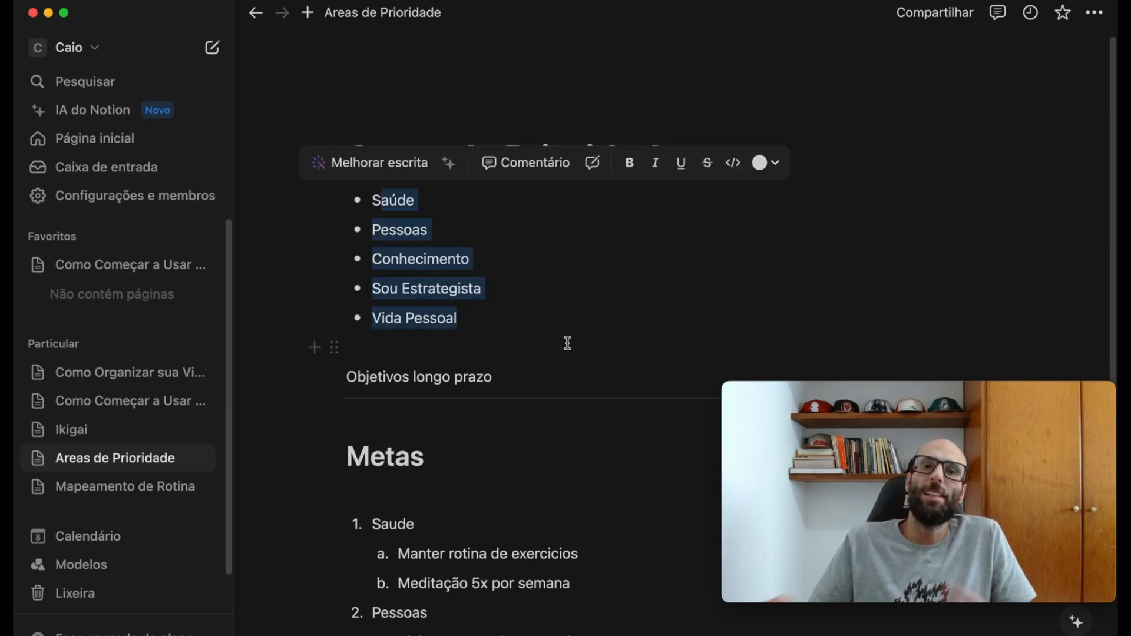
scroll(567, 343, down, 5)
click(454, 470)
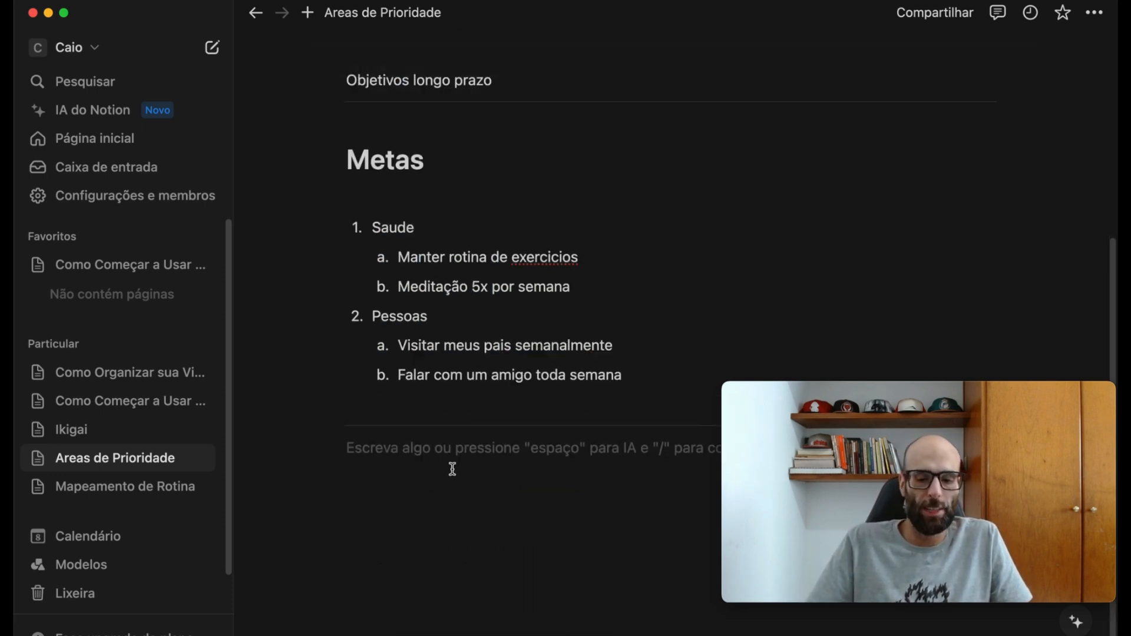
text(1)
key(BackSpace)
text(@)
key(Escape)
key(BackSpace)
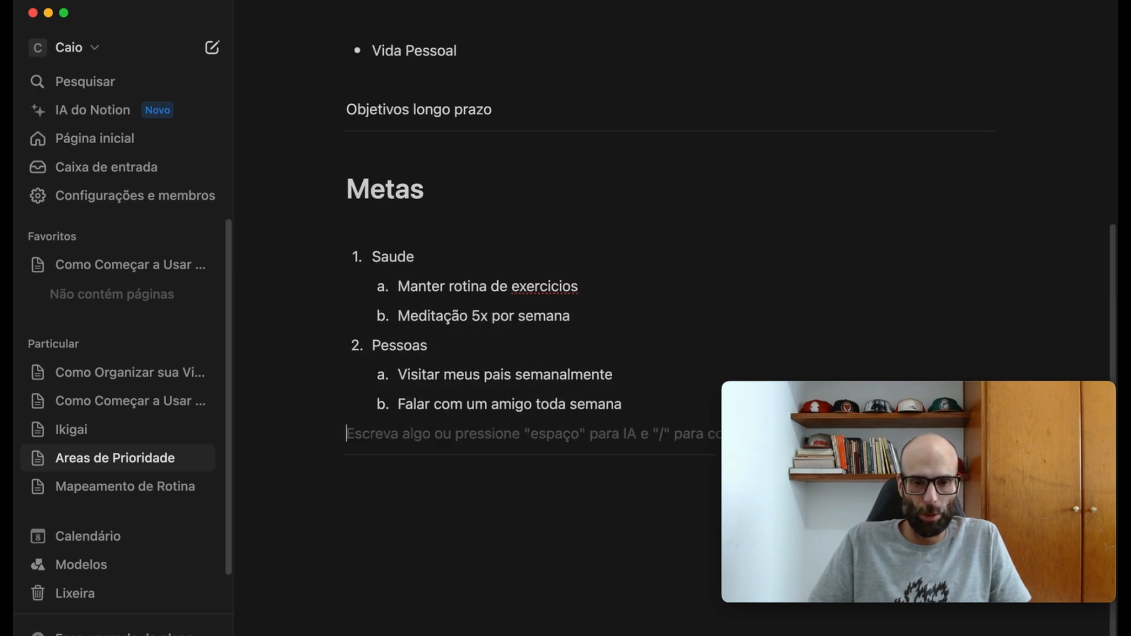
key(Return)
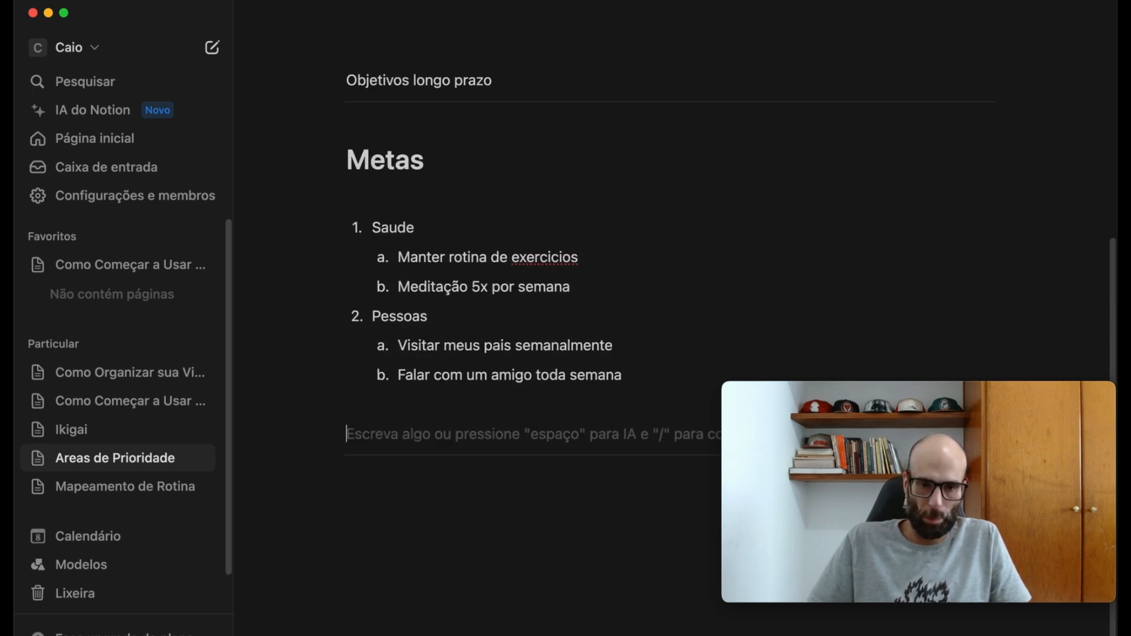
key(BackSpace)
scroll(361, 480, down, 1)
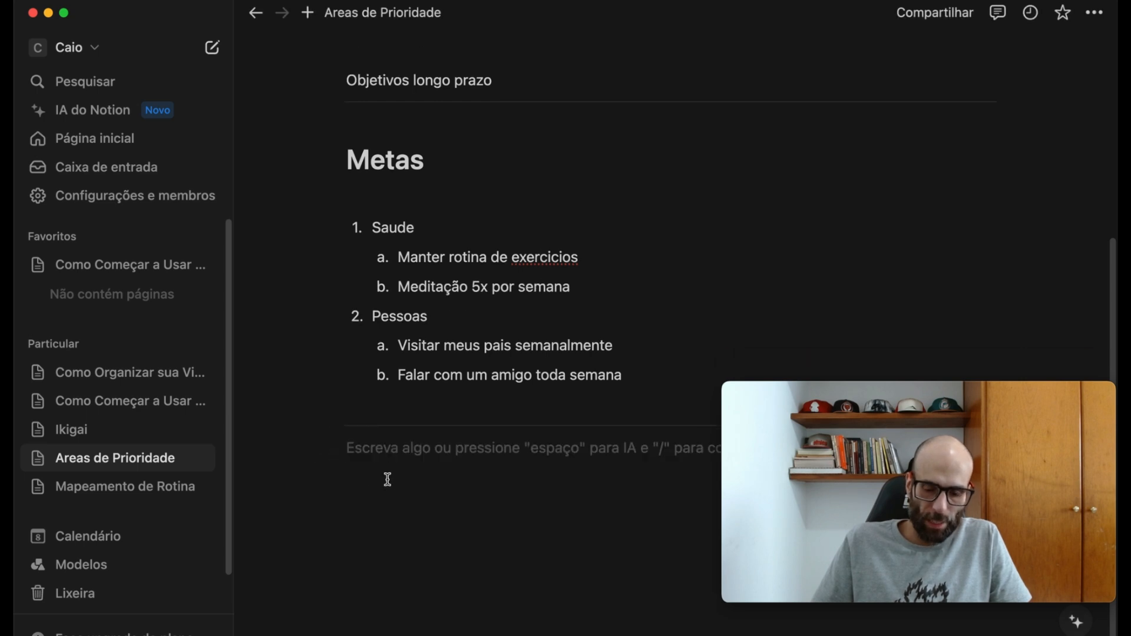
- Add a level-one heading "1 trimestre" below the divider that follows the goals list
click(387, 480)
text(# )
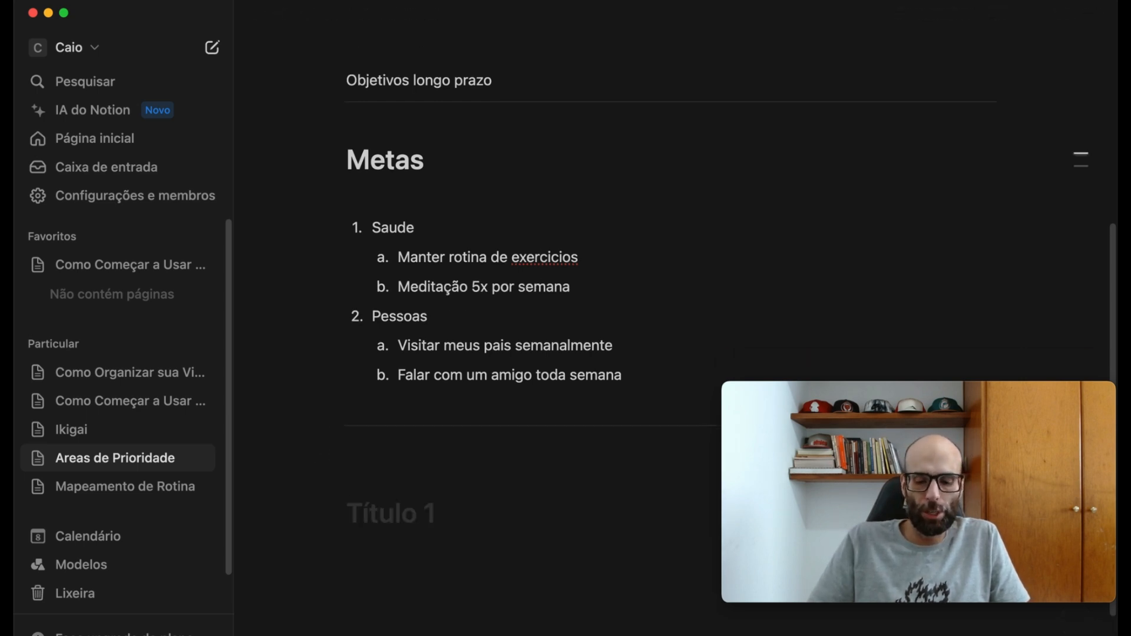
text(1 trime)
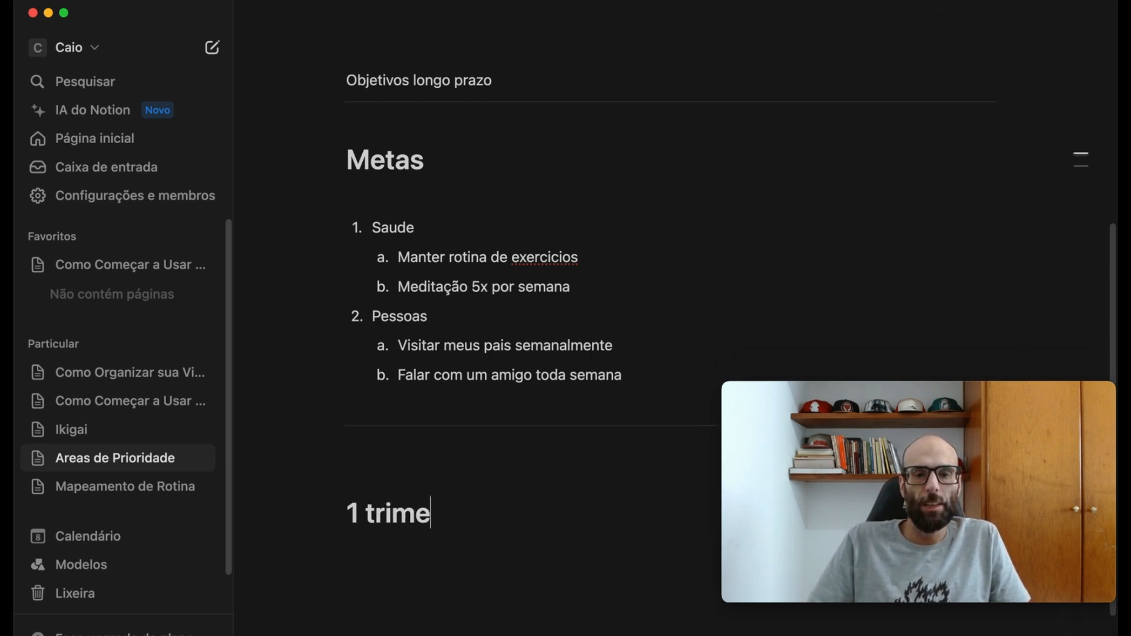
text(stre)
key(Return)
key(Return)
- List "saude", "sou estrategista" and "conhecimento" as bullets under "1 trimestre"
text(* saude)
key(Return)
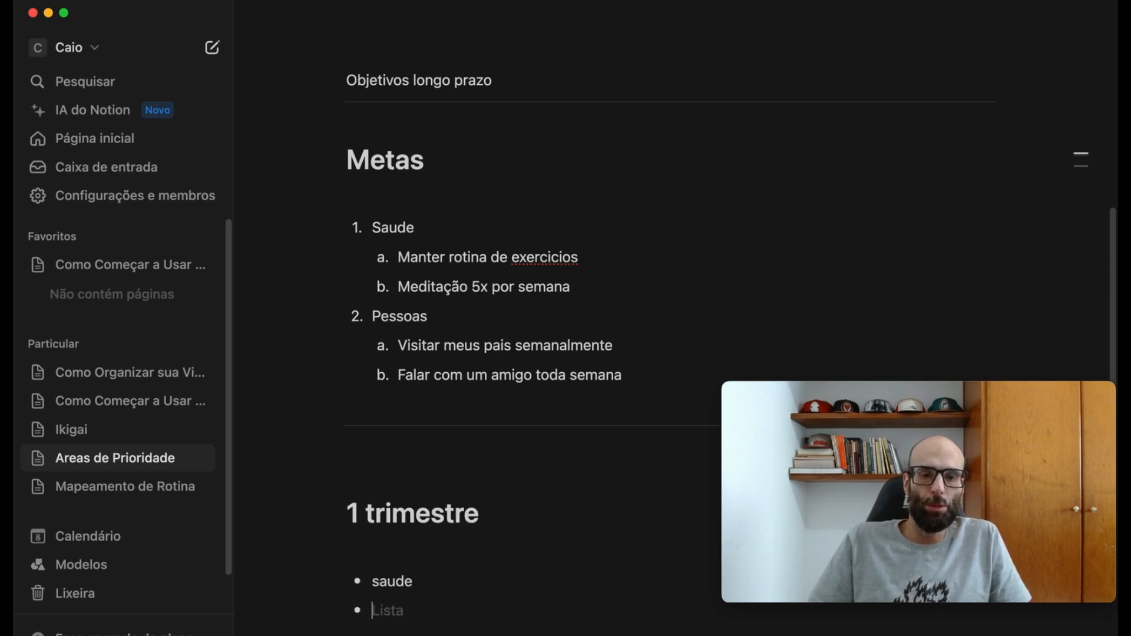
text(sou estrat)
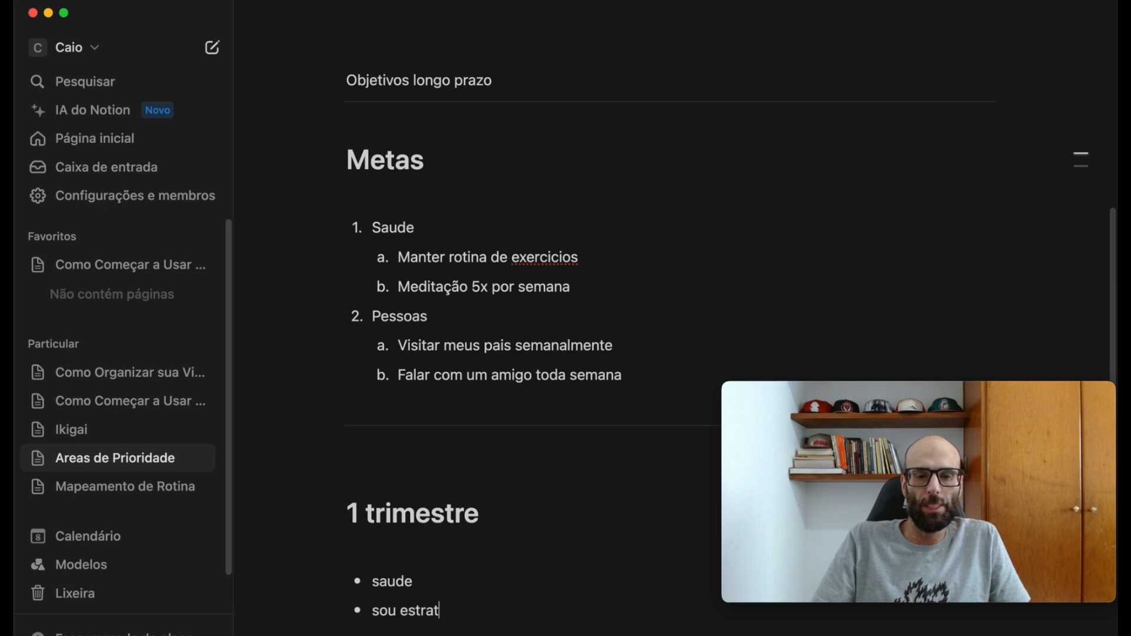
text(egista)
key(Return)
text(conhecimento)
key(Return)
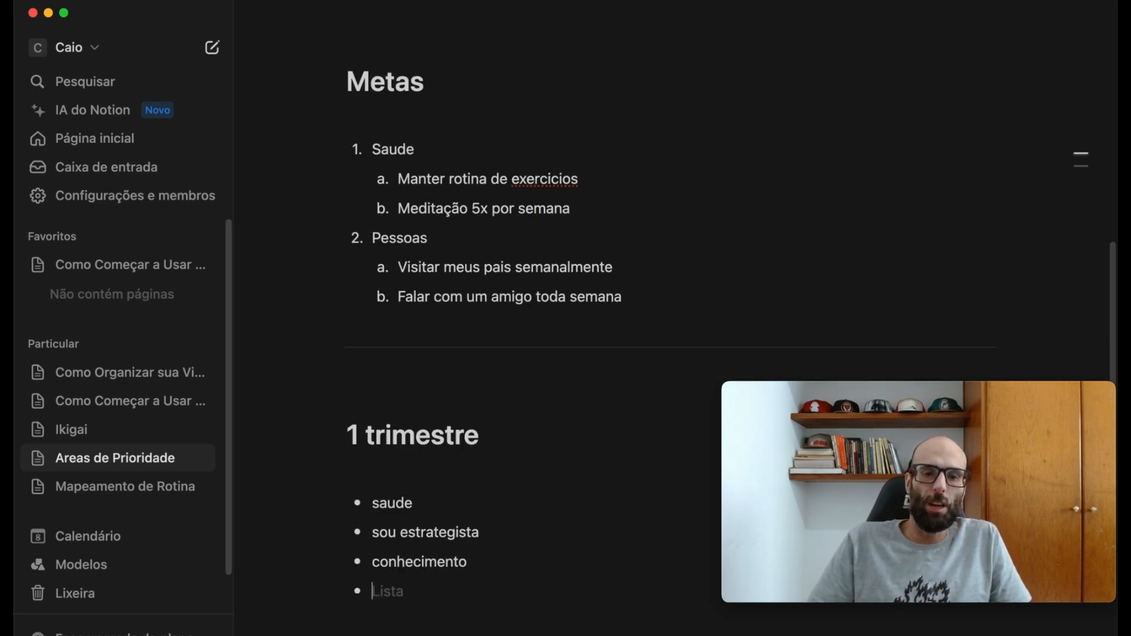
- End the bulleted list and add a level-one heading "2 trimestre" below it
key(Return)
text(# 2 trimestre)
key(Return)
- List "pessoas", "sou estrategista" and "conhecimento" as bullets under "2 trimestre" and end the list
text(* pessoas)
key(Return)
text(sou estrategista)
key(Return)
text(conhecimento)
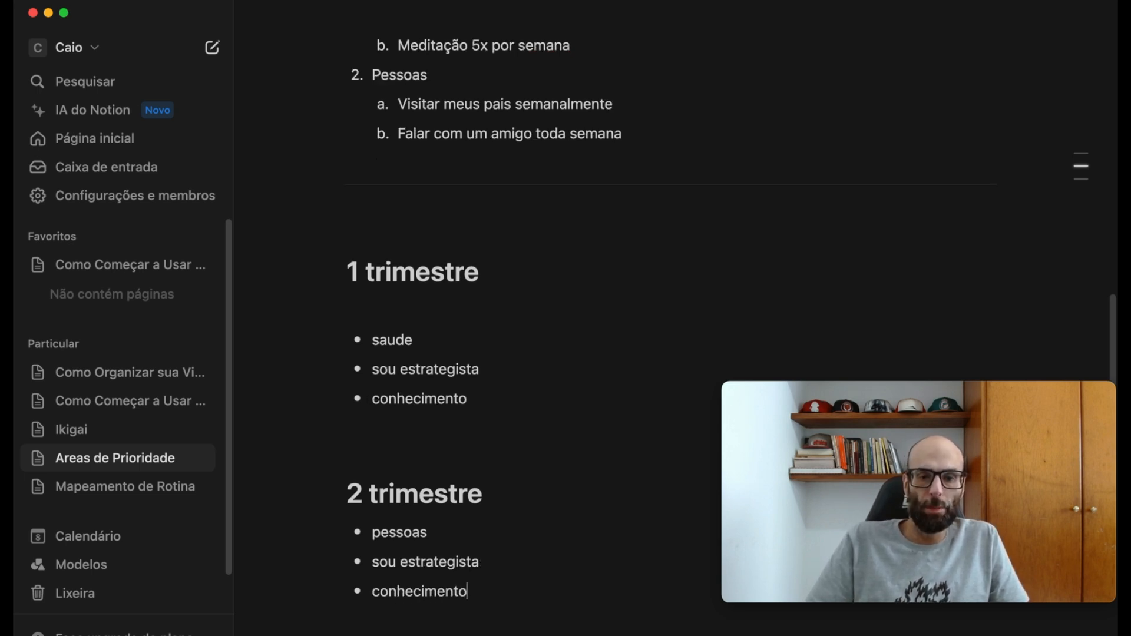
key(Return)
key(Return)
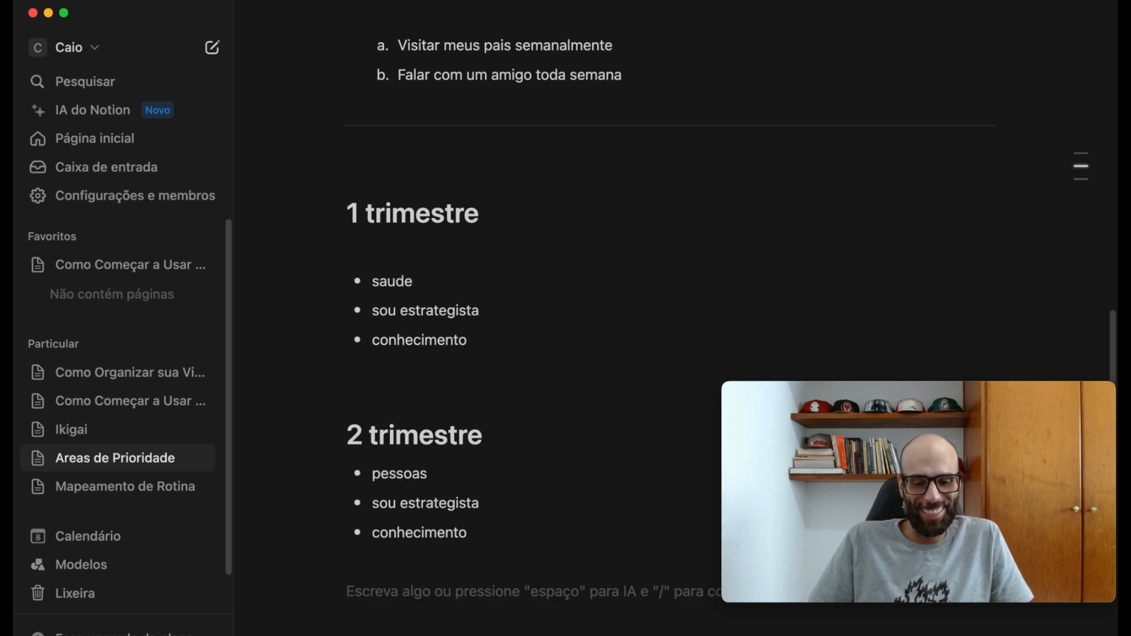
- Add a level-one heading "3 trimestre" below the bullets of the second quarter
text(#)
key(space)
text(3)
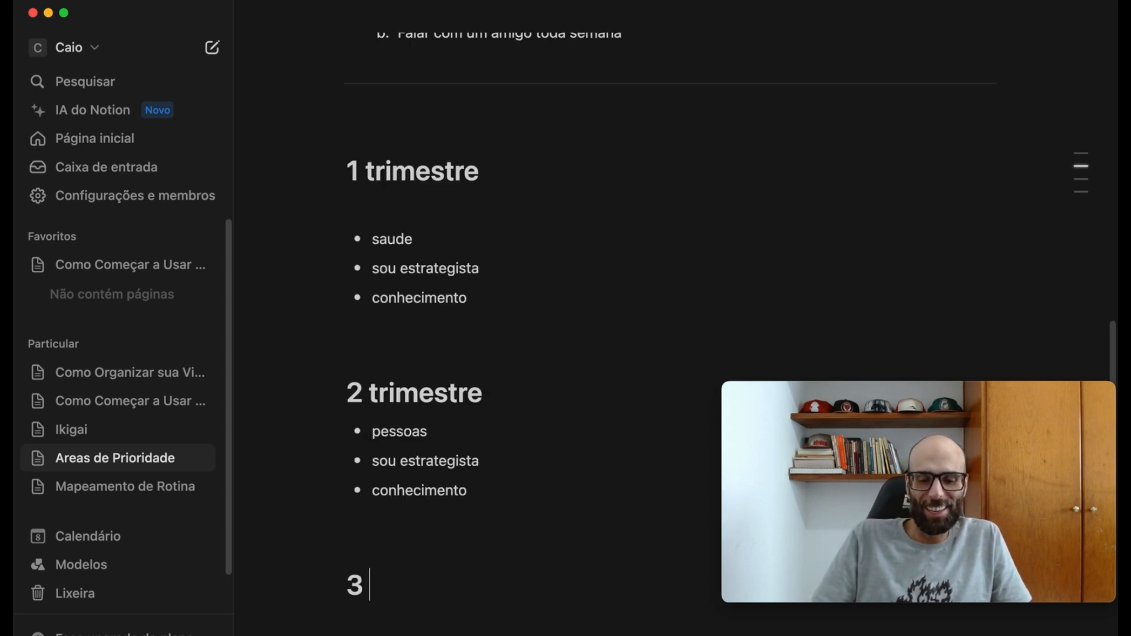
text( trimestre)
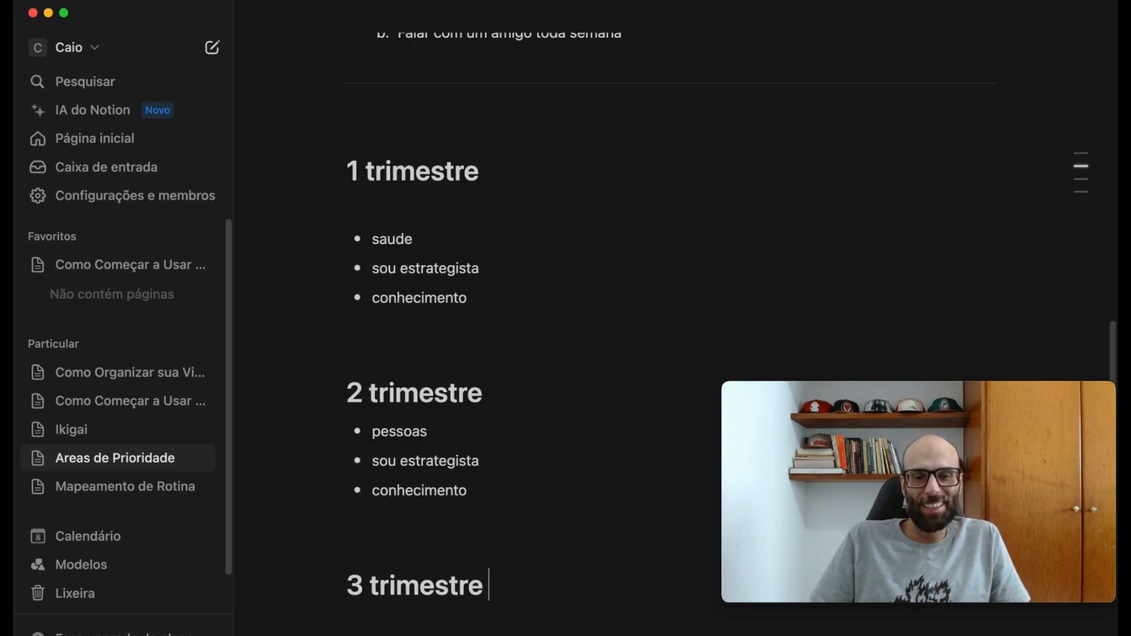
key(Return)
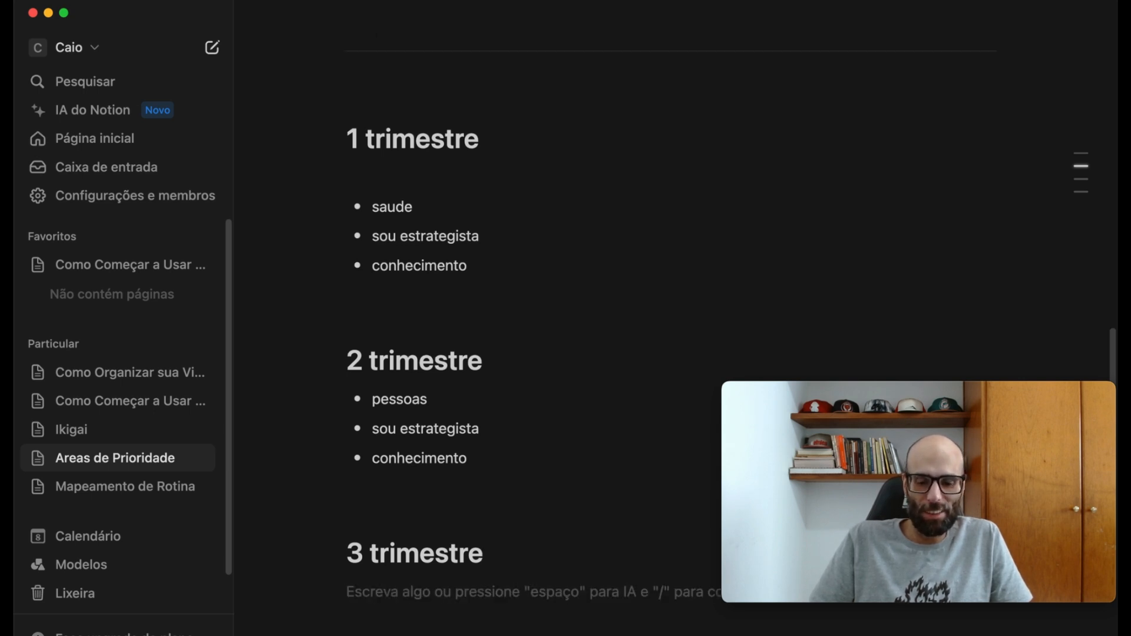
- List "Vida pessoal", "sou estrategista" and "saúde" as bullets under "3 trimestre" and end the list
text(- )
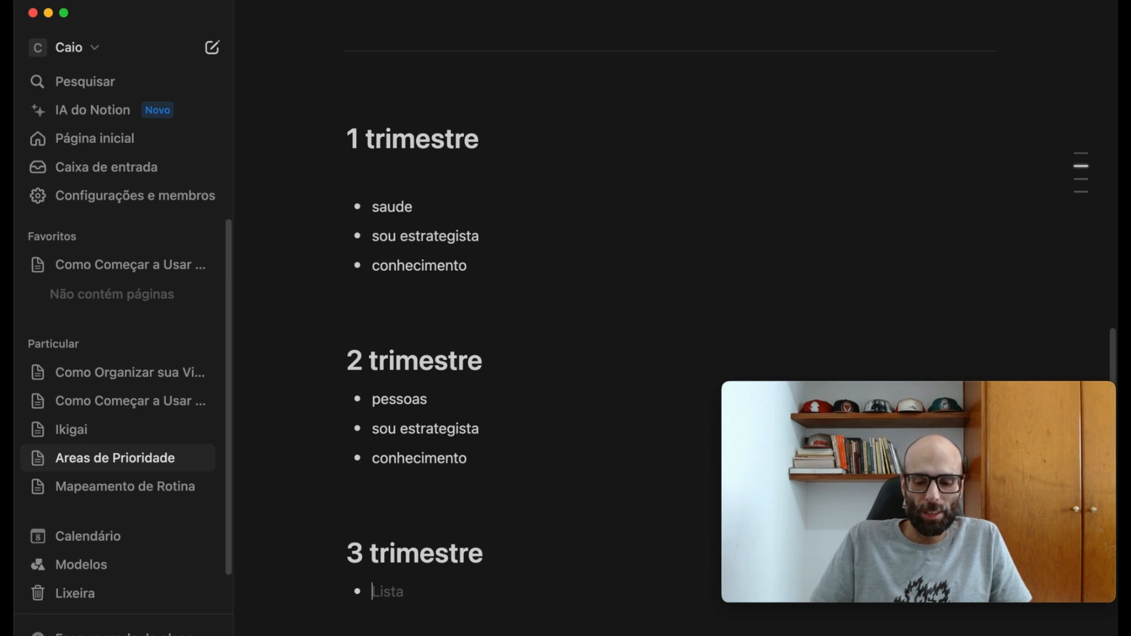
text(Vida)
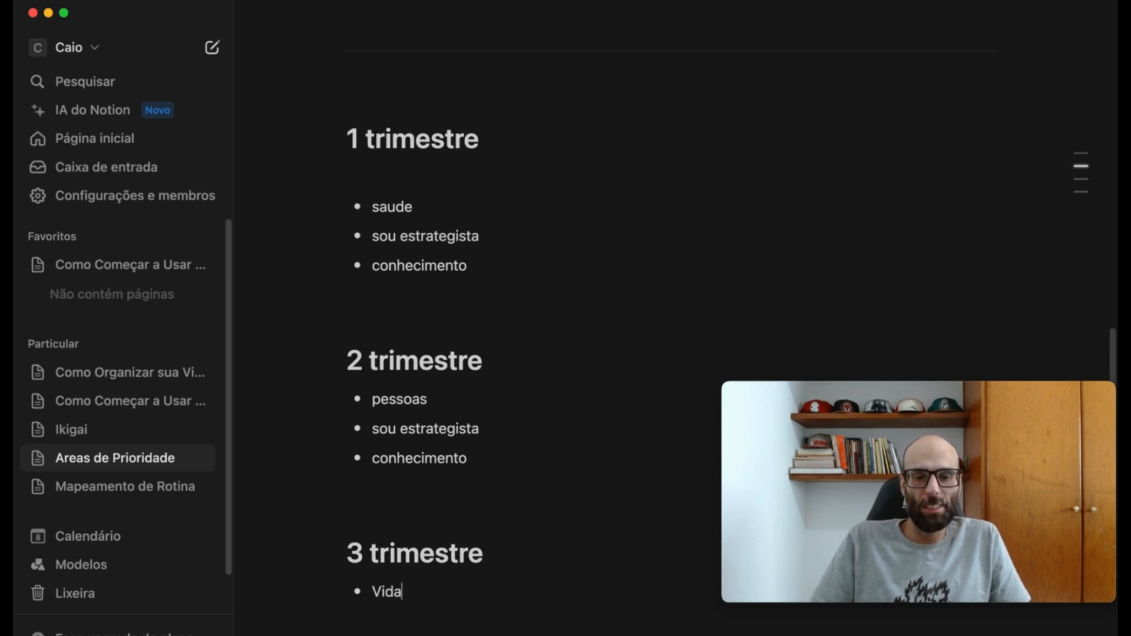
text( pessoal)
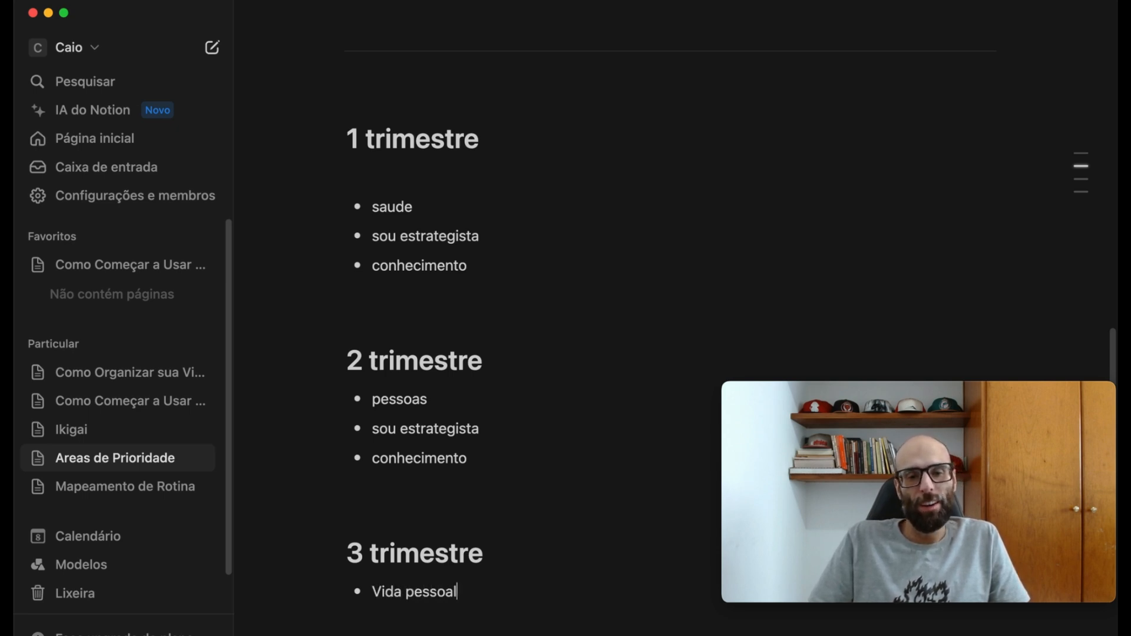
key(Return)
text(sou estr)
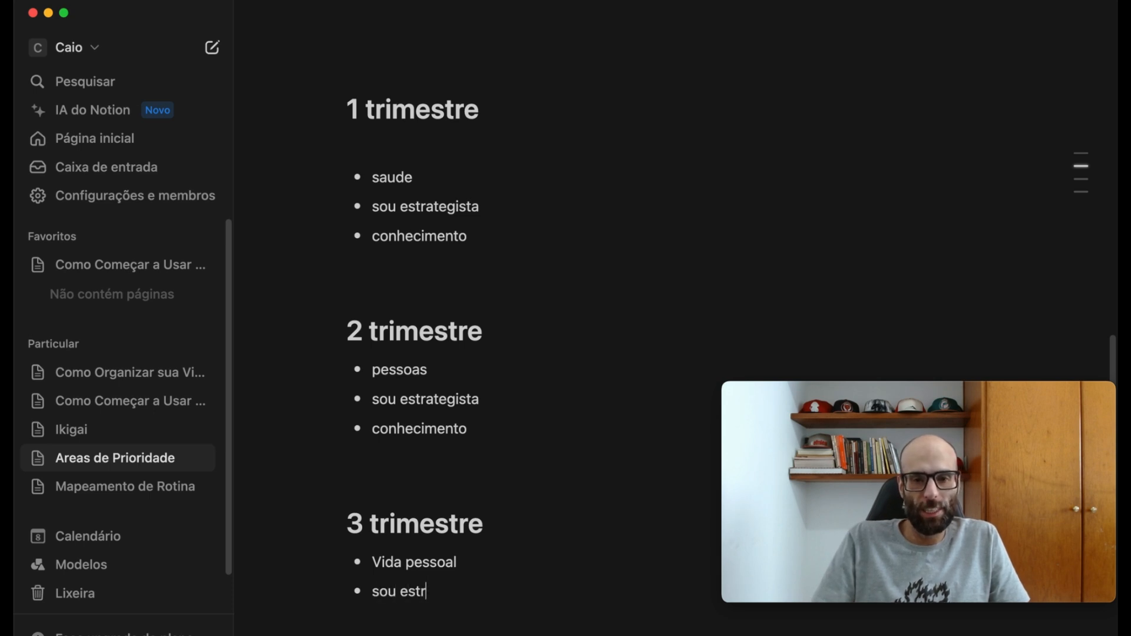
text(ategista)
key(Return)
text(saúde)
key(Return)
key(Return)
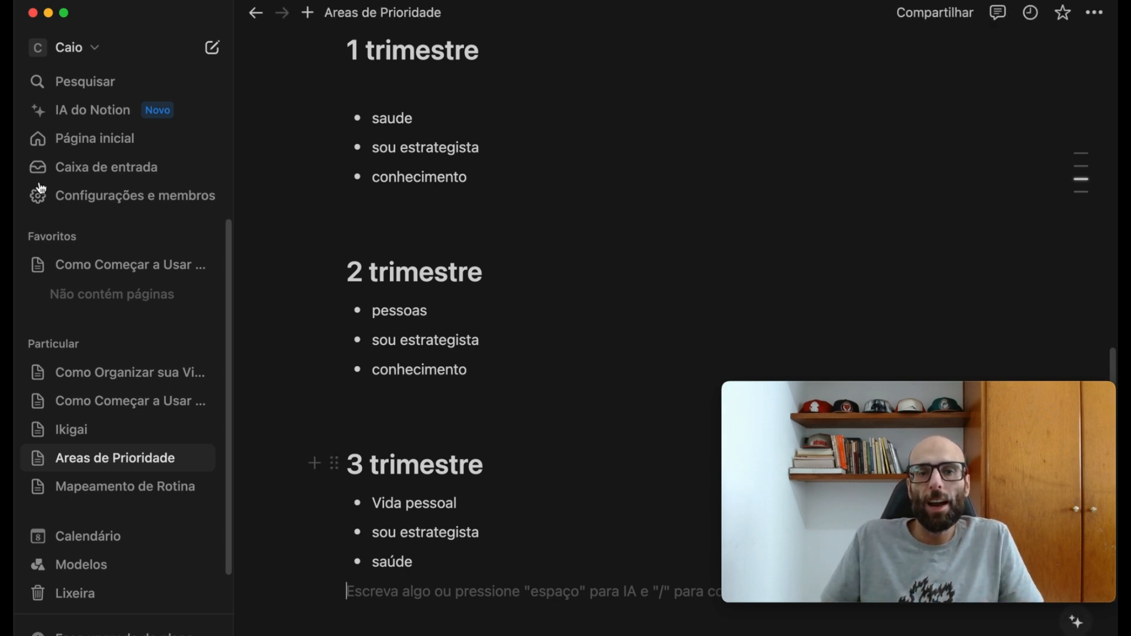
- Review the exercise goal under Metas and compare it with the focus areas of the quarters
scroll(548, 379, up, 8)
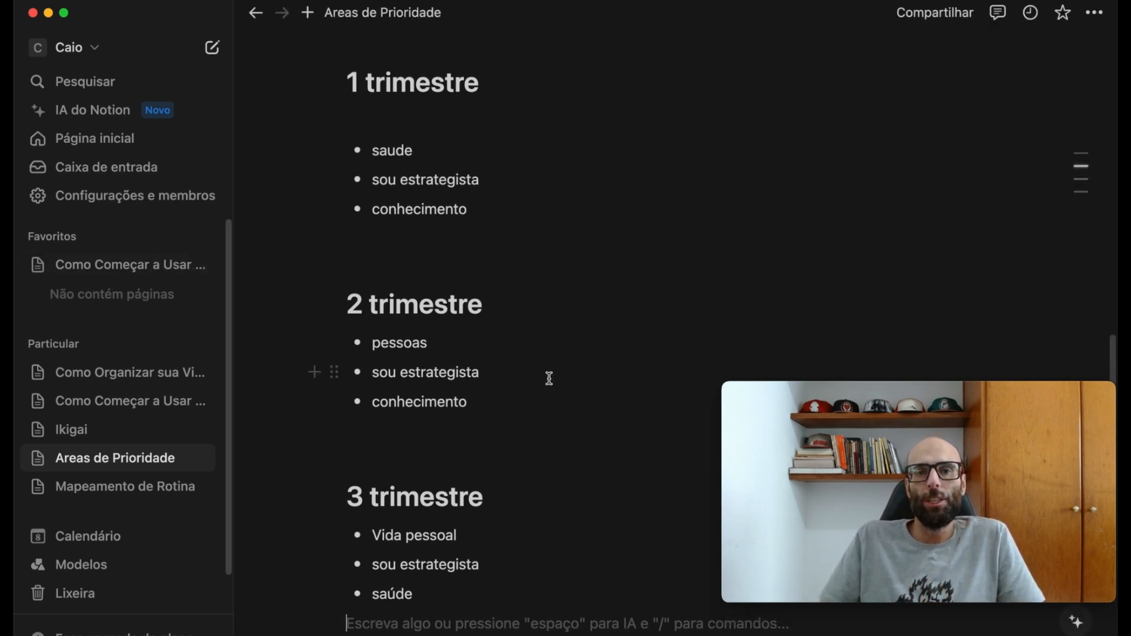
scroll(542, 379, up, 3)
drag(399, 443, 557, 456)
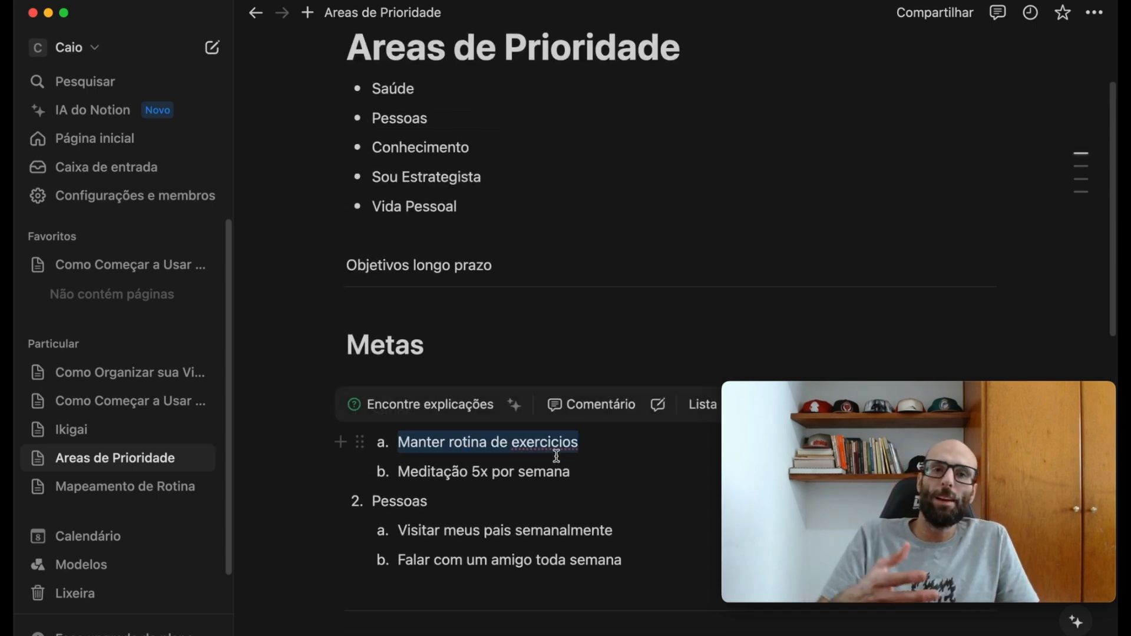
scroll(598, 434, down, 3)
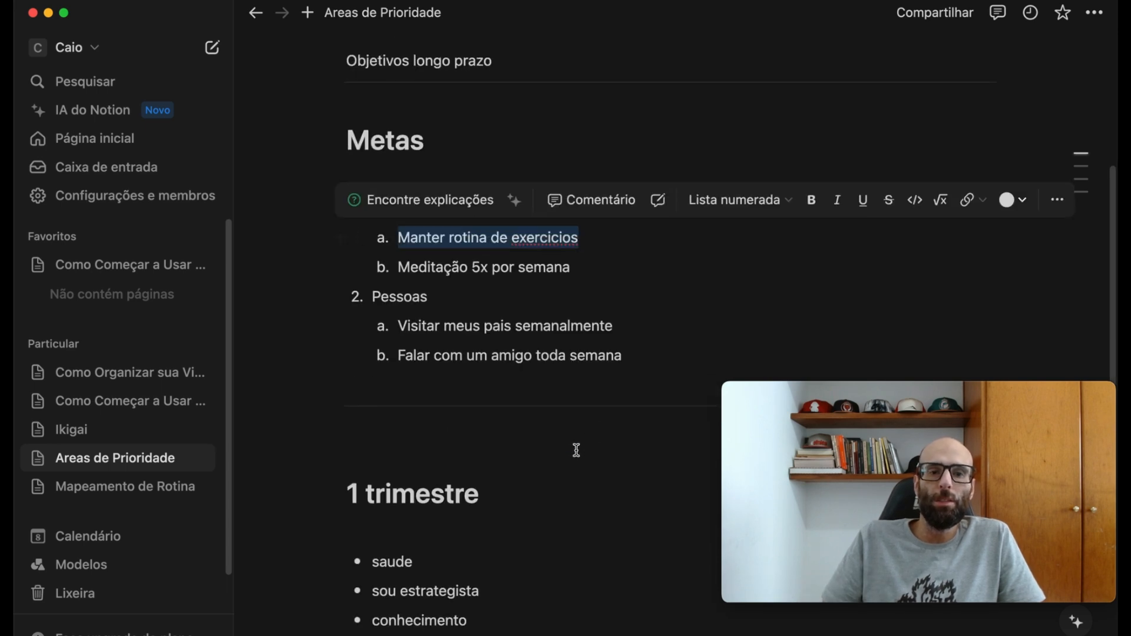
click(598, 288)
scroll(568, 351, down, 6)
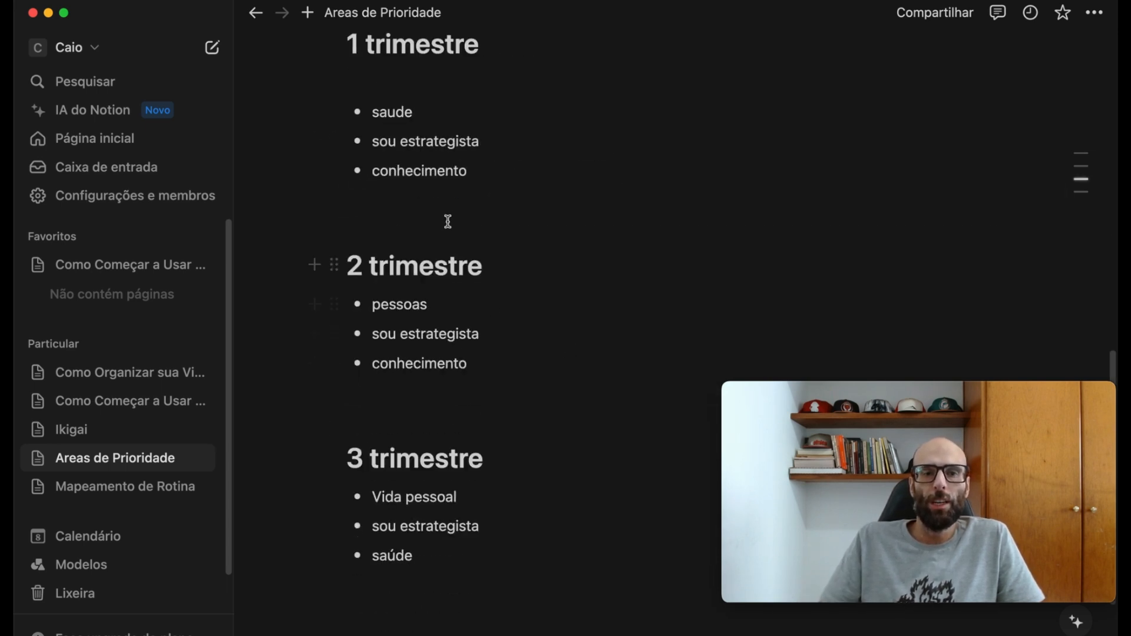
scroll(424, 226, up, 3)
drag(368, 271, 416, 273)
click(403, 276)
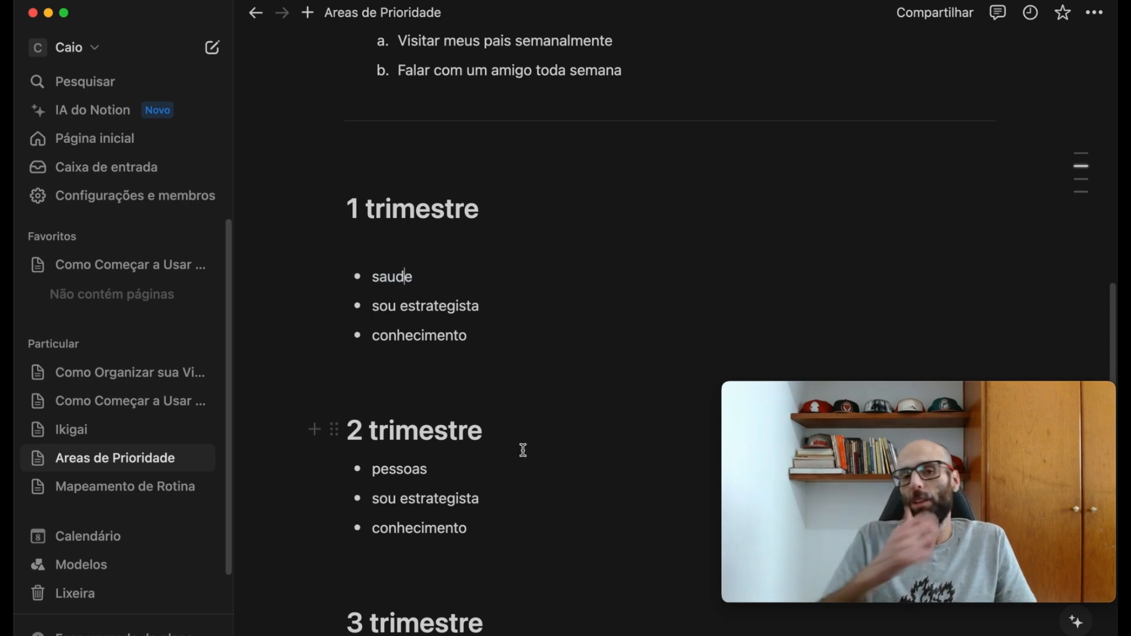
- Add the nested bullet "criar rotina de 5 dias de exercicios na semana" under "saude" in the first quarter
click(474, 279)
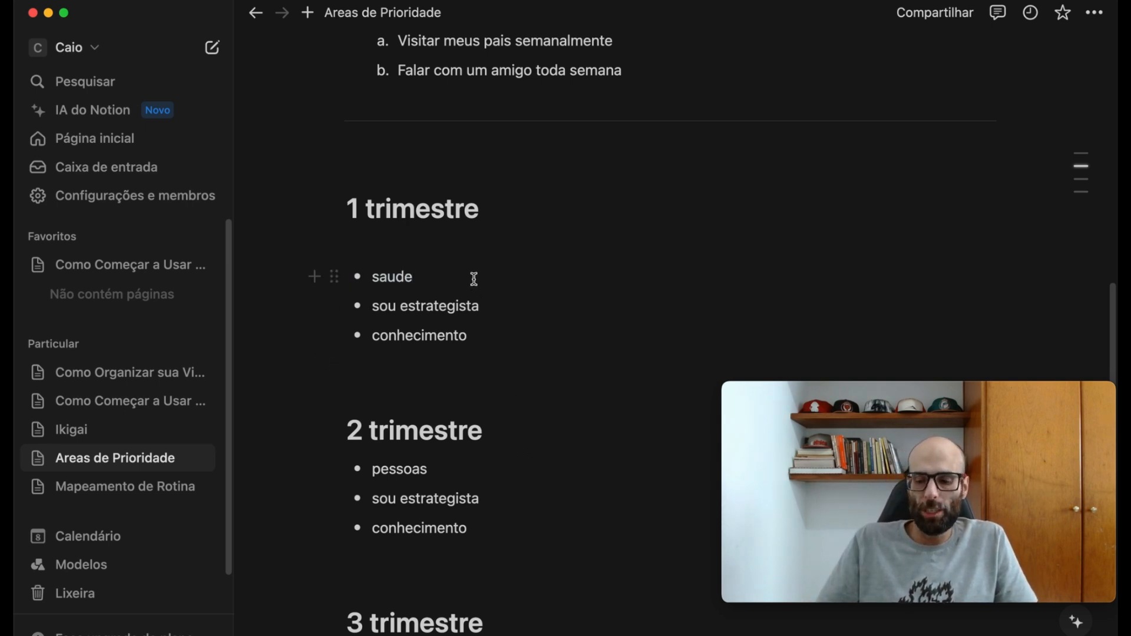
key(Return)
key(Tab)
text(cri)
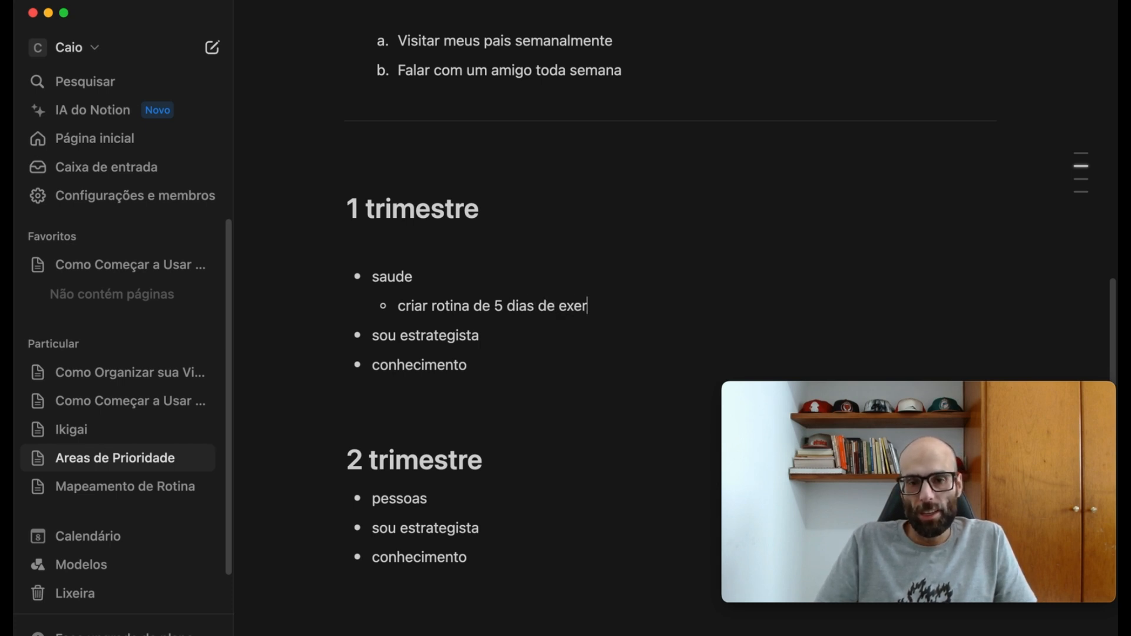
text(s na semana)
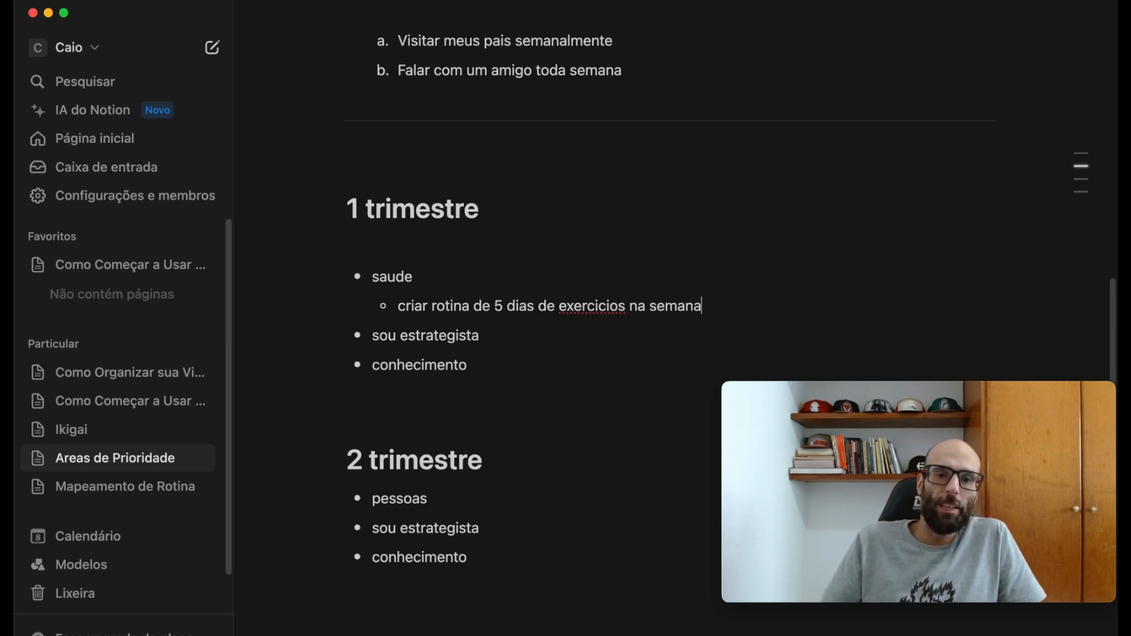
- Examine the priority areas and the meditation goal against the focus areas listed for each quarter
scroll(507, 262, up, 10)
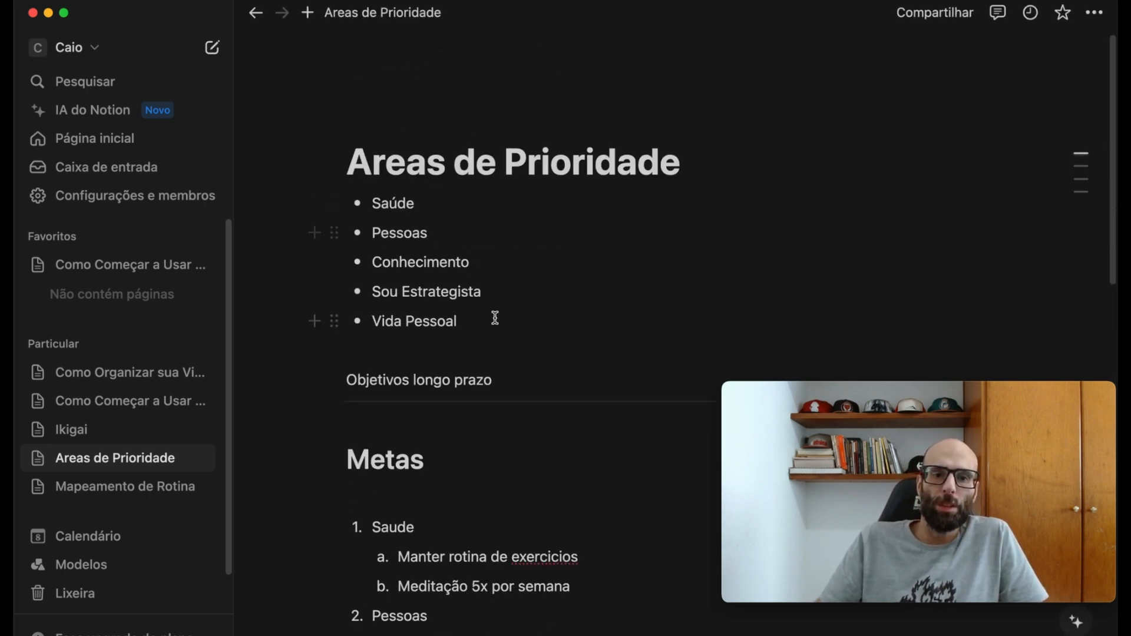
scroll(495, 318, down, 4)
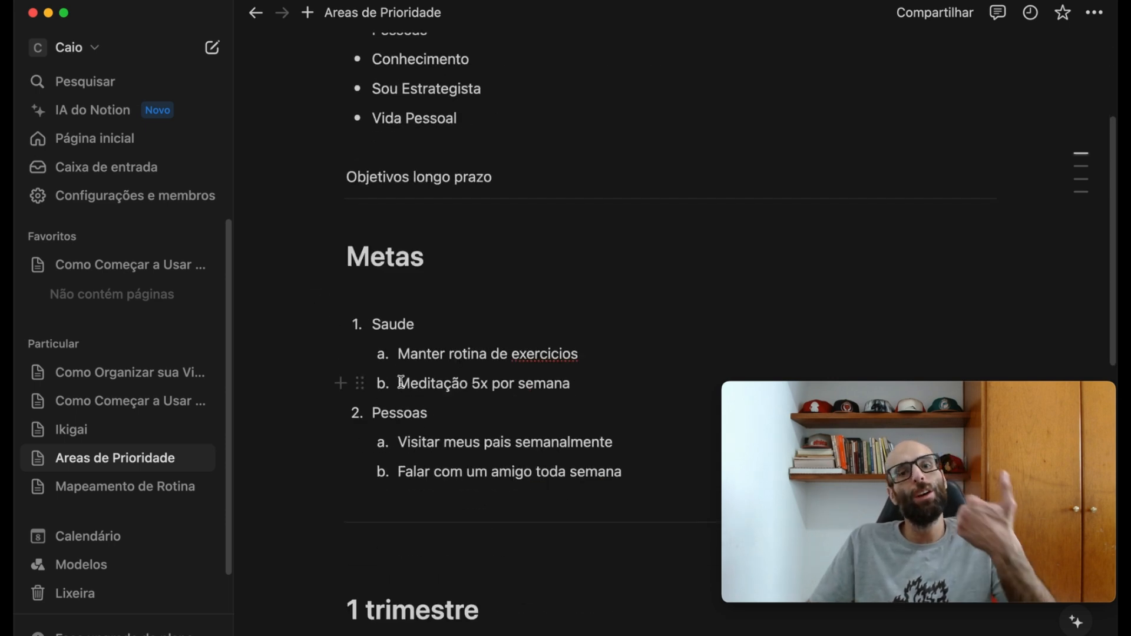
drag(400, 383, 594, 396)
scroll(609, 404, down, 4)
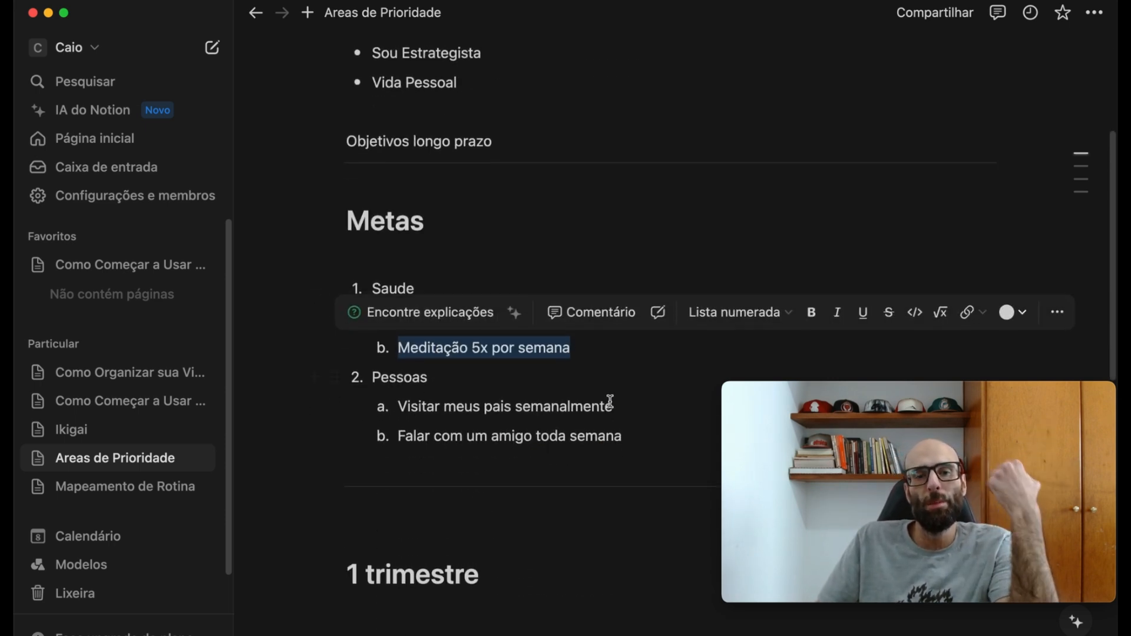
scroll(608, 404, down, 3)
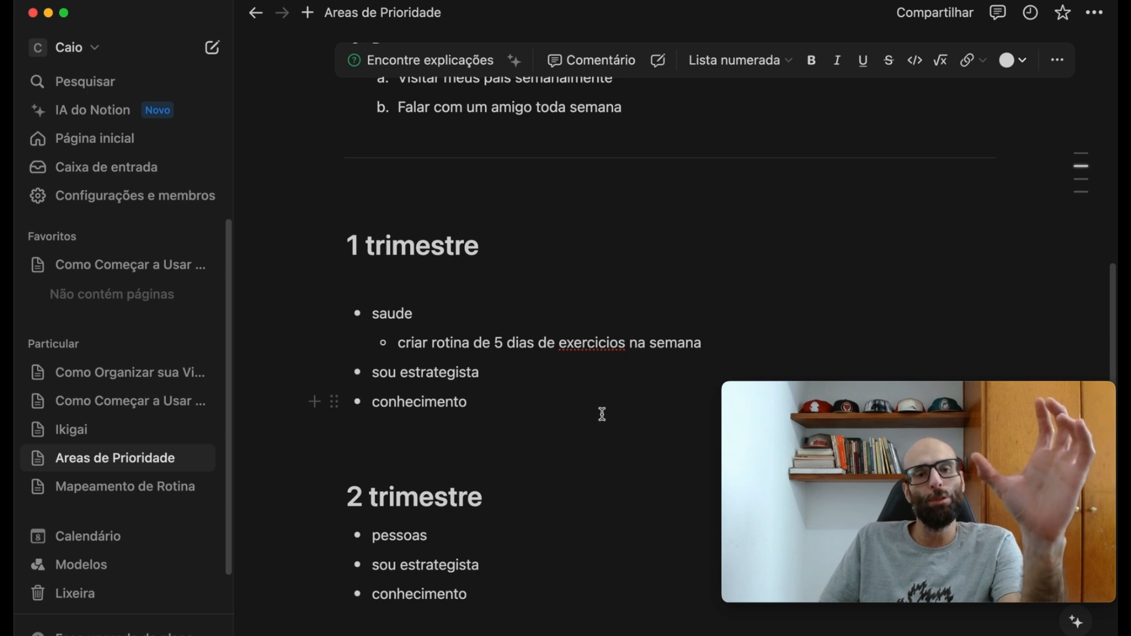
scroll(590, 418, down, 6)
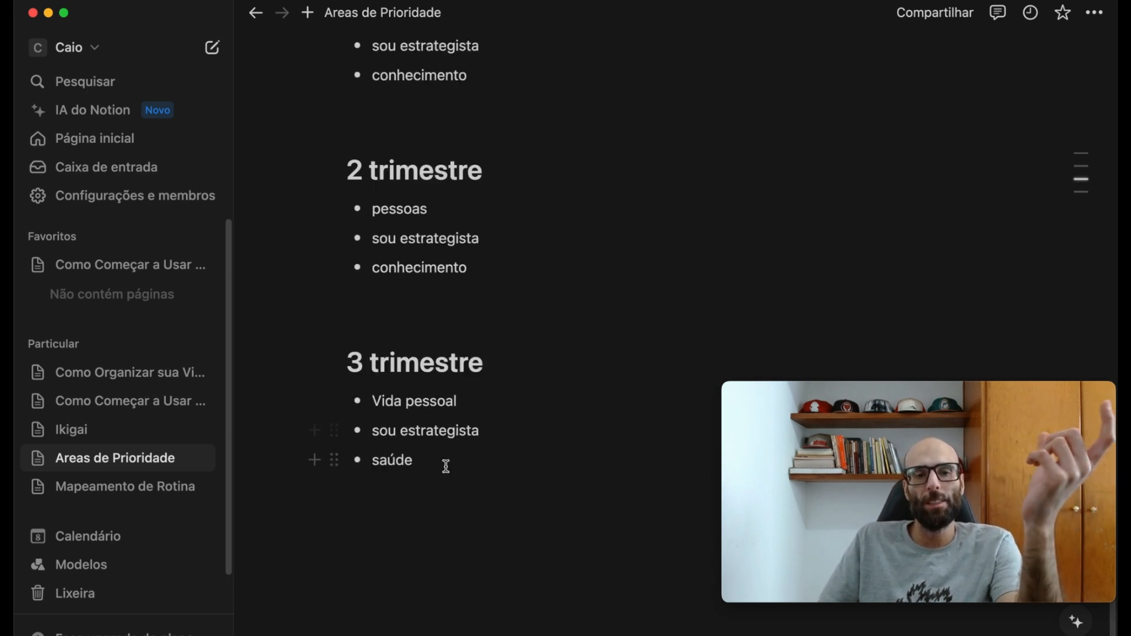
drag(417, 466, 270, 464)
click(547, 464)
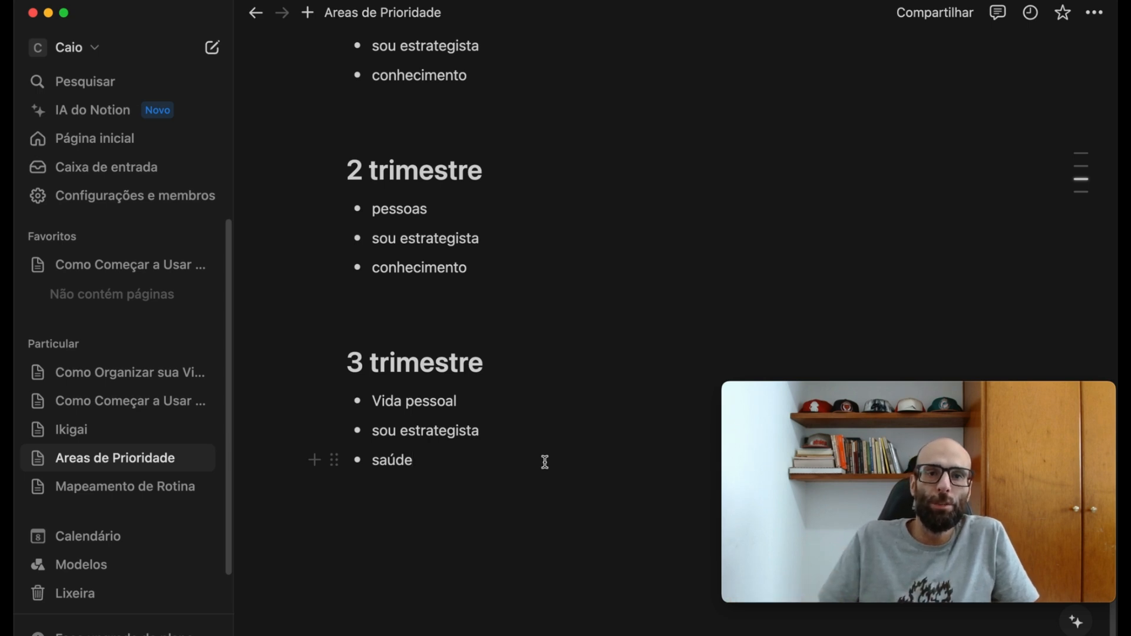
scroll(606, 444, up, 5)
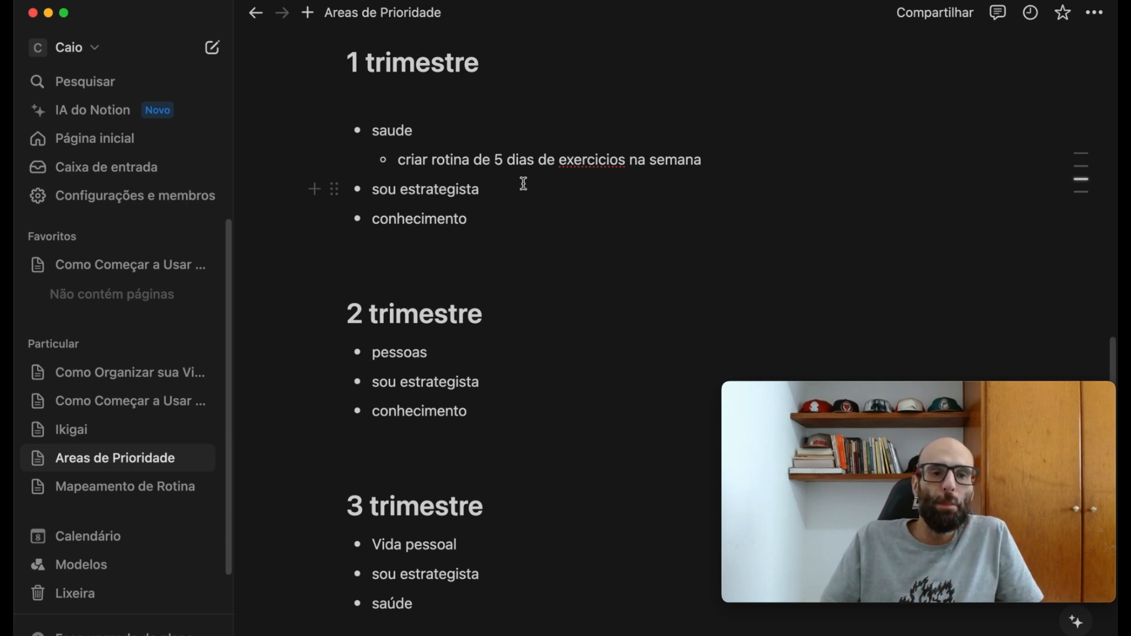
- Go to the "Como Organizar sua Vida do Zero?" page and read its outline through the Planejamento section
click(144, 375)
scroll(430, 295, down, 5)
scroll(436, 294, down, 3)
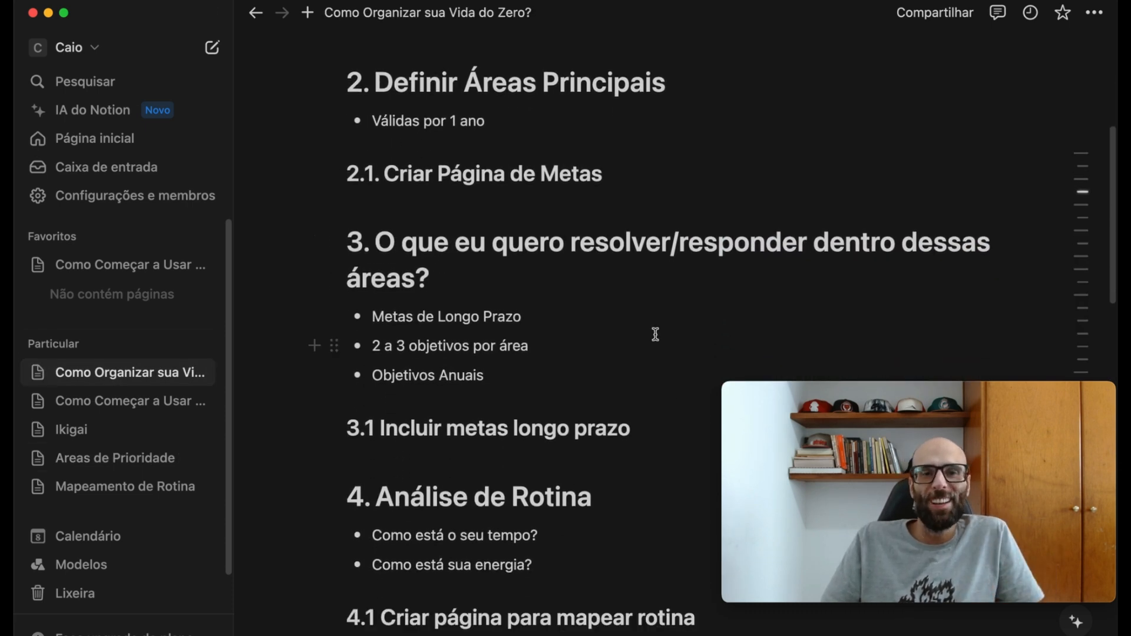
scroll(573, 369, down, 6)
scroll(573, 369, down, 10)
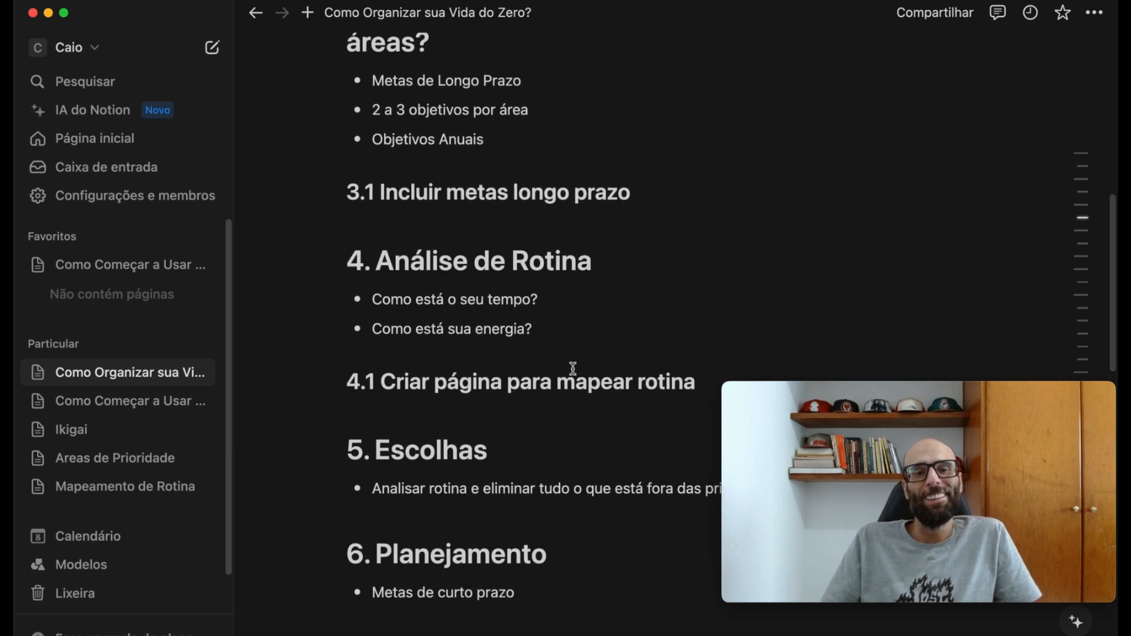
scroll(574, 370, down, 4)
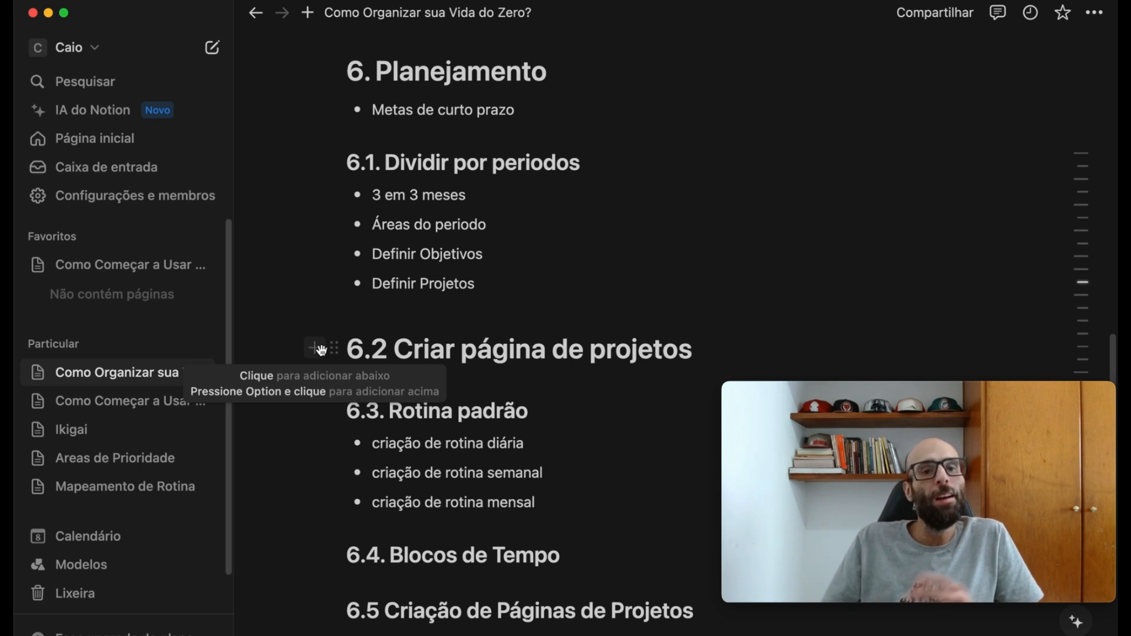
- Open the template gallery and search it for "projetos"
scroll(142, 498, down, 2)
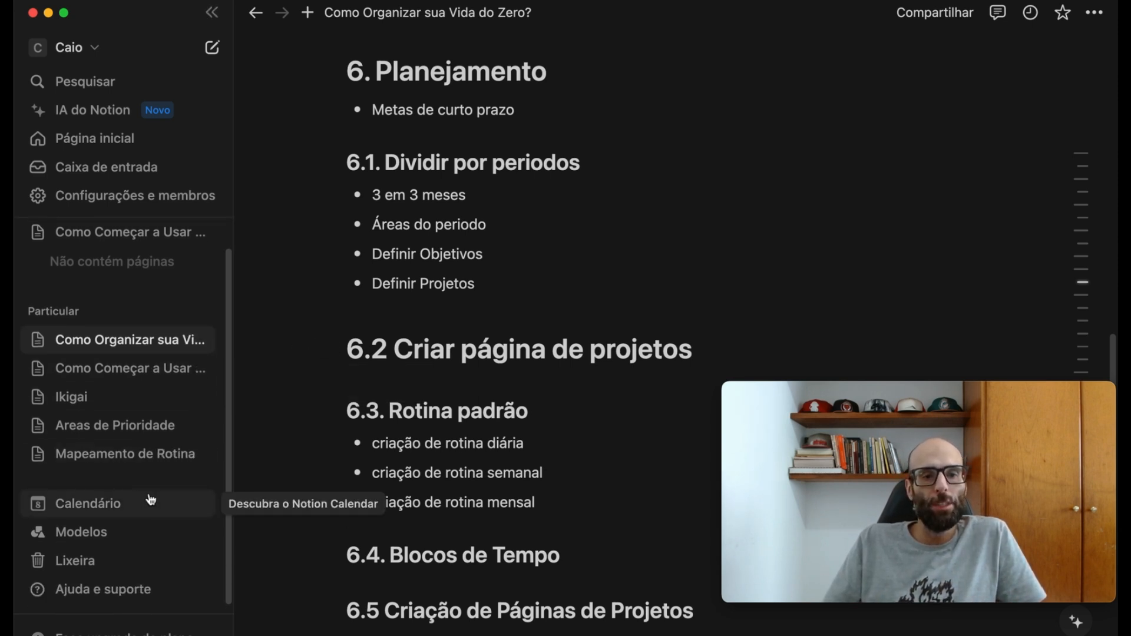
click(118, 538)
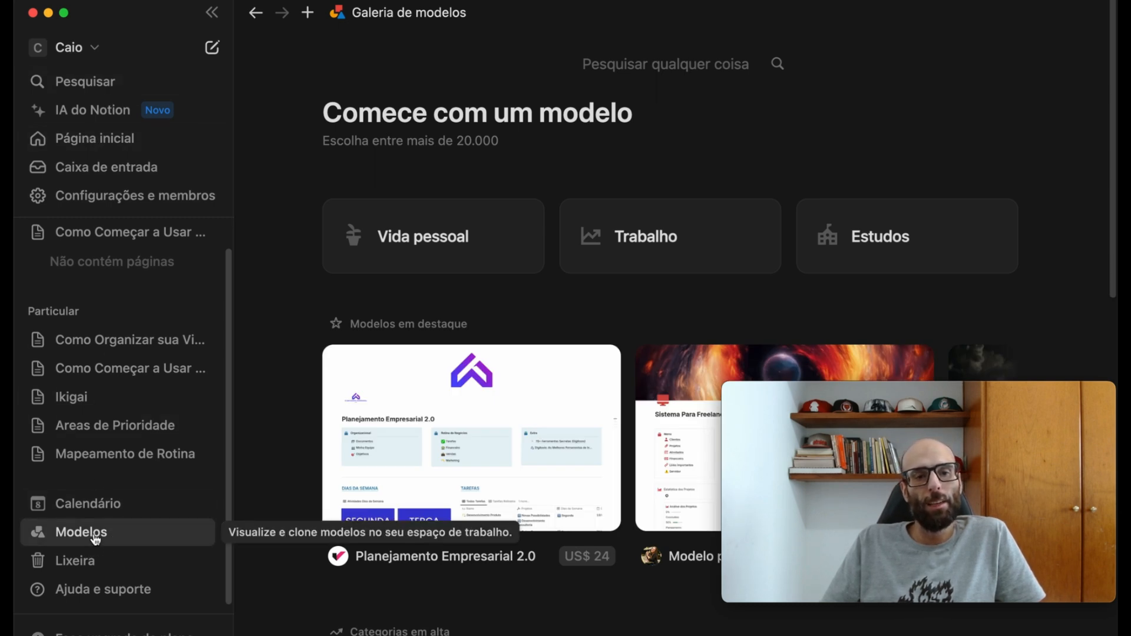
click(720, 61)
text(p)
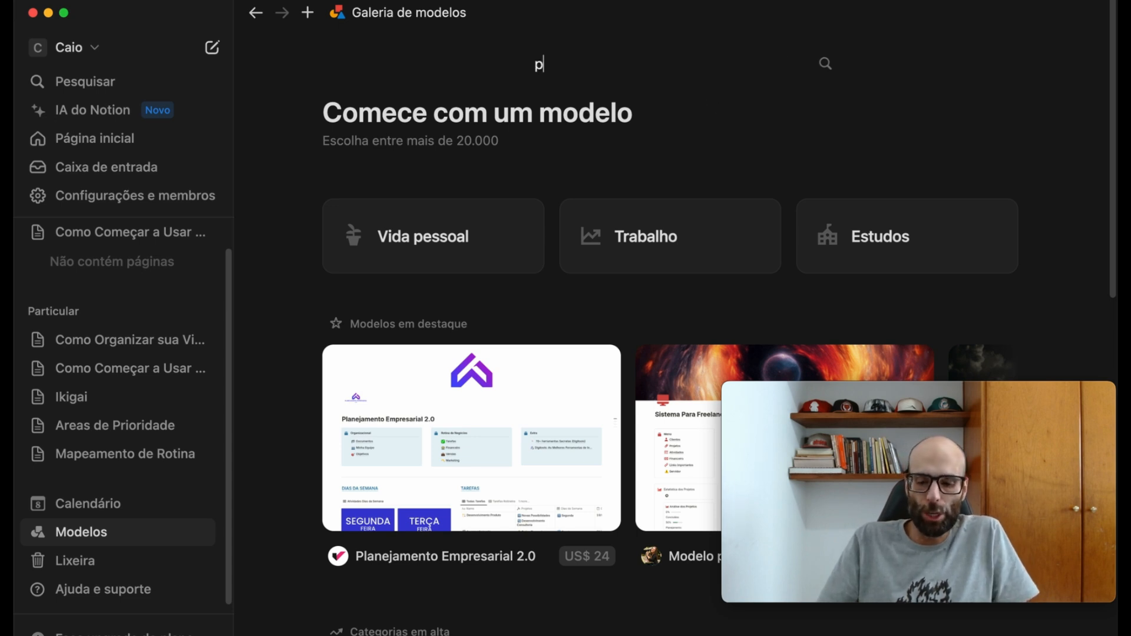
text(rojetos)
key(Return)
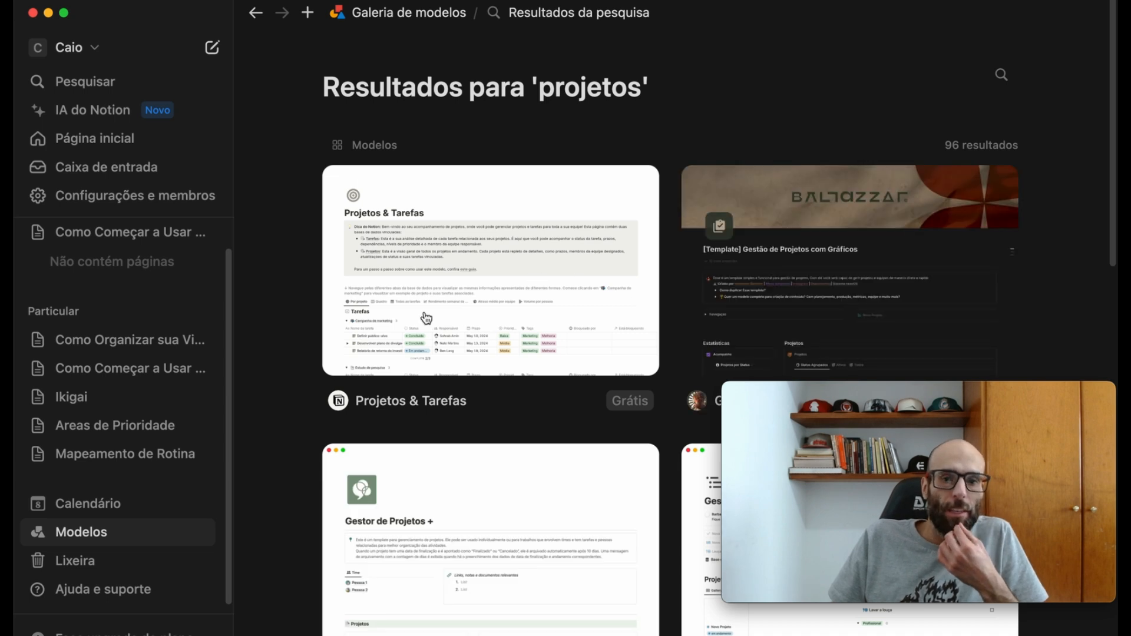
- Choose the free "Projetos & Tarefas" template by Notion and add it to the Particular section of the workspace
scroll(554, 315, down, 1)
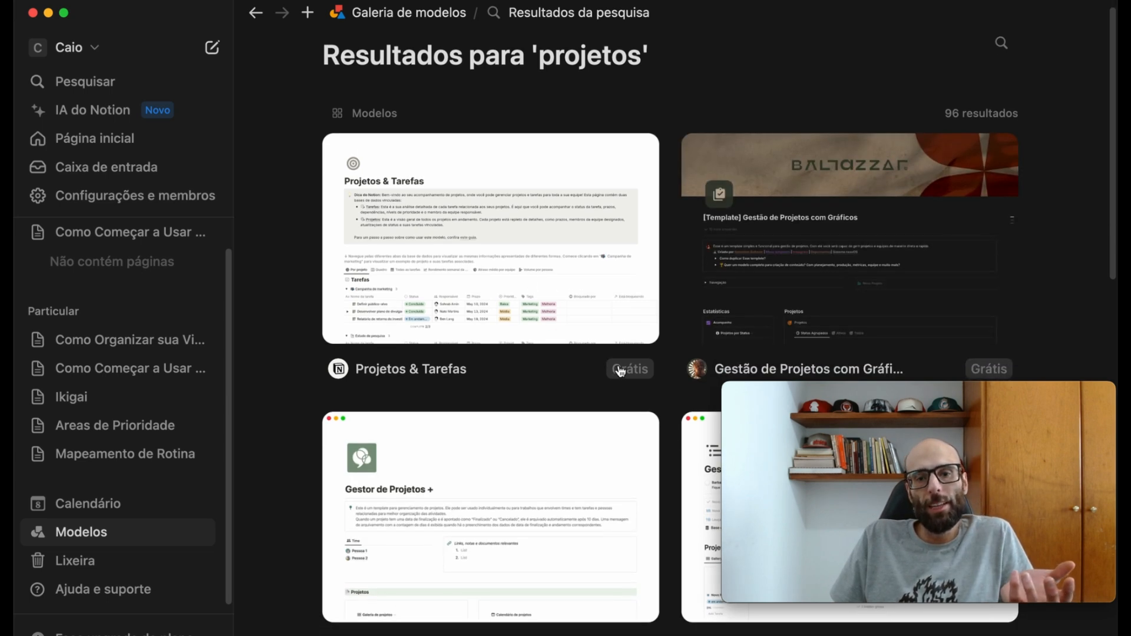
scroll(595, 374, up, 1)
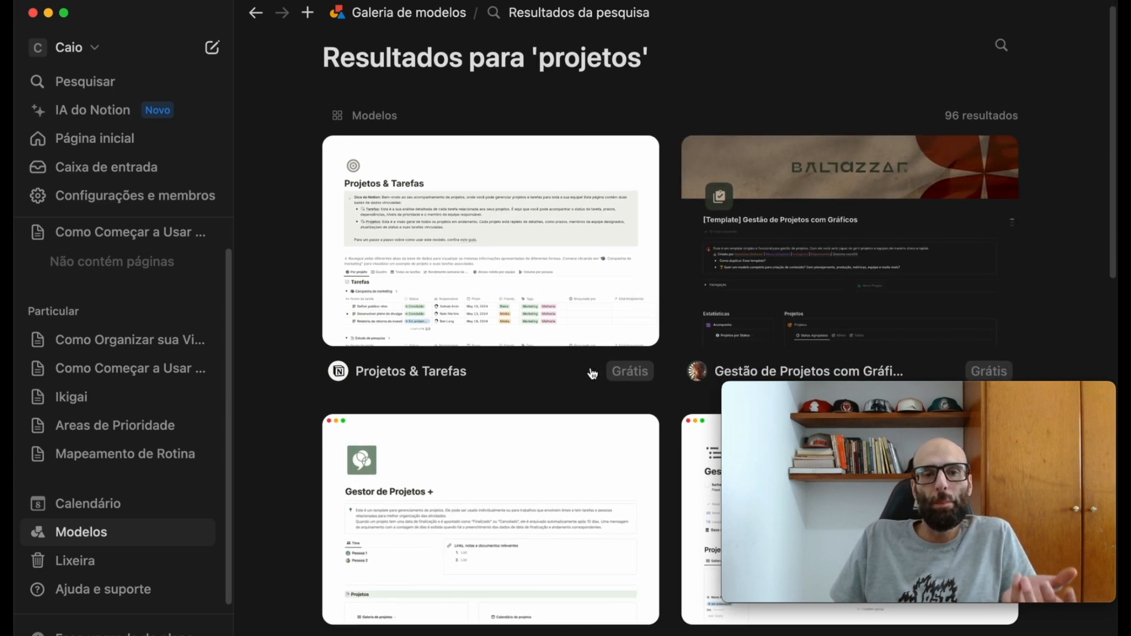
click(422, 232)
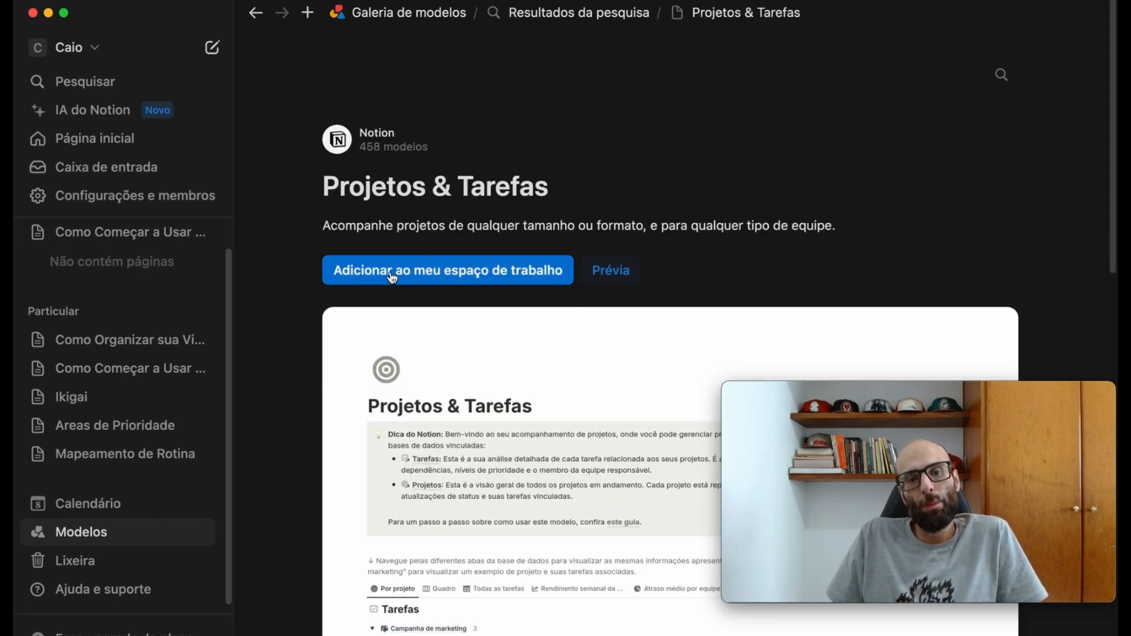
click(389, 276)
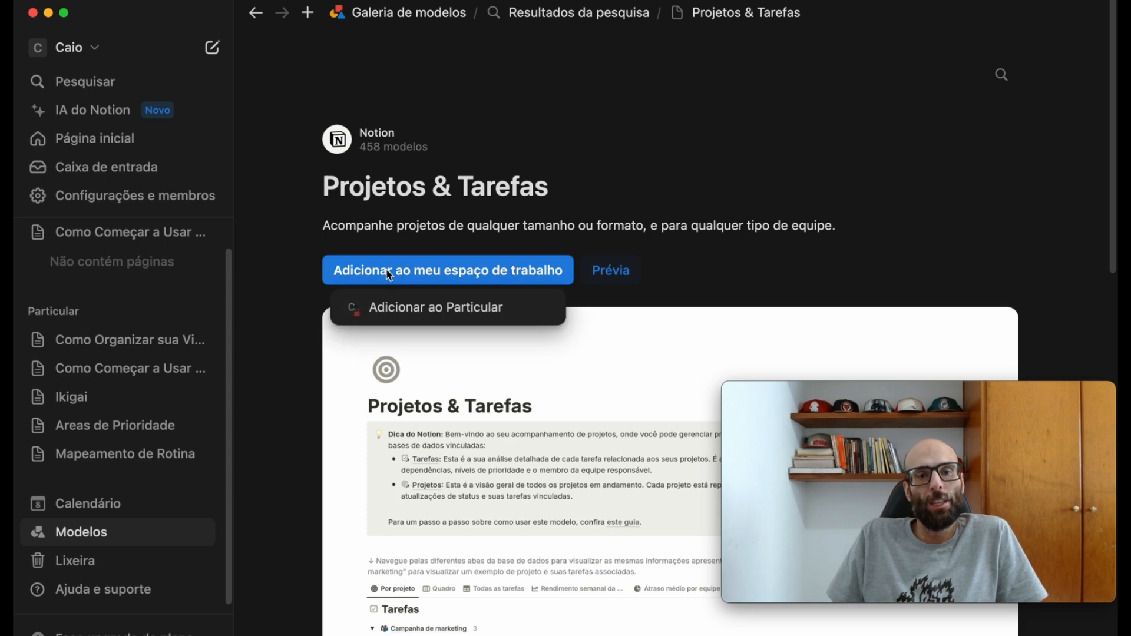
click(401, 307)
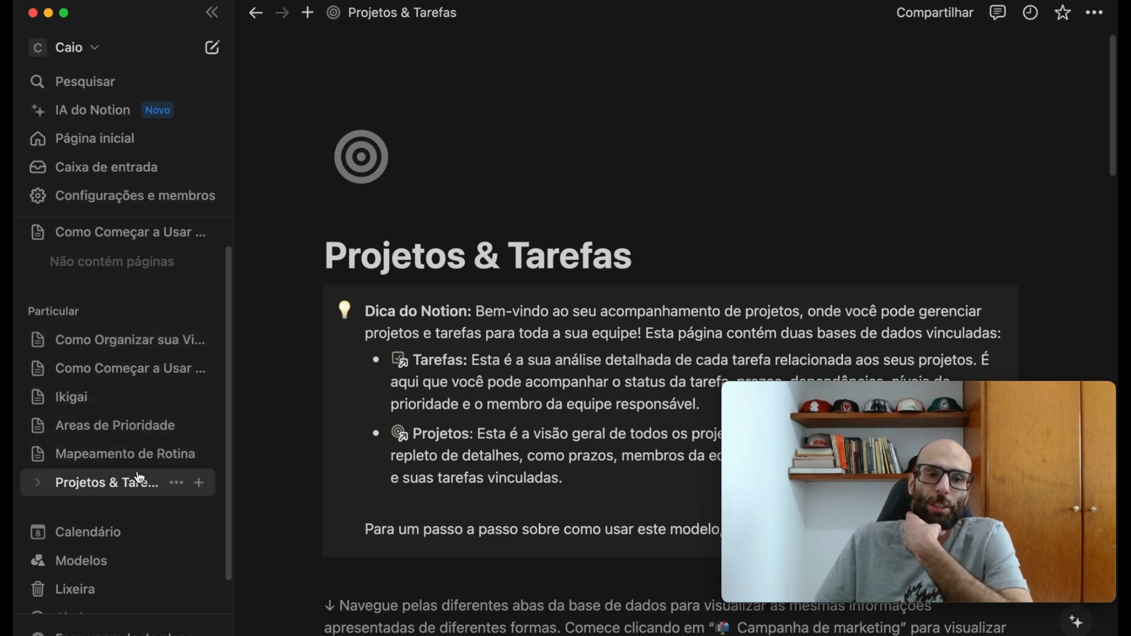
- Look through the Projetos and Tarefas databases nested under the Projetos & Tarefas page
click(37, 483)
click(86, 540)
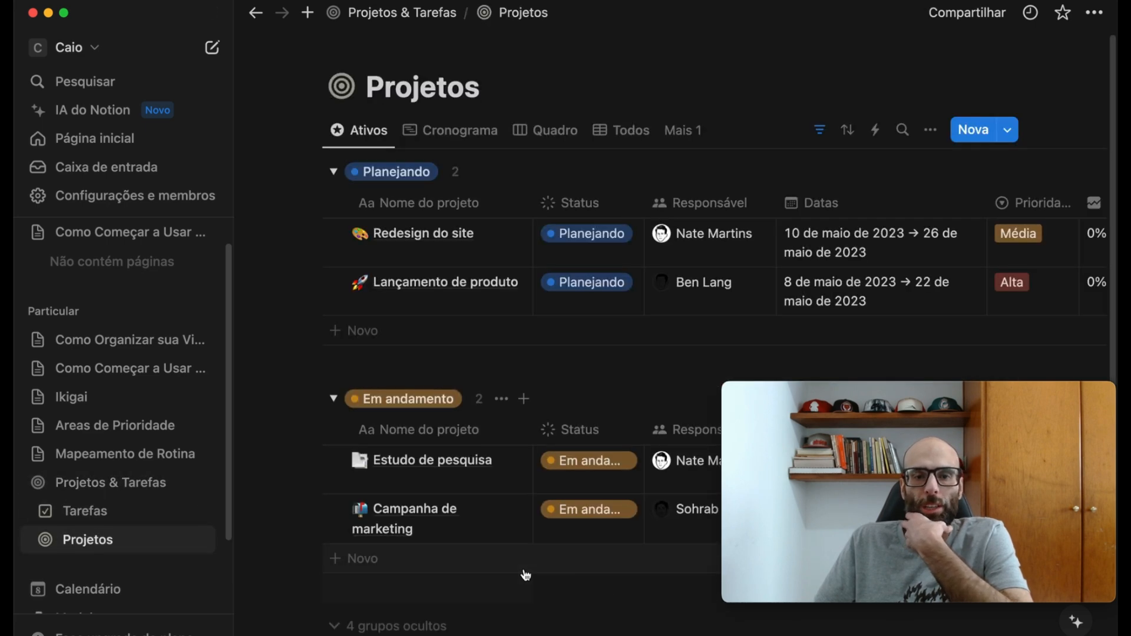
click(92, 512)
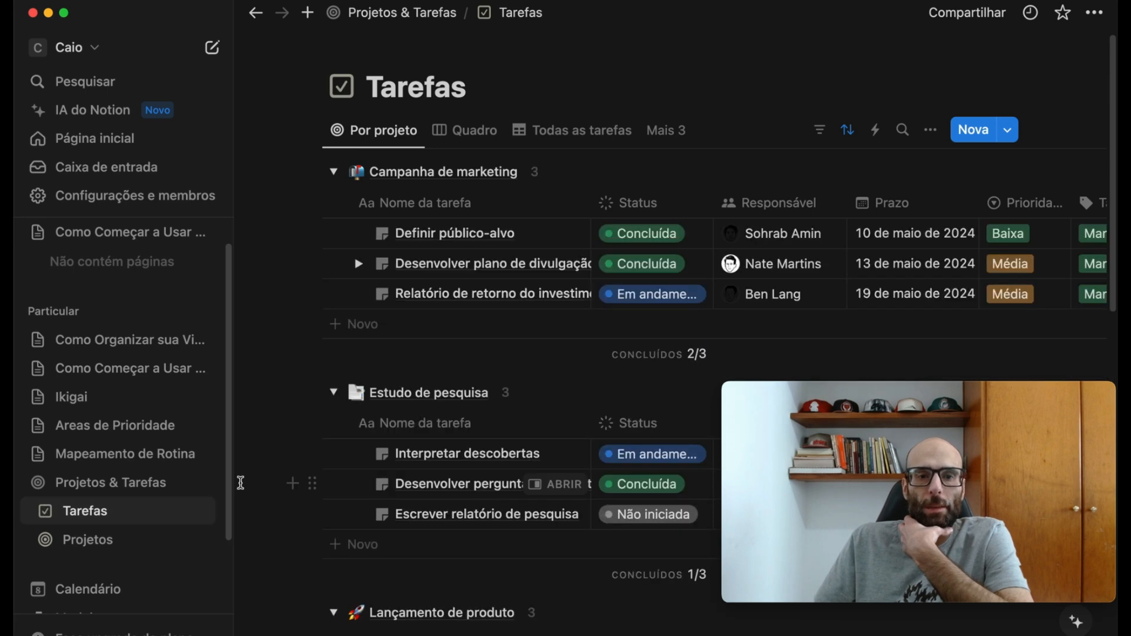
click(81, 539)
- Delete the sample projects in the Planejando and Em andamento groups of the Projetos database, and open the Tarefas database
mouse_move(999, 439)
drag(918, 394, 917, 431)
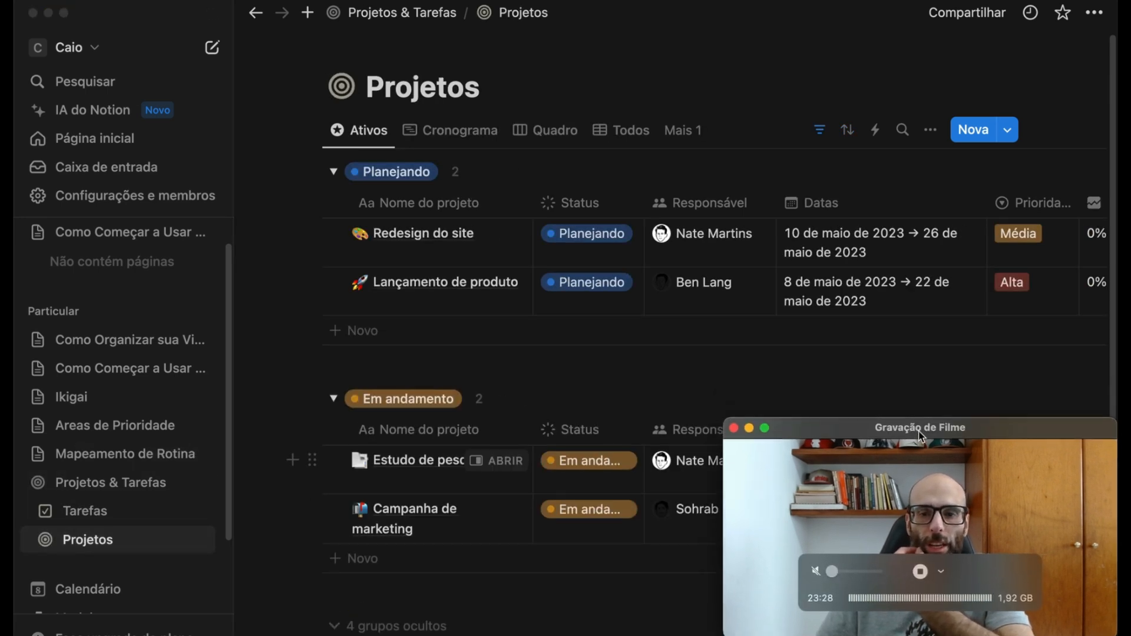
click(246, 216)
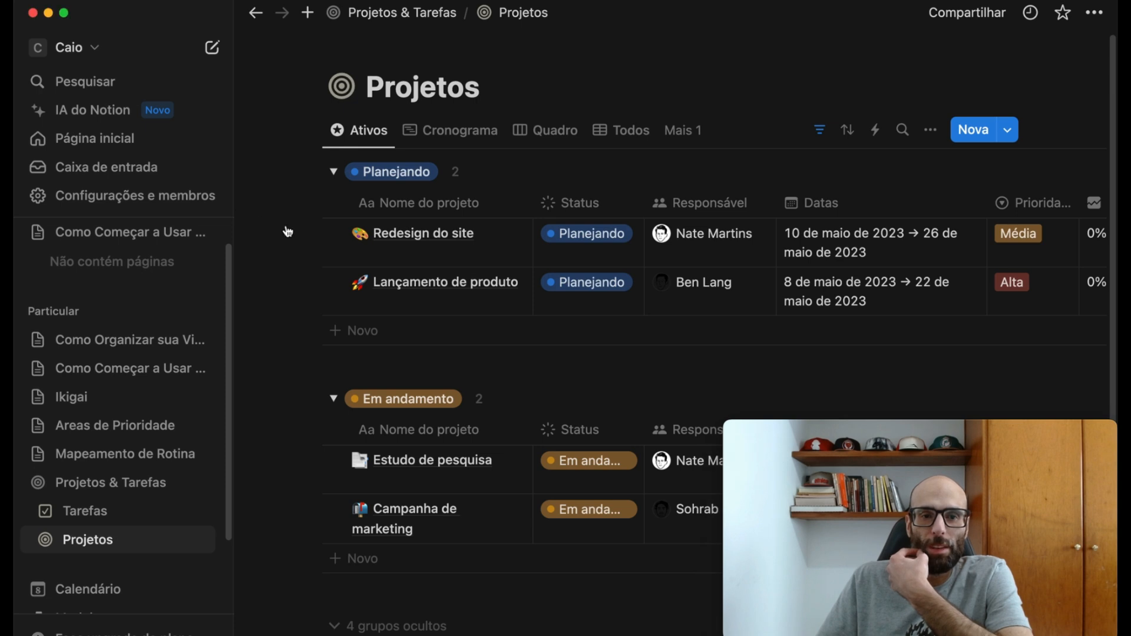
drag(267, 201, 486, 313)
key(BackSpace)
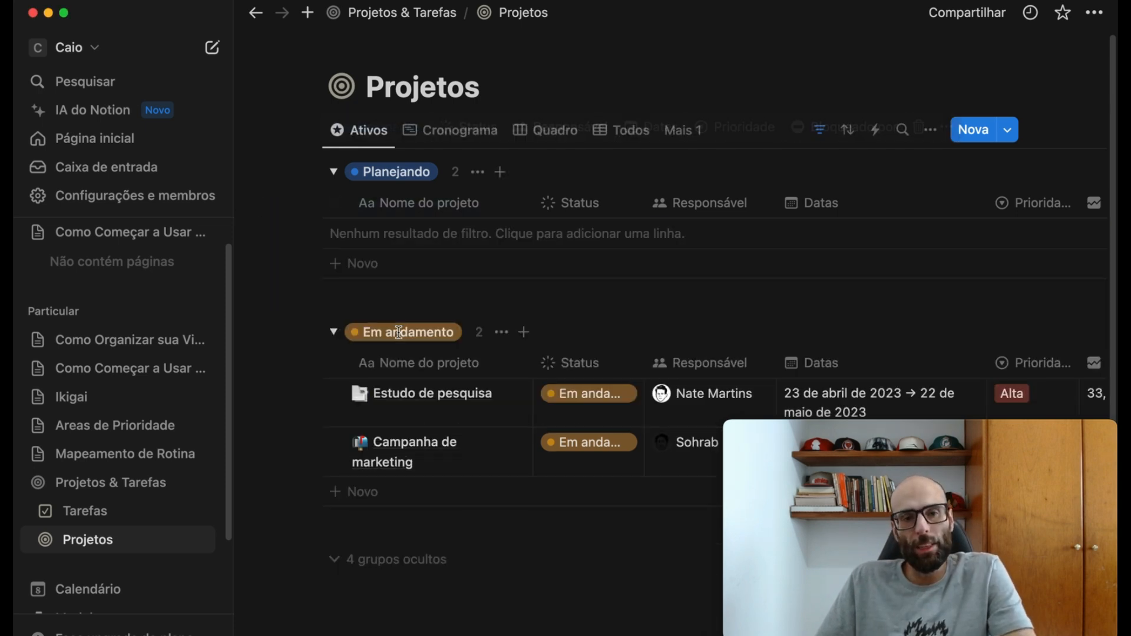
drag(272, 229, 472, 316)
key(BackSpace)
click(100, 512)
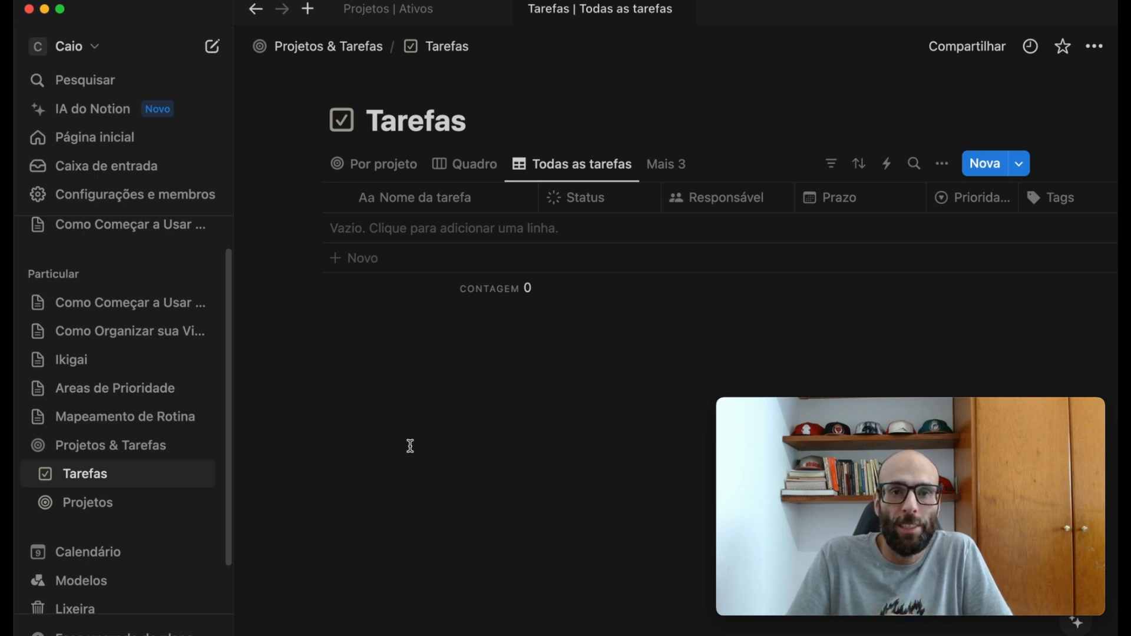
- Create a new page in the Particular section and title it "Estratégia de Organização"
click(35, 449)
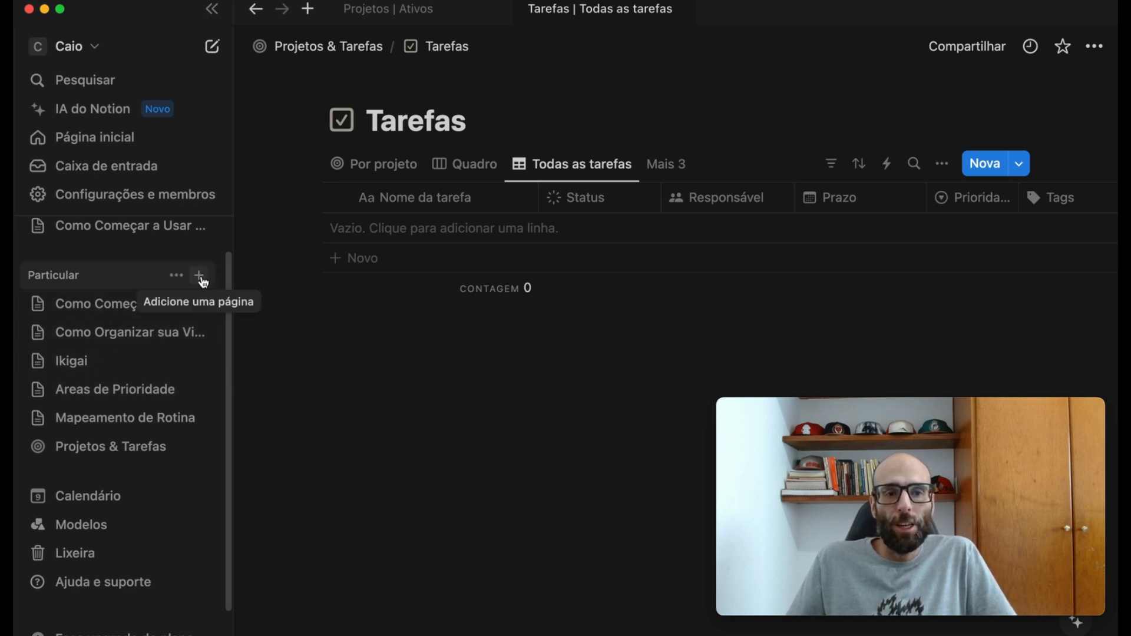
click(201, 278)
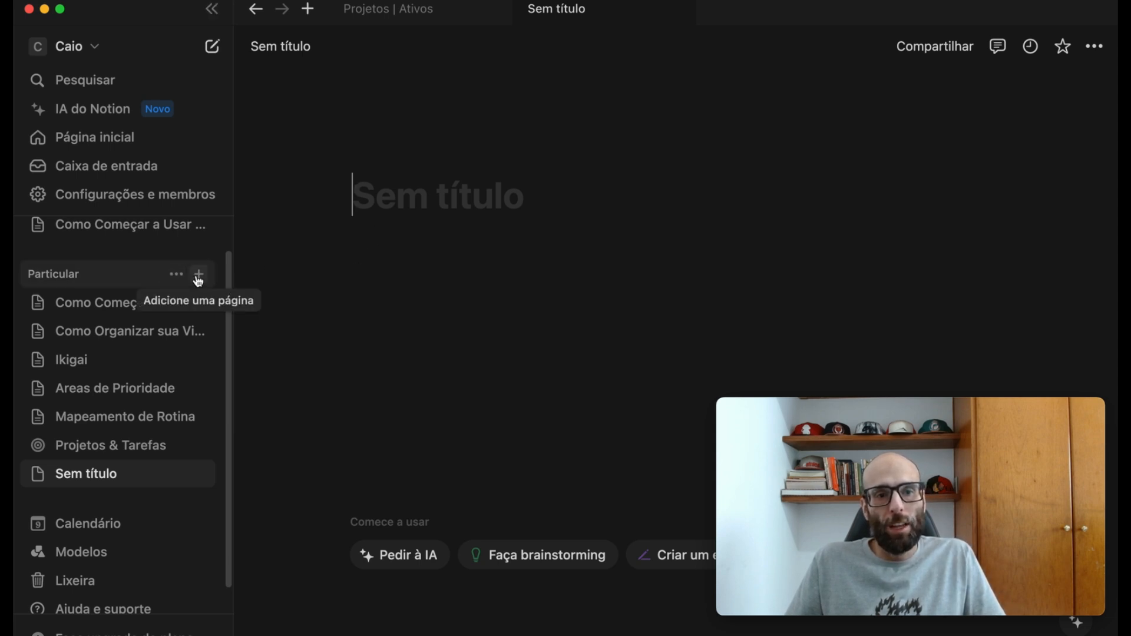
text(Es)
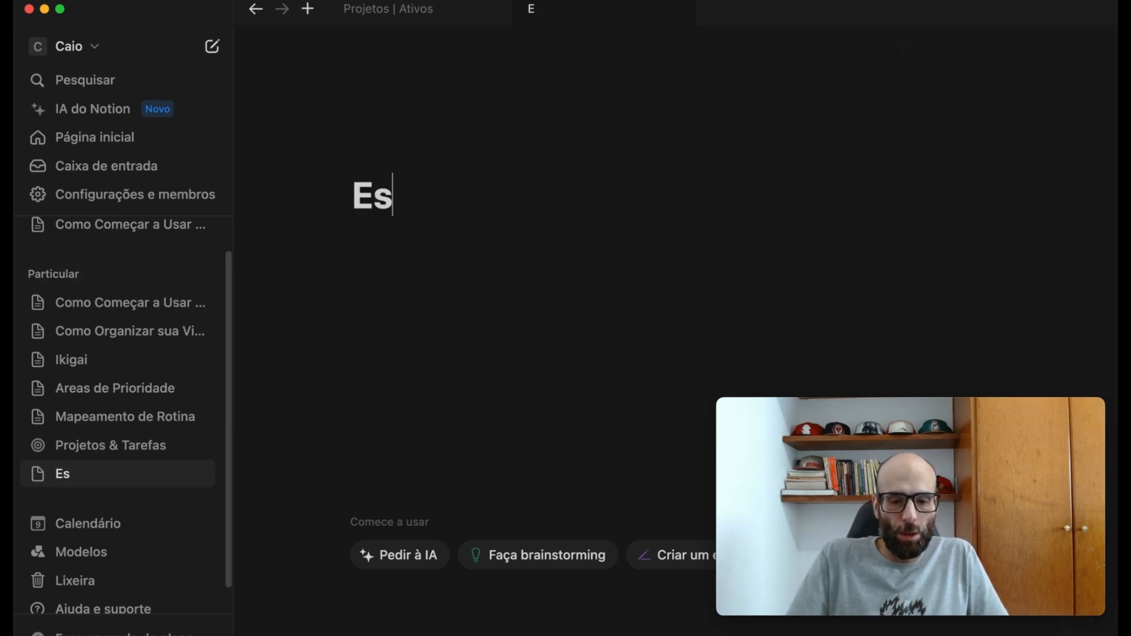
text(traté)
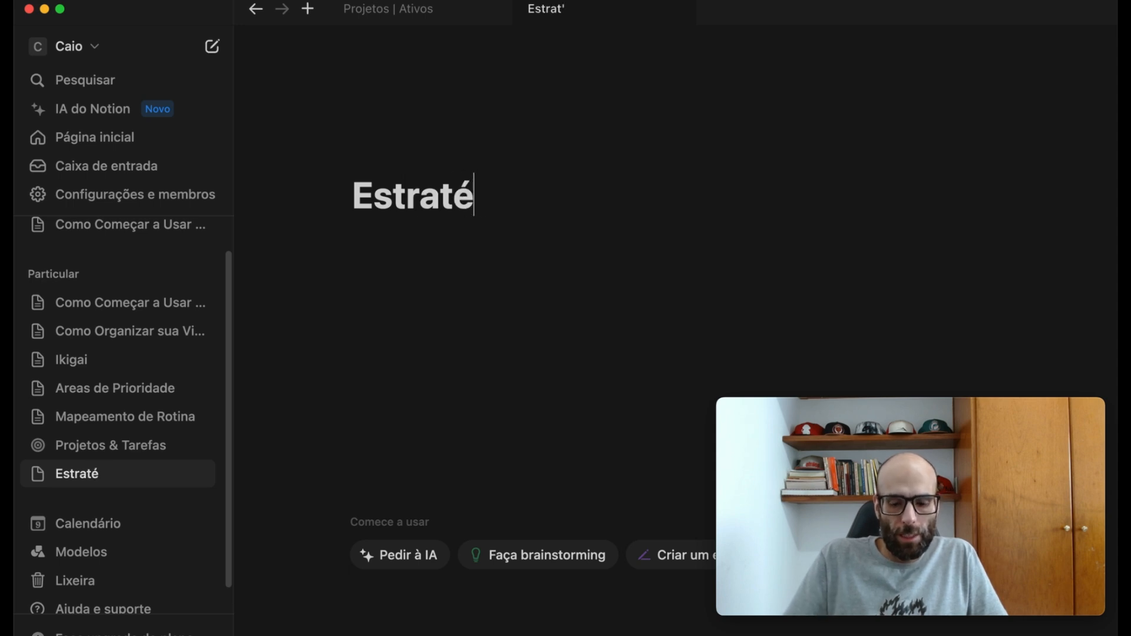
text(gia de O)
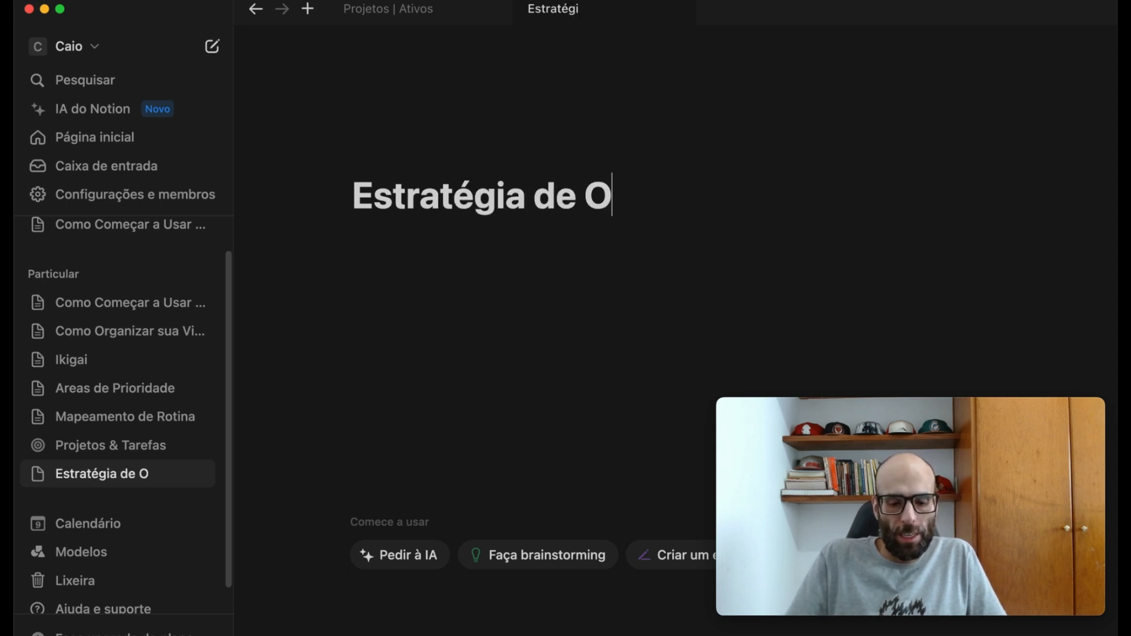
text(rganizaç)
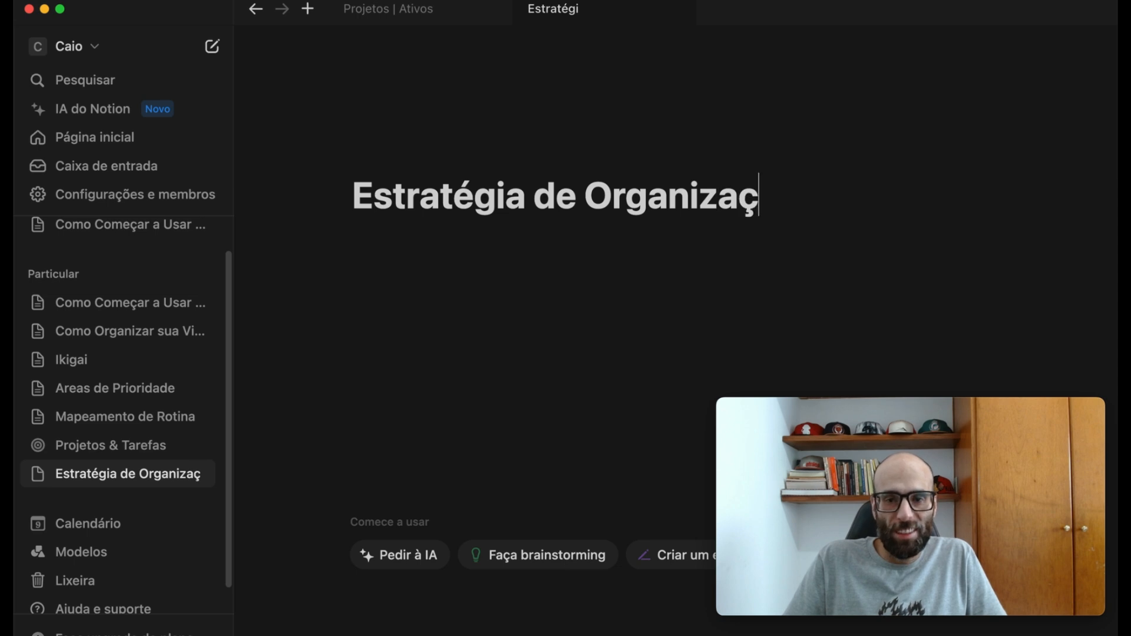
text(ão)
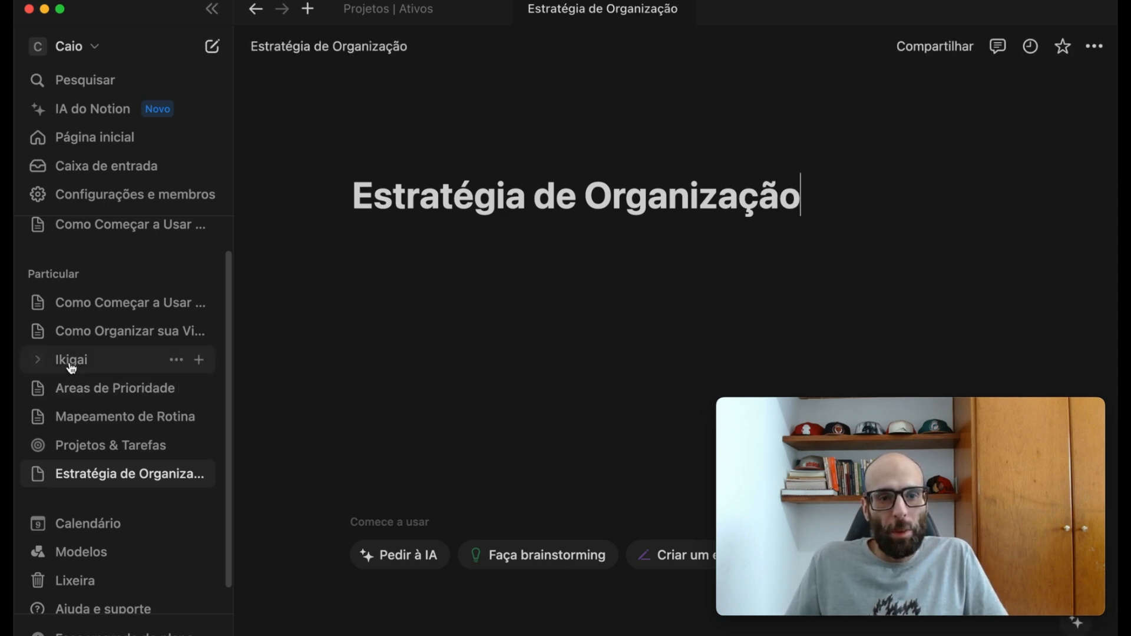
- Move the Ikigai, Areas de Prioridade and Mapeamento de Rotina pages into Estratégia de Organização, with a blank line below the title
drag(74, 361, 422, 265)
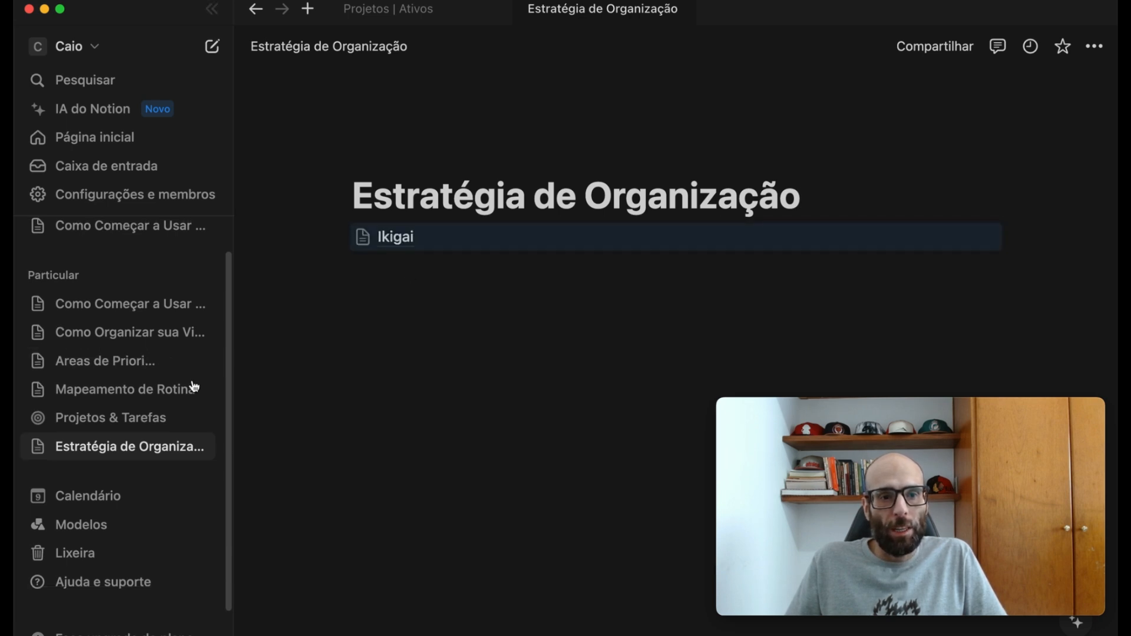
drag(96, 372, 379, 289)
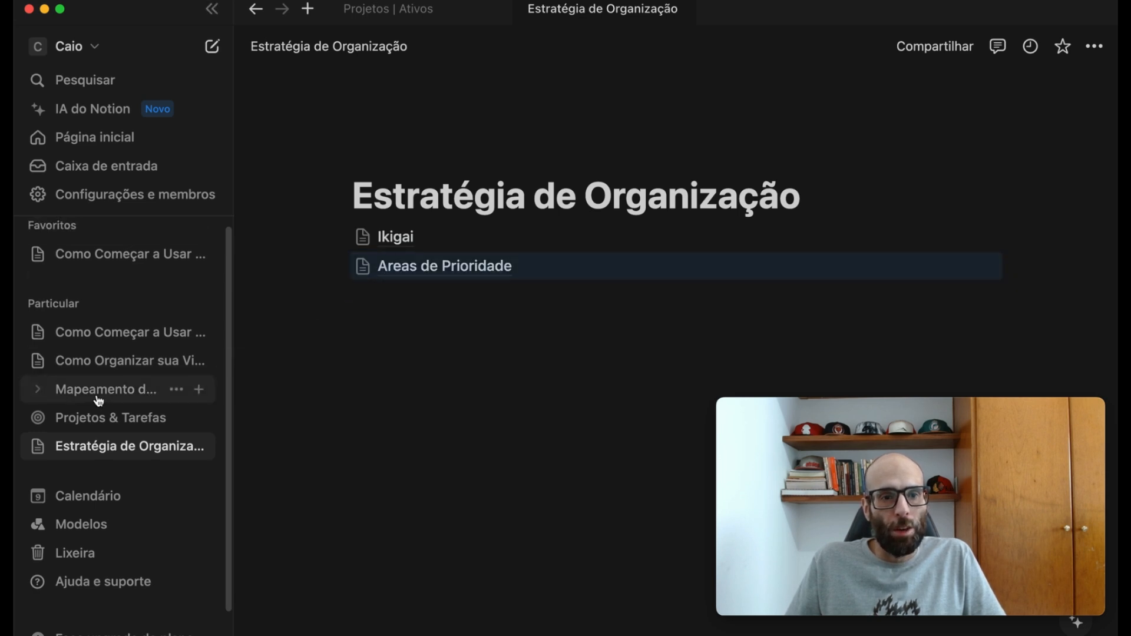
drag(99, 401, 478, 308)
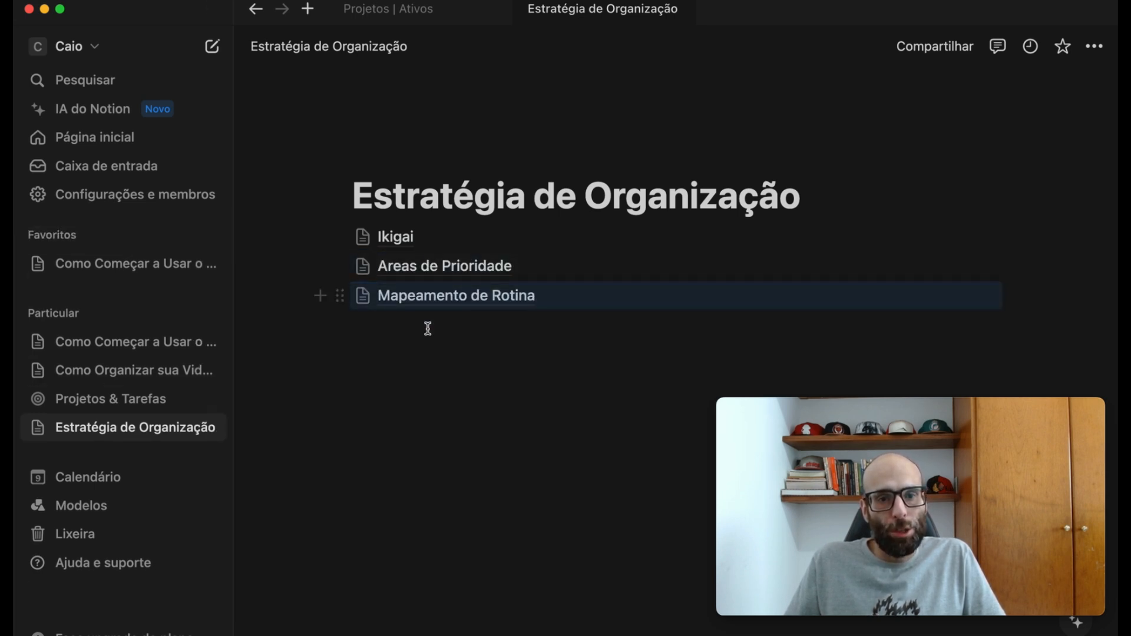
click(861, 196)
key(Return)
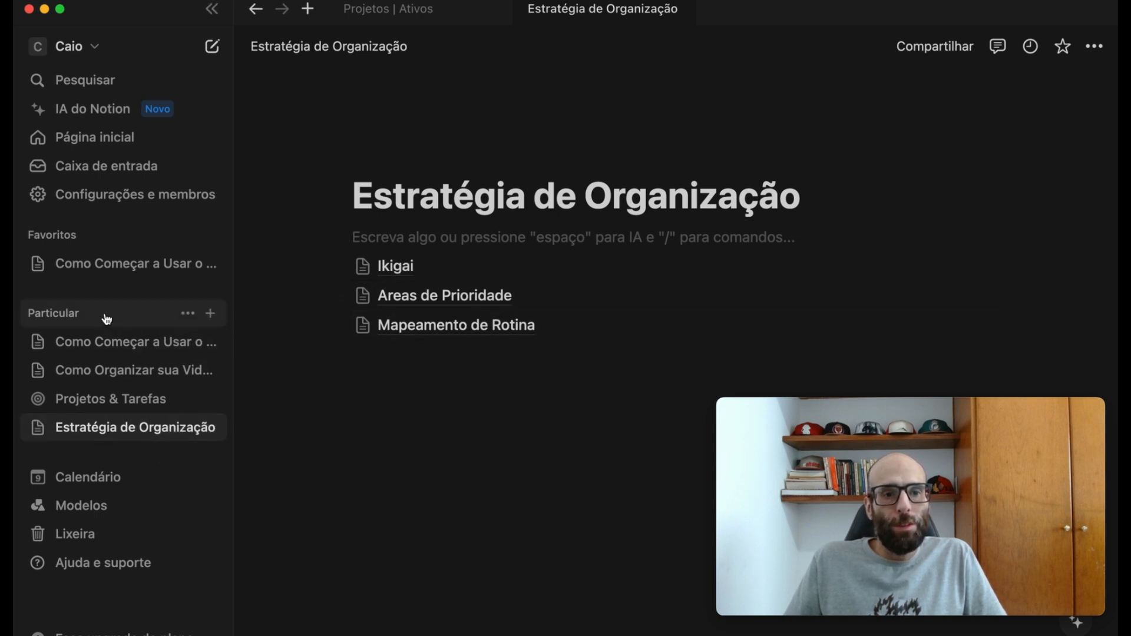
- Create a Particular page titled "Sistema de Organização" and move Projetos & Tarefas into it, with a blank line below the title
click(210, 315)
text(Sistema de )
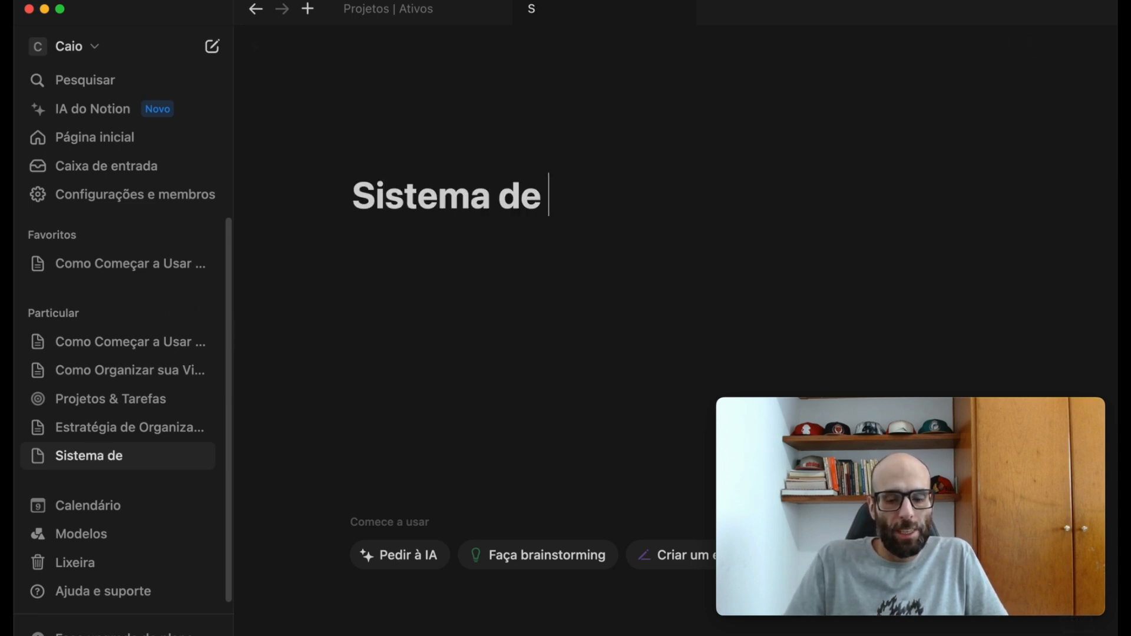
text(Organiz)
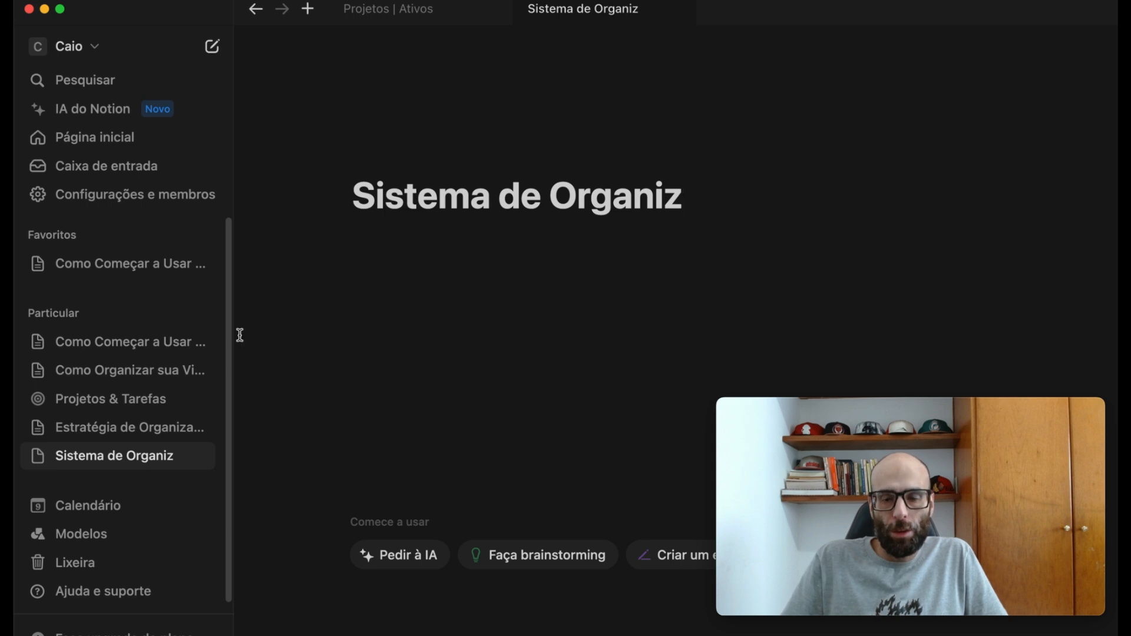
text(ação)
drag(91, 399, 459, 265)
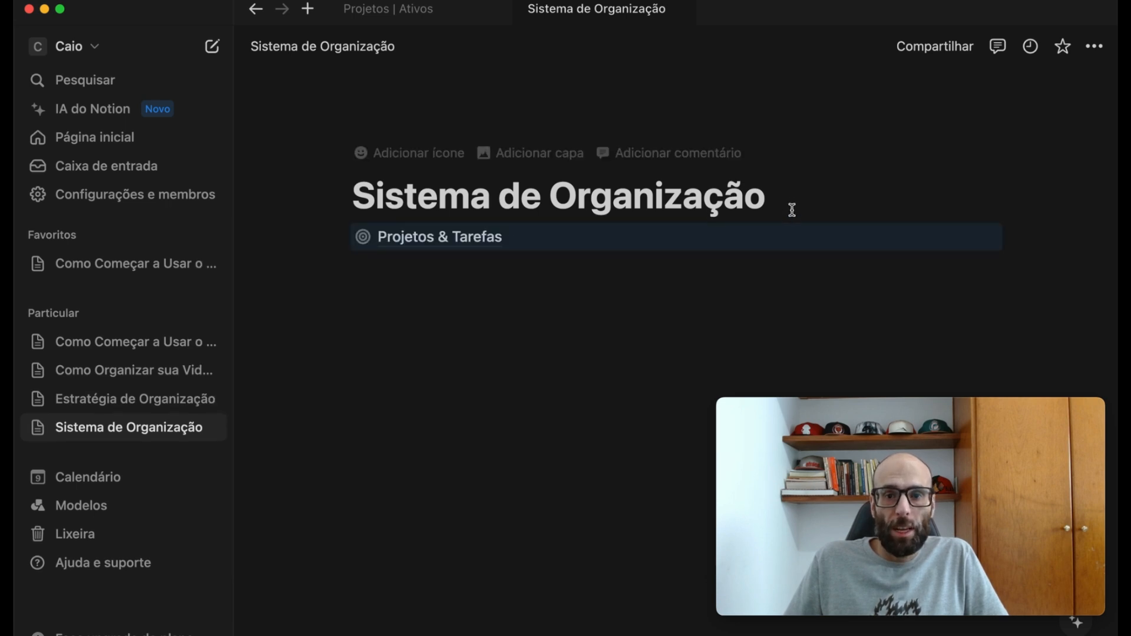
key(Return)
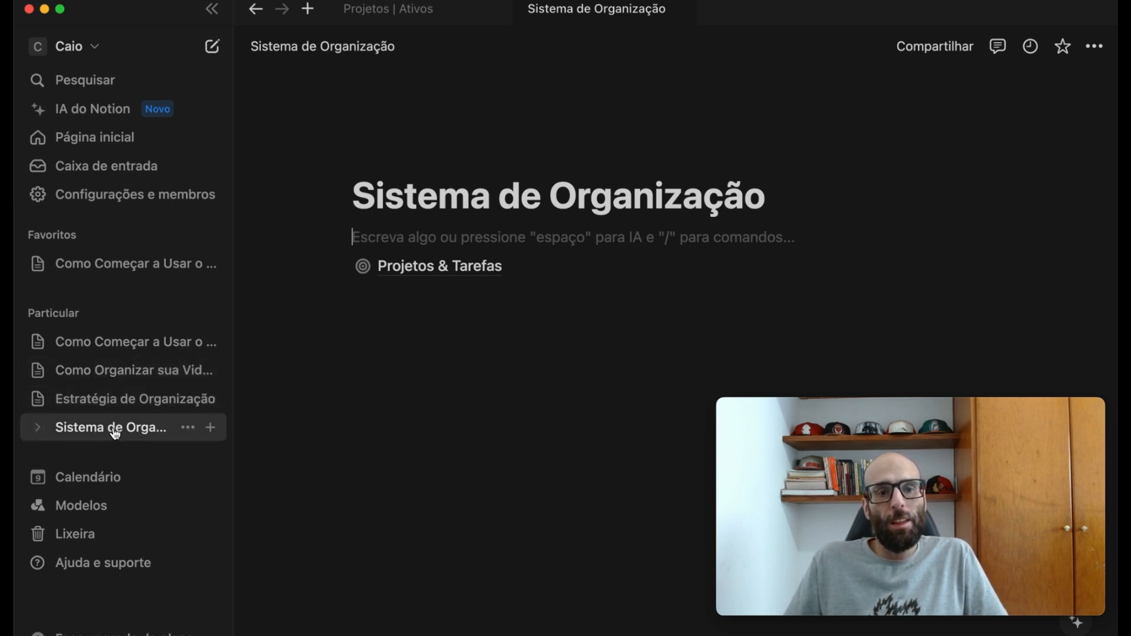
- Review the "Como Organizar sua Vida do Zero?" outline down to the Rotina padrão and Blocos de Tempo items under Planejamento
click(112, 373)
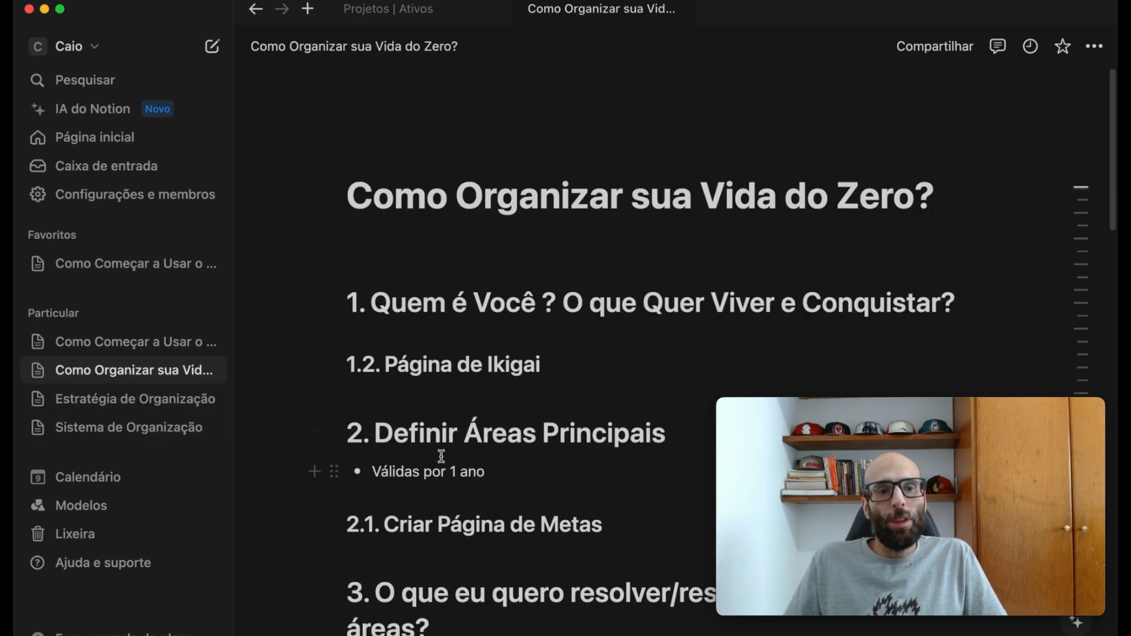
scroll(544, 283, down, 2)
scroll(544, 283, down, 10)
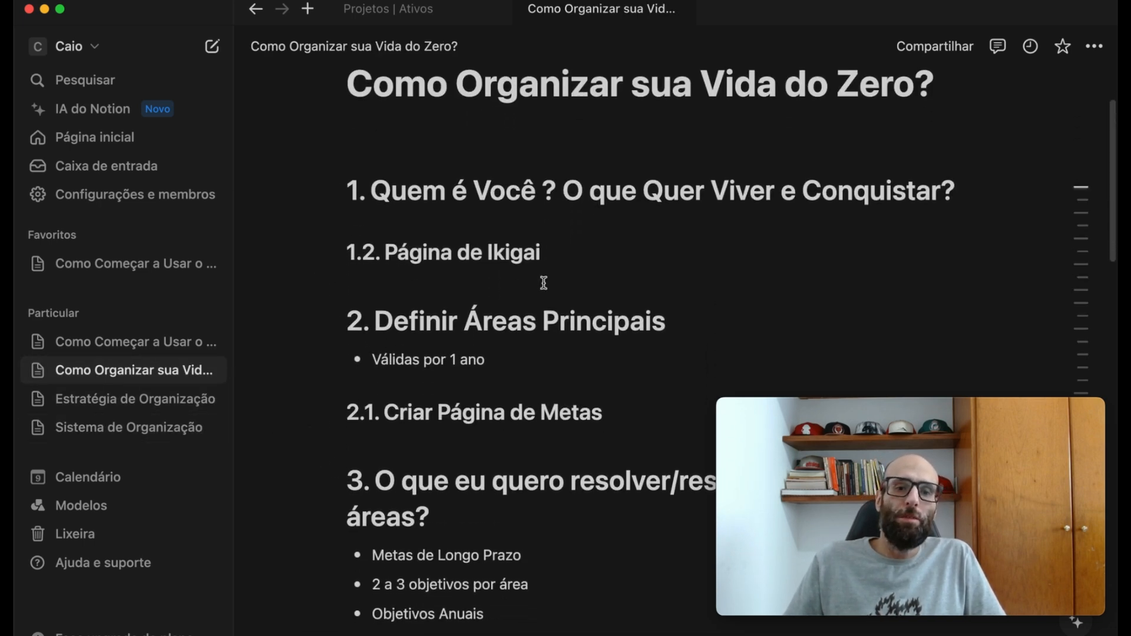
scroll(544, 288, down, 8)
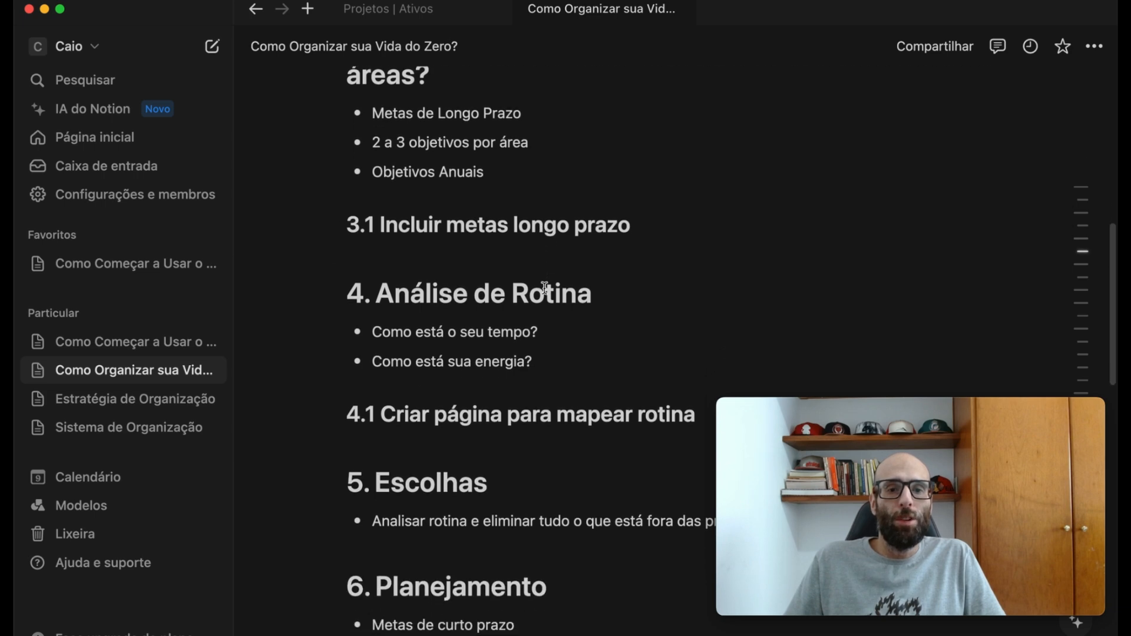
scroll(543, 296, down, 4)
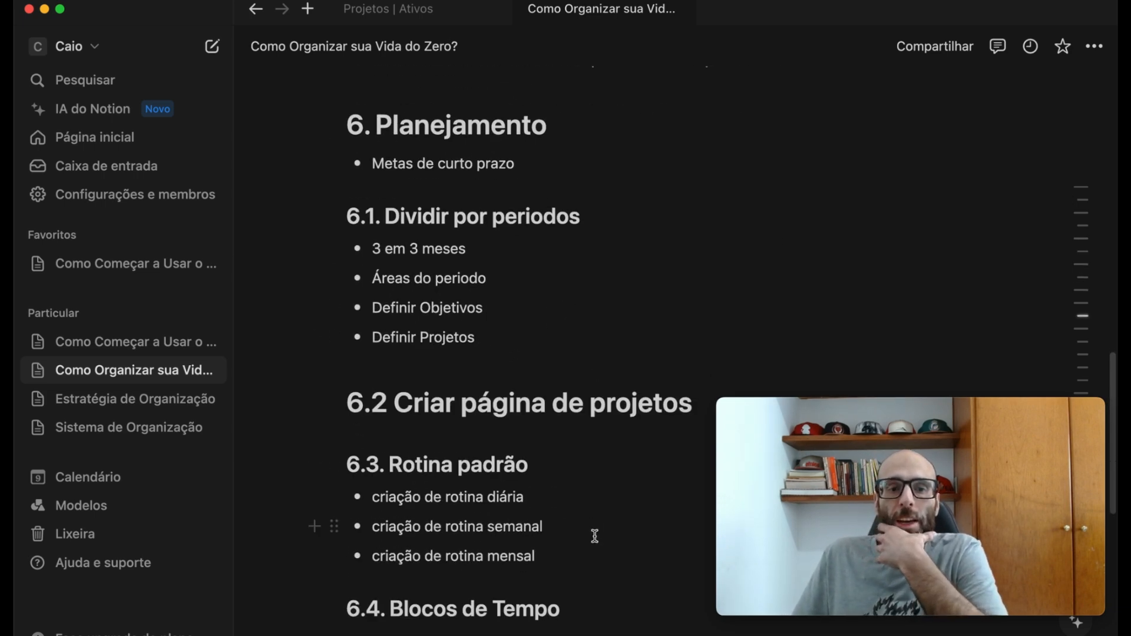
scroll(593, 535, down, 1)
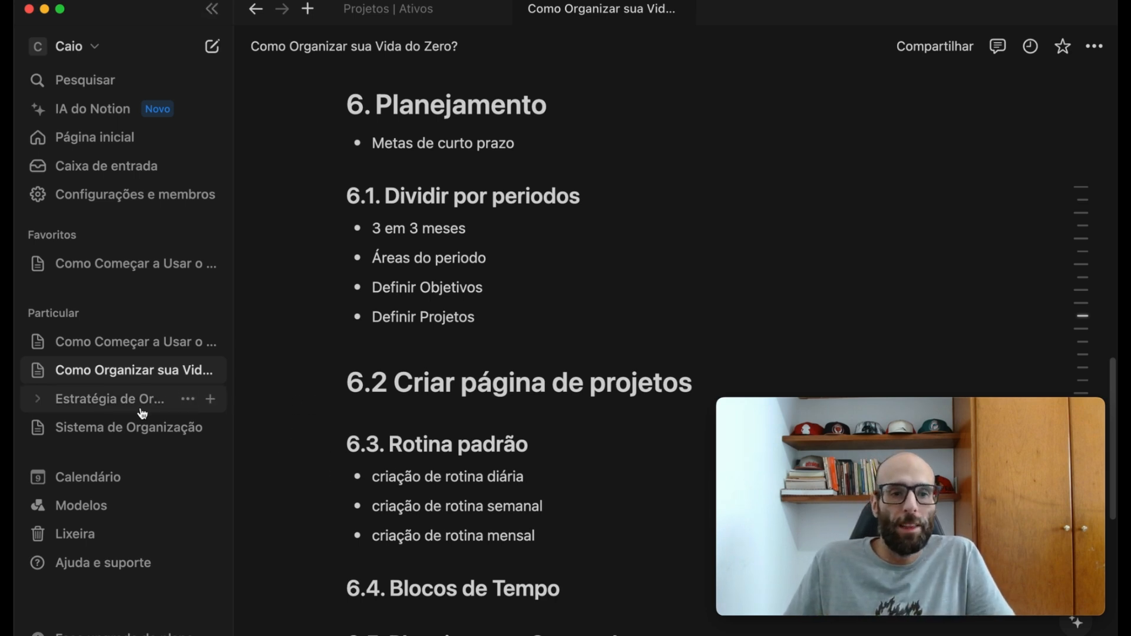
- Add a subpage titled "Rotina Padrão" to the Estratégia de Organização page, with a blank line below its title
click(98, 404)
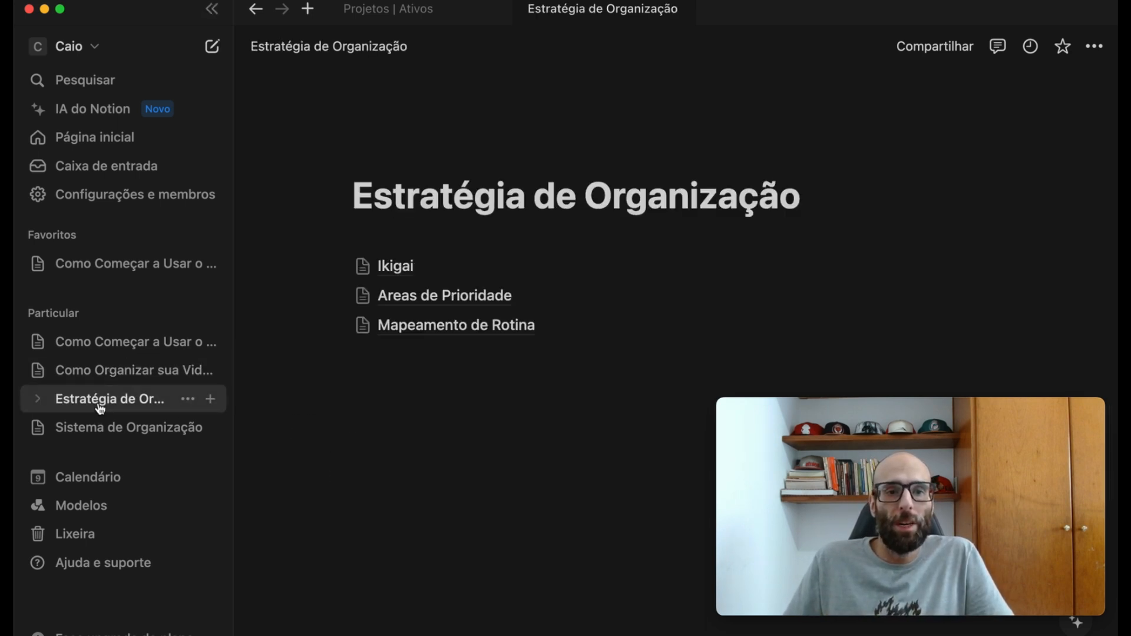
click(211, 400)
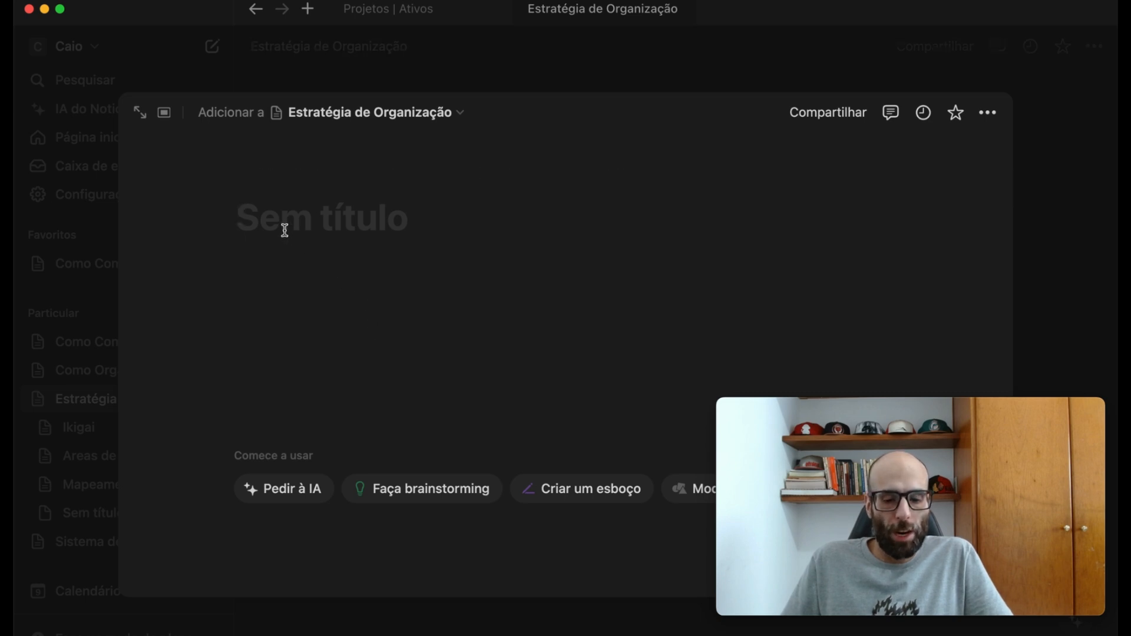
text(Rotina )
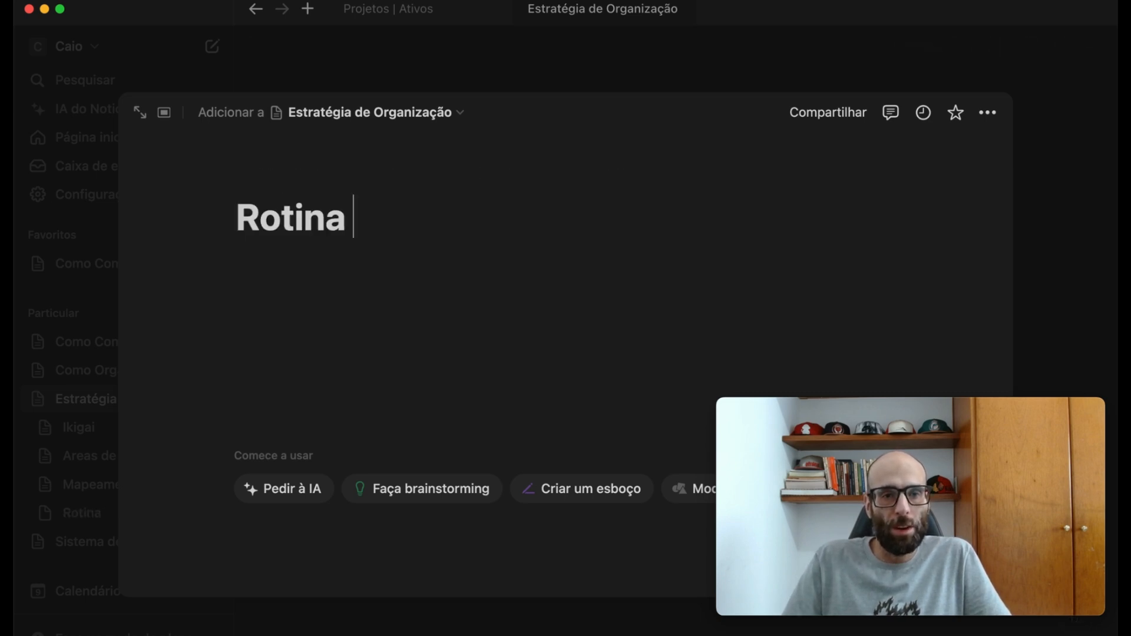
text(Padr~o)
key(BackSpace)
text(~)
text(ão)
key(Return)
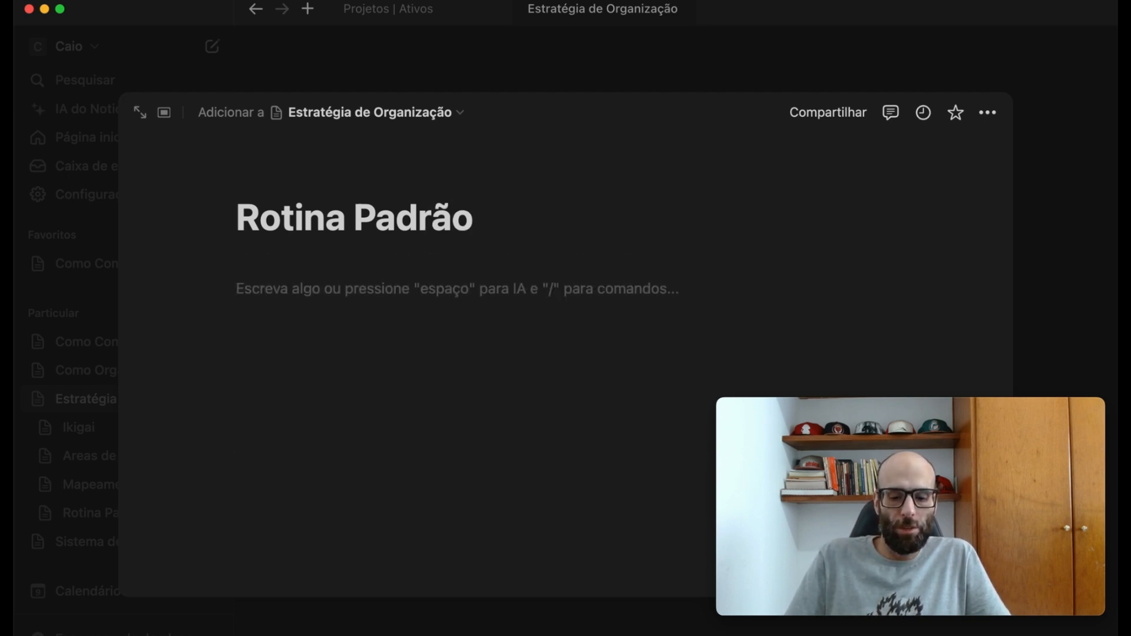
- Write the section names "Diariamente", "Semanalmente" and "Mensalmente" on the Rotina Padrão page, separated by blank lines
text(Diariamente)
key(Return)
key(Return)
text(M)
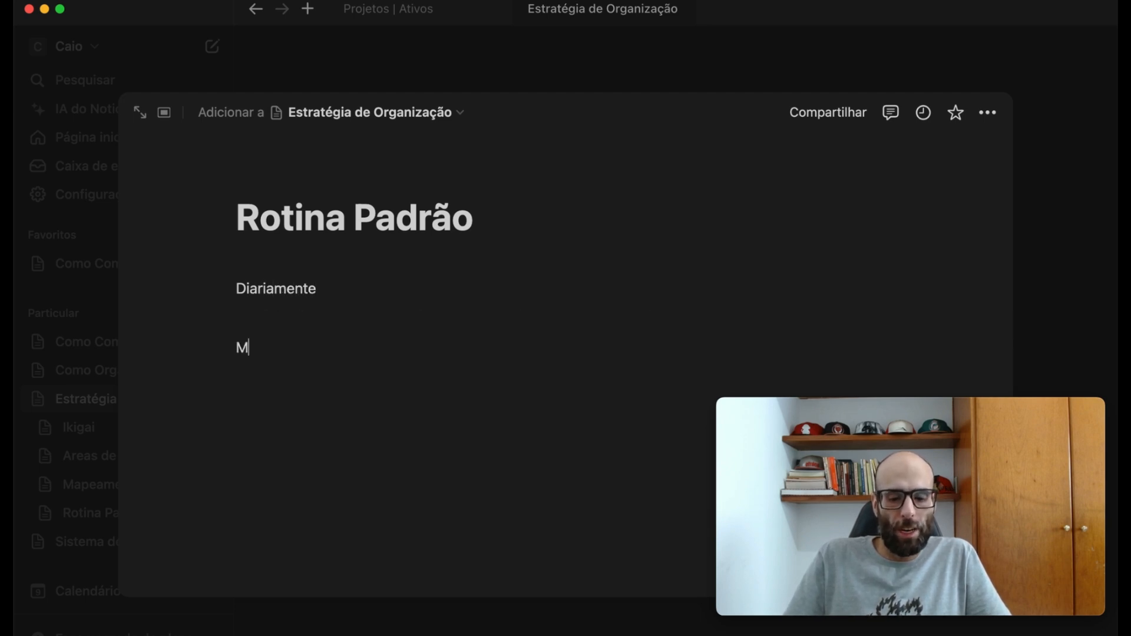
text(ema)
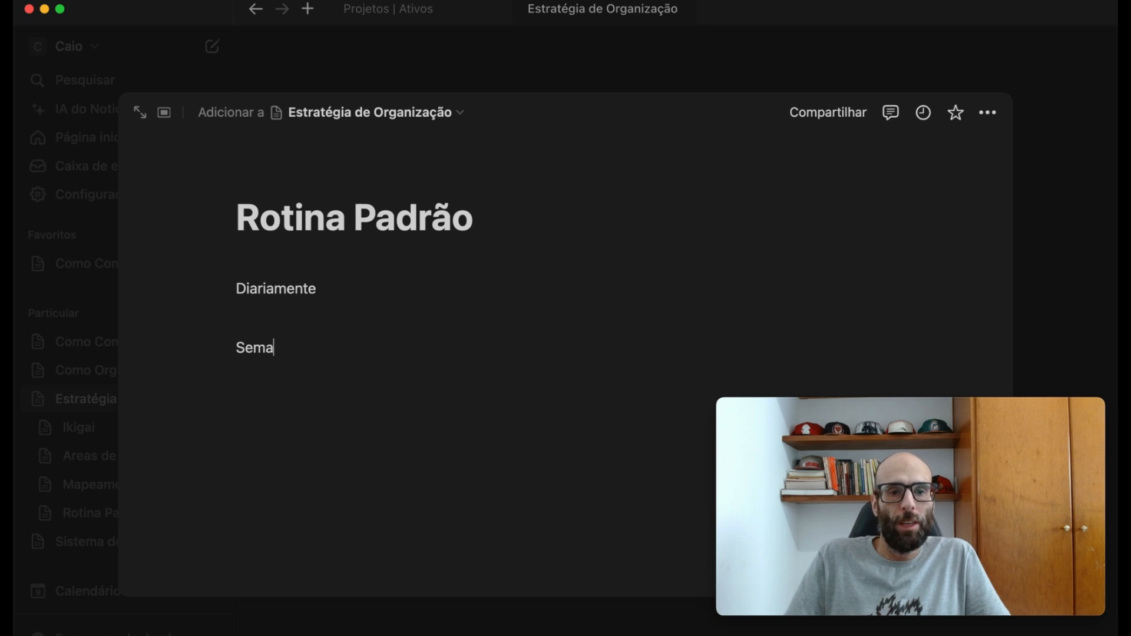
text(nalmente)
key(Return)
key(Return)
text(Mensalmente)
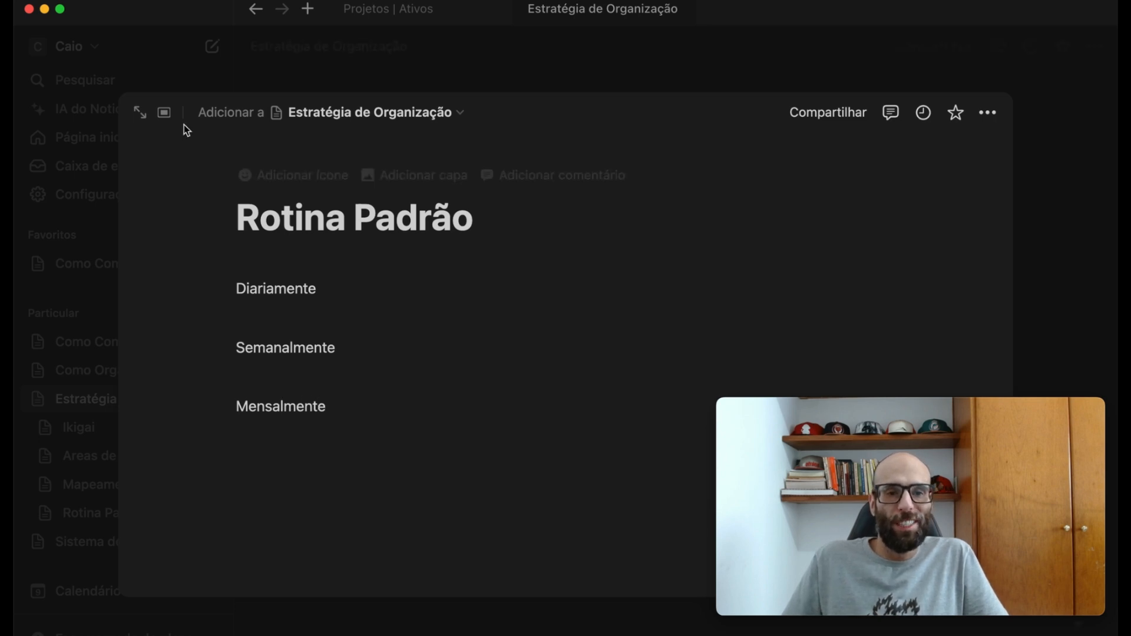
- Turn the section names Diariamente, Semanalmente and Mensalmente on the Rotina Padrão page into second-level headings
click(236, 288)
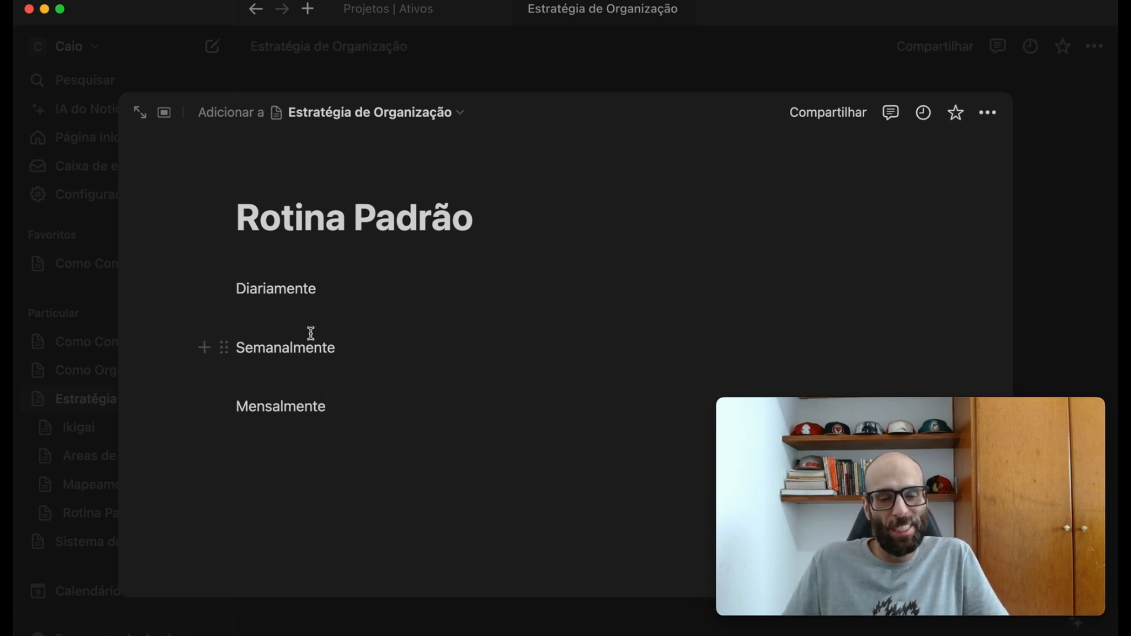
text(##)
click(236, 393)
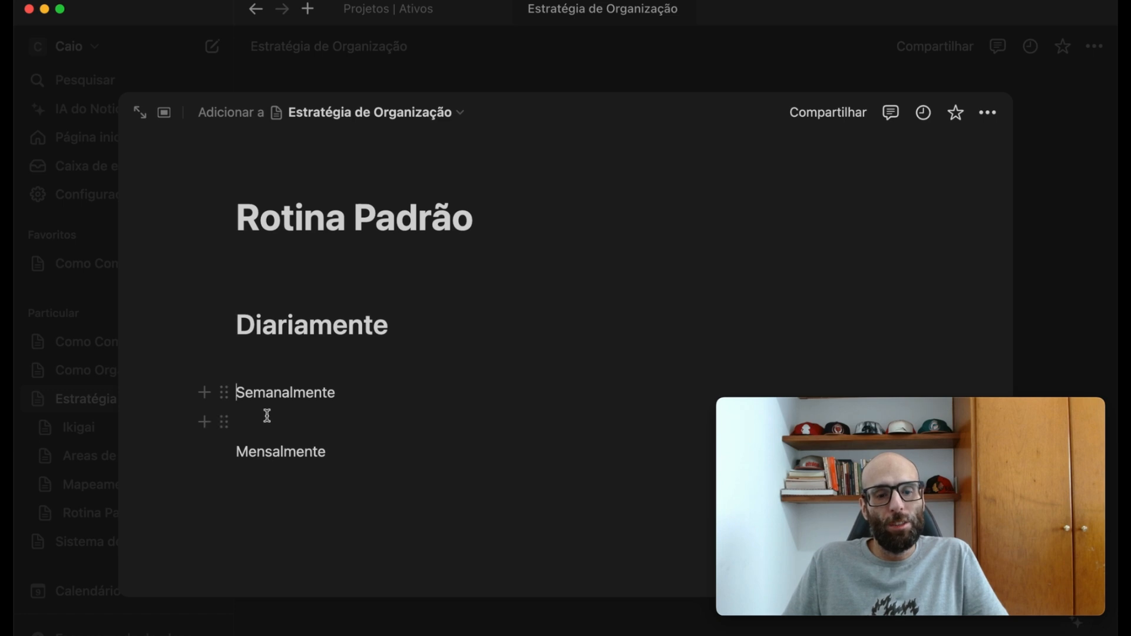
text(## ##)
- Start a bulleted list under the Diariamente heading with the item "Revisão de tarefas de manha"
click(443, 366)
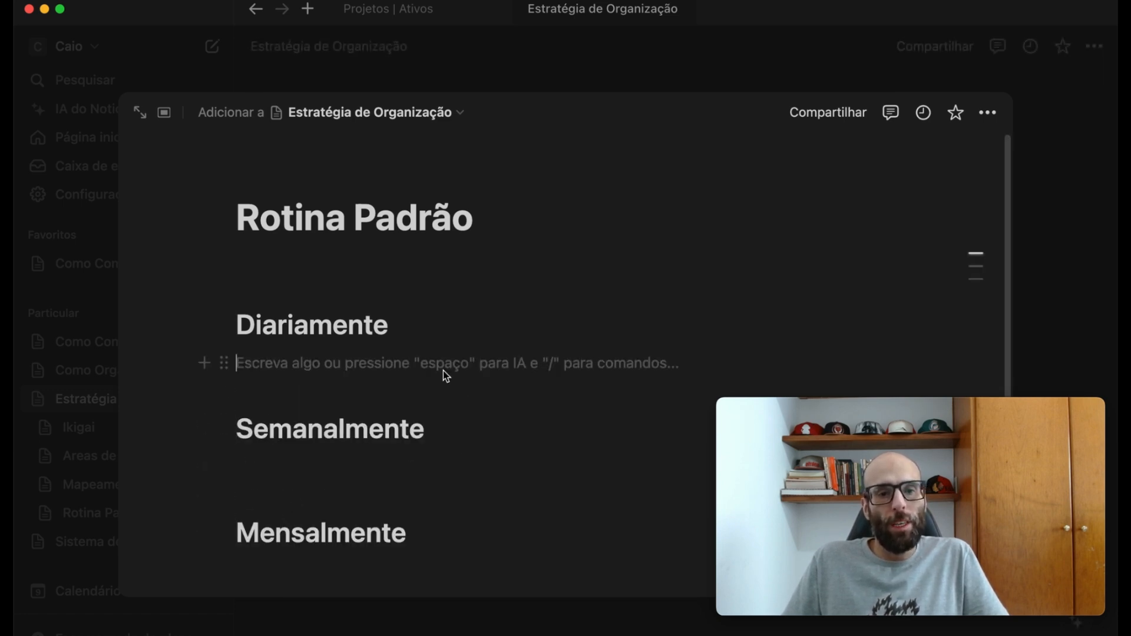
text(- )
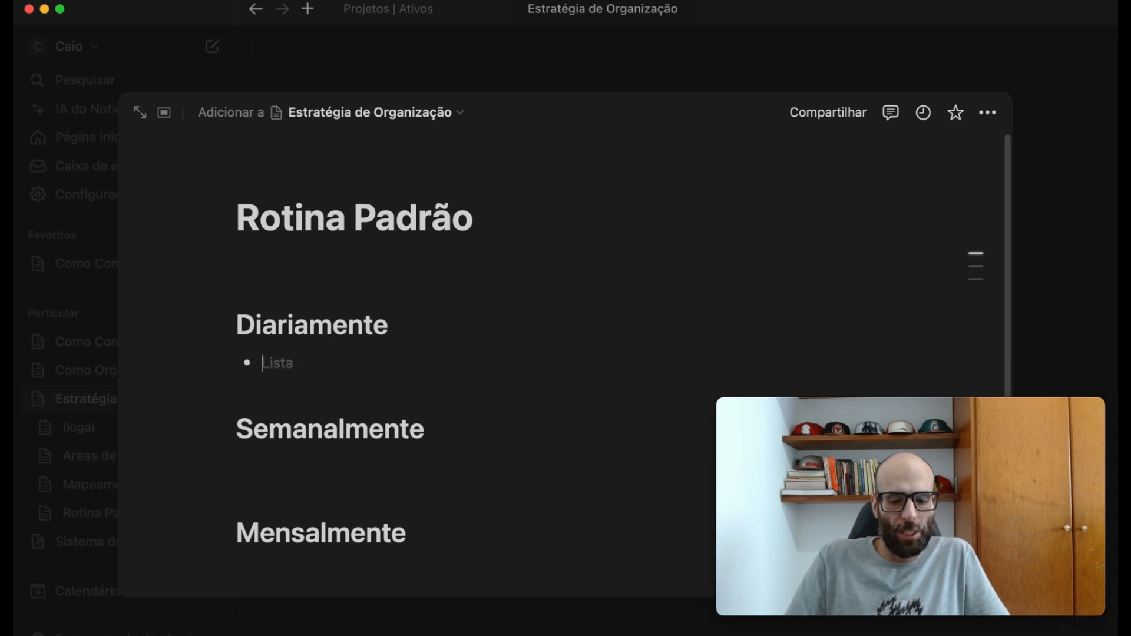
text(Revisão de tarefas d)
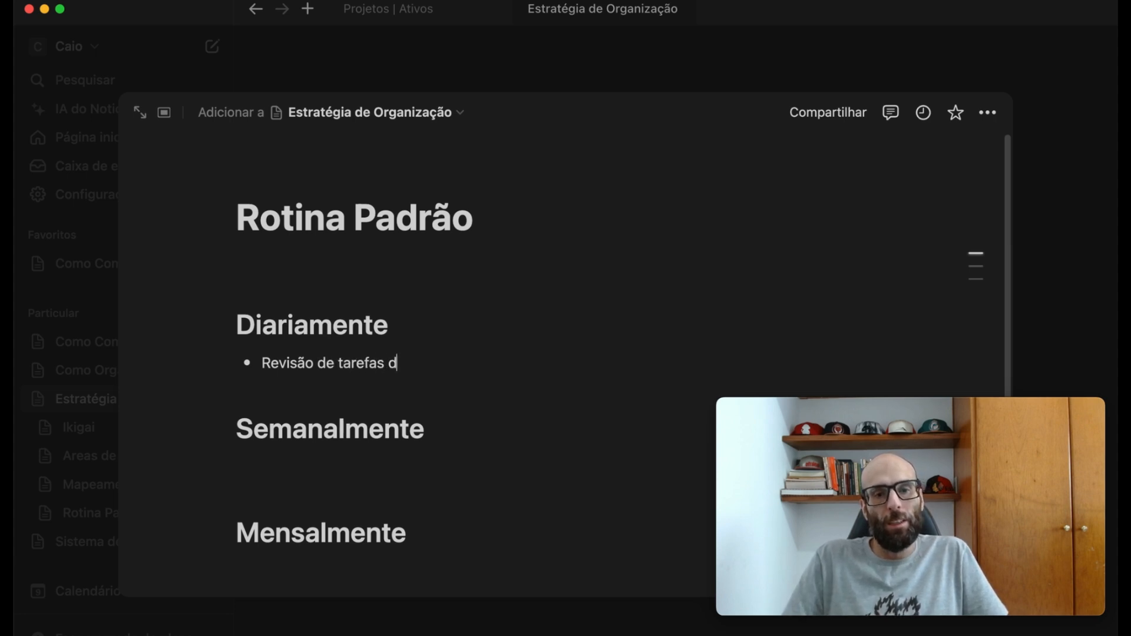
text(e manha)
key(Return)
- Add the bullets "Avaliação do dia" and "Organização do dia seguinte" to the Diariamente list
text(Avaliaç)
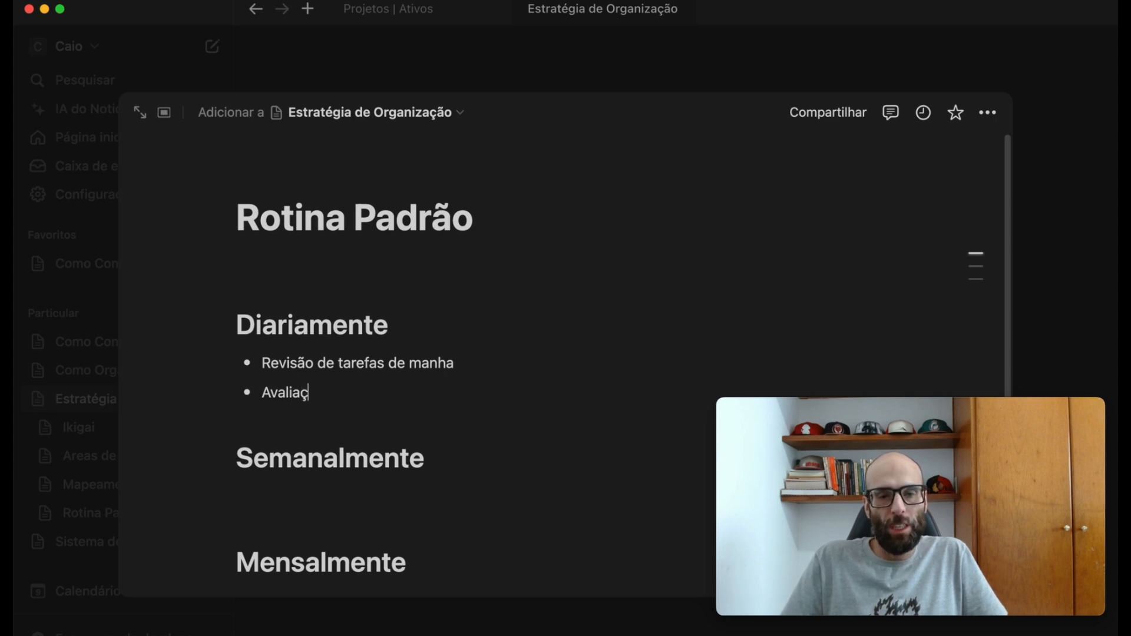
text(ão do di)
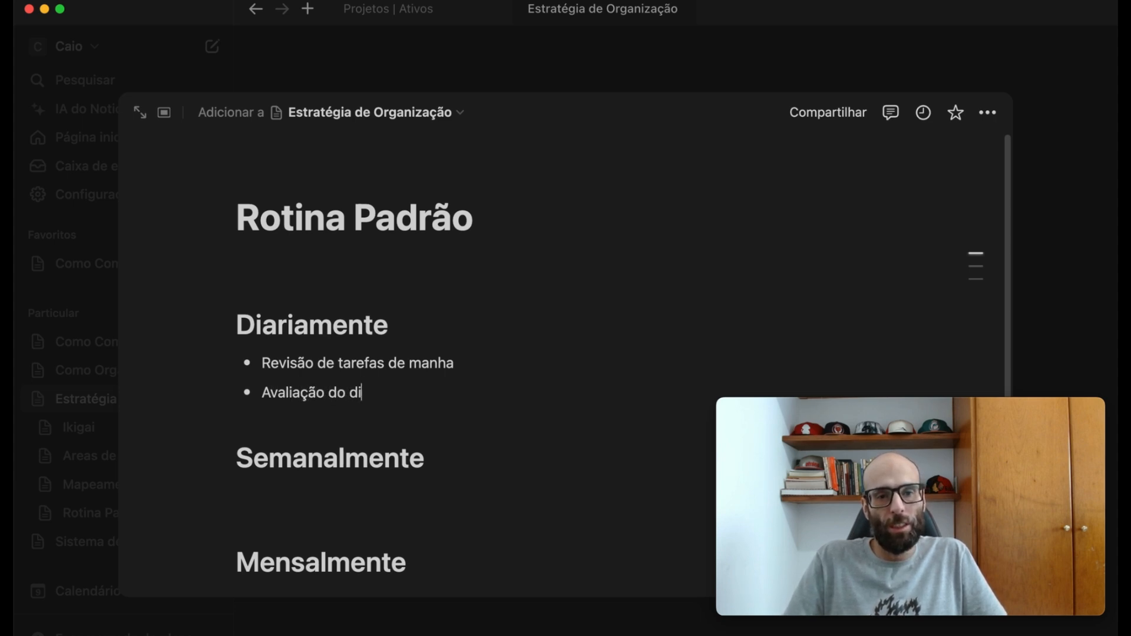
text(a)
key(Return)
text(Org)
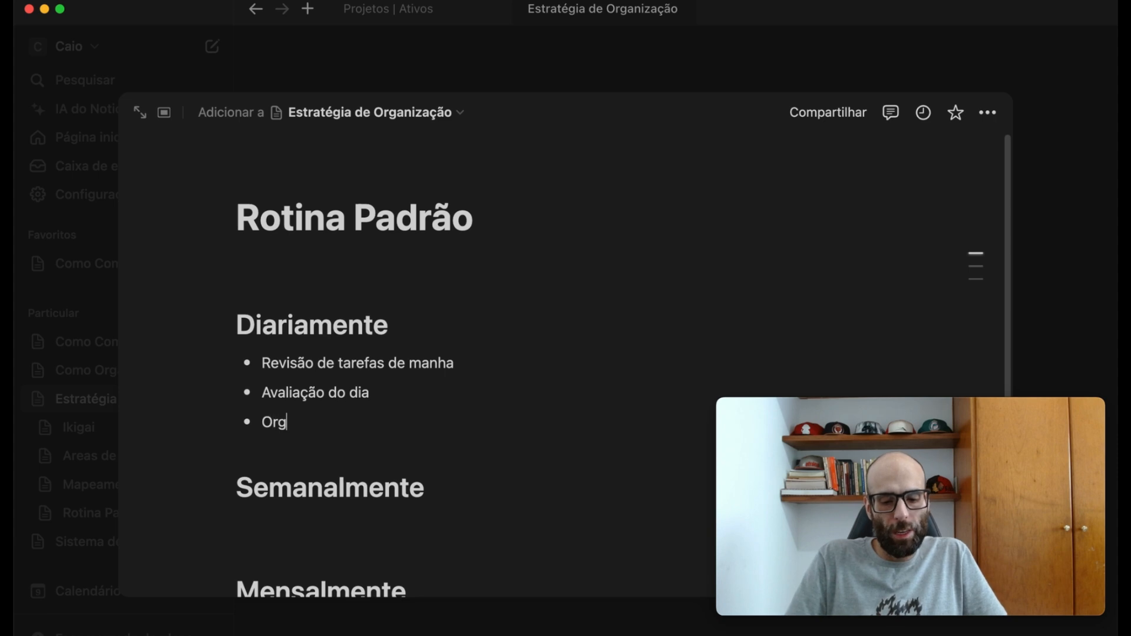
text(anização do dia seguinte)
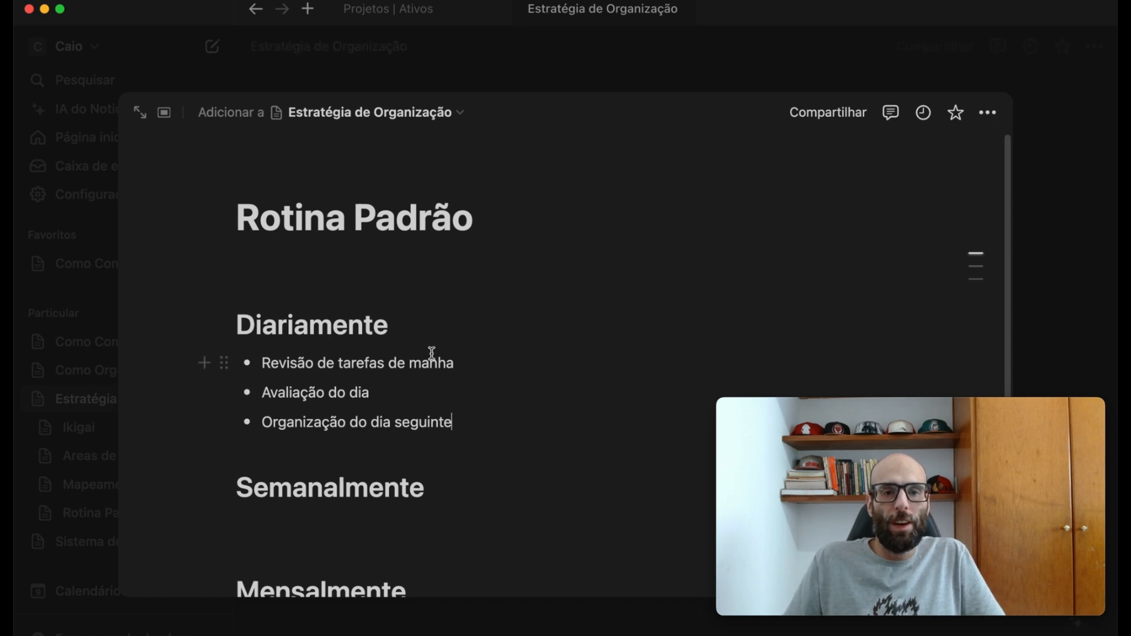
- Start a bulleted list under the Semanalmente heading with the item "Tirar o lixo - 2x"
scroll(430, 354, down, 2)
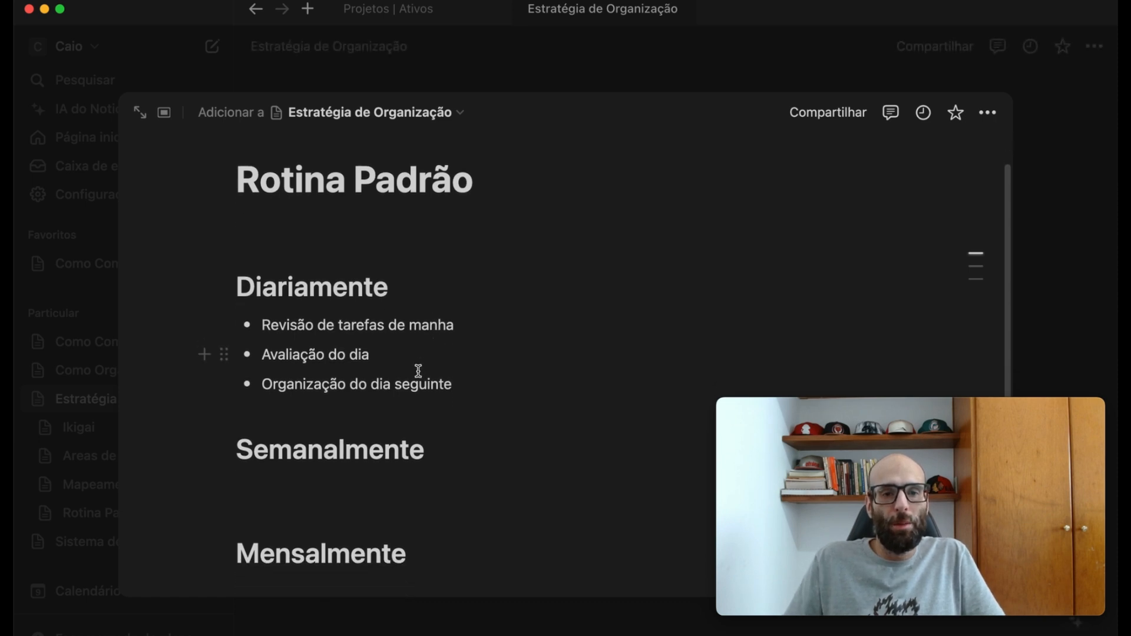
click(436, 412)
click(340, 450)
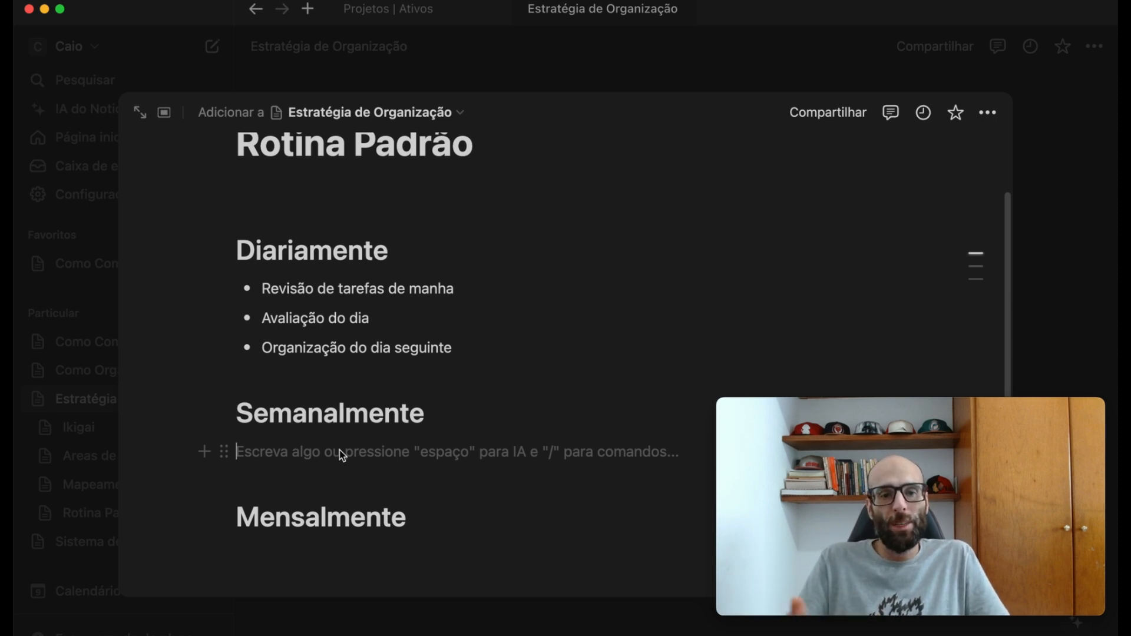
text(- )
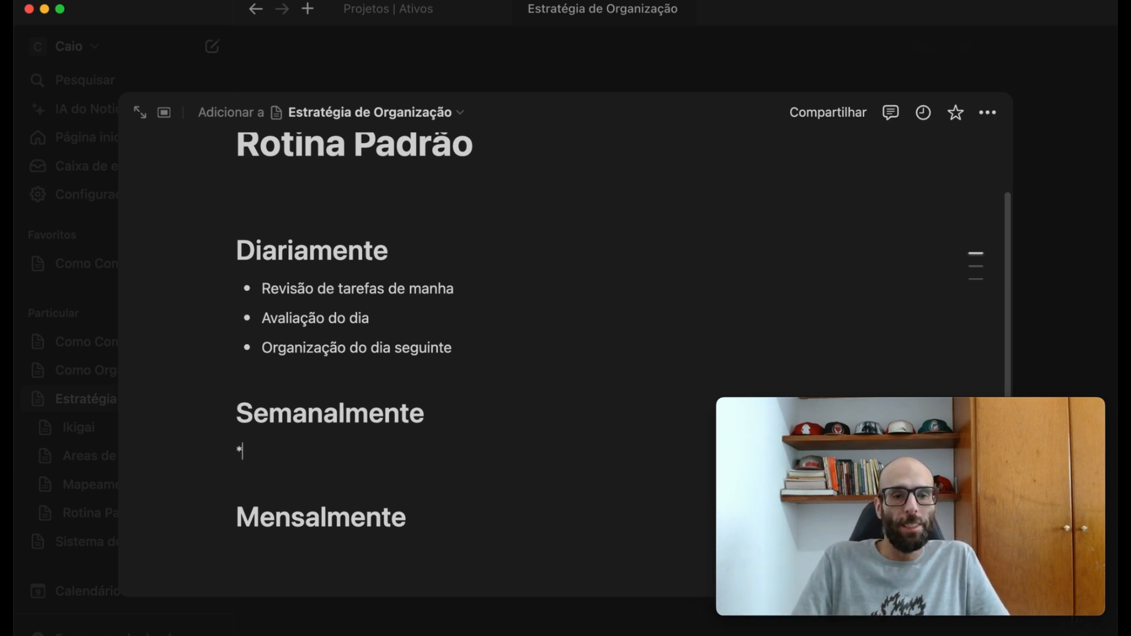
text(Tirar o lixo - 2x)
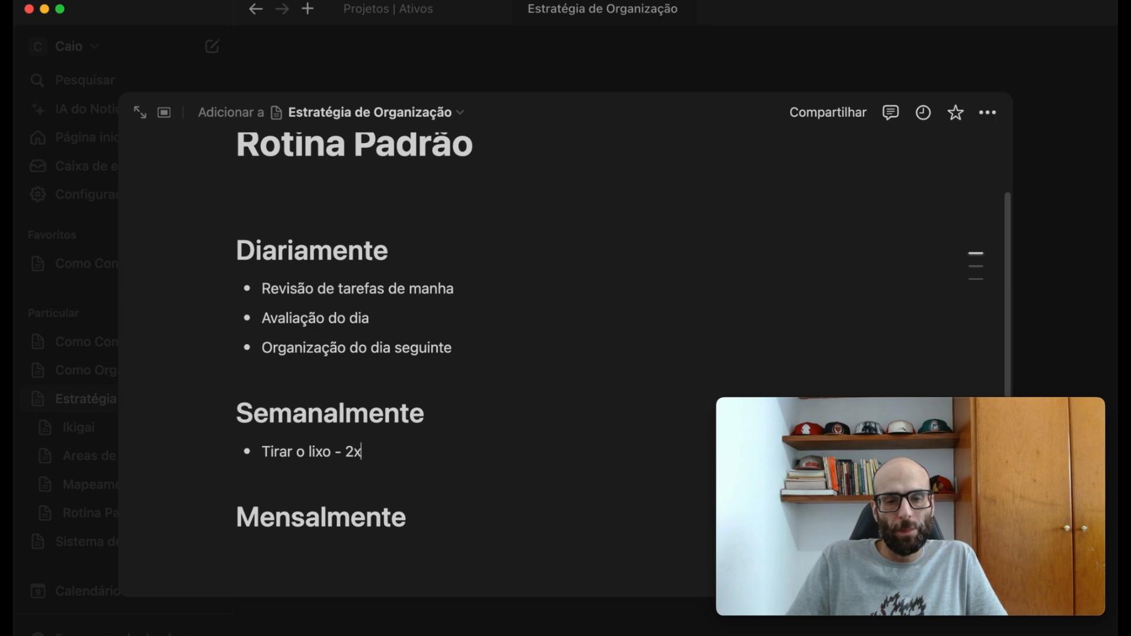
key(Return)
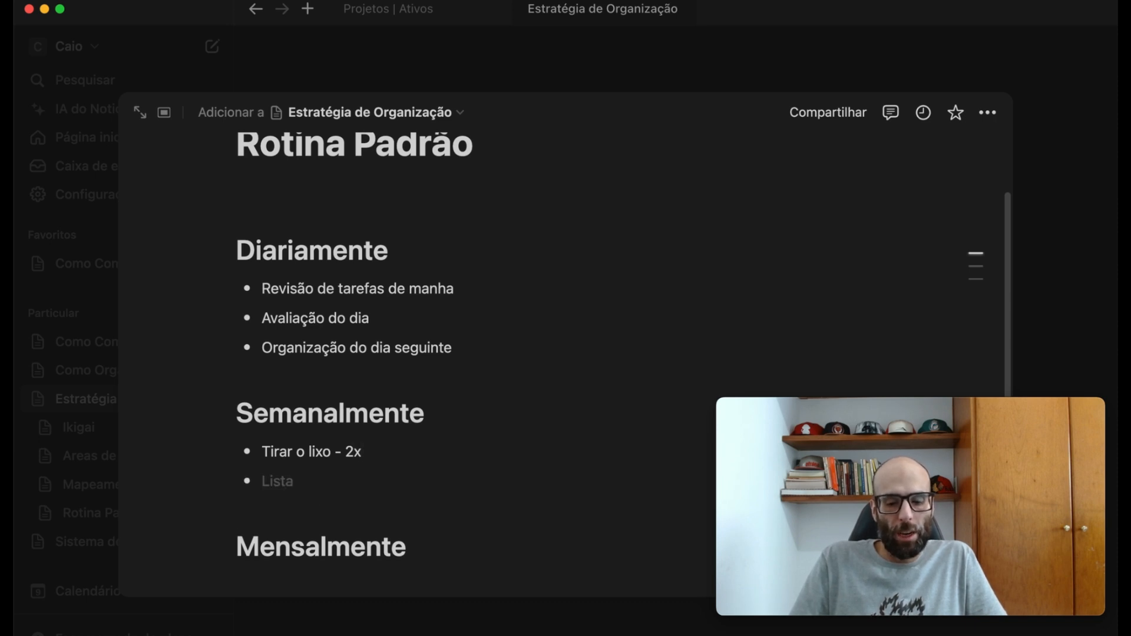
- Add the bullets "Lavo roupas - 3x por semana" and "Passar Aspirador - 2x" to the Semanalmente list
text(Lavo)
text(ro)
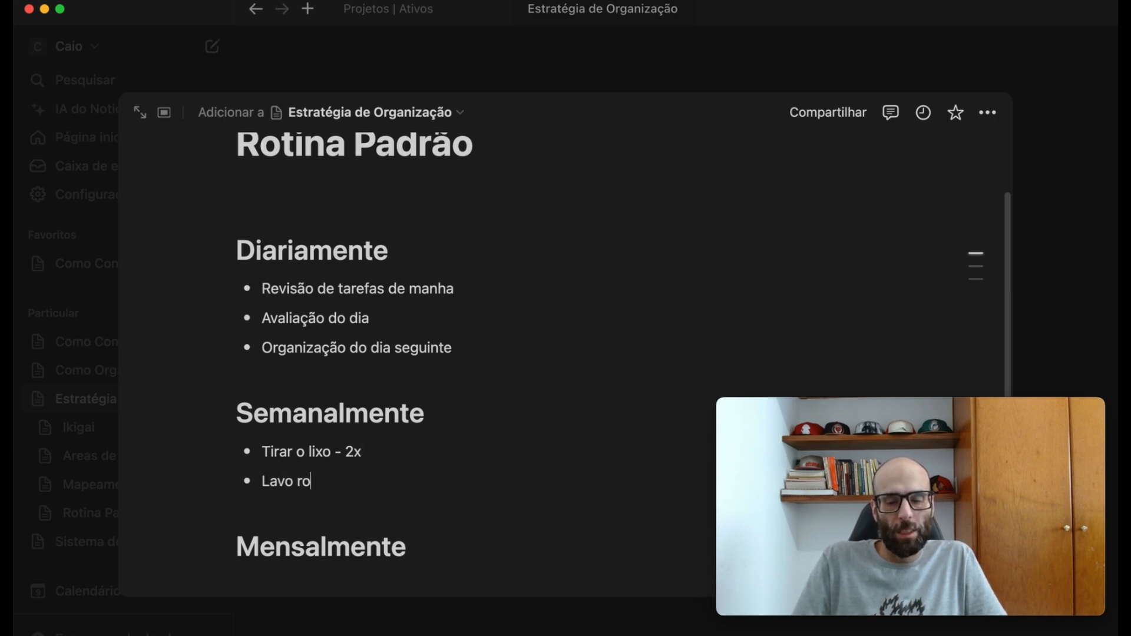
text(upas - 3)
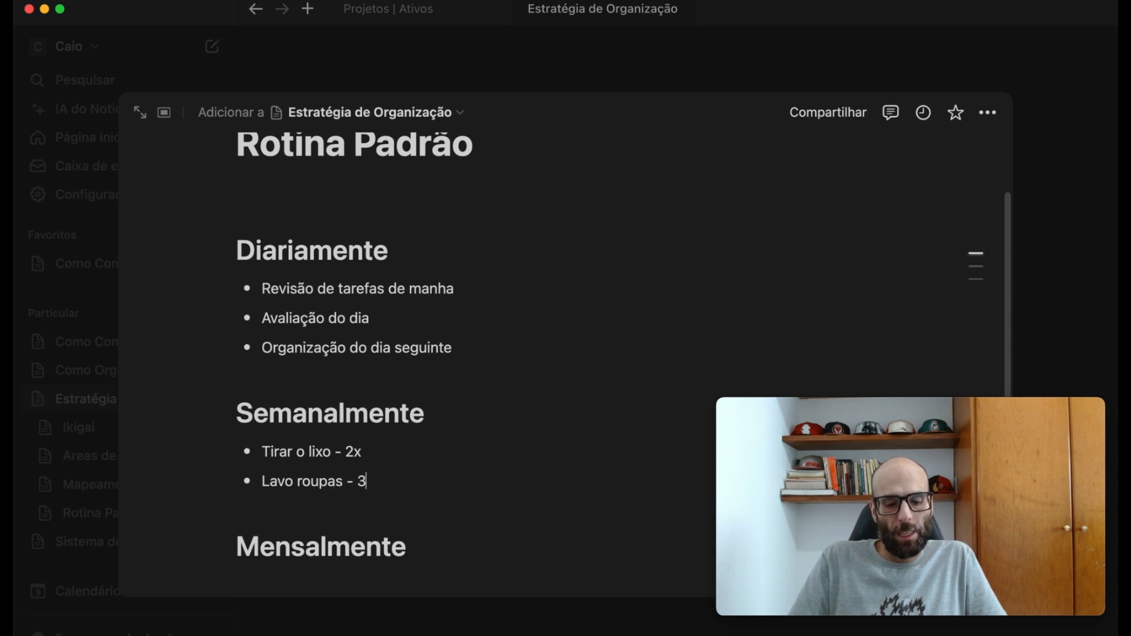
text(x por semana)
key(Return)
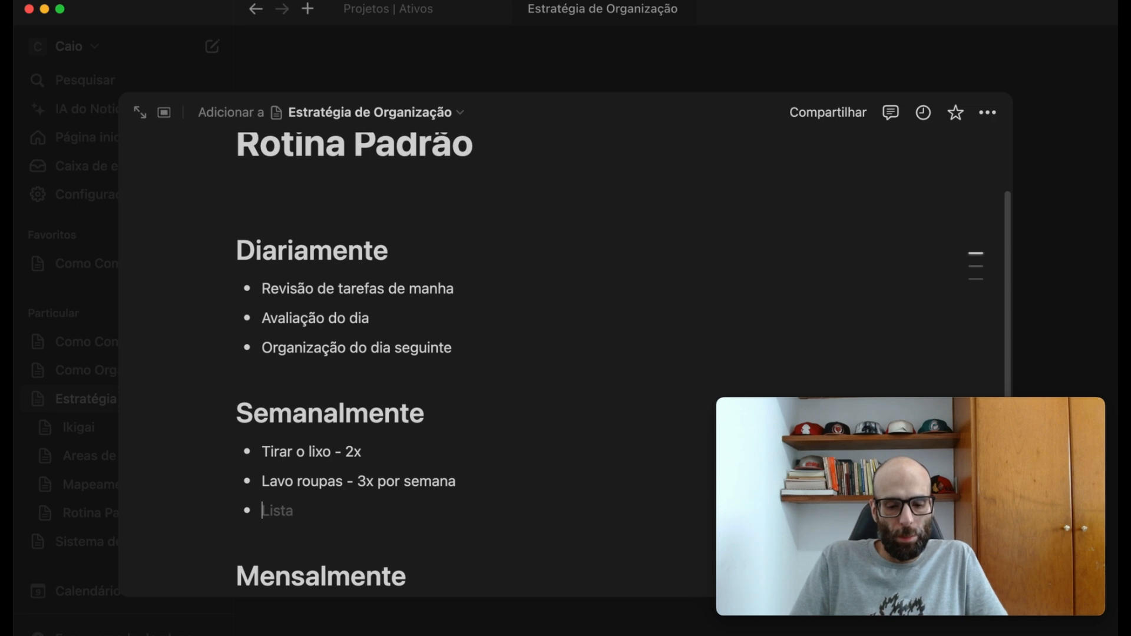
text(Passar)
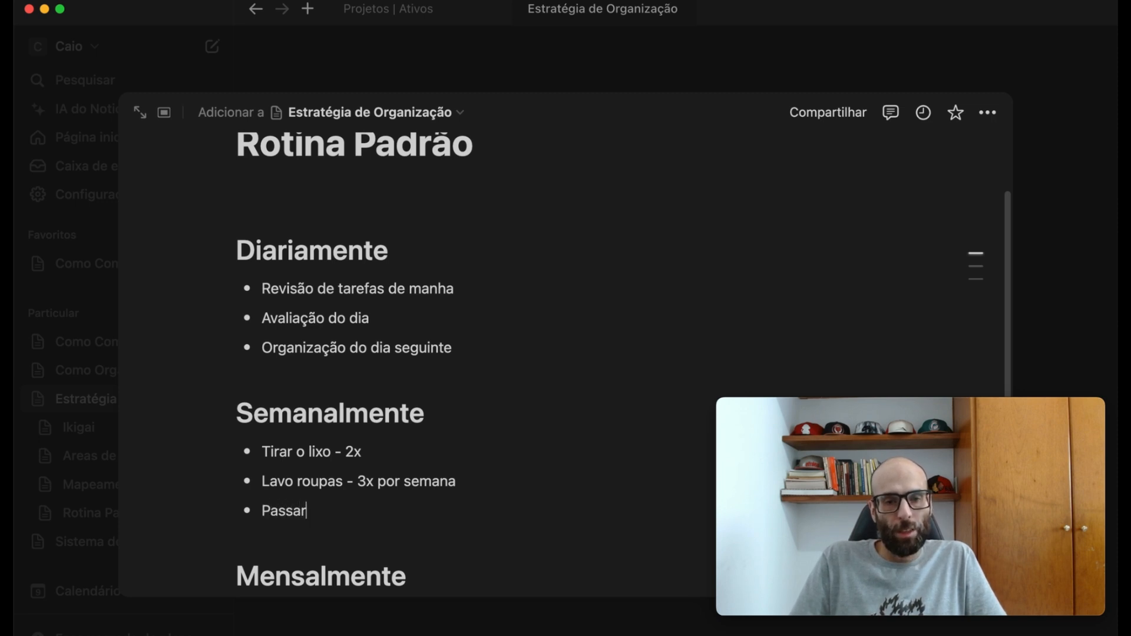
text( Aspirador)
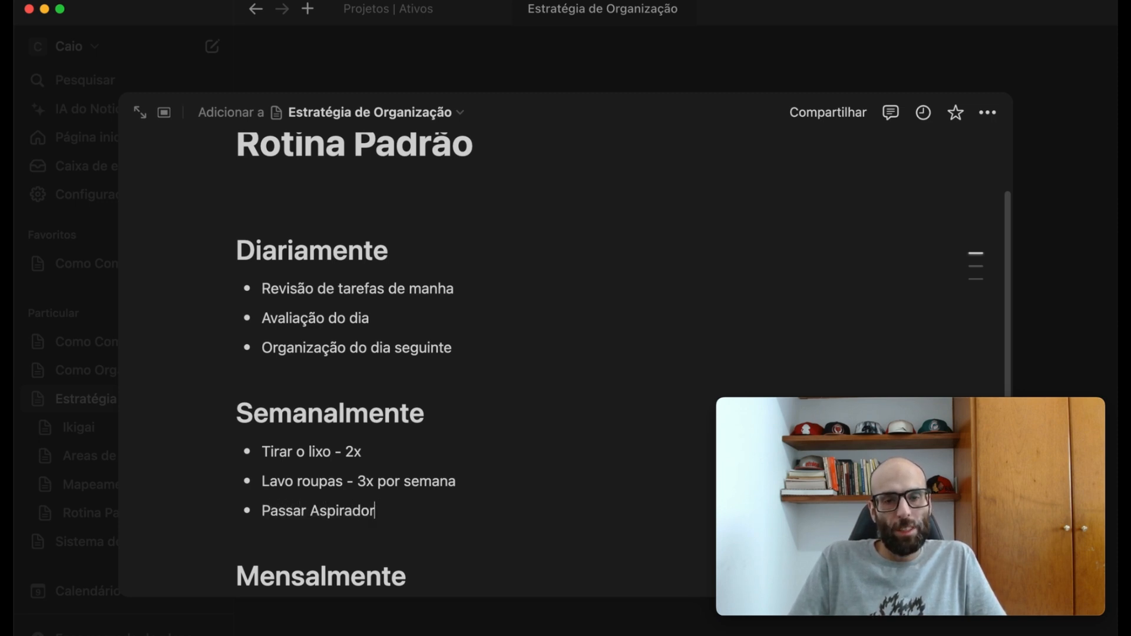
text( - 2x)
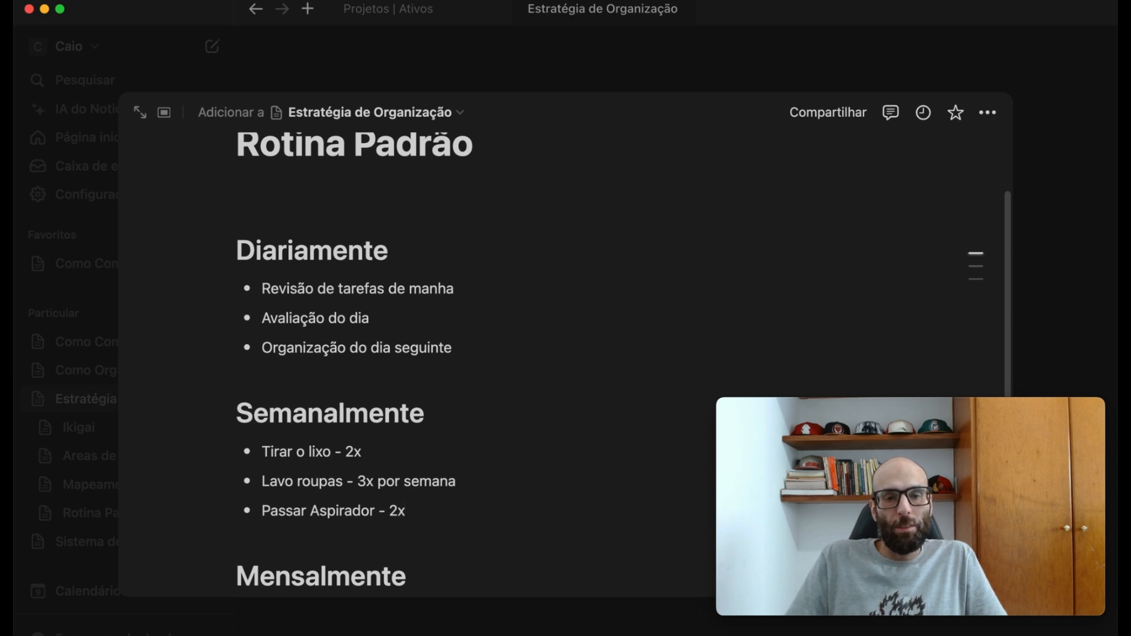
- Start a bulleted list under the Mensalmente heading with the item "pagar contar - 2x"
scroll(391, 255, down, 3)
click(402, 508)
key(Return)
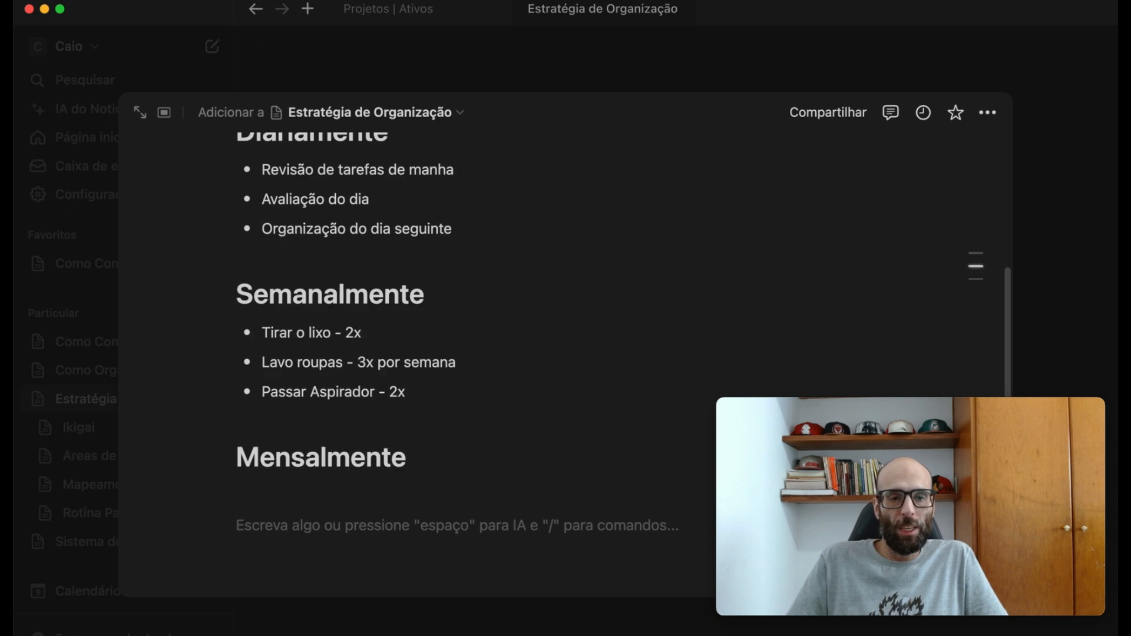
text(- pag)
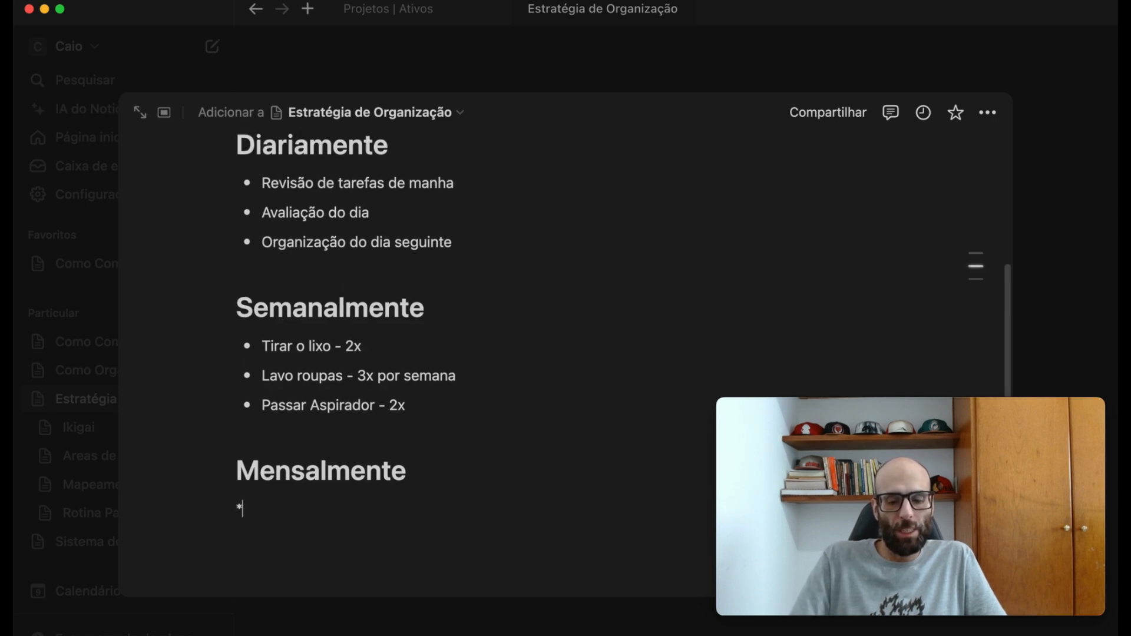
text(ar contar)
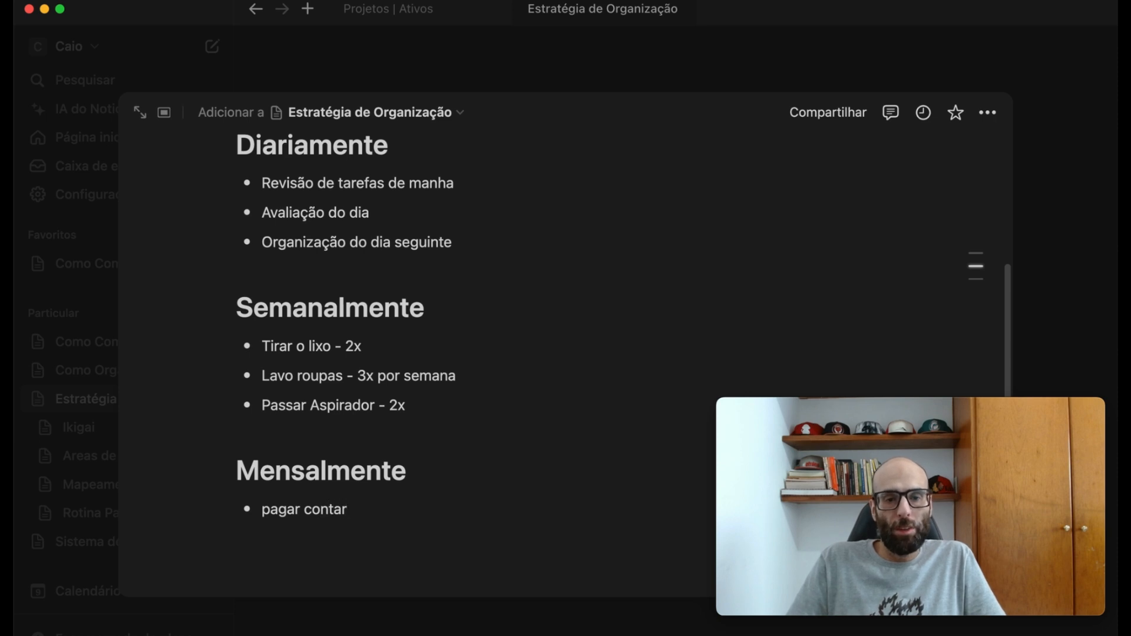
text( - 2x)
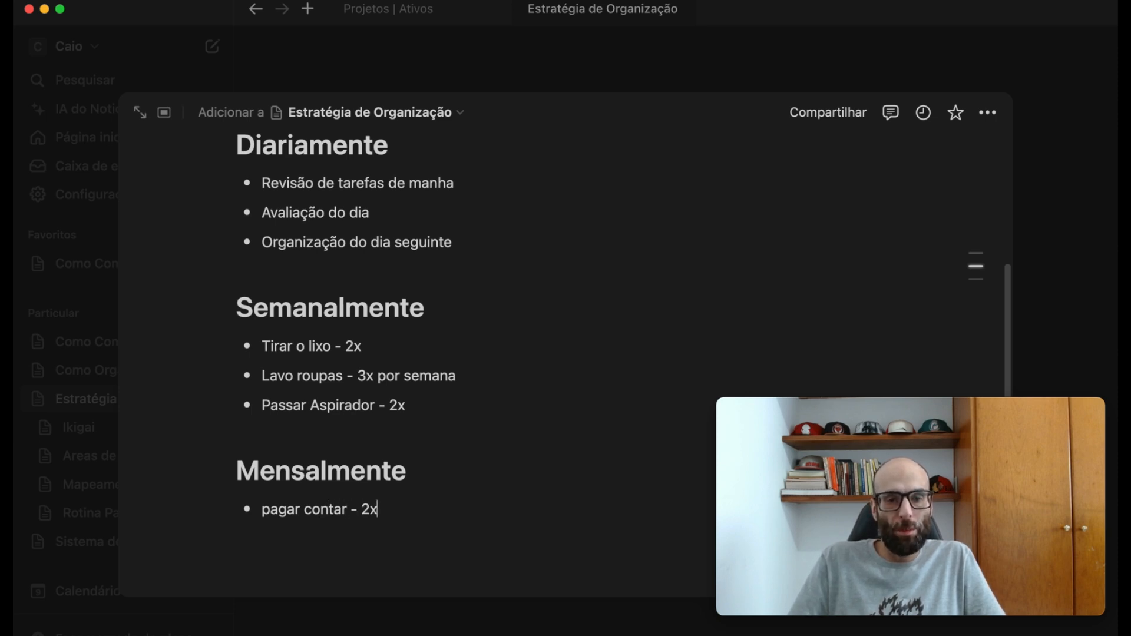
key(Return)
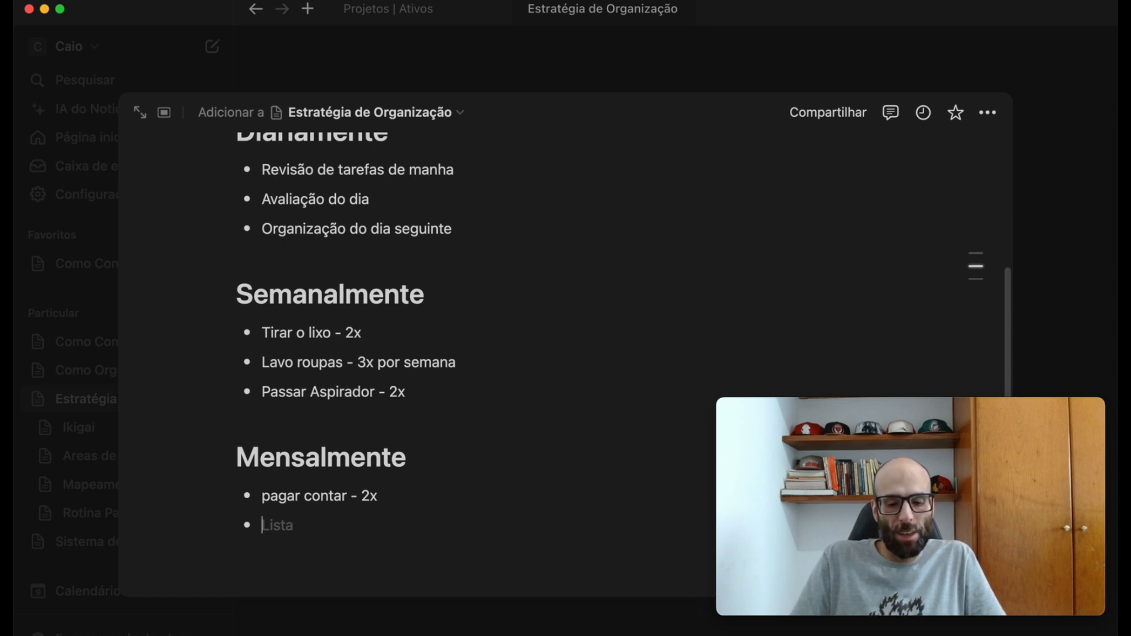
- Add the bullets "Revisão de orçamento" and "Planejamento Mensal" to the Mensalmente list
text(Revi)
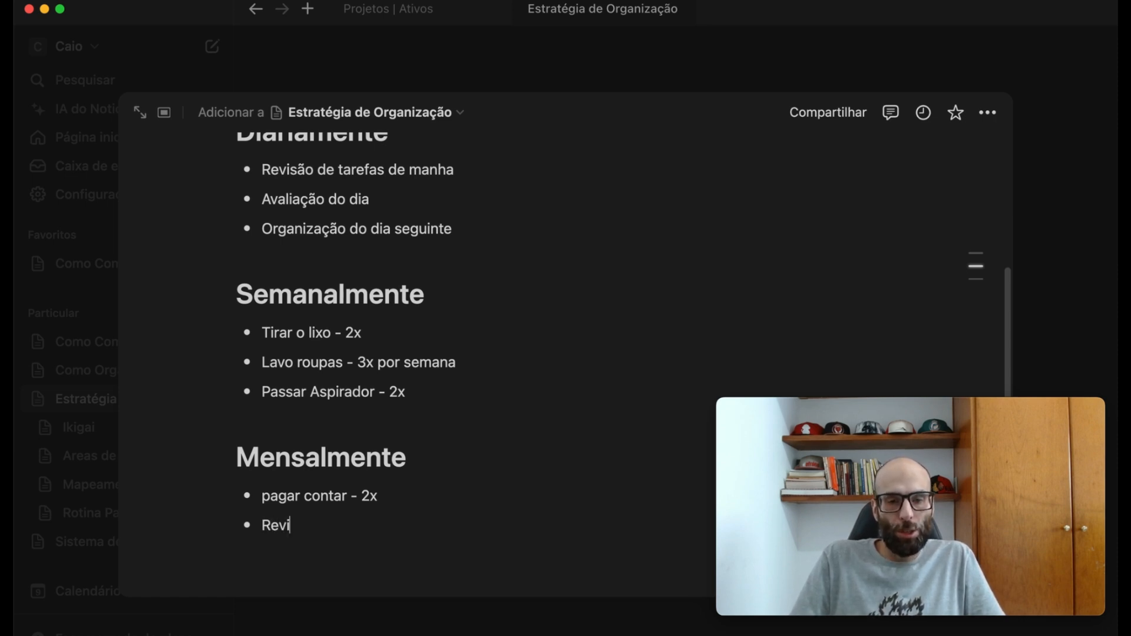
text(s)
text(ão de)
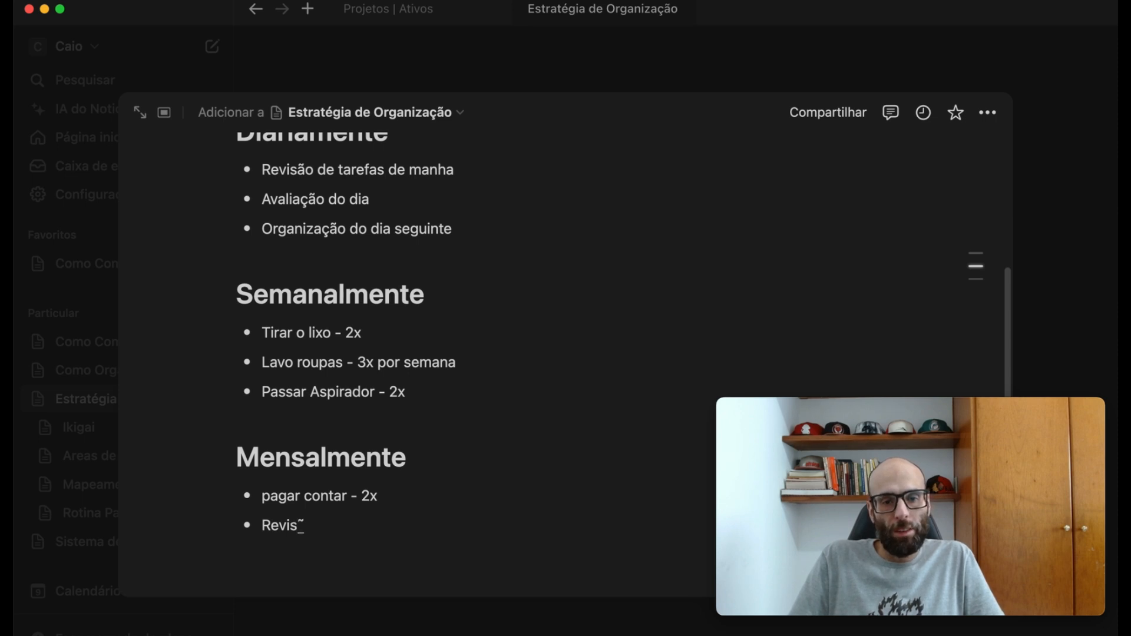
text( orça)
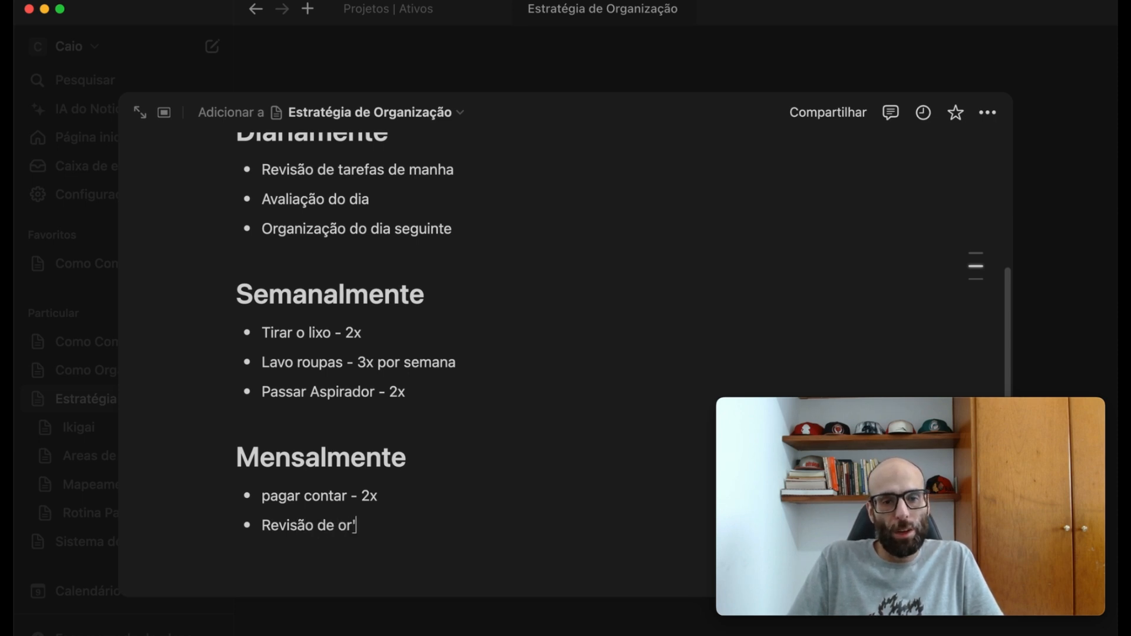
text(mento)
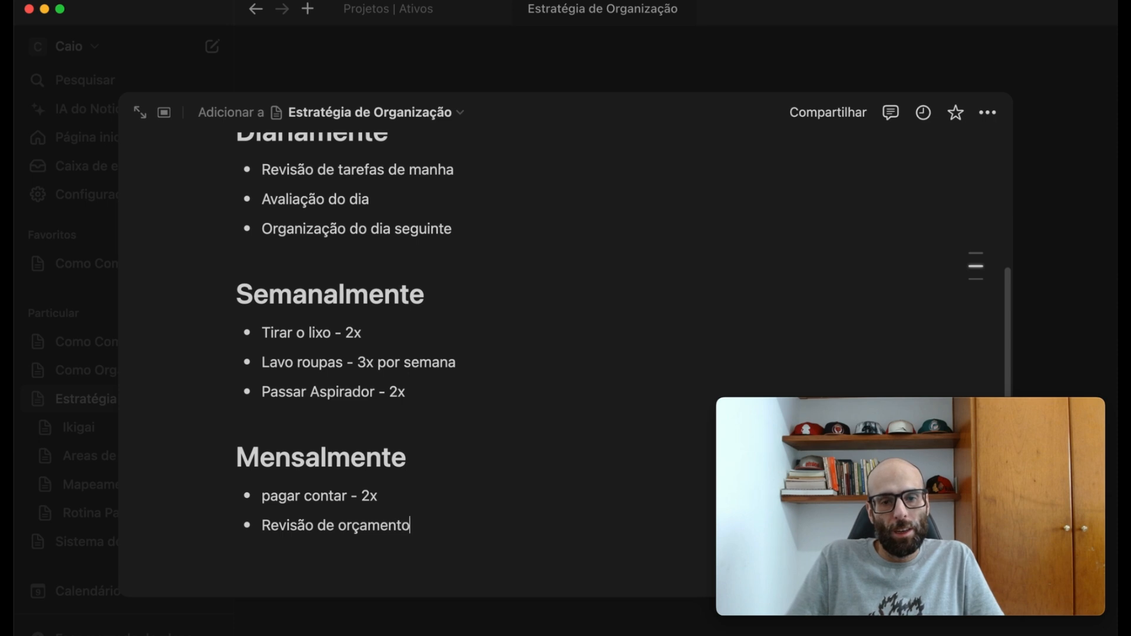
key(Return)
text(Plan)
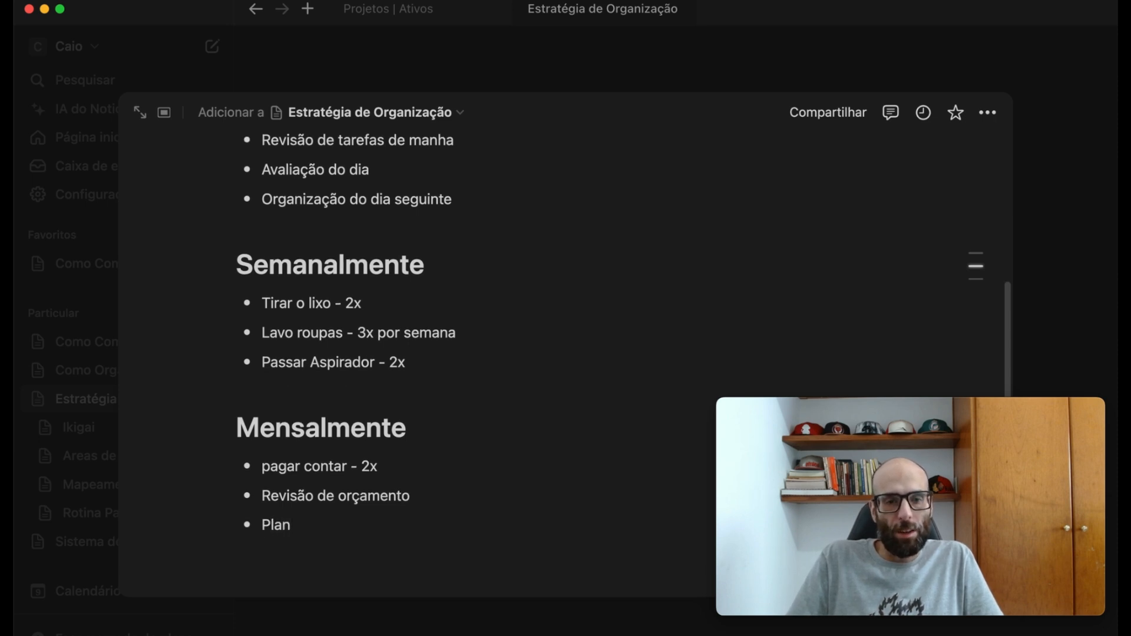
text(ejamento Mensal)
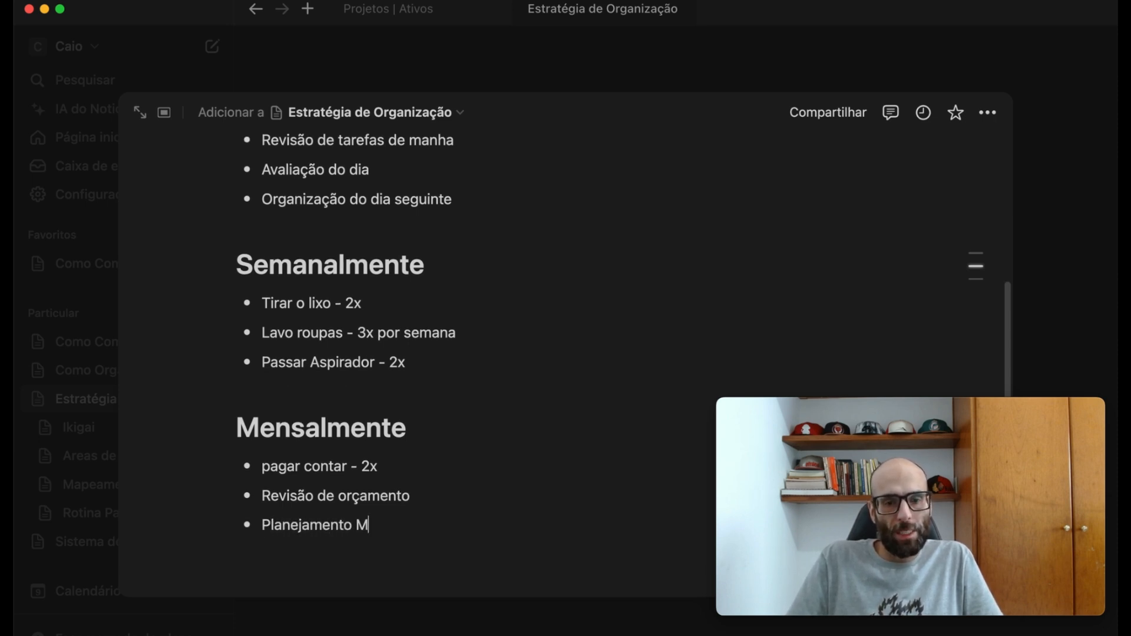
- Finish the Mensalmente list with the bullet "Compras do mês" and return to the Estratégia de Organização page
key(Return)
text(COmo)
key(BackSpace)
key(BackSpace)
key(BackSpace)
text(ompras)
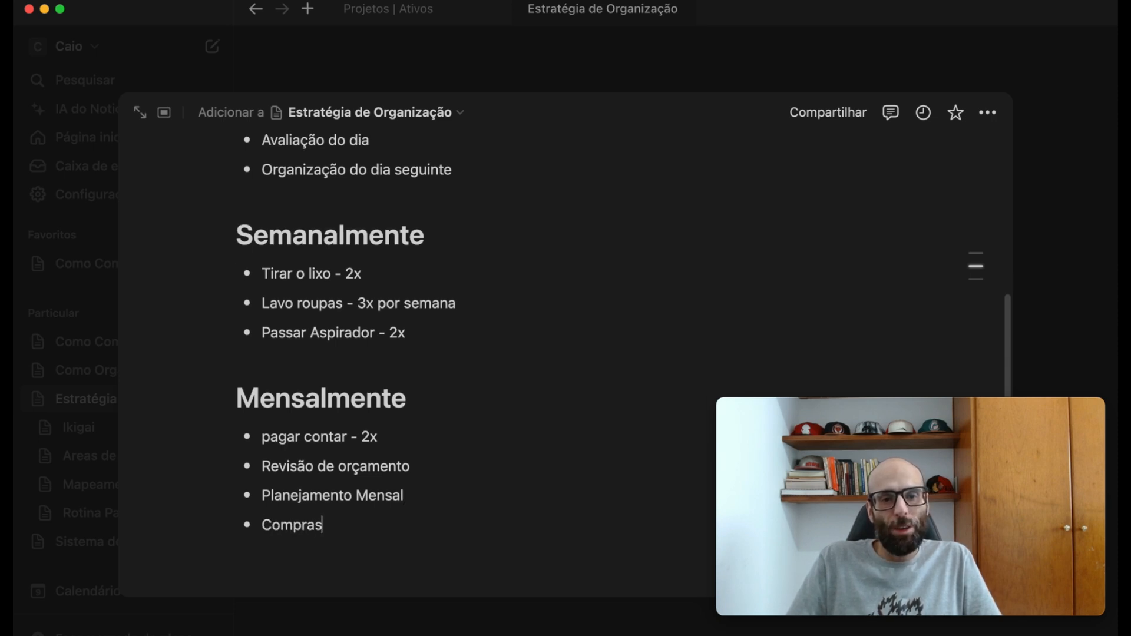
text( do mês)
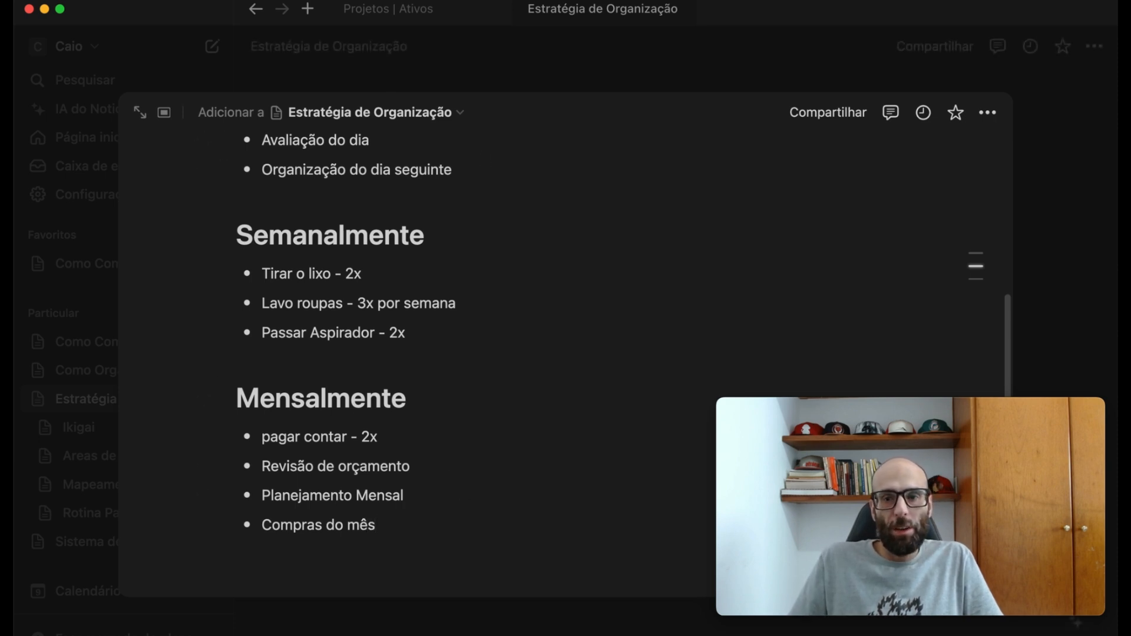
scroll(601, 247, up, 5)
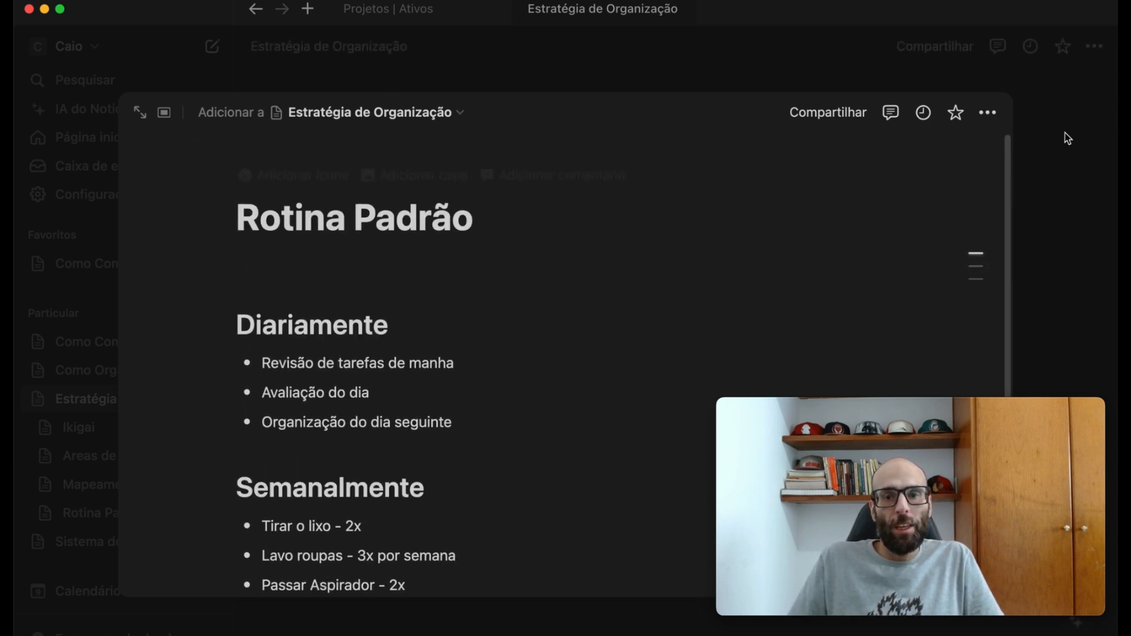
click(1071, 177)
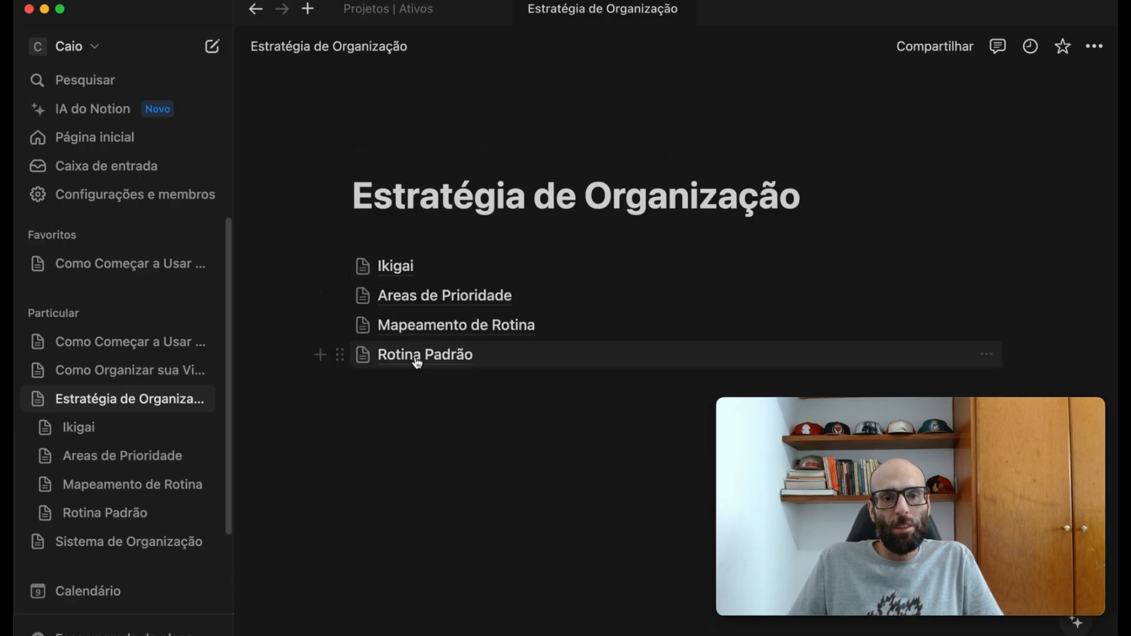
- Collapse the Estratégia de Organização subpages and review the Como Organizar sua Vida do Zero? outline through the section 6 planning topics
mouse_move(413, 364)
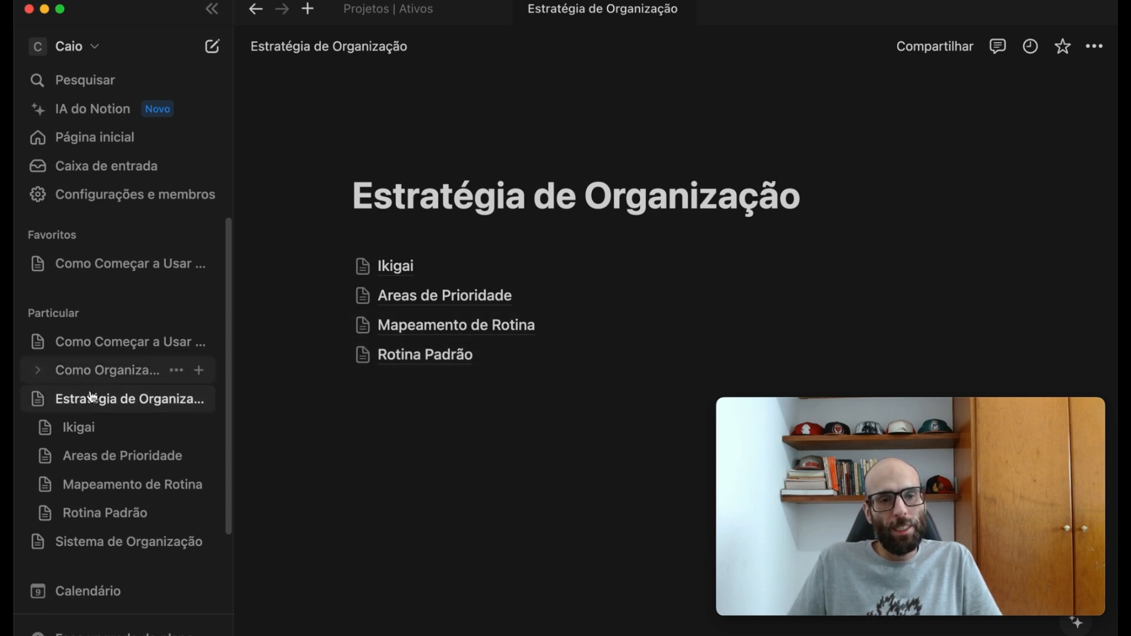
click(35, 405)
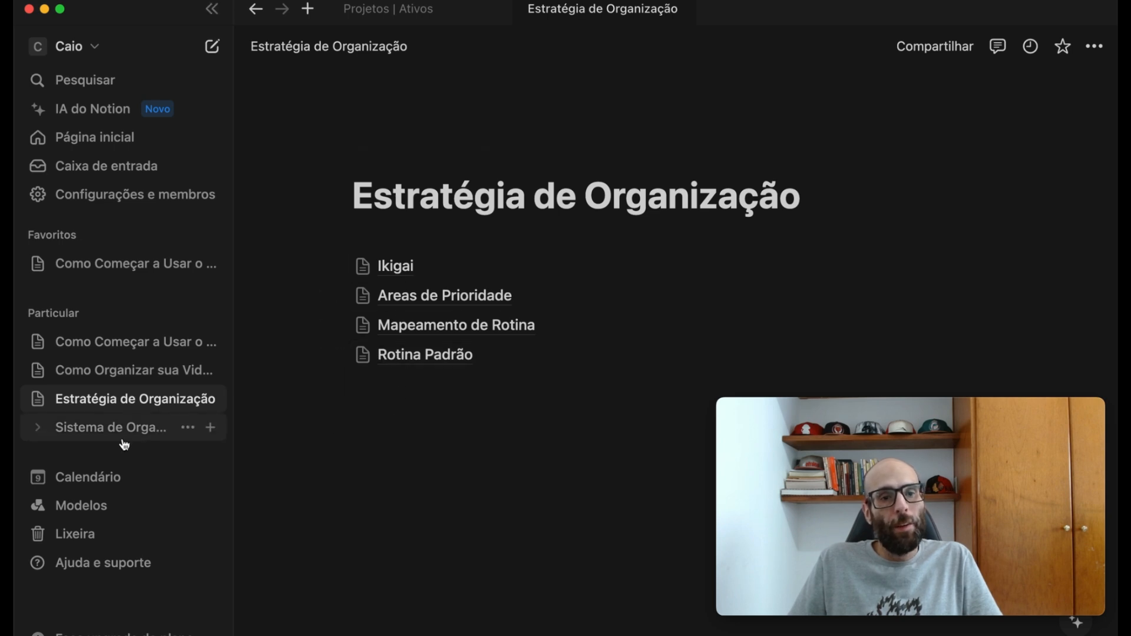
click(115, 370)
scroll(529, 396, down, 5)
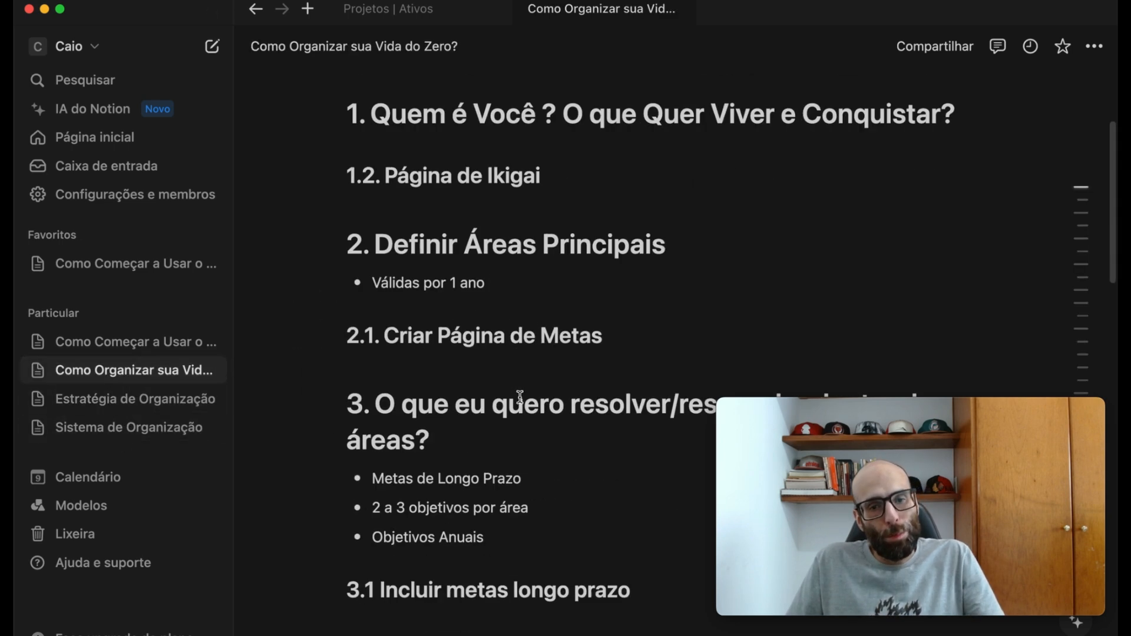
scroll(528, 396, down, 10)
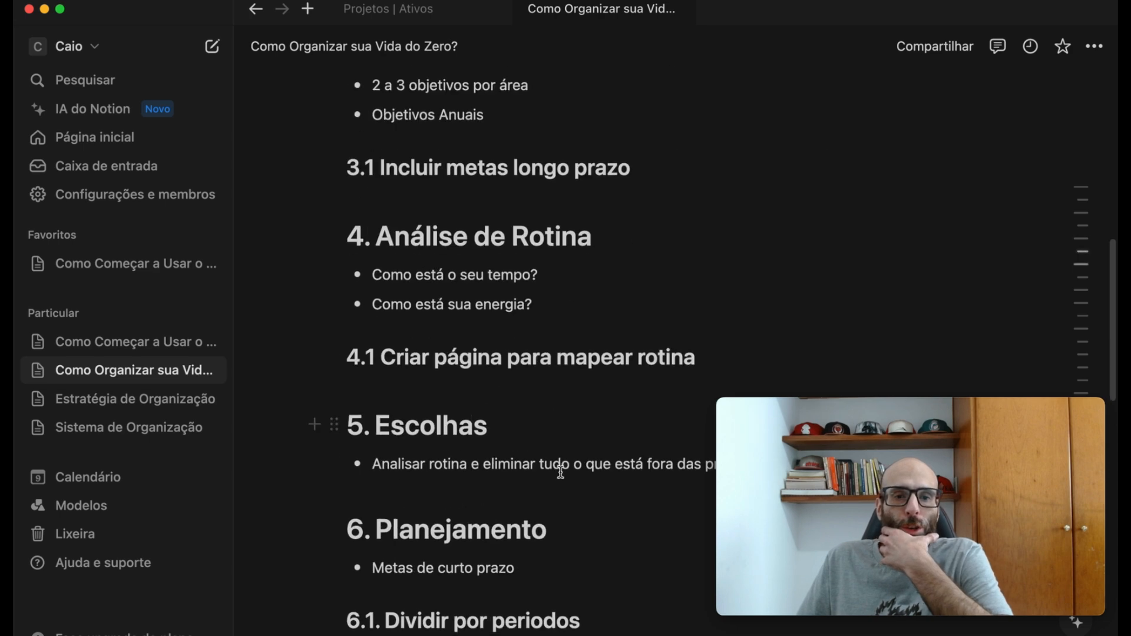
scroll(568, 478, down, 7)
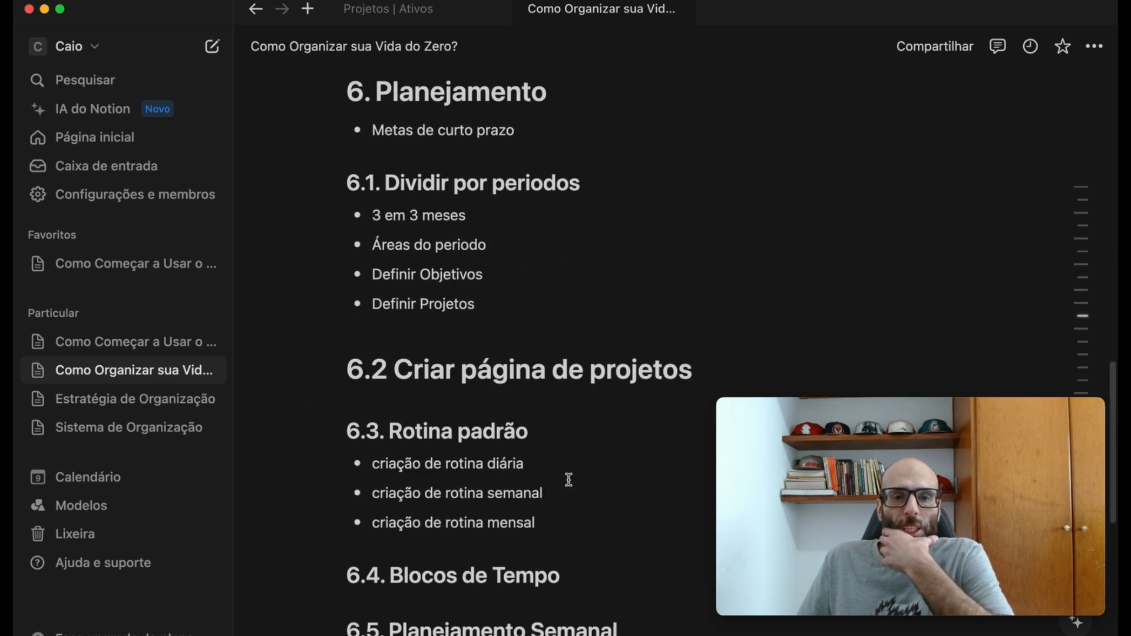
scroll(569, 481, down, 2)
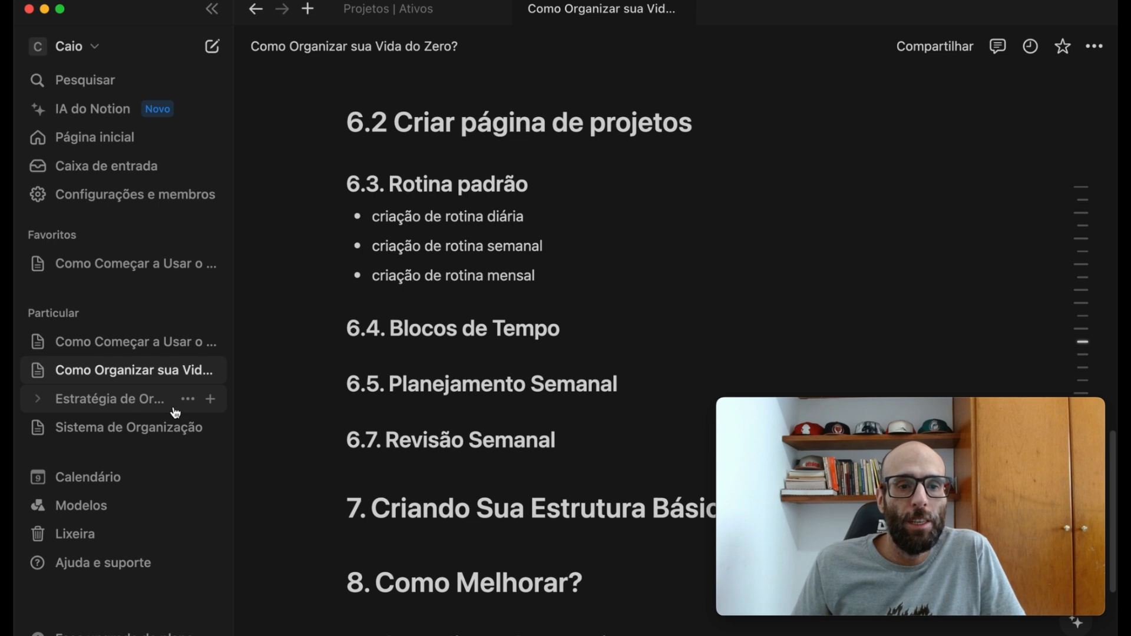
- Create a subpage titled "Cronograma" under Estratégia de Organização, leaving an empty line below the title
click(211, 400)
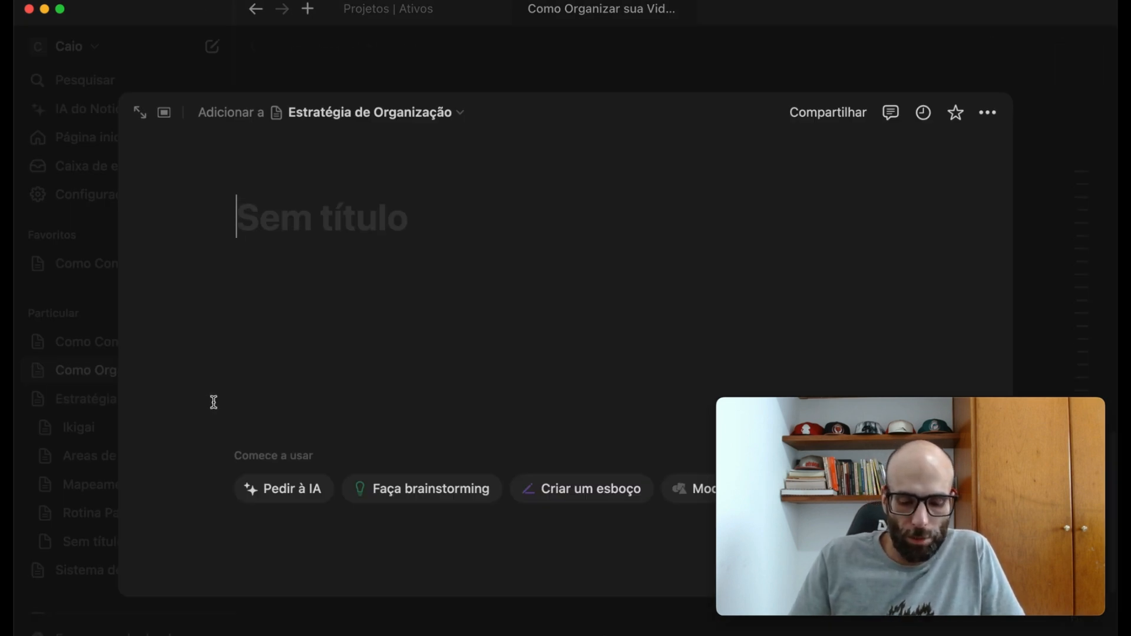
text(Cronograma)
key(BackSpace)
key(Return)
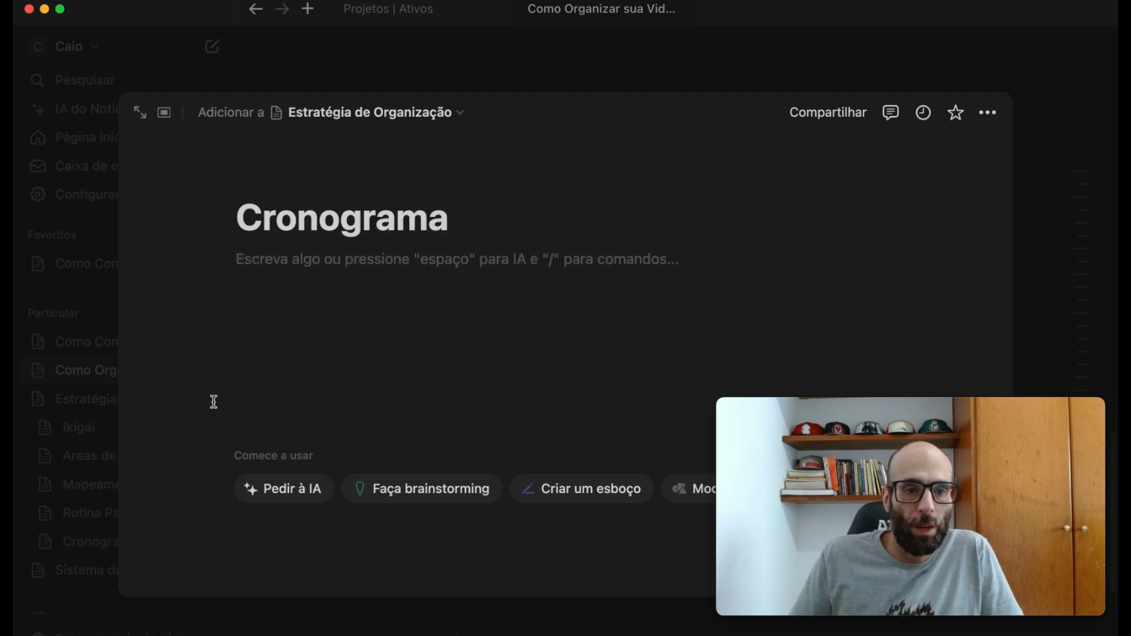
key(Return)
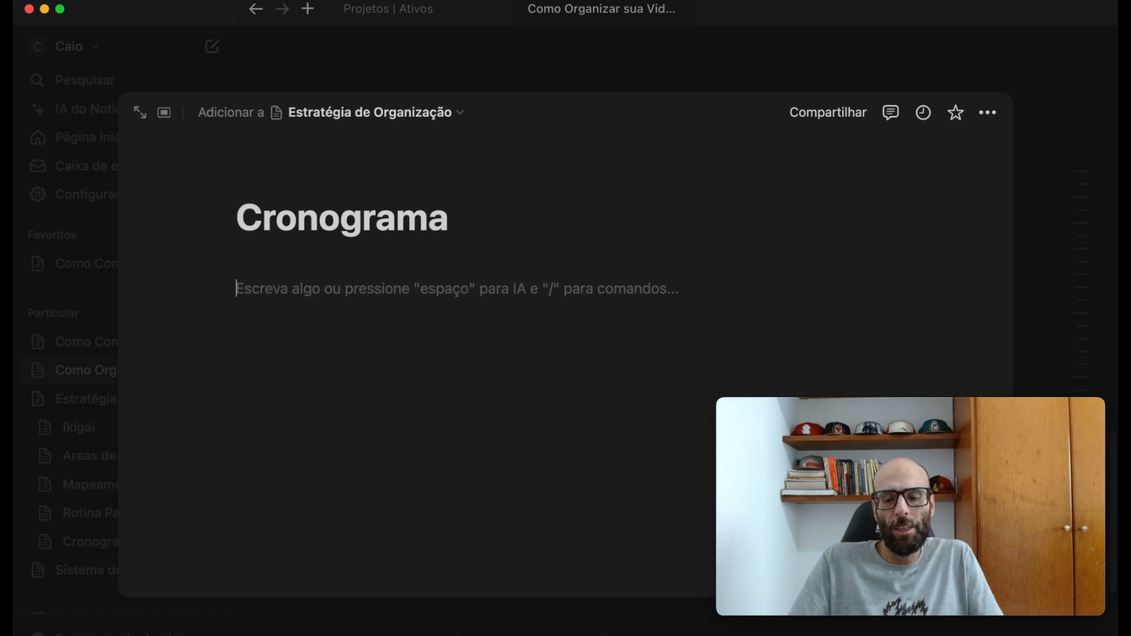
- Write the first schedule entry "07:00 - acordar" on the Cronograma page
text(08)
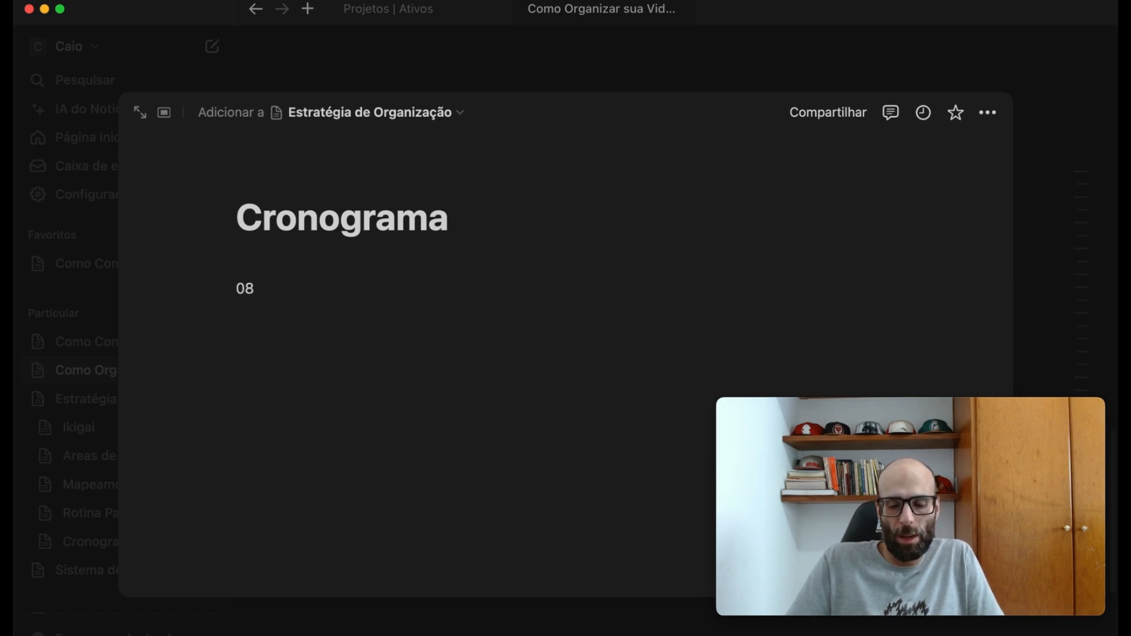
text(7)
key(BackSpace)
key(BackSpace)
text(7:00 - acordar)
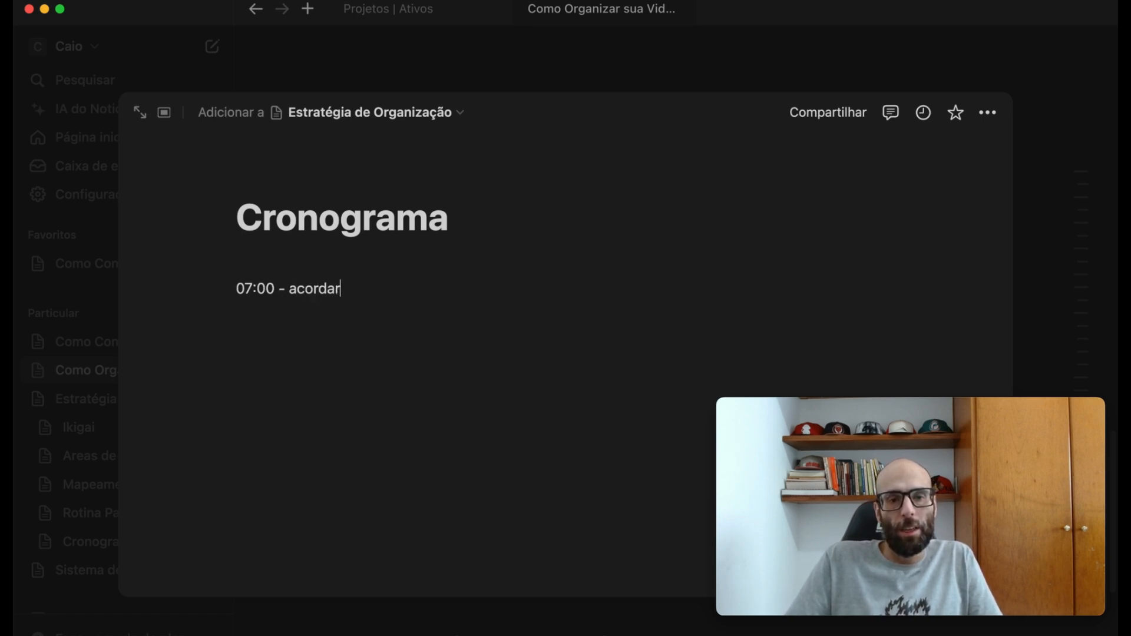
key(Return)
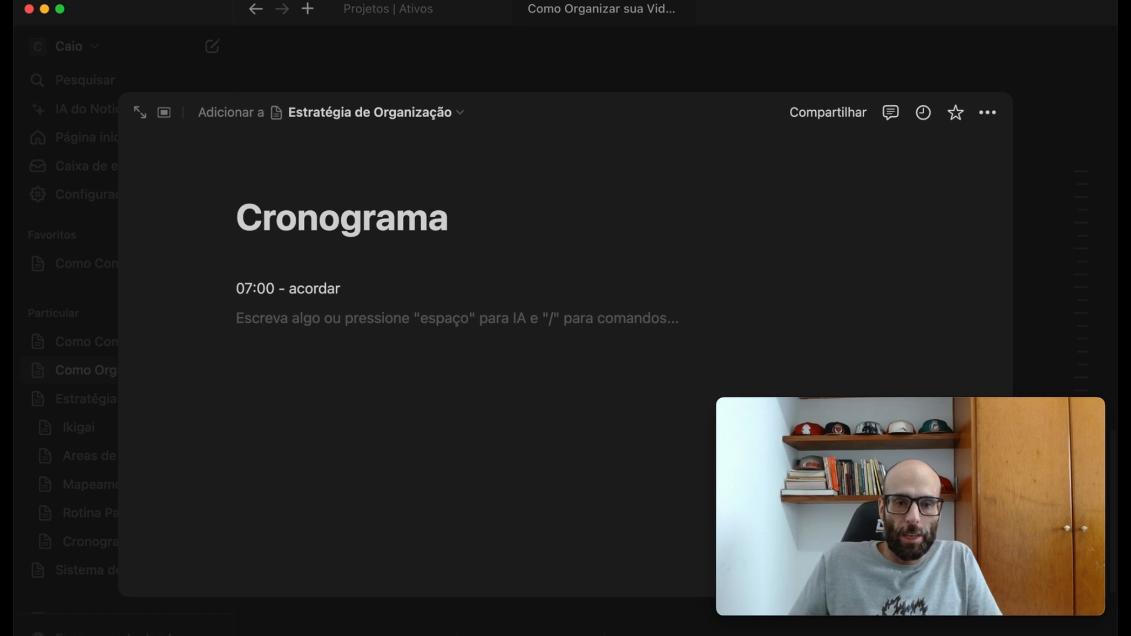
- Insert a top-level heading "Segunda" above the 07:00 entry
click(288, 254)
key(Return)
text(# Segu)
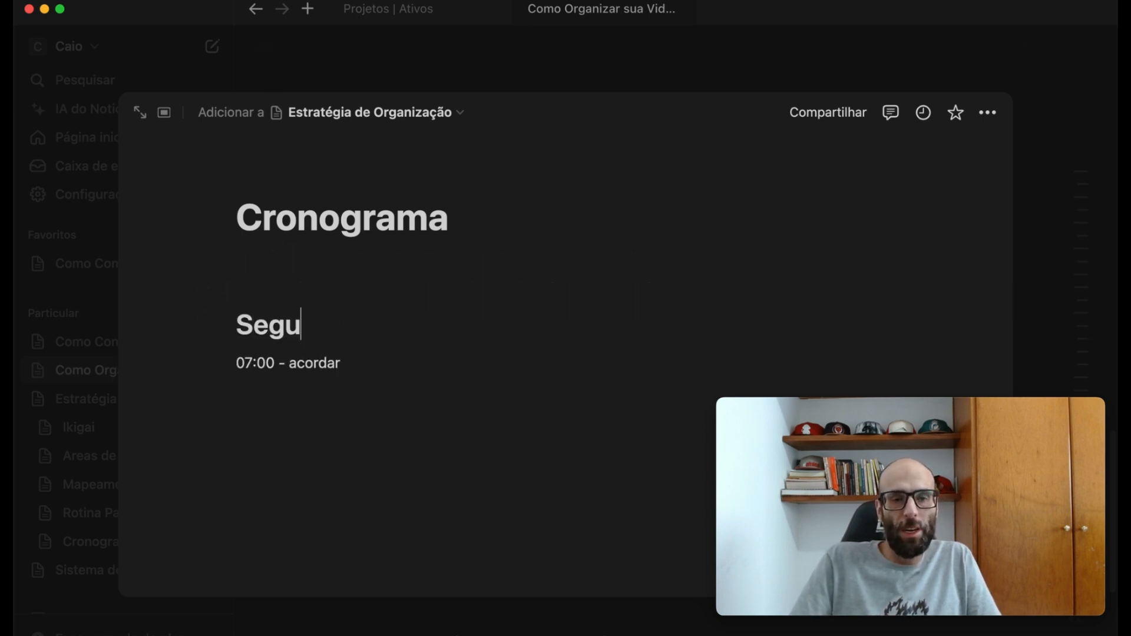
text(nda)
- Add the entry "08:00 - tomar cafe" below the 07:00 line under Segunda
click(356, 369)
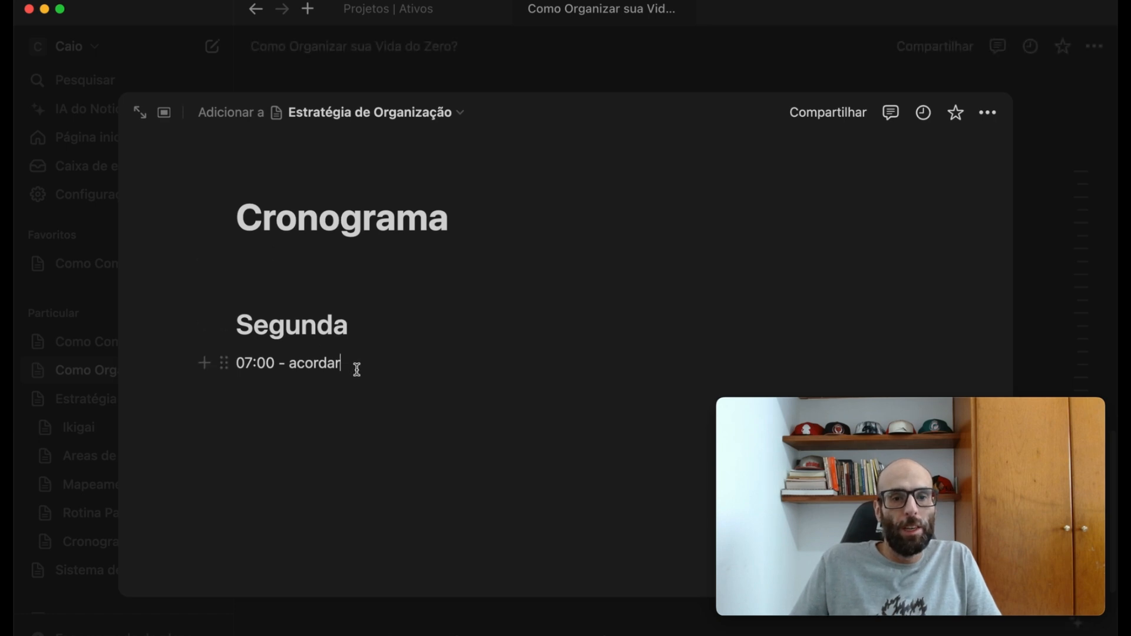
key(Return)
text(0)
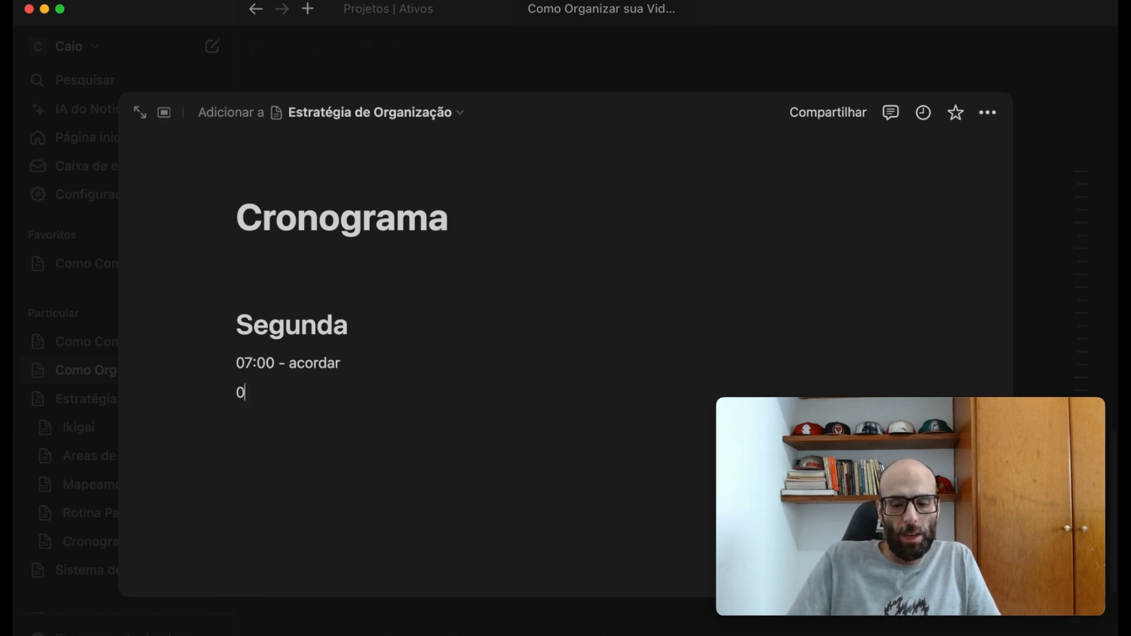
text(8:00 - )
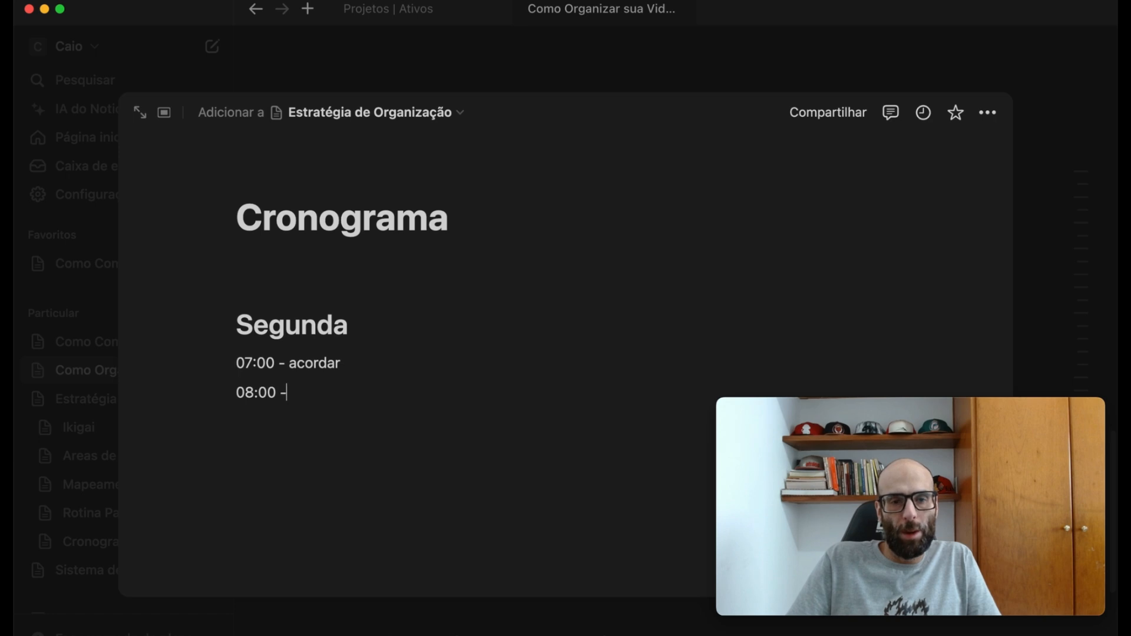
text(tomar cafe)
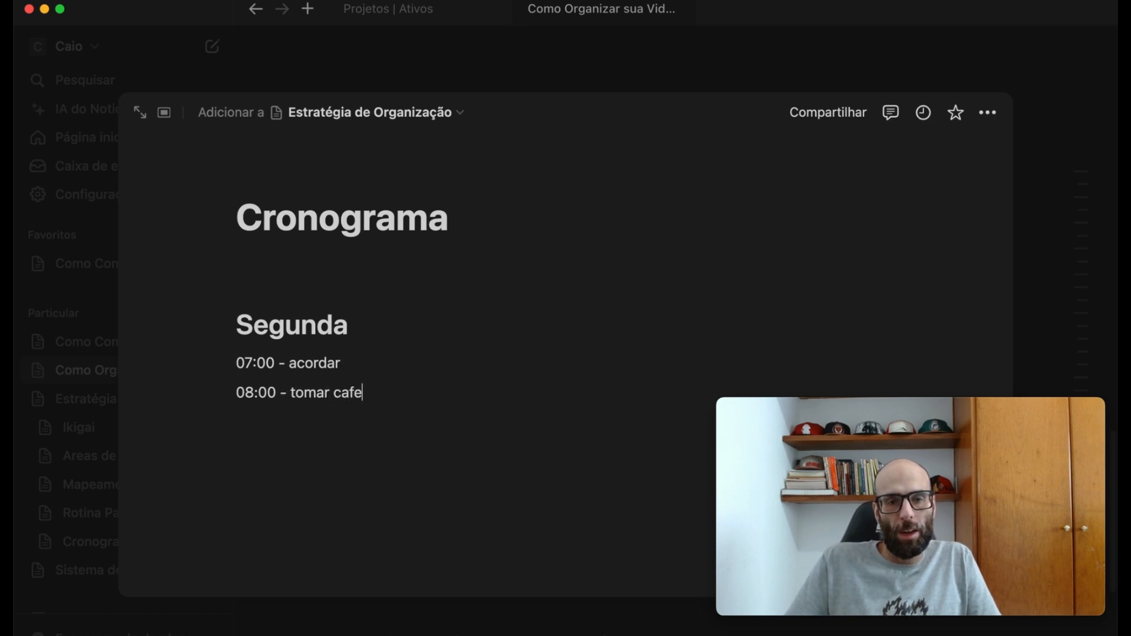
- Add the entry "09:00 - chegar no trabalho" to the Segunda schedule
key(Return)
text(09)
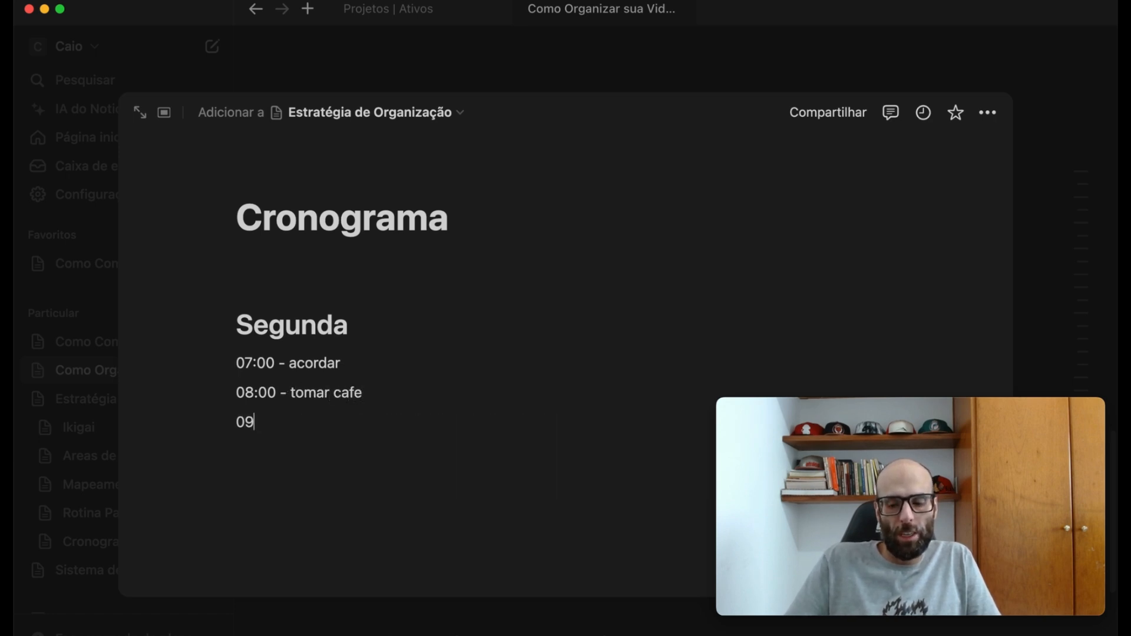
text(:00 - chegar tr)
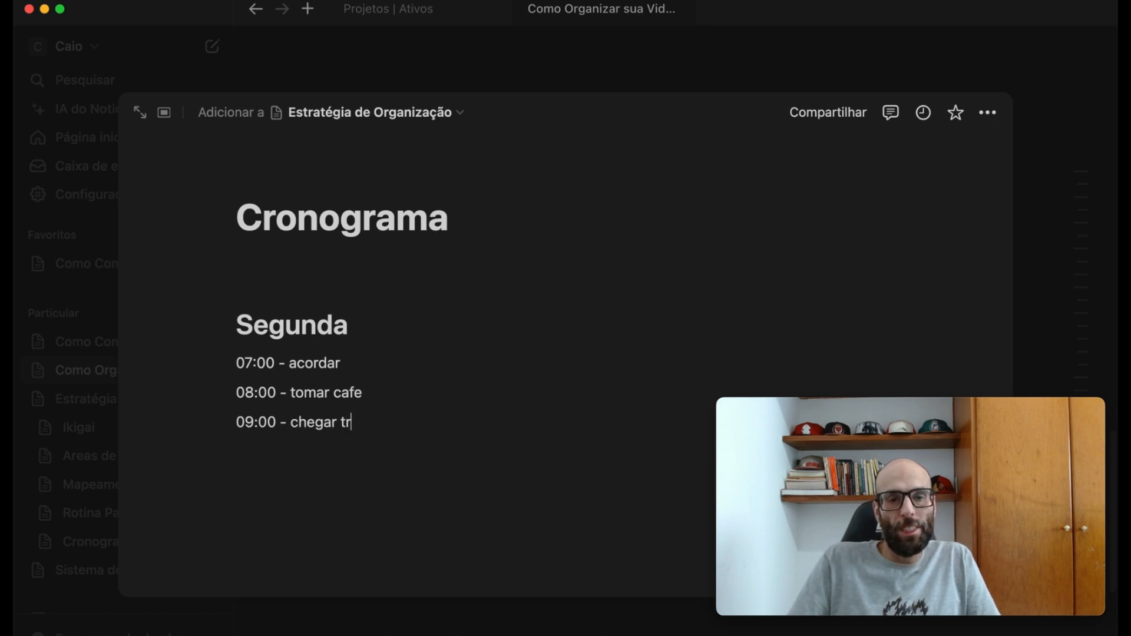
text(abal)
key(BackSpace)
key(BackSpace)
key(BackSpace)
key(BackSpace)
key(BackSpace)
key(BackSpace)
text(no trabal)
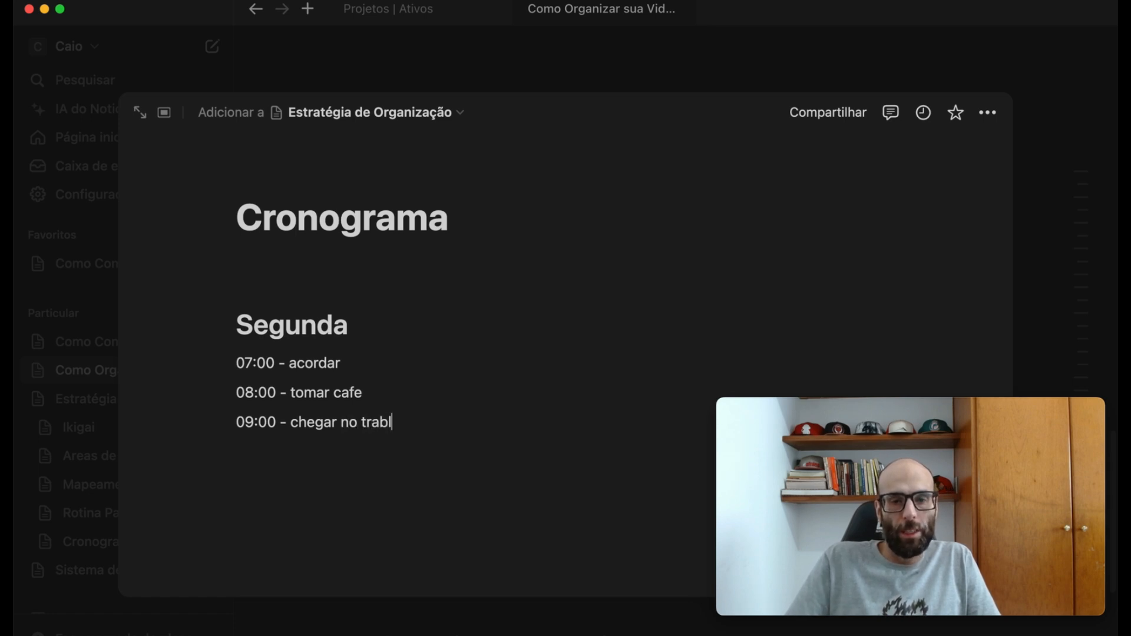
key(BackSpace)
key(BackSpace)
text(alho)
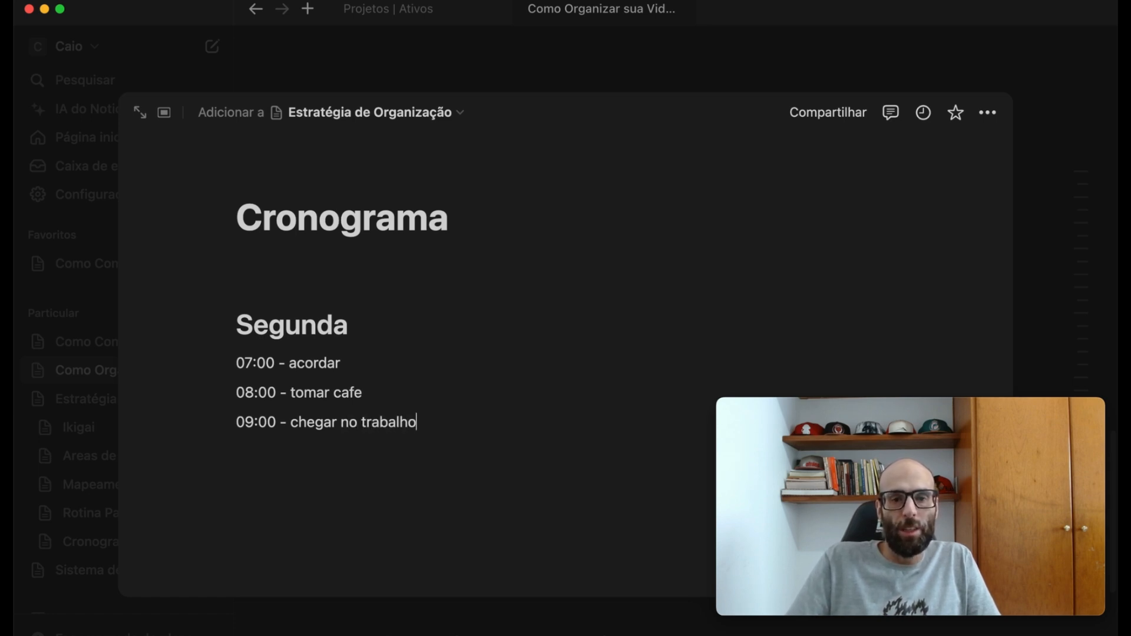
- Add the entry "18:00 - Sair do trabalho" to the Segunda schedule
key(Return)
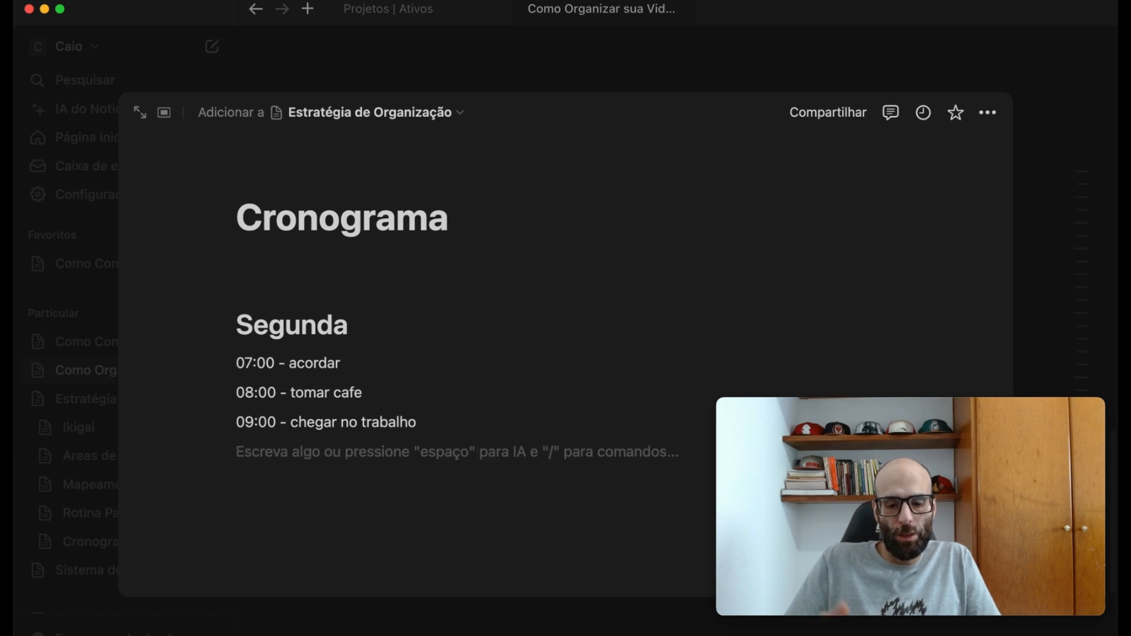
text(18:00 )
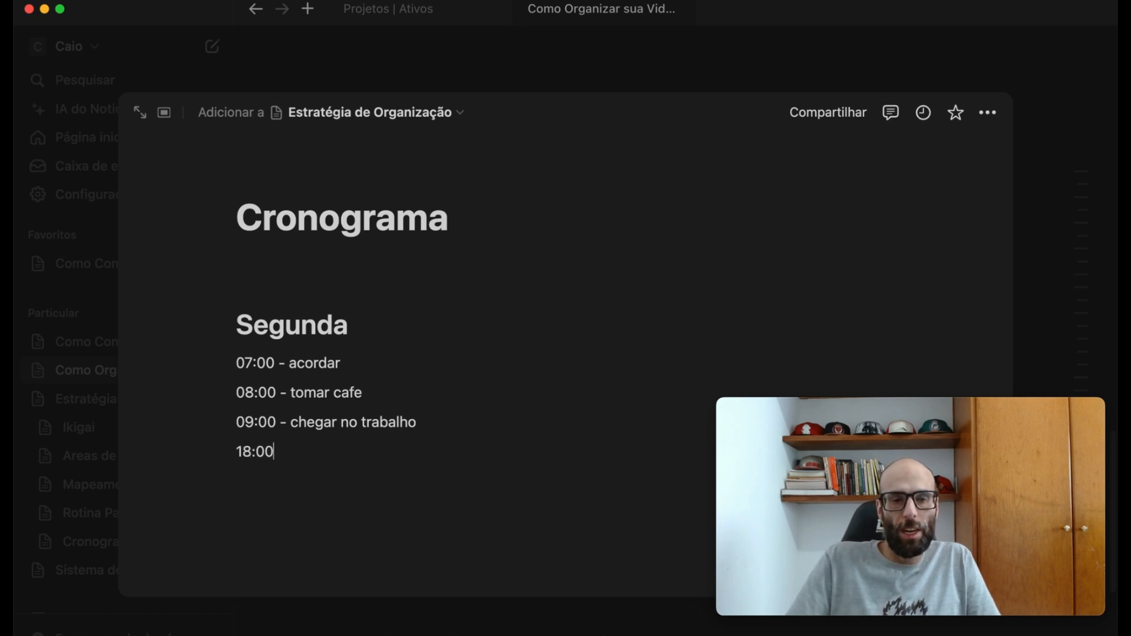
text(- Saird)
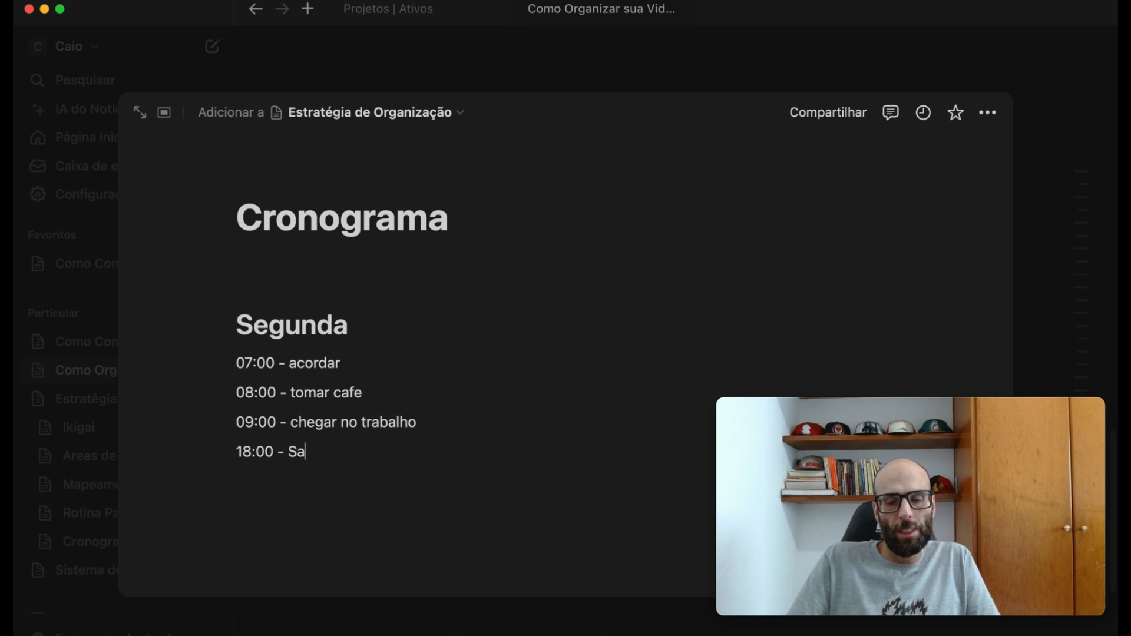
key(BackSpace)
key(BackSpace)
text(r do trablho)
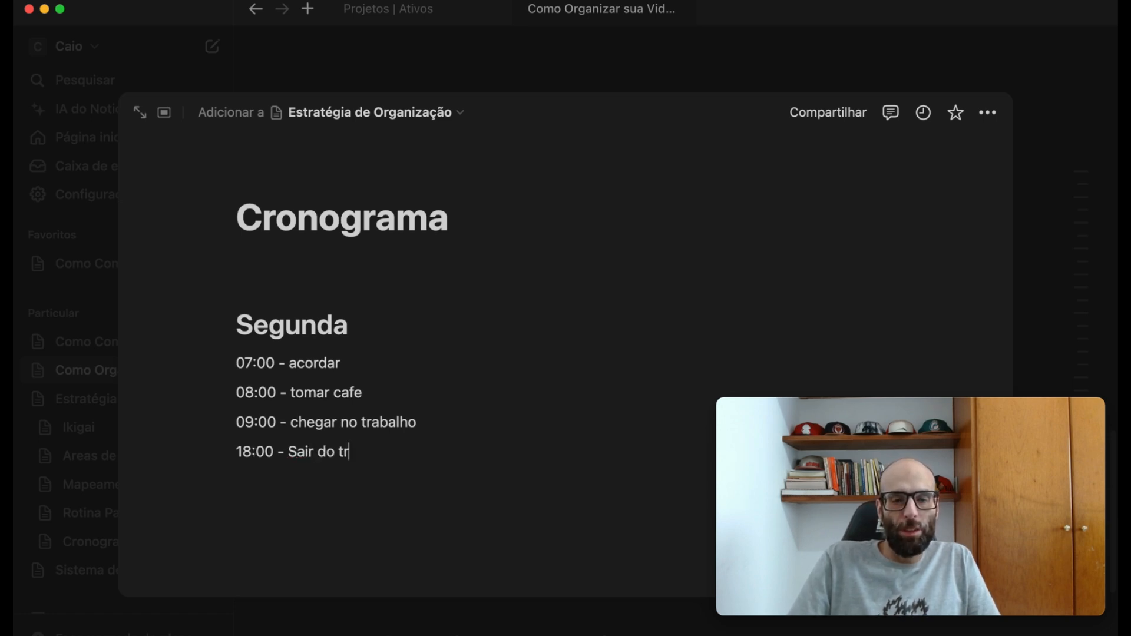
key(BackSpace)
key(BackSpace)
key(BackSpace)
text(alho)
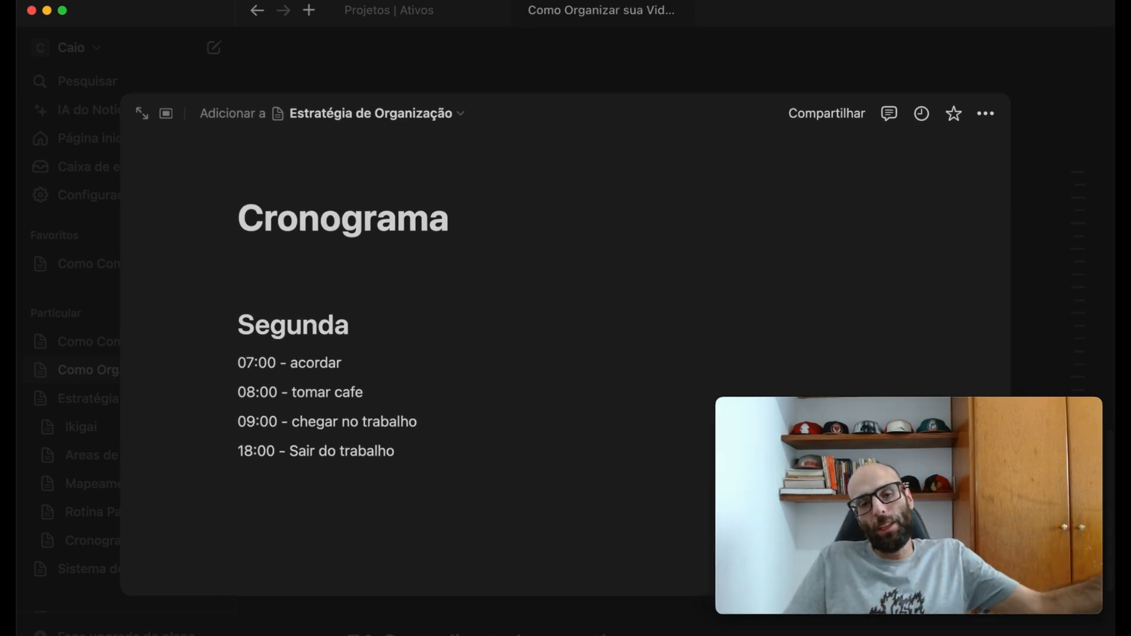
- Add the entry "19:00 - chegar em casa" to the Segunda schedule
key(Return)
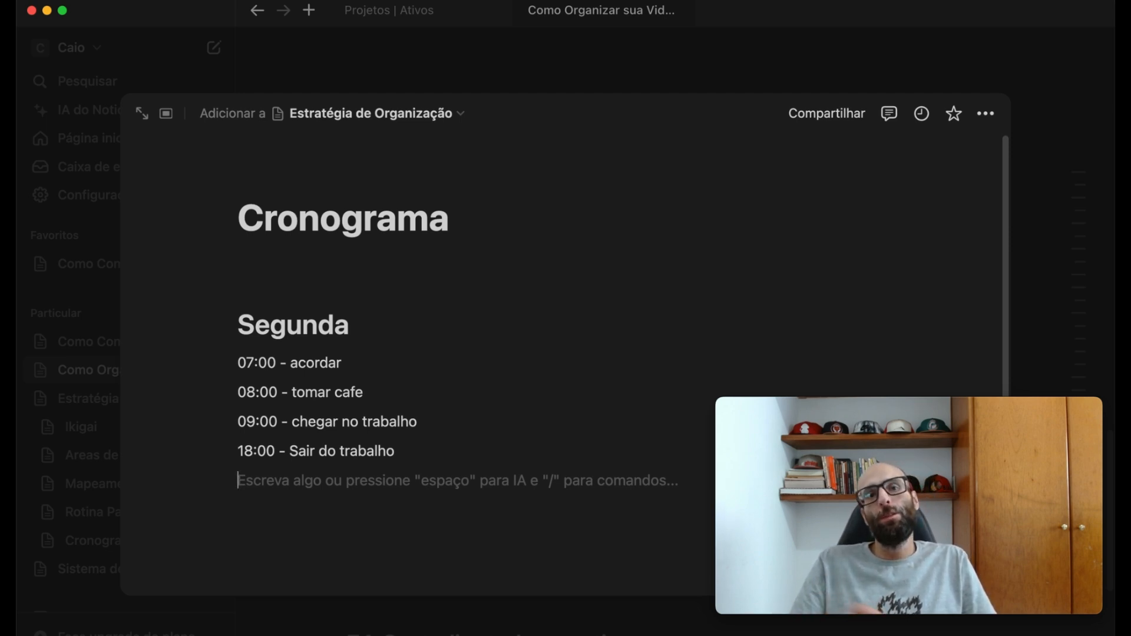
text(19)
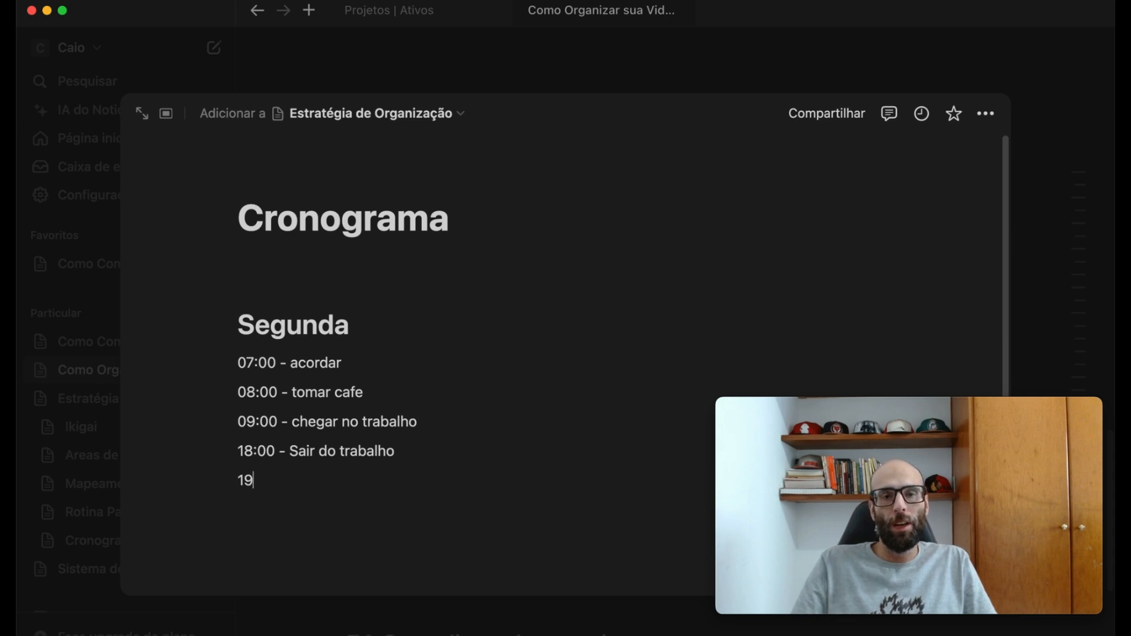
text(:0)
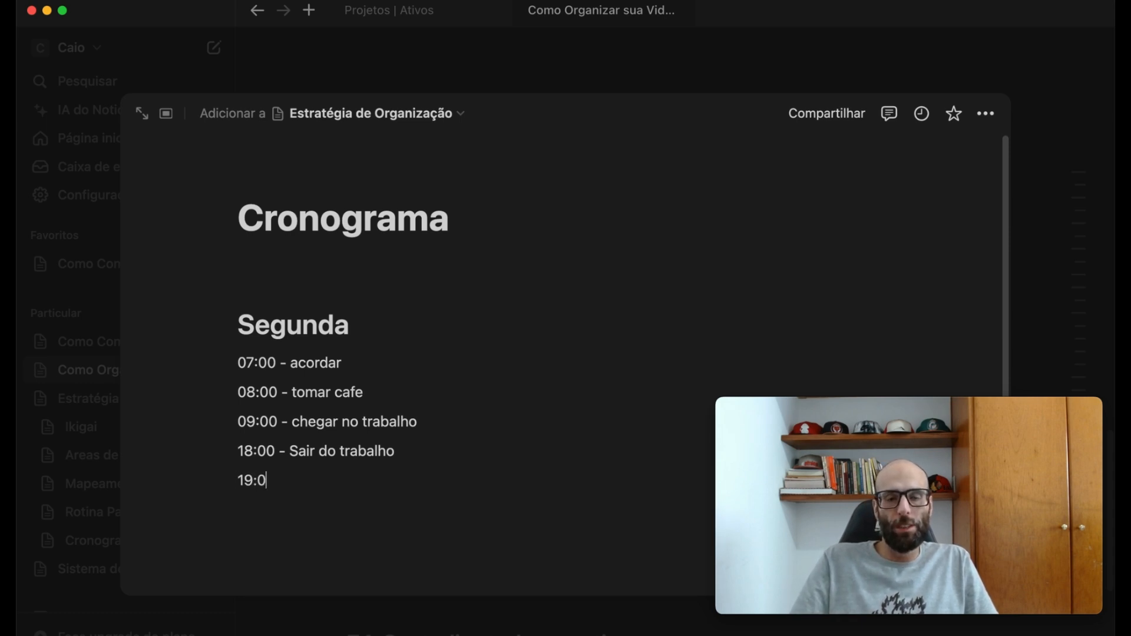
text(0 - chegar em casa)
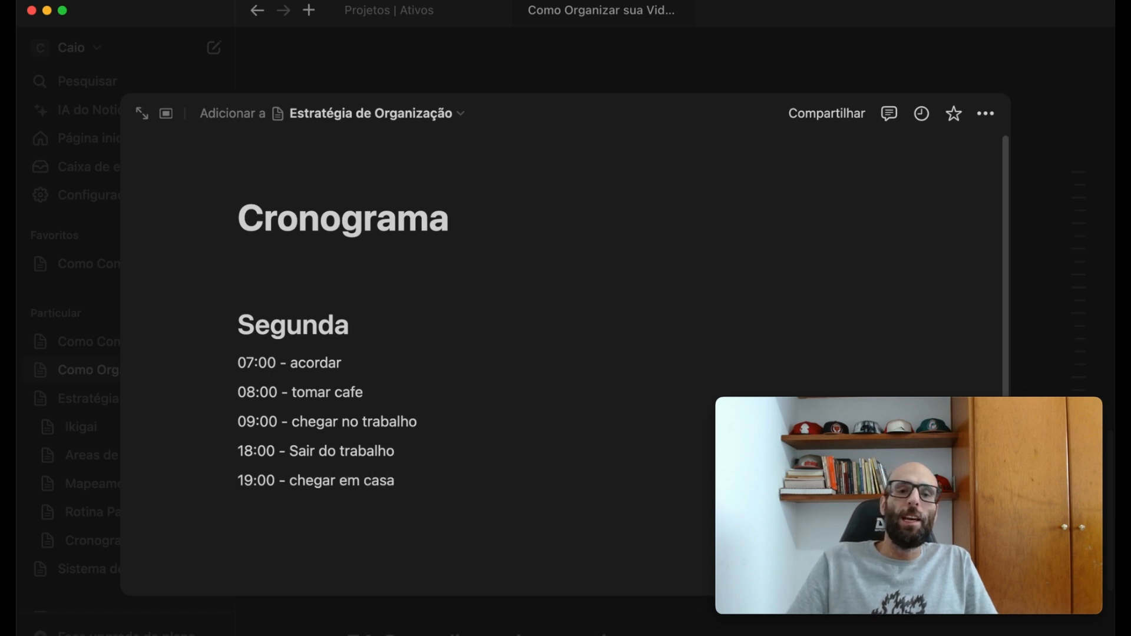
- Add the entry "20:00 - Estudaer" on a new line of the Segunda schedule
key(Return)
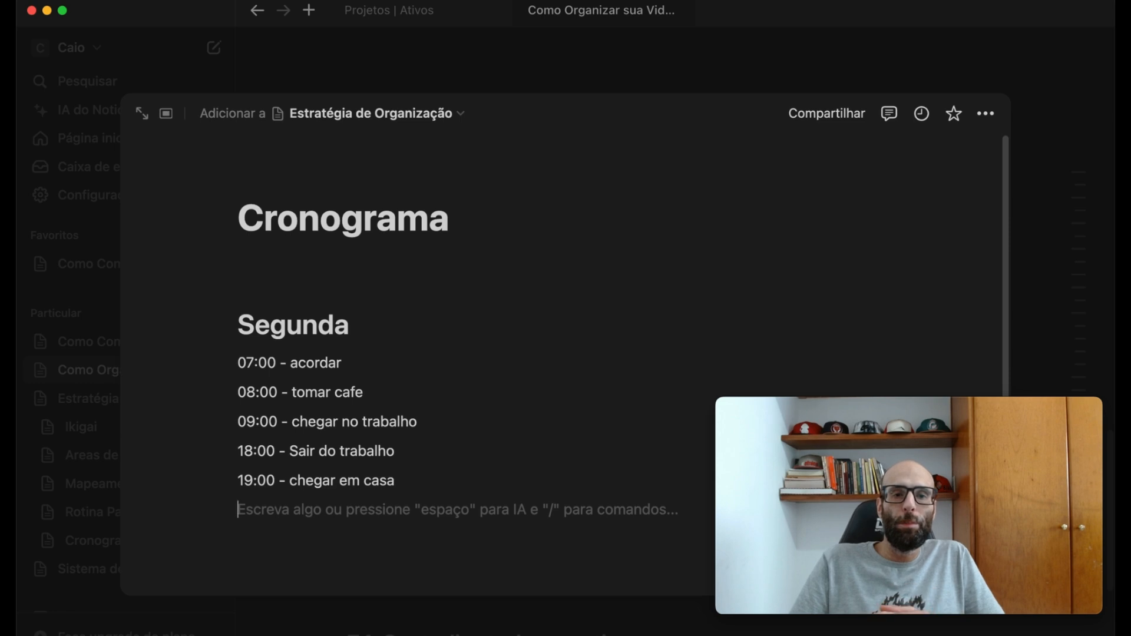
text(20)
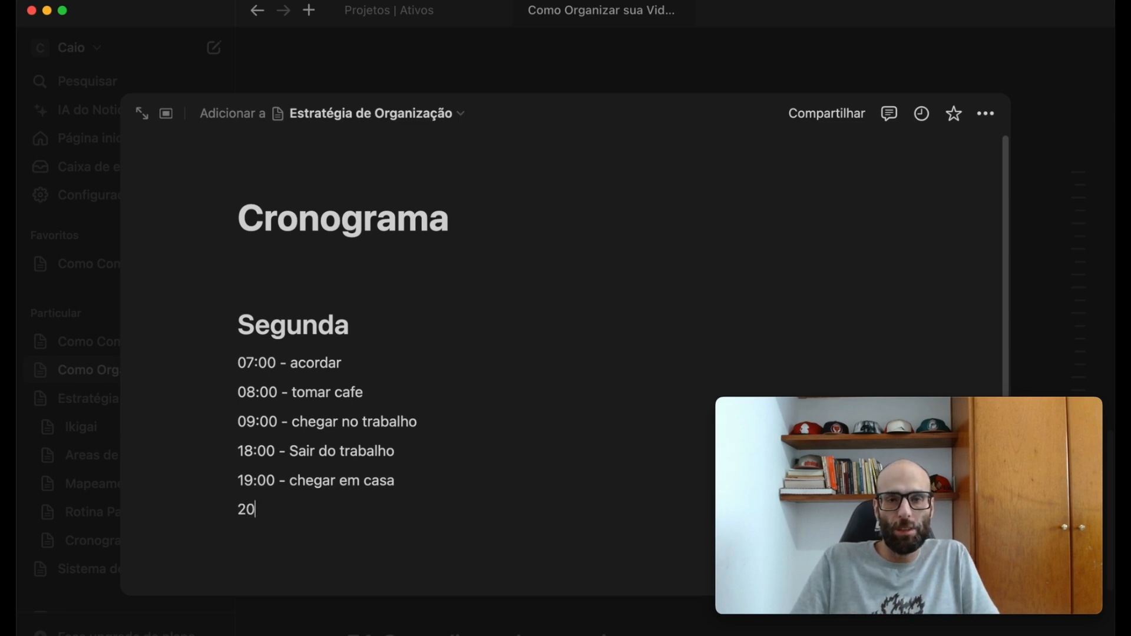
text(:00 )
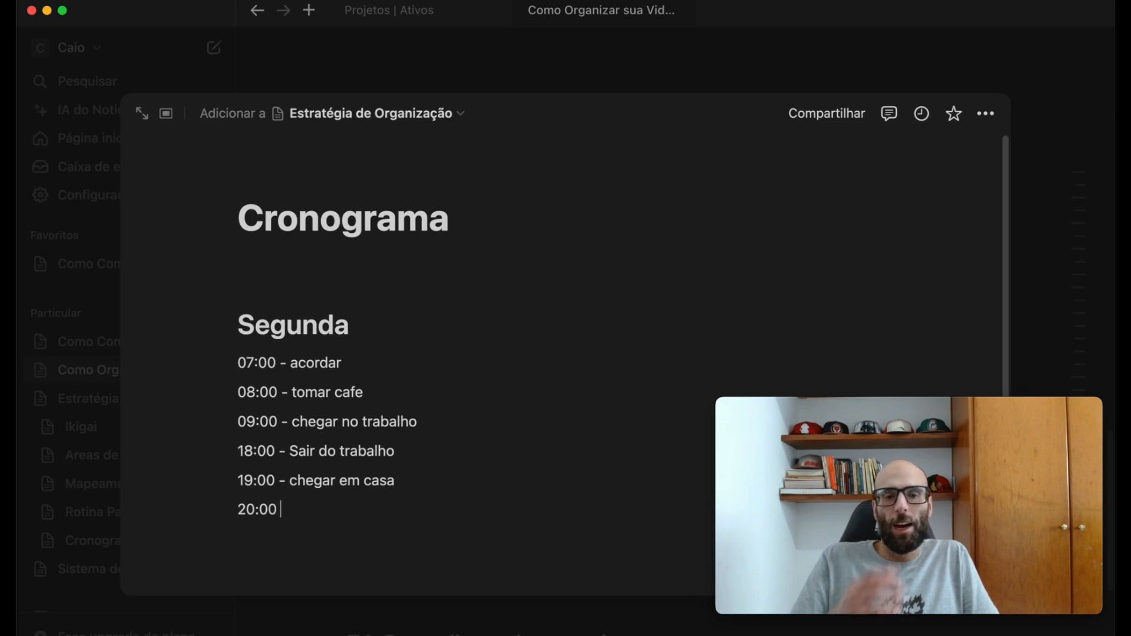
text(-)
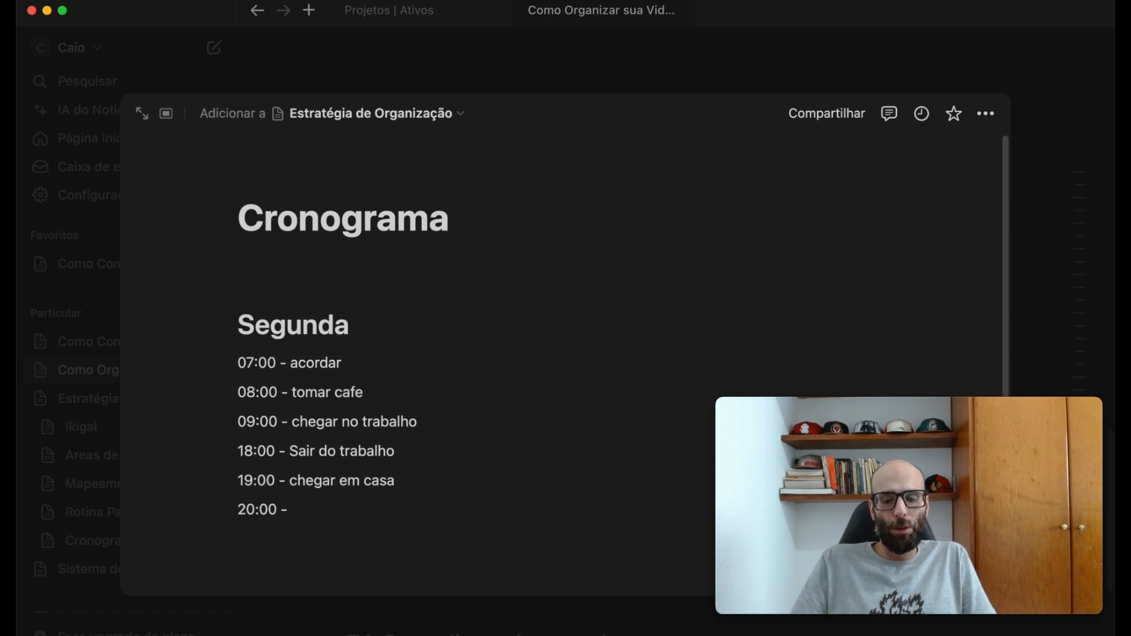
text( Estudaer)
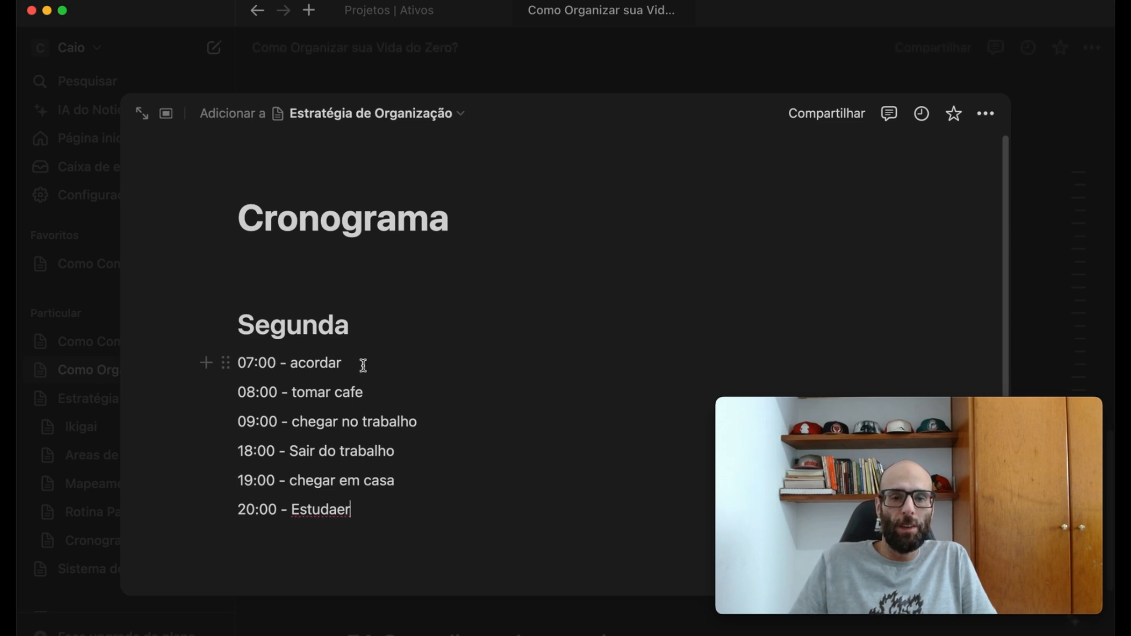
- Correct the misspelled activity in the last Segunda entry so it reads "20:00 - Estudar"
key(BackSpace)
key(BackSpace)
text(r)
- Duplicate the whole Segunda block, heading included, below the original and retitle the copy "Terça"
drag(383, 499, 228, 317)
key(ctrl+c)
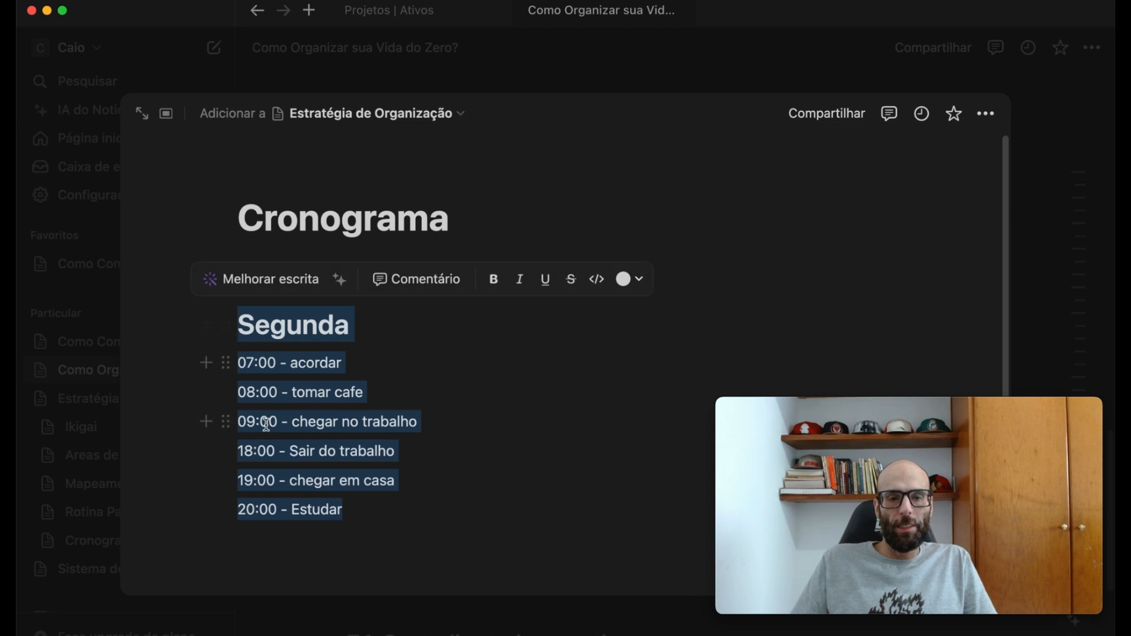
click(290, 553)
scroll(353, 548, down, 1)
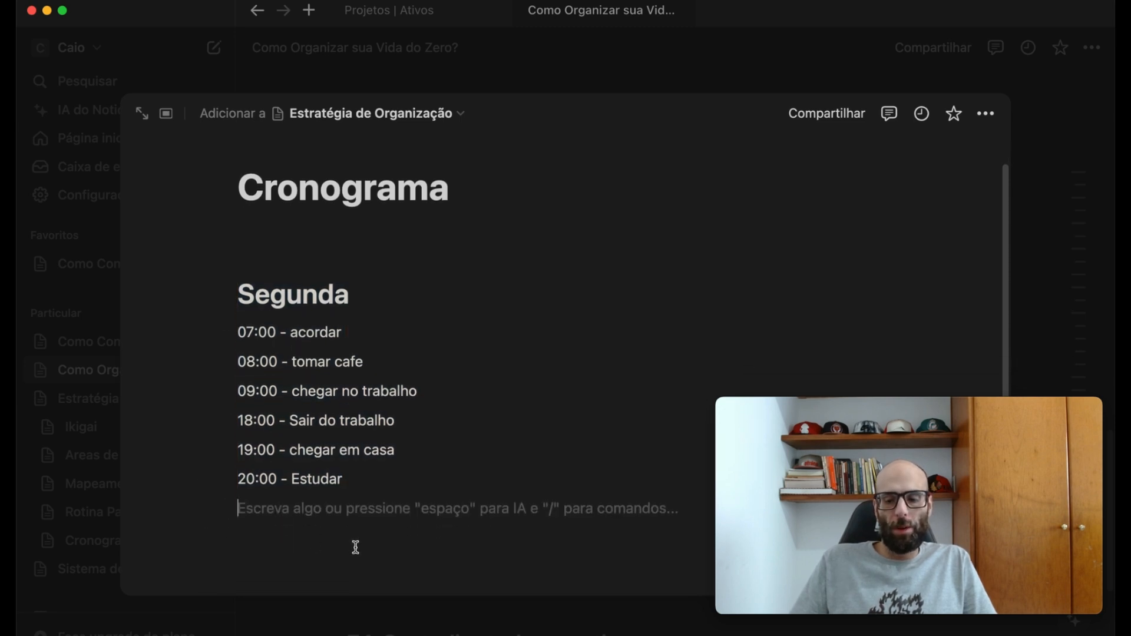
key(Return)
key(ctrl+v)
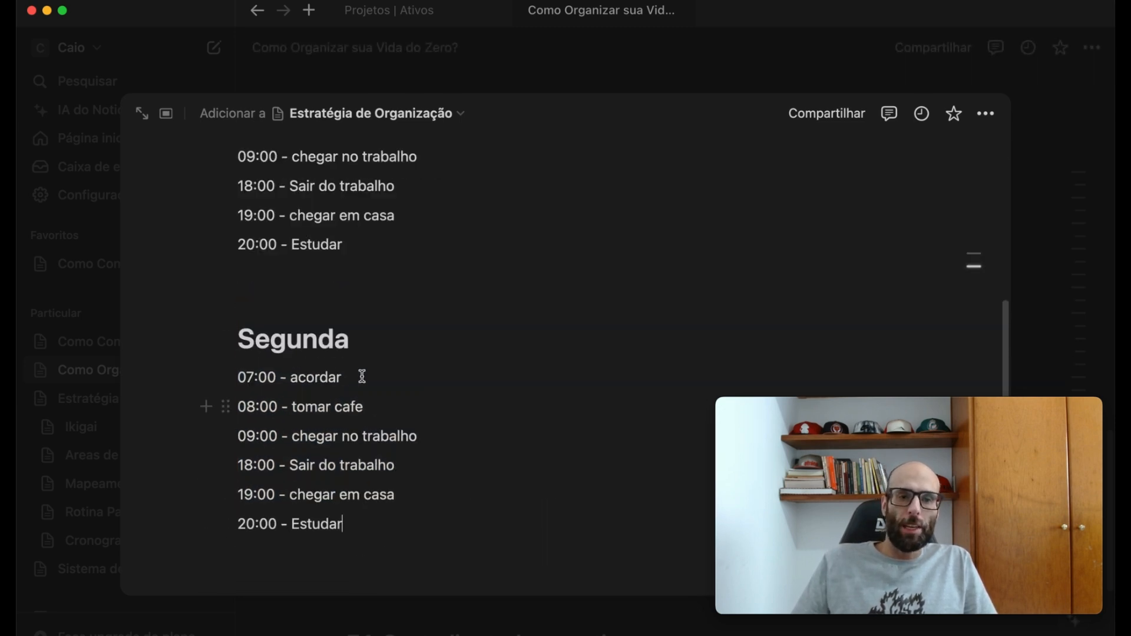
double_click(332, 333)
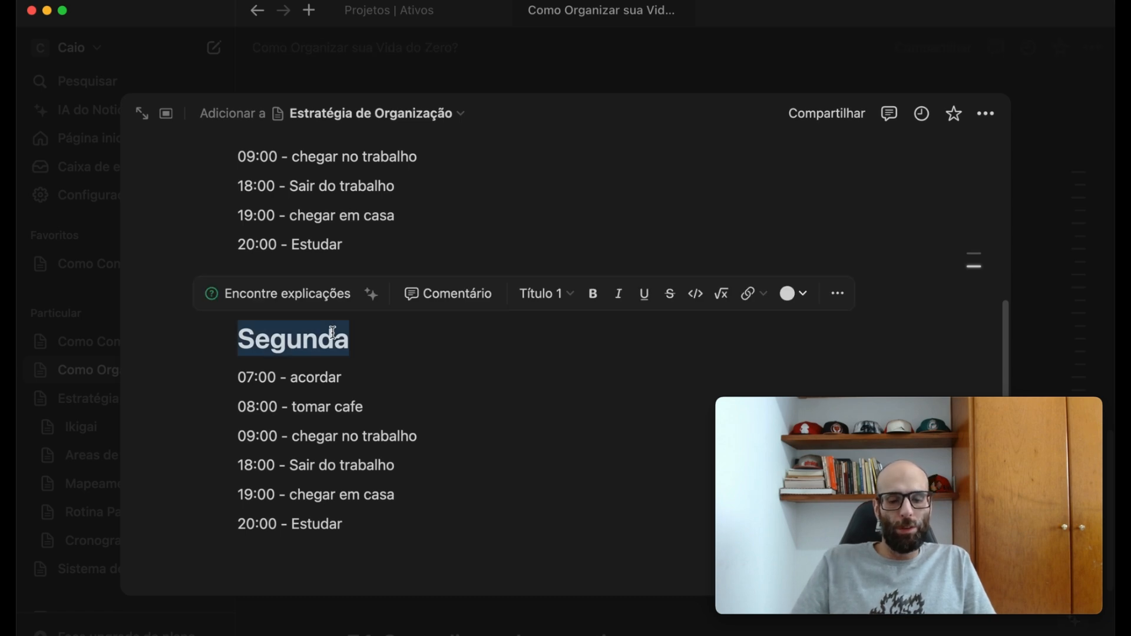
text(Ter')
text(ça)
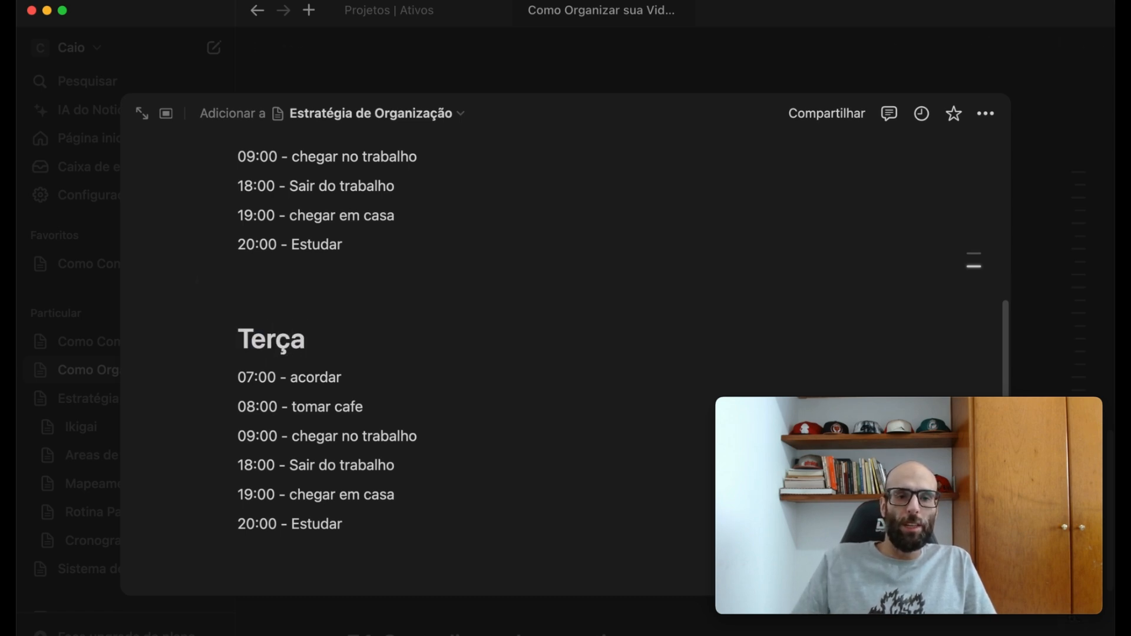
- Replace the activity in the 20:00 entry of the Terça schedule with "Pessoas"
click(316, 534)
double_click(307, 496)
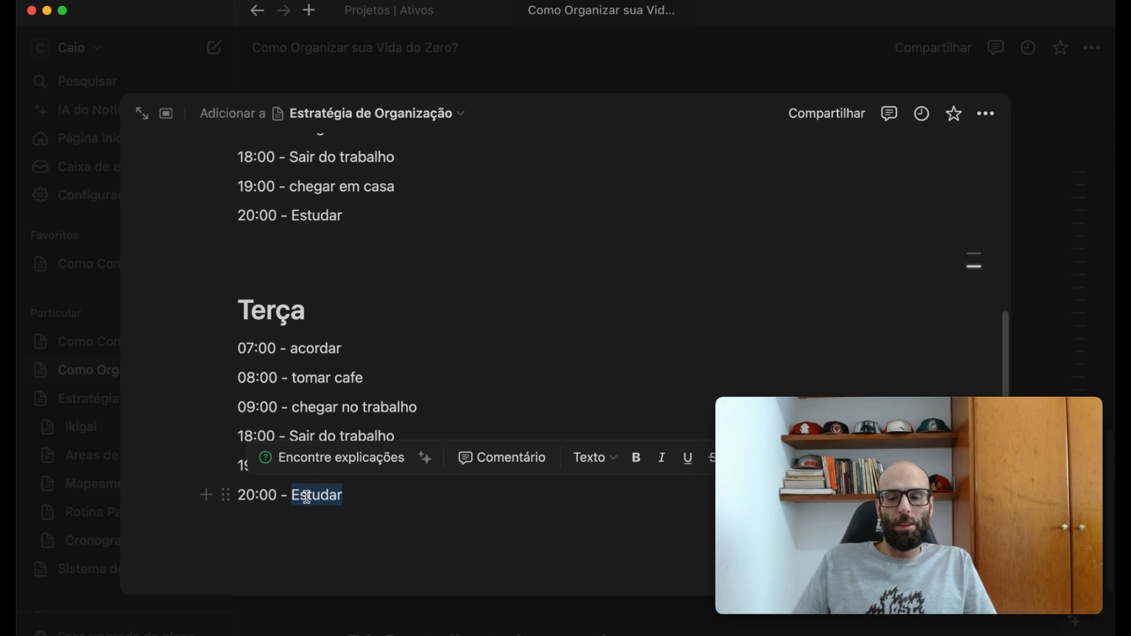
key(BackSpace)
text(PEss)
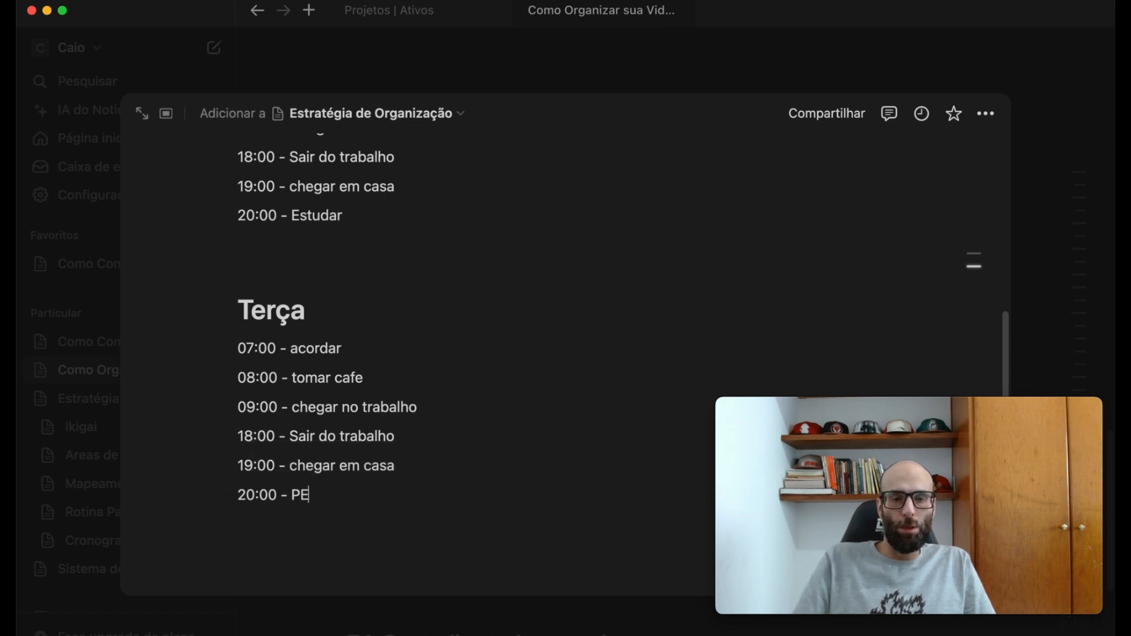
key(BackSpace)
key(BackSpace)
key(BackSpace)
text(essoas)
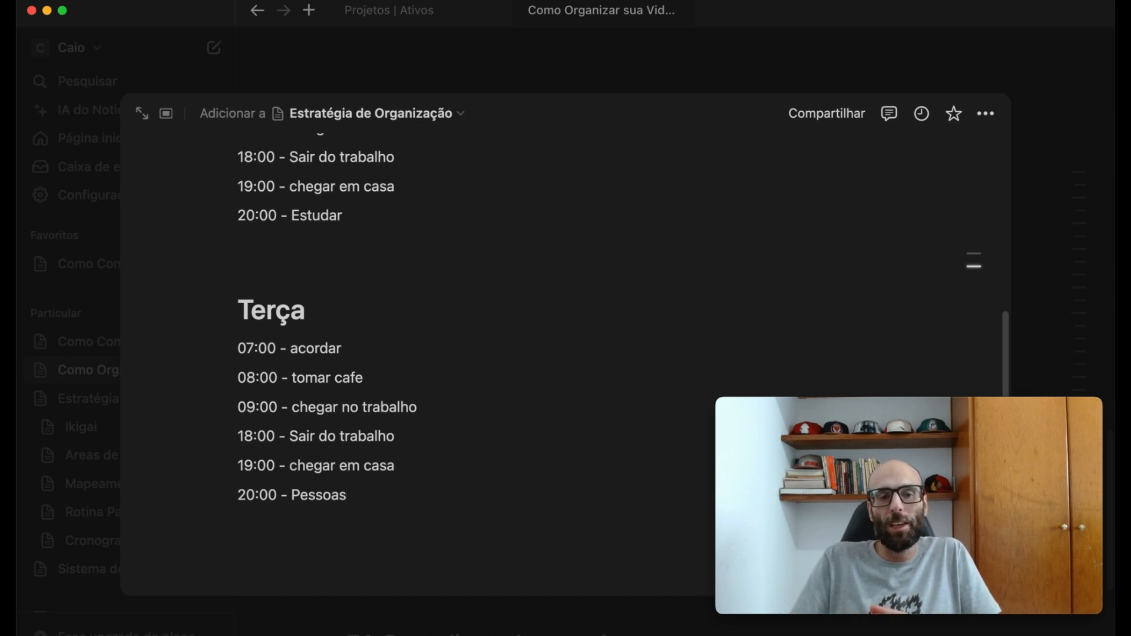
- Duplicate the whole Terça block below itself and retitle the copy "Quarta"
drag(487, 489, 232, 298)
key(super+c)
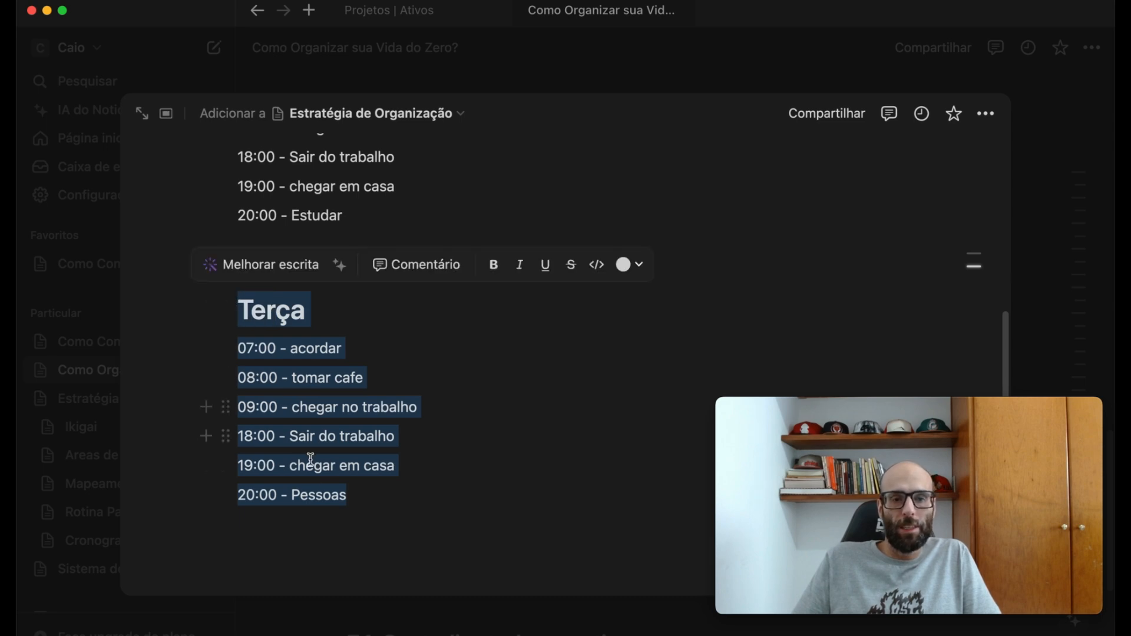
click(298, 532)
key(super+v)
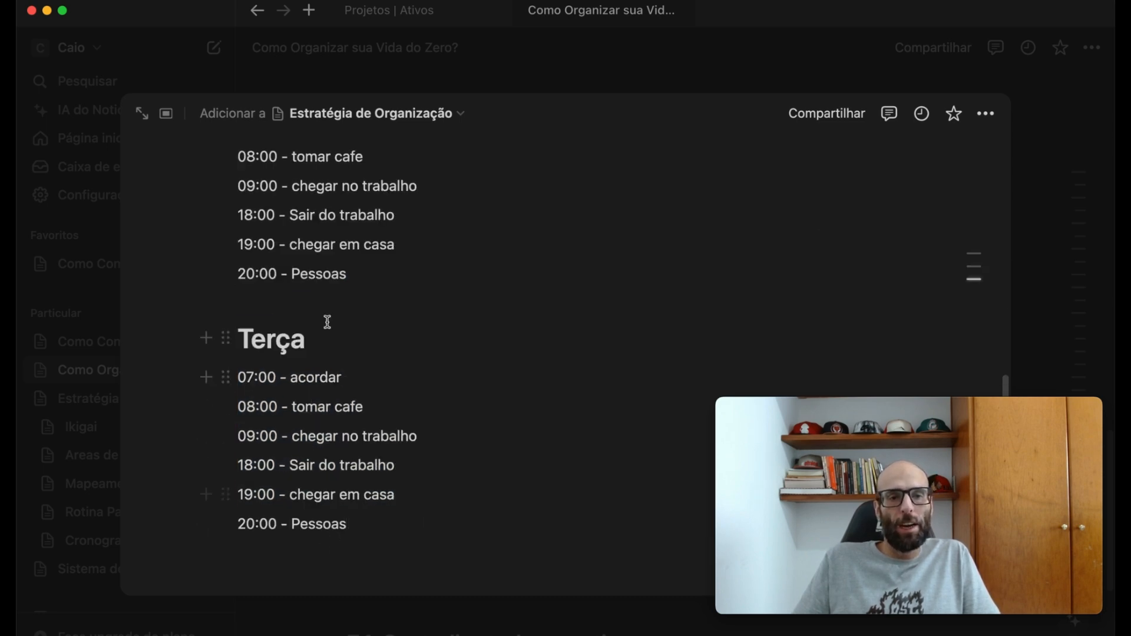
double_click(274, 335)
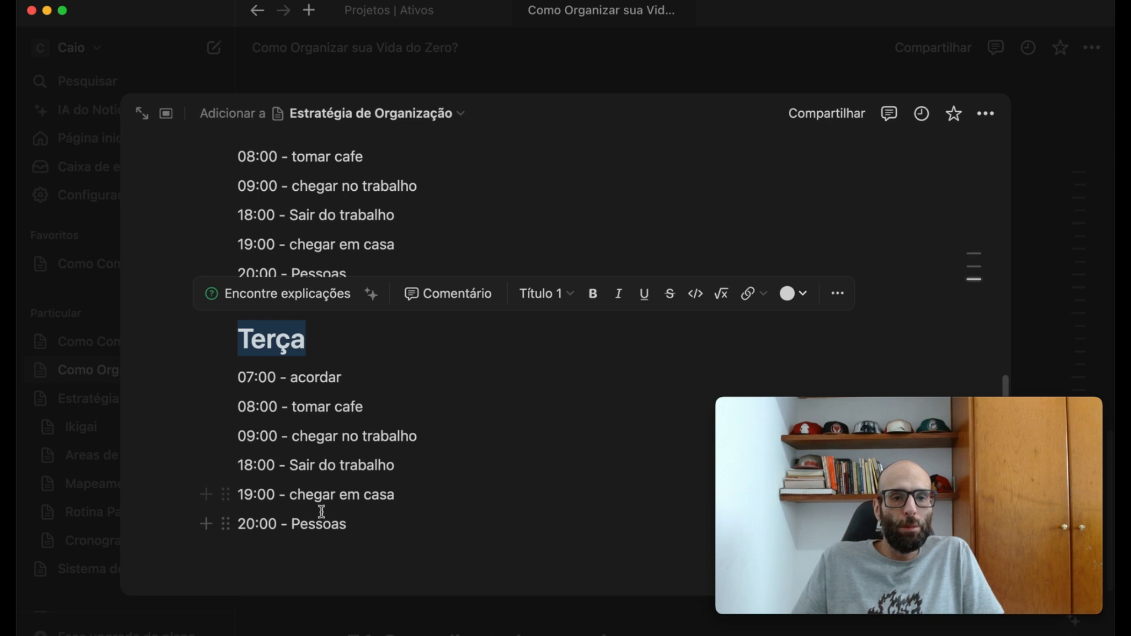
text(Quarta)
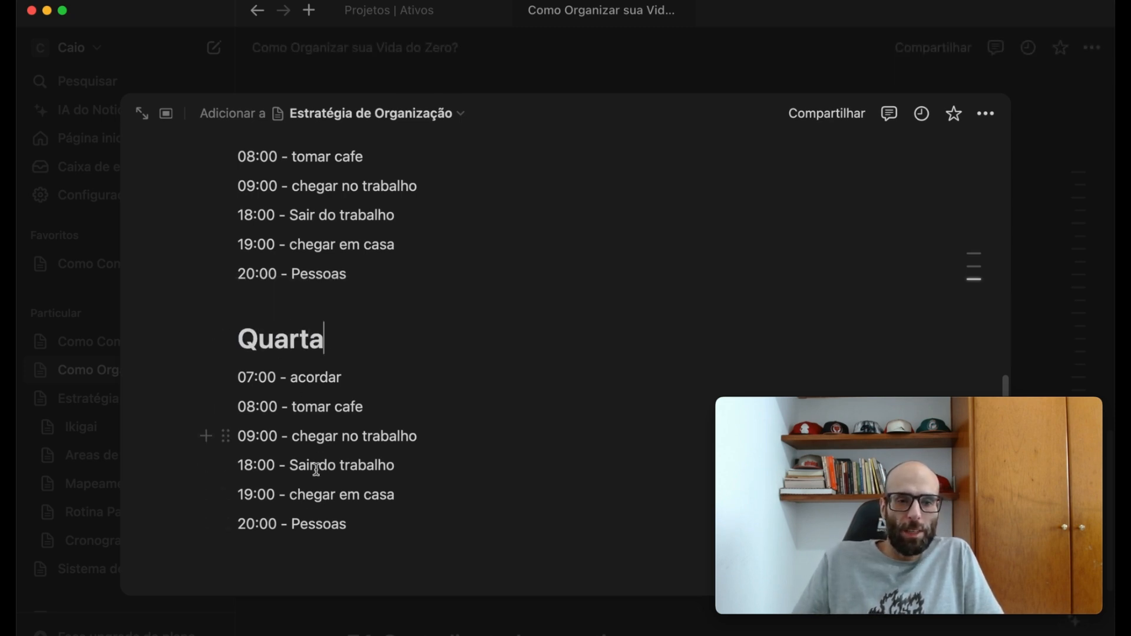
- Replace the activity in the 20:00 entry of the Quarta schedule with "Sou Estrategista"
double_click(319, 525)
text(So)
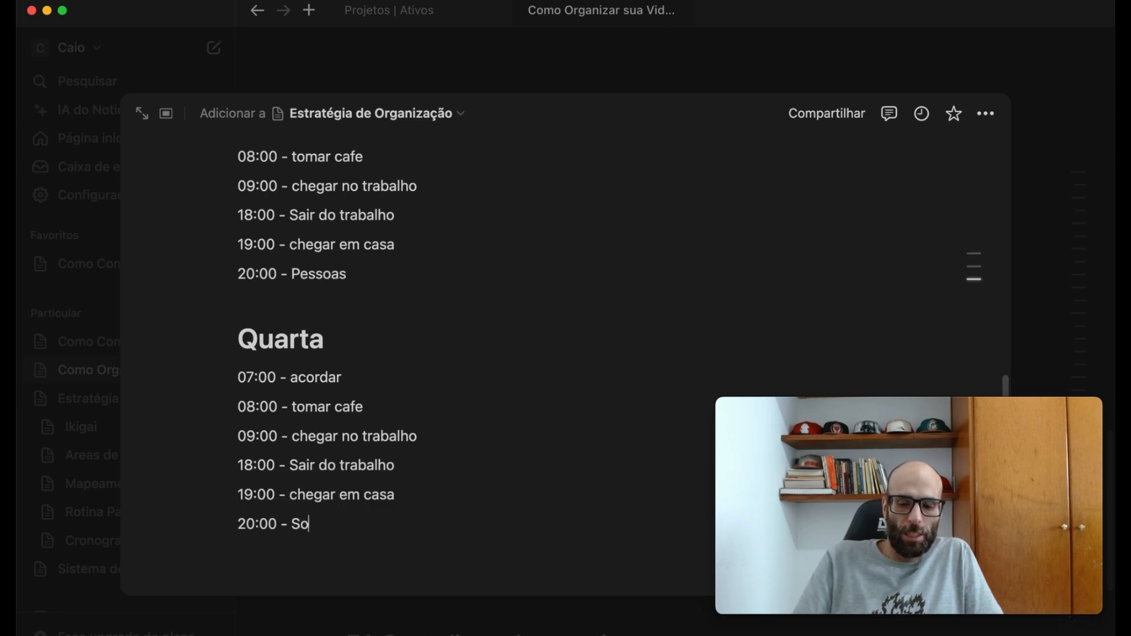
text(u Estrategista)
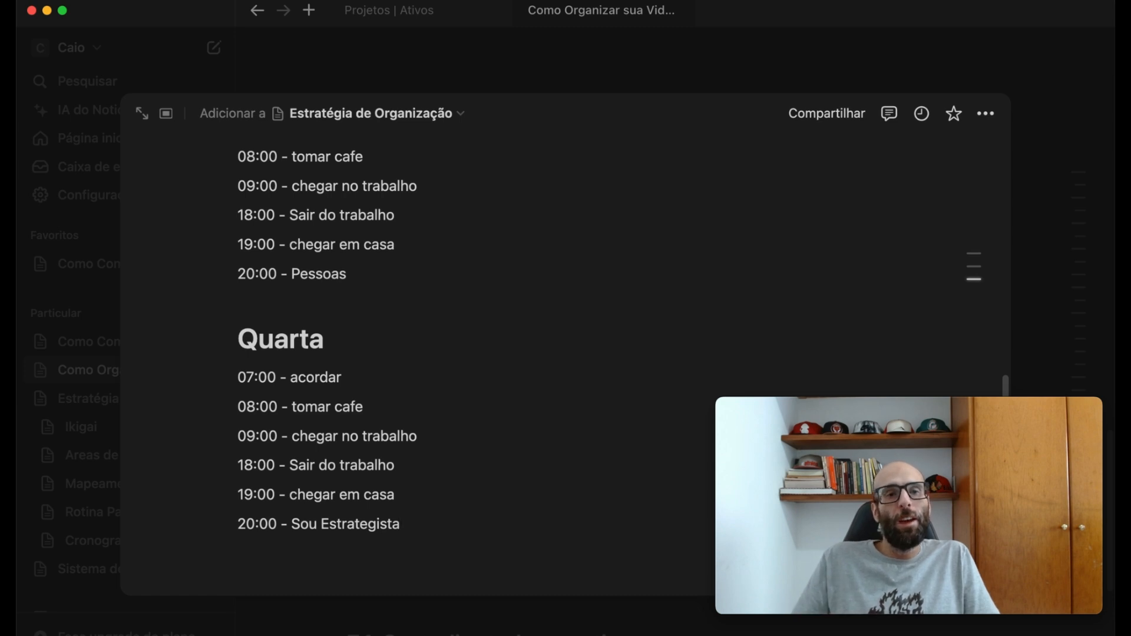
scroll(421, 512, up, 6)
scroll(422, 511, up, 3)
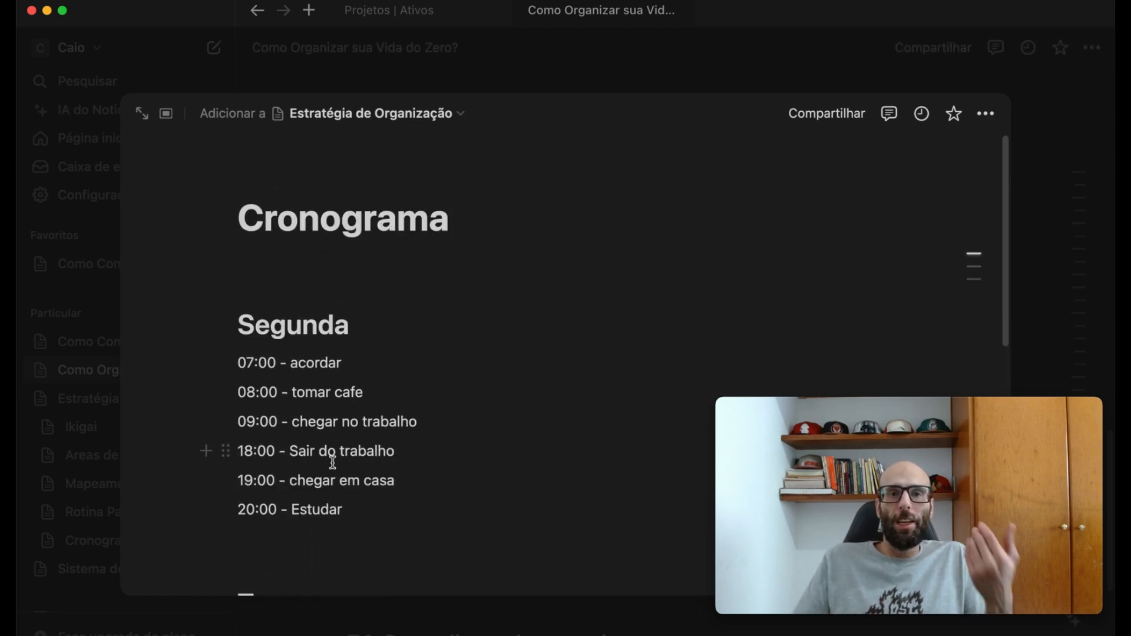
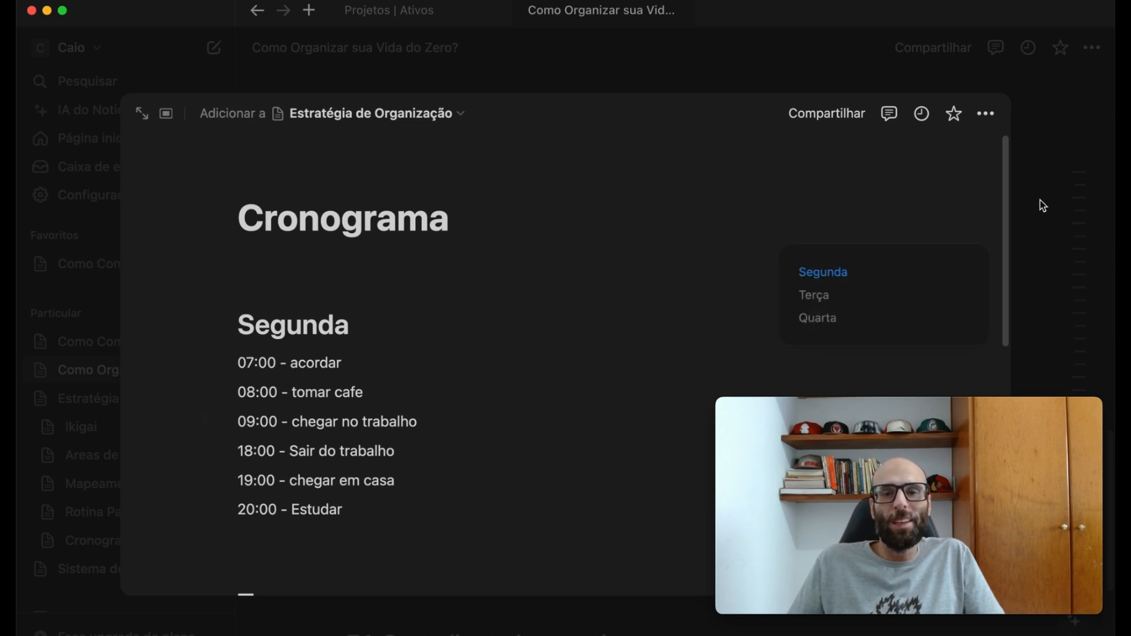
- Close the Cronograma page preview and review the outline's section 6 headings up to "6.7. Revisão Semanal"
scroll(376, 430, down, 10)
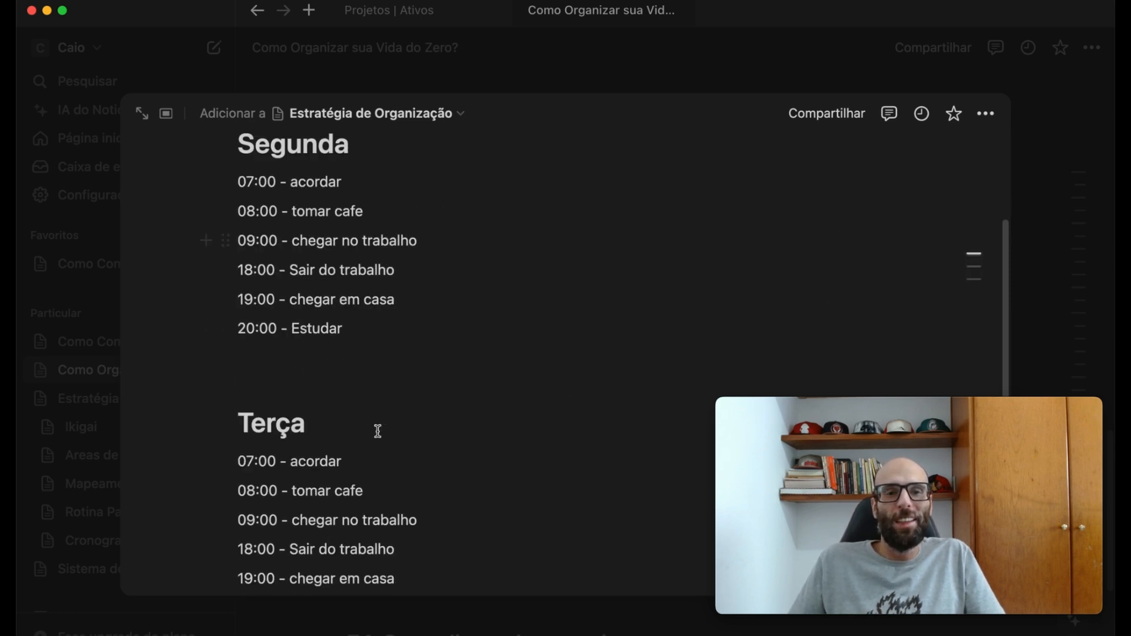
scroll(381, 432, up, 10)
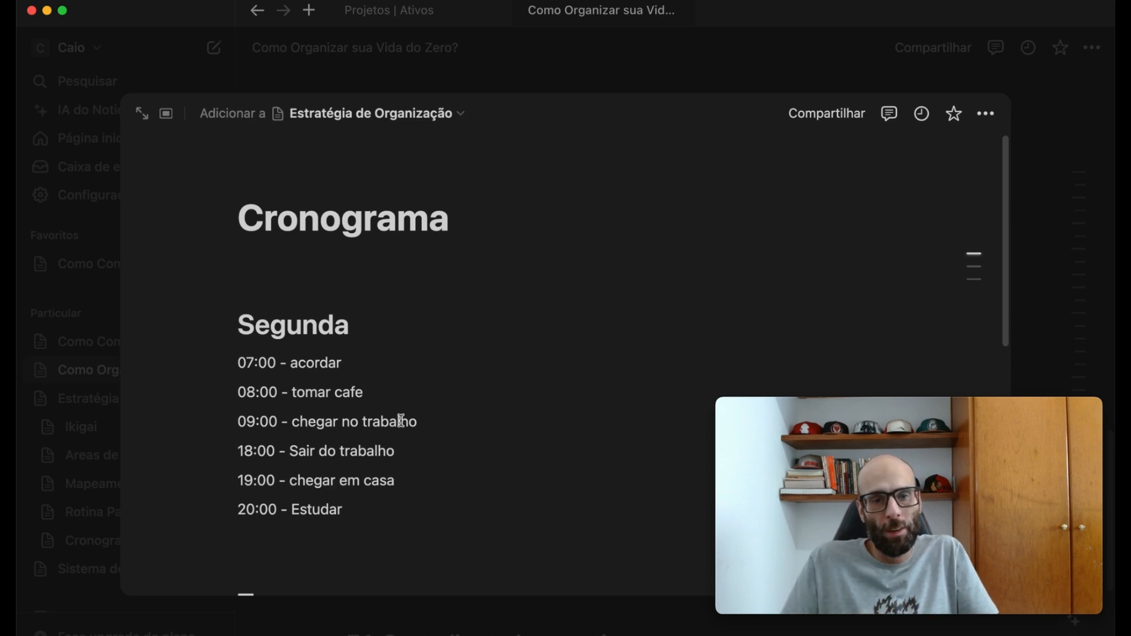
click(1064, 238)
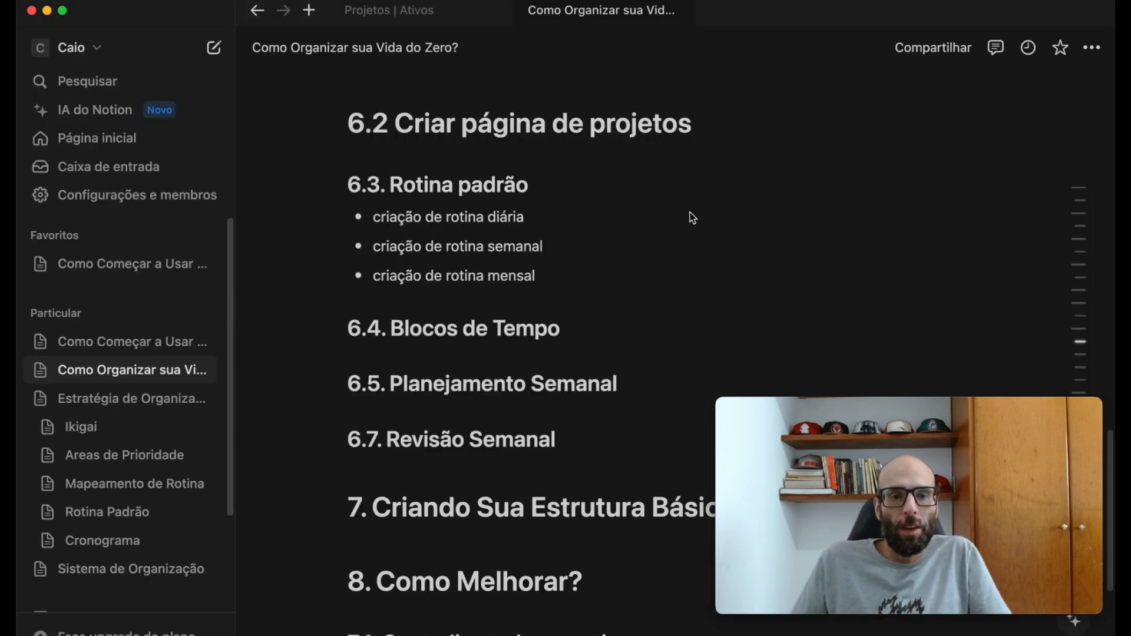
scroll(656, 324, down, 2)
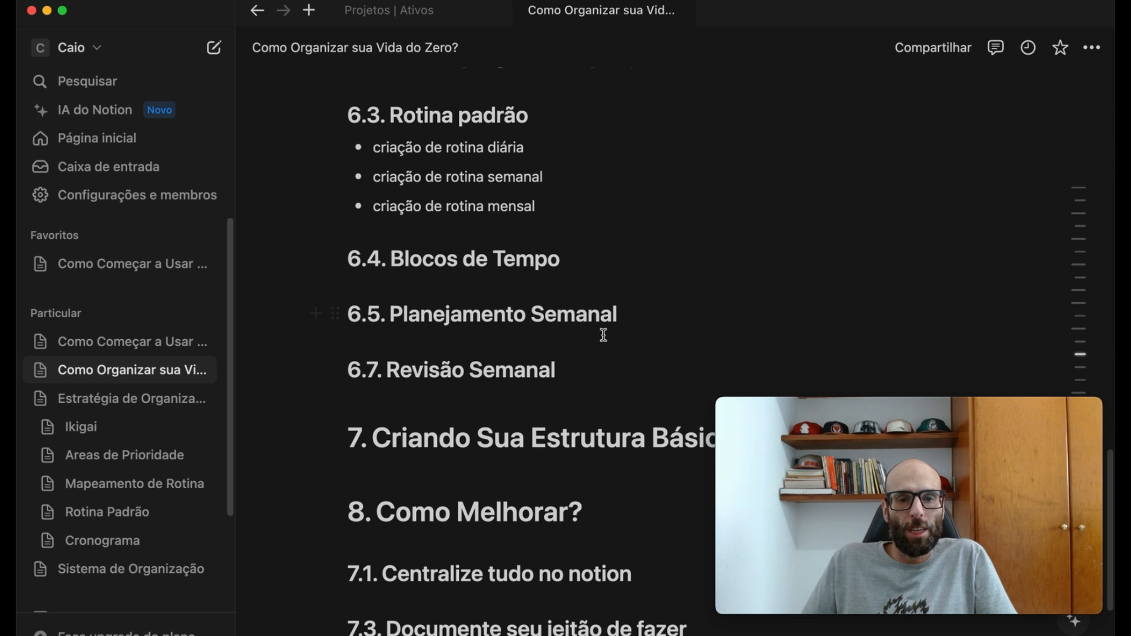
scroll(524, 174, up, 2)
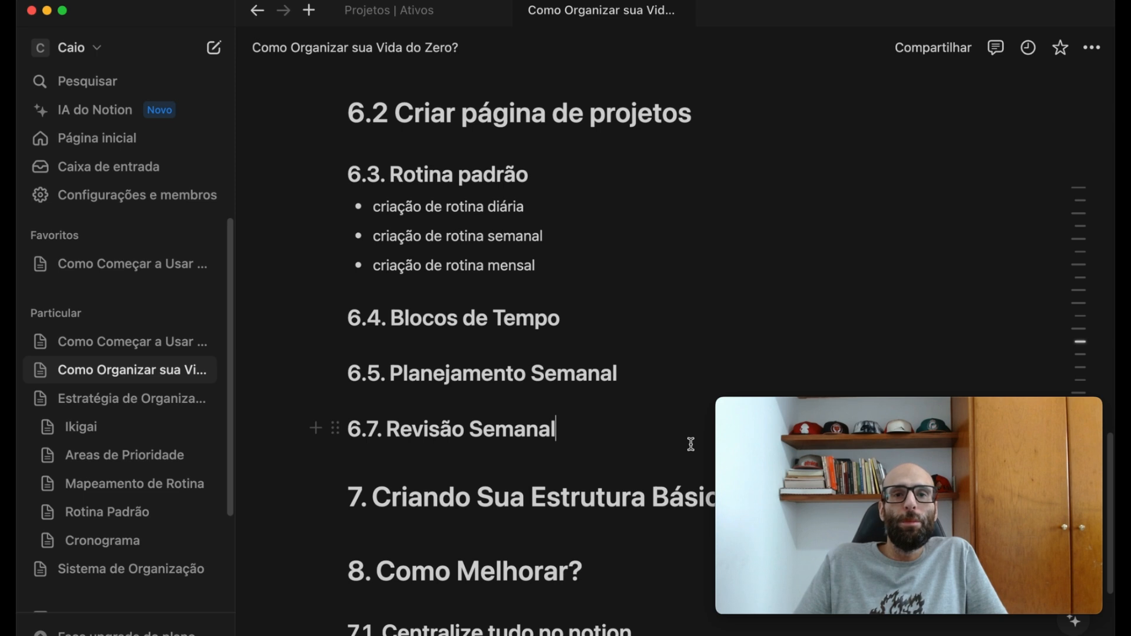
- Create a subpage titled "Revisão Semanal" inside the Estratégia de Organização page, then close its preview
scroll(691, 444, up, 1)
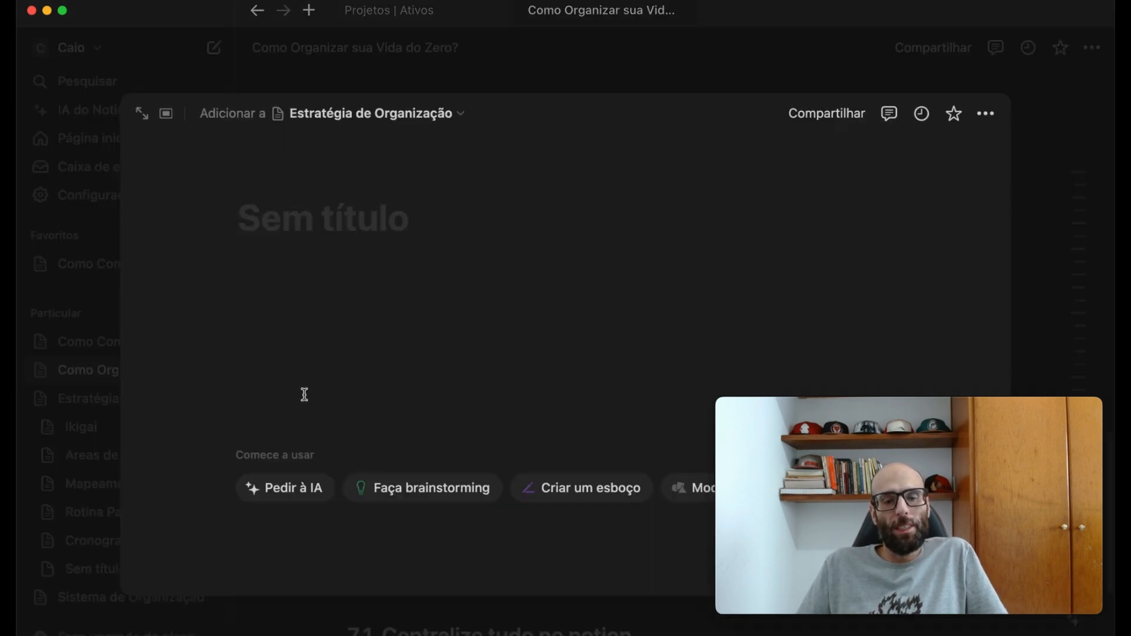
text(Revis)
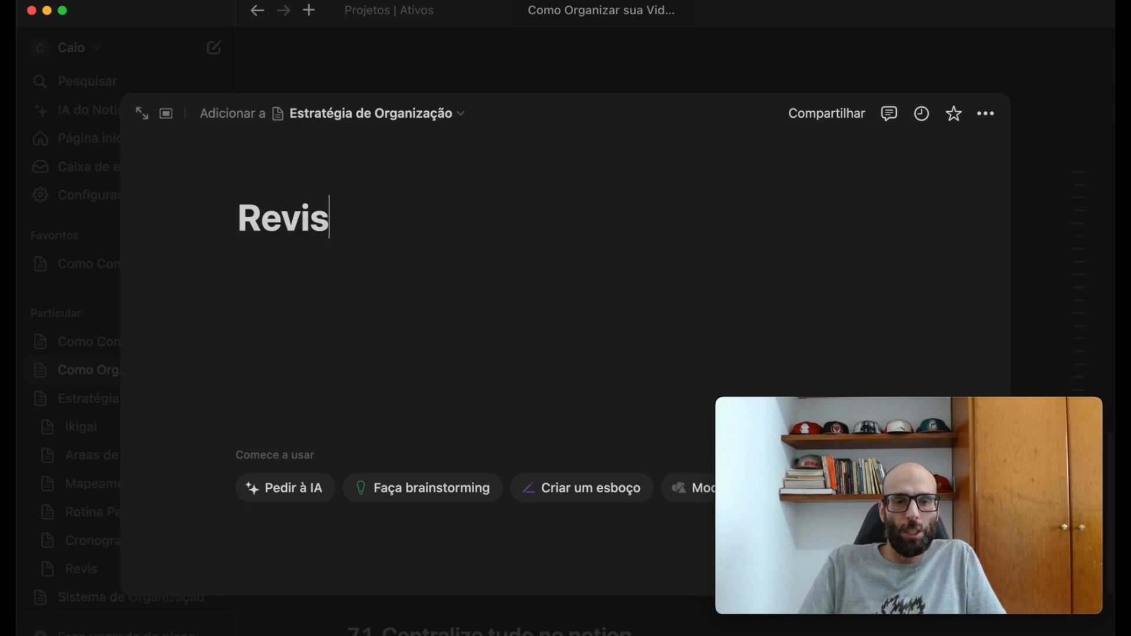
text(ão Semanal)
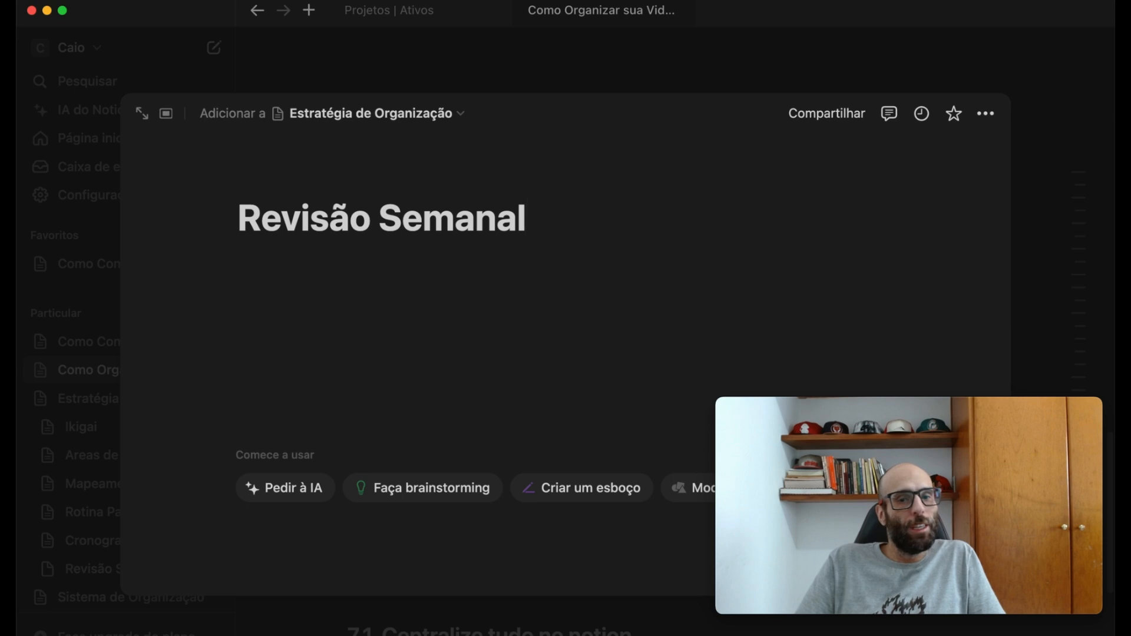
click(1047, 215)
- Copy the full Segunda to Quarta schedule from the Cronograma page into the body of the Revisão Semanal page
click(73, 400)
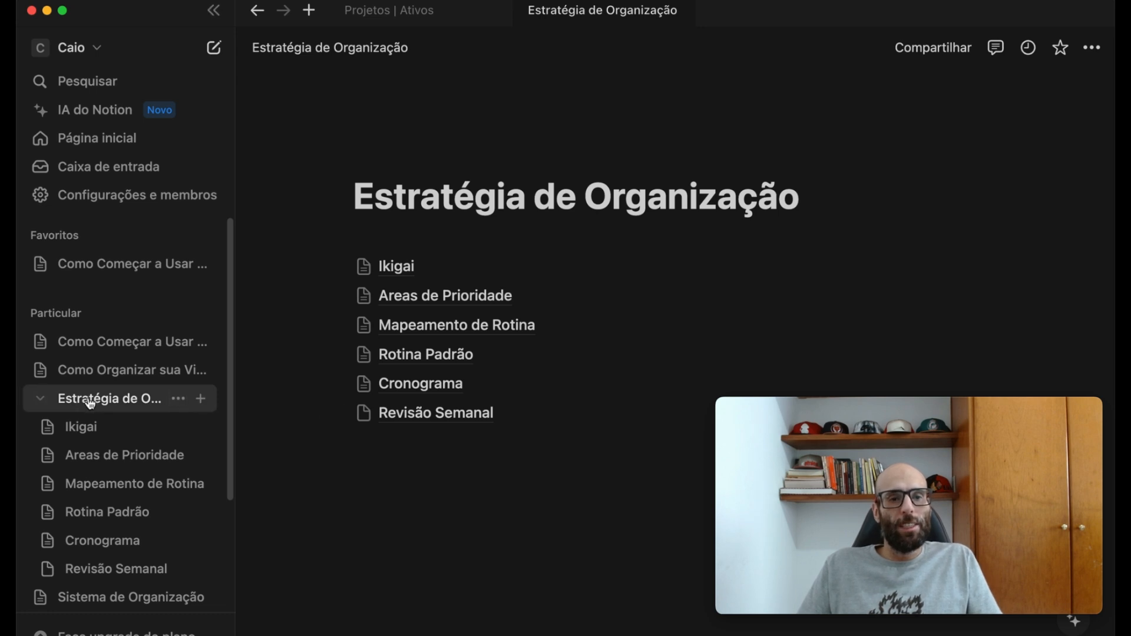
click(412, 389)
scroll(578, 419, down, 1)
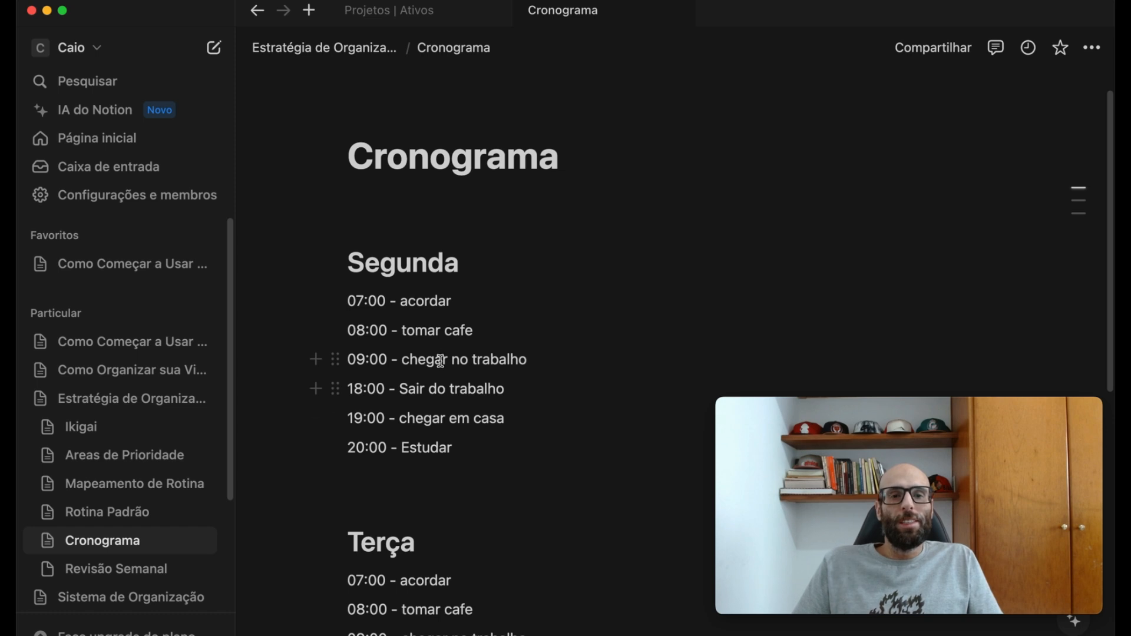
drag(364, 264, 558, 528)
click(142, 568)
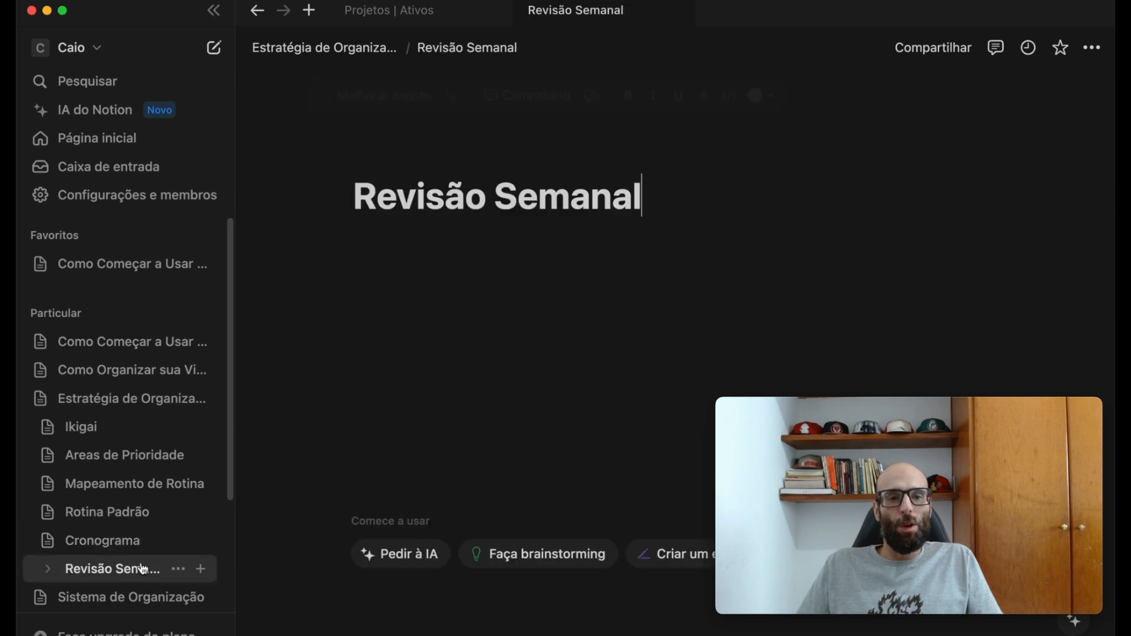
click(485, 281)
key(cmd+v)
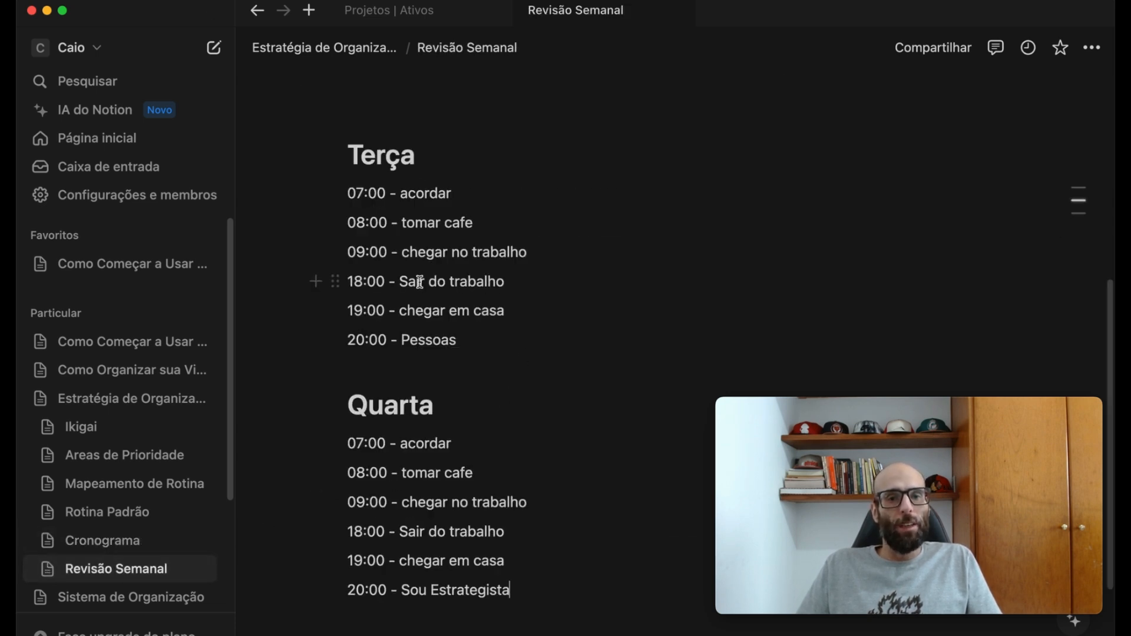
- Add a to-do item under the Segunda heading and move the text "07:00 - acordar" into it
scroll(453, 265, up, 5)
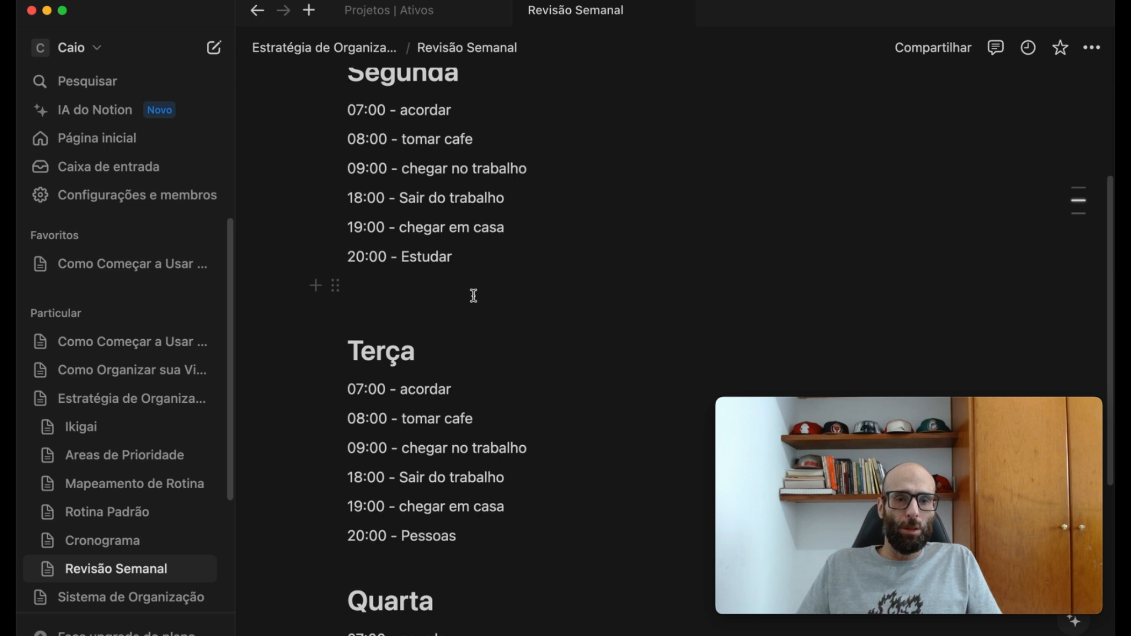
scroll(474, 295, up, 4)
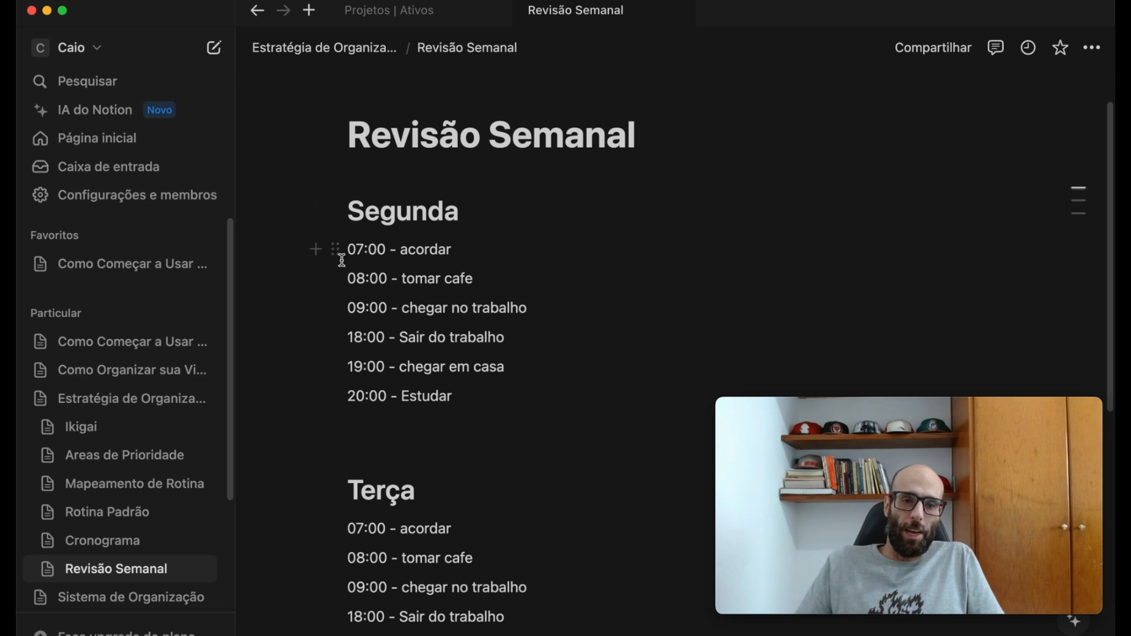
text(/)
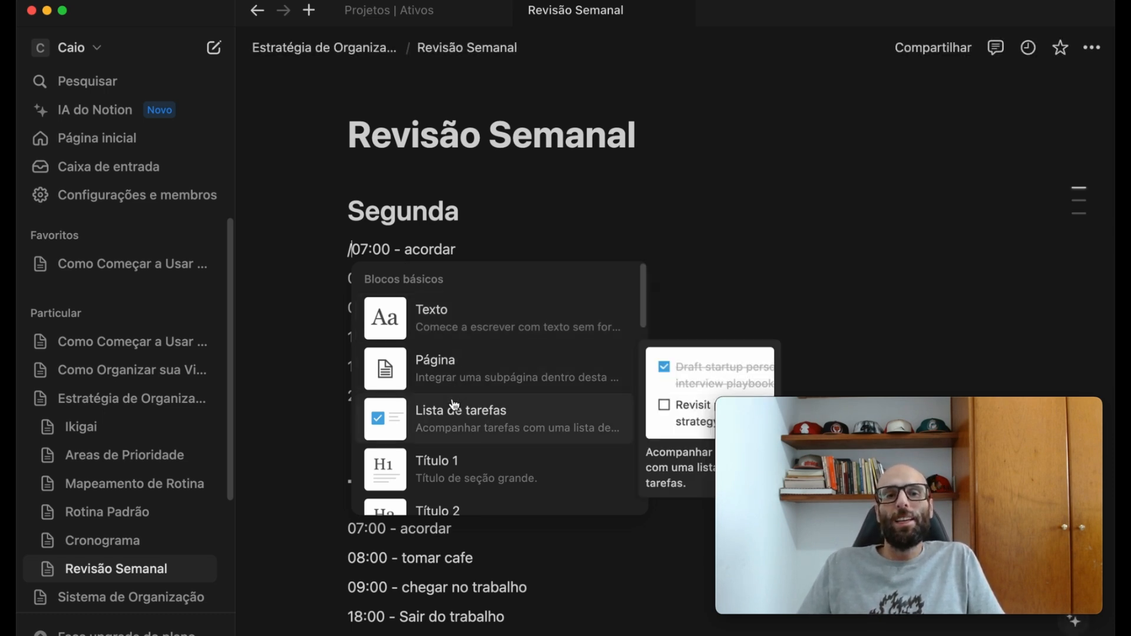
click(452, 431)
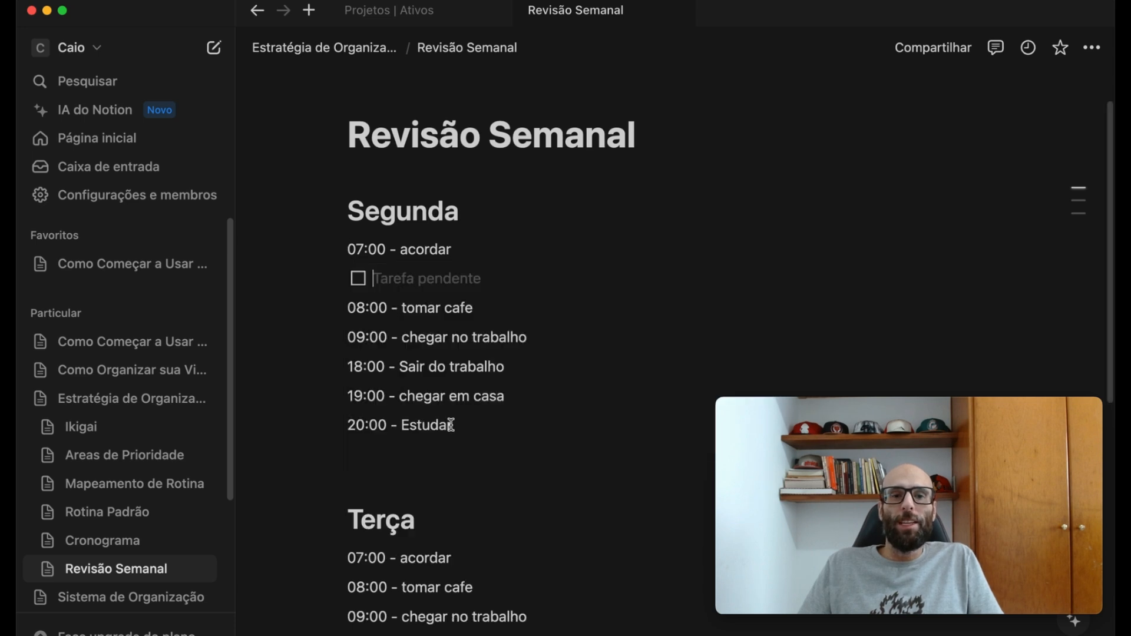
drag(469, 254, 337, 250)
key(ctrl+c)
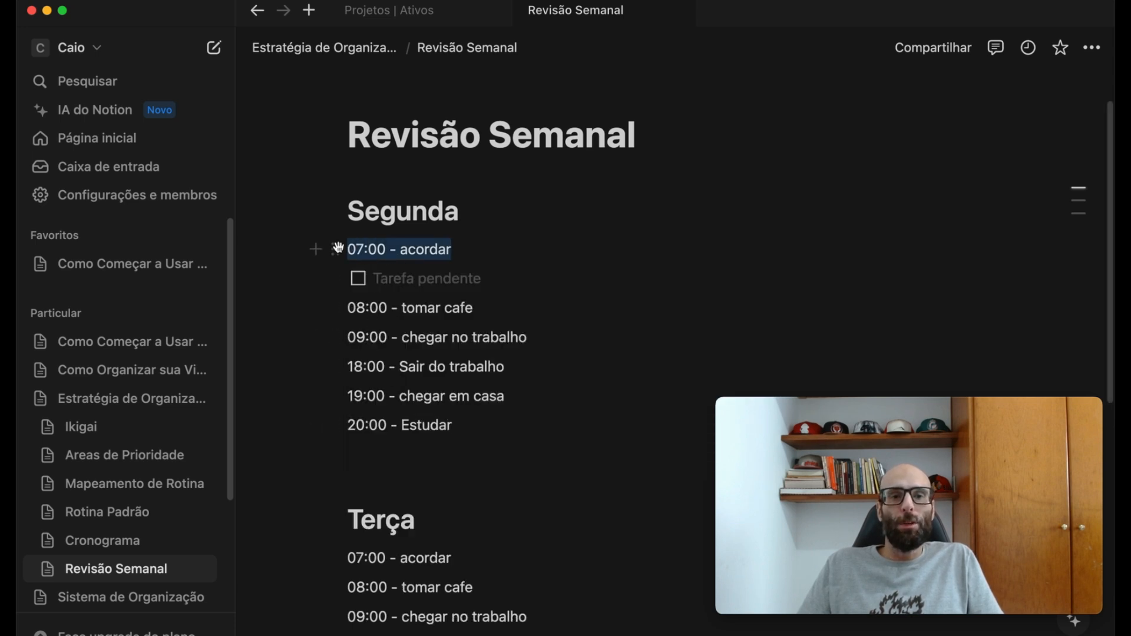
key(BackSpace)
click(412, 278)
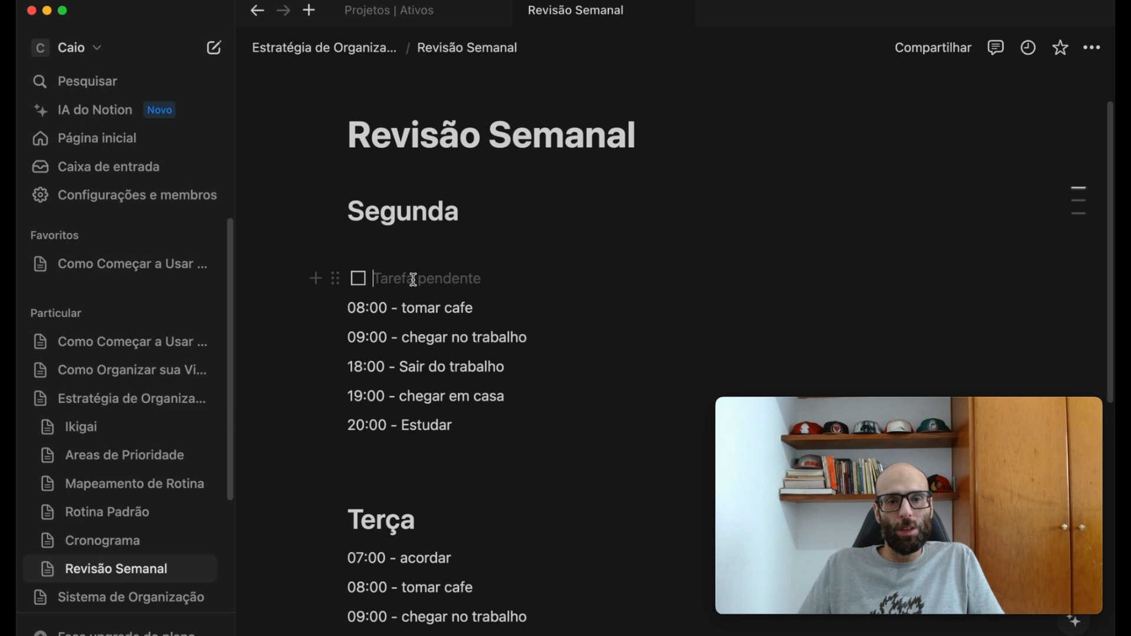
key(ctrl+v)
- Convert the remaining Segunda entries, from "08:00 - tomar cafe" through "20:00 - Estudar", into to-do checkboxes
key(Return)
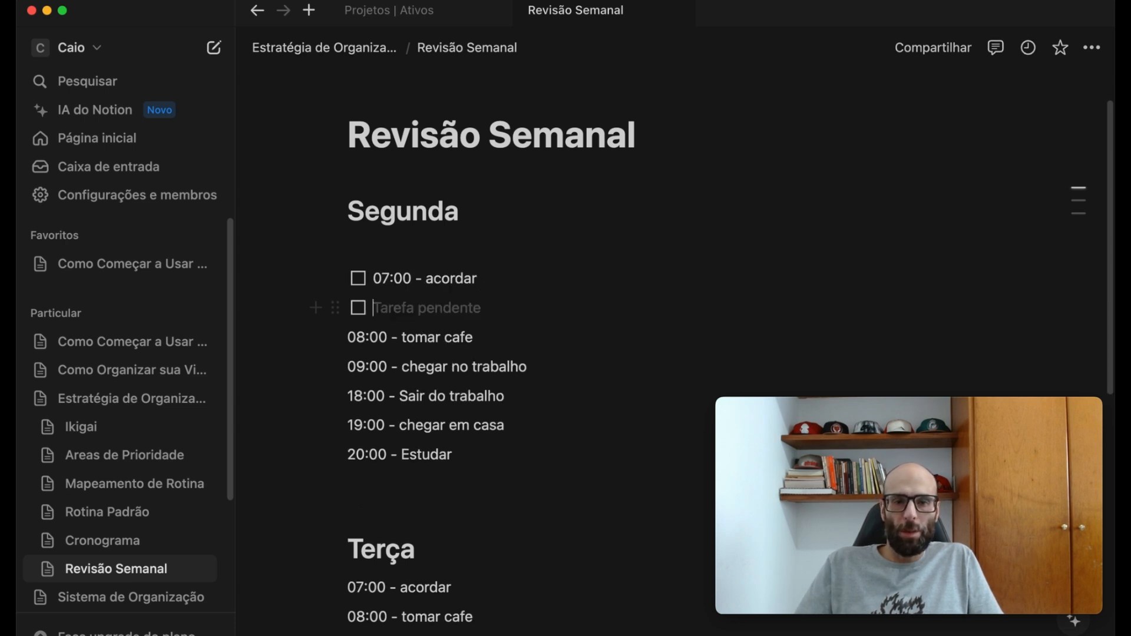
key(Delete)
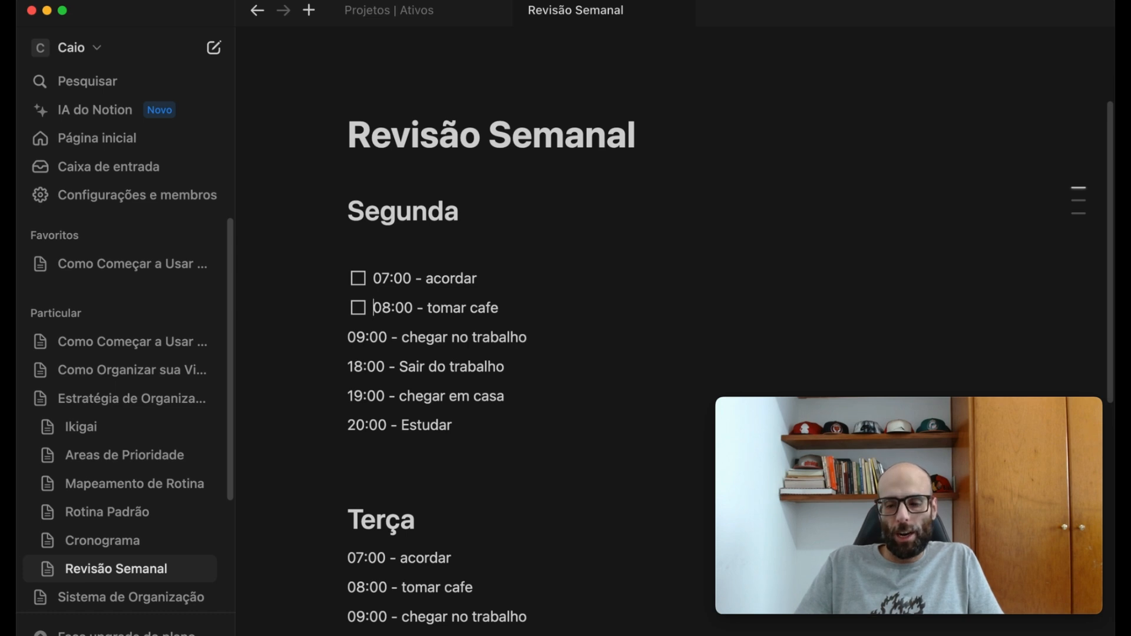
click(538, 309)
key(Return)
key(Delete)
key(Return)
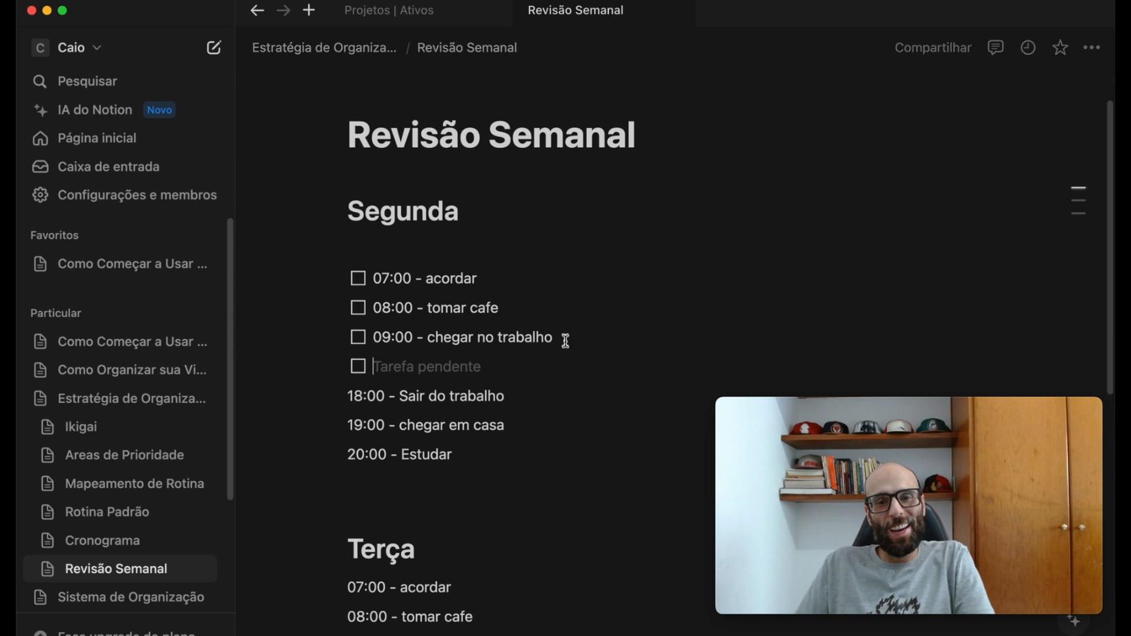
key(Delete)
click(563, 367)
key(Return)
key(Delete)
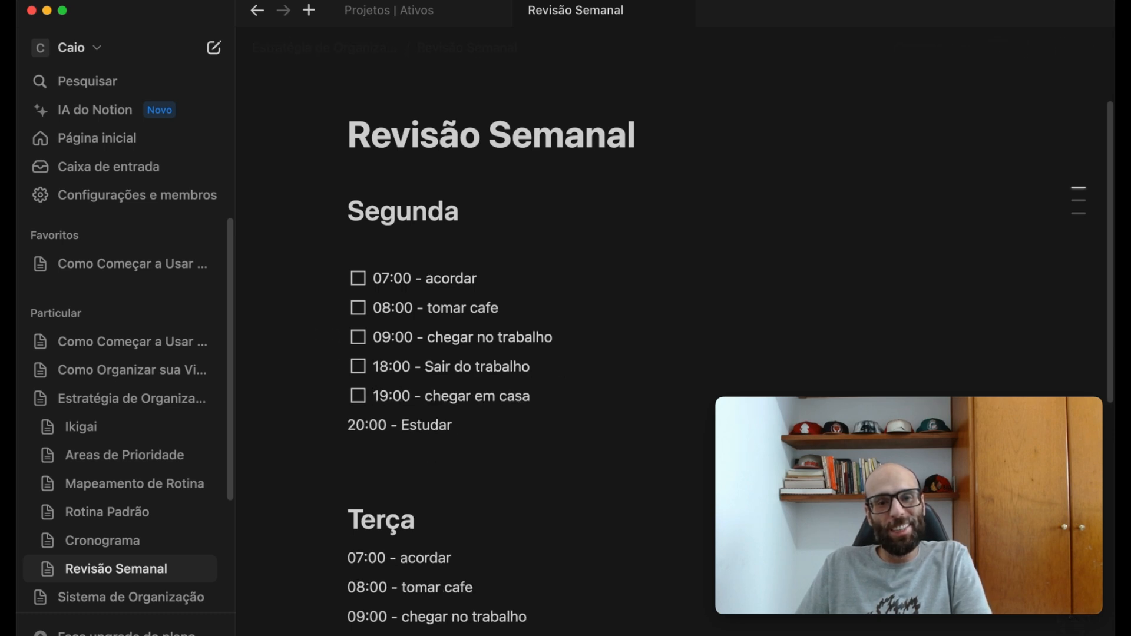
click(545, 396)
key(Return)
key(Delete)
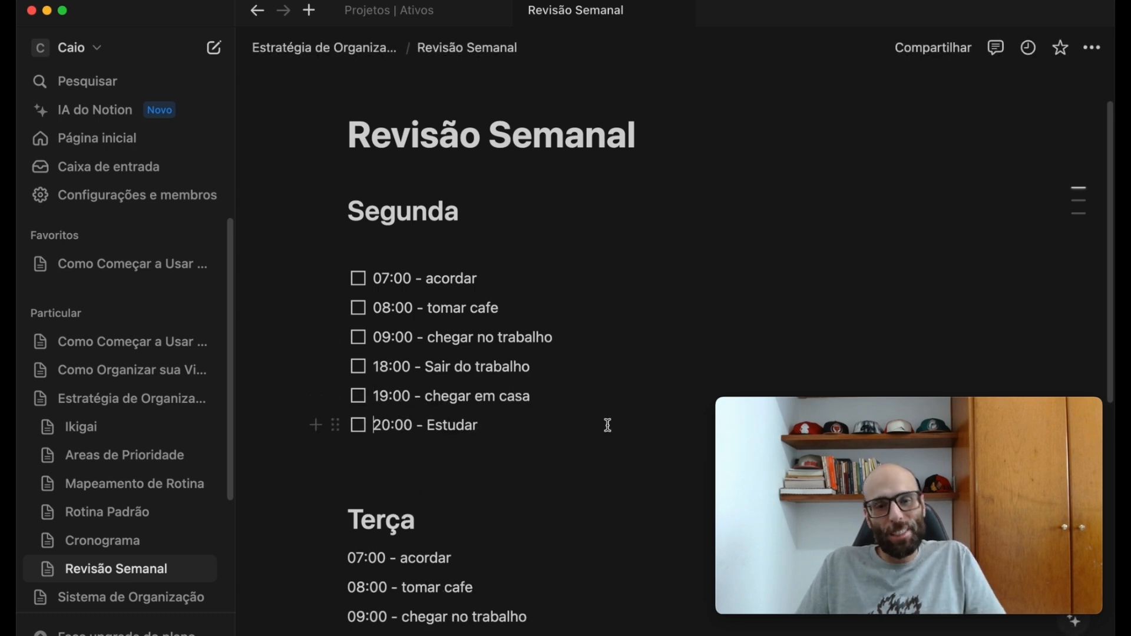
- Replace the Terça entries with a copy of the Segunda checklist and change the 20:00 activity to "Pessoas"
drag(531, 428, 368, 295)
scroll(512, 457, down, 8)
drag(478, 257, 350, 112)
scroll(358, 116, up, 2)
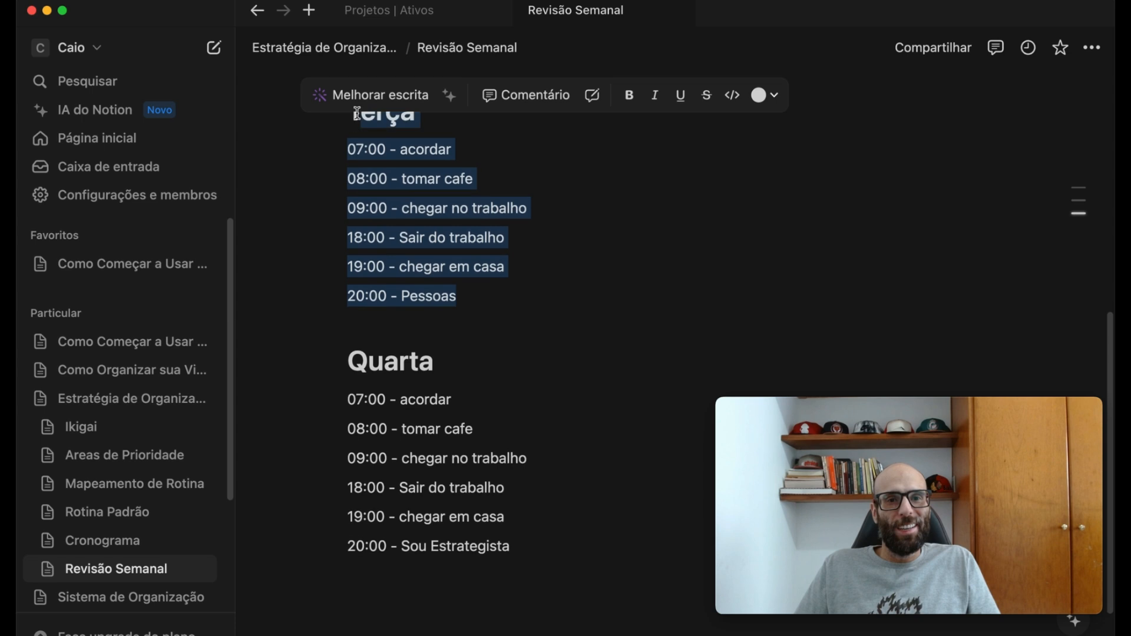
key(super+v)
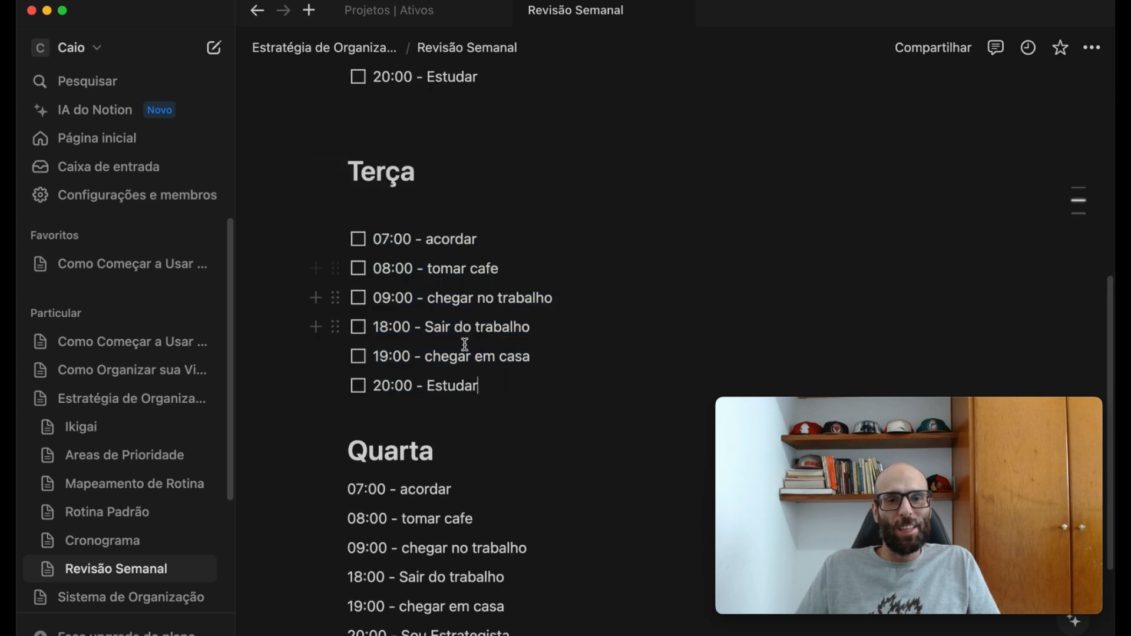
double_click(449, 386)
text(Pessoas)
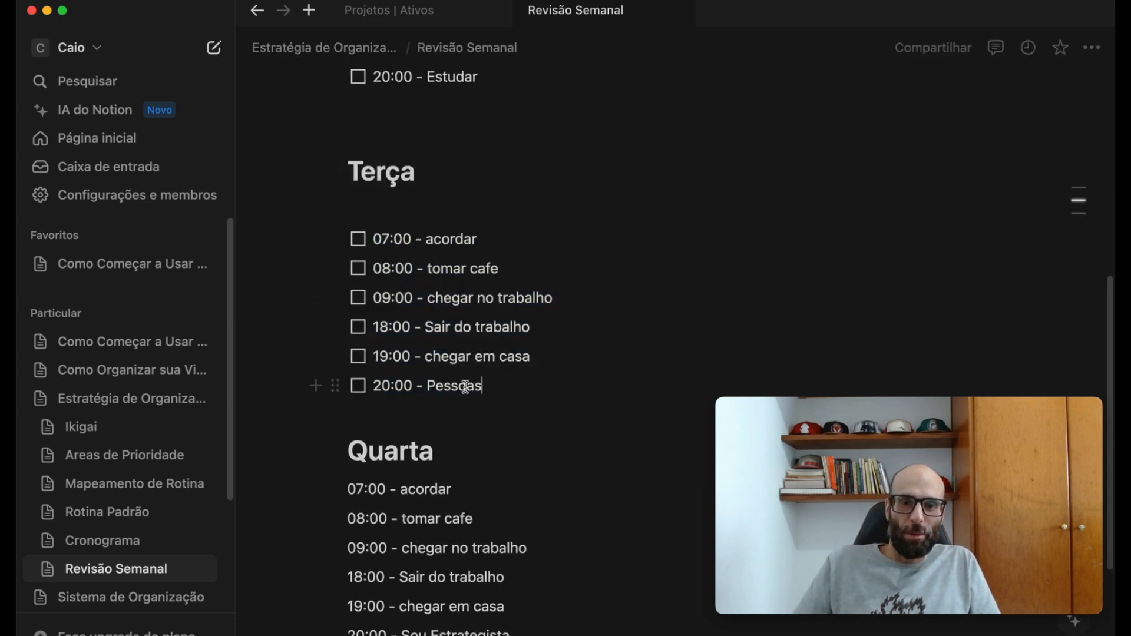
- Replace the Quarta entries with the copied checklist and change the 20:00 activity to "Sou Estrategista"
scroll(500, 456, down, 1)
drag(529, 597, 383, 474)
key(super+v)
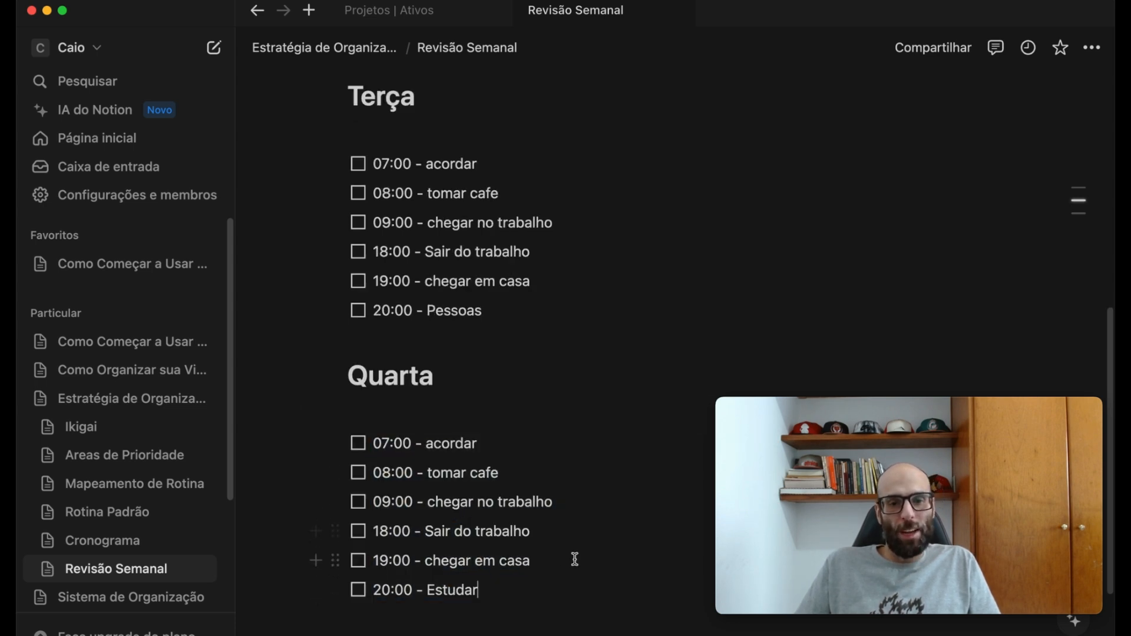
double_click(453, 590)
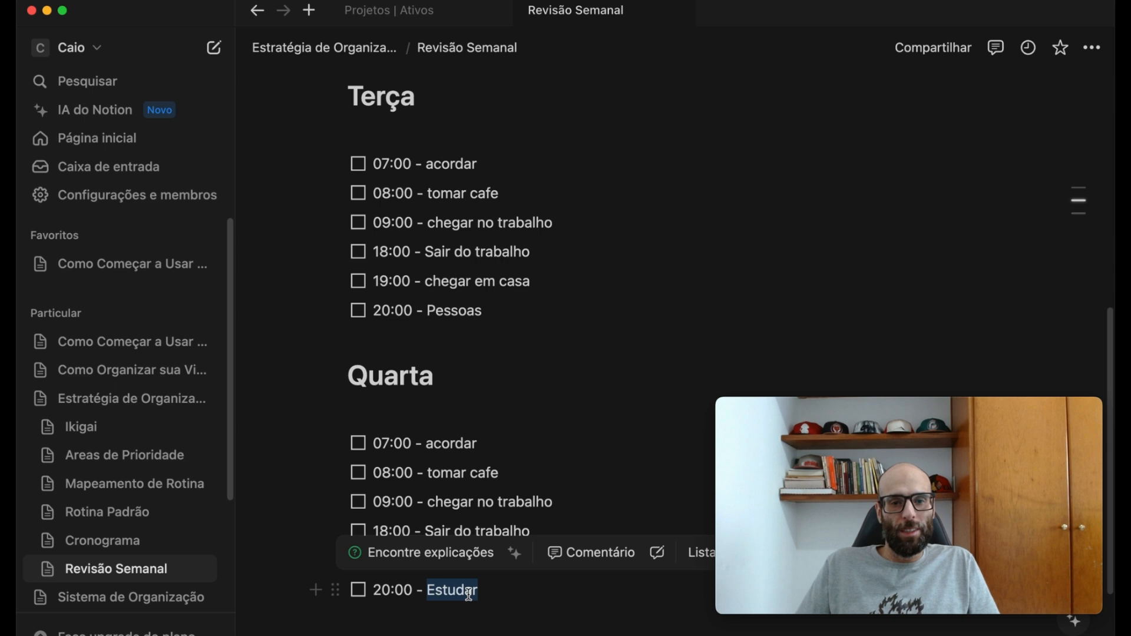
text(Sou Estrategista)
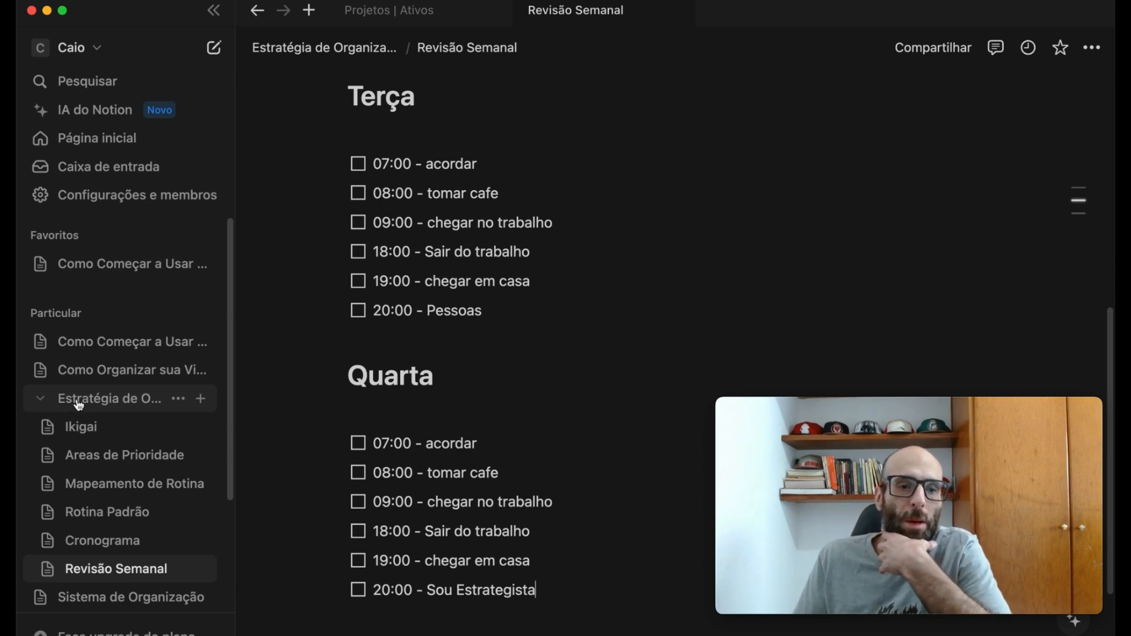
- Open the "Como Organizar sua Vida do Zero?" page and review its final sections, from 6.3 to 7.3
click(100, 371)
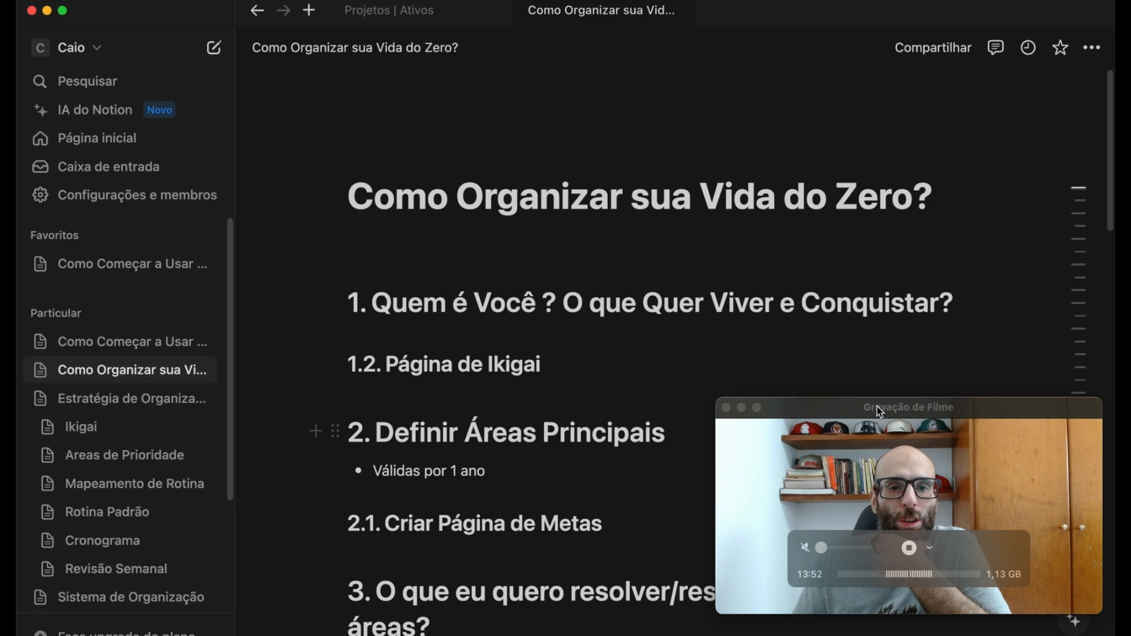
scroll(810, 339, down, 15)
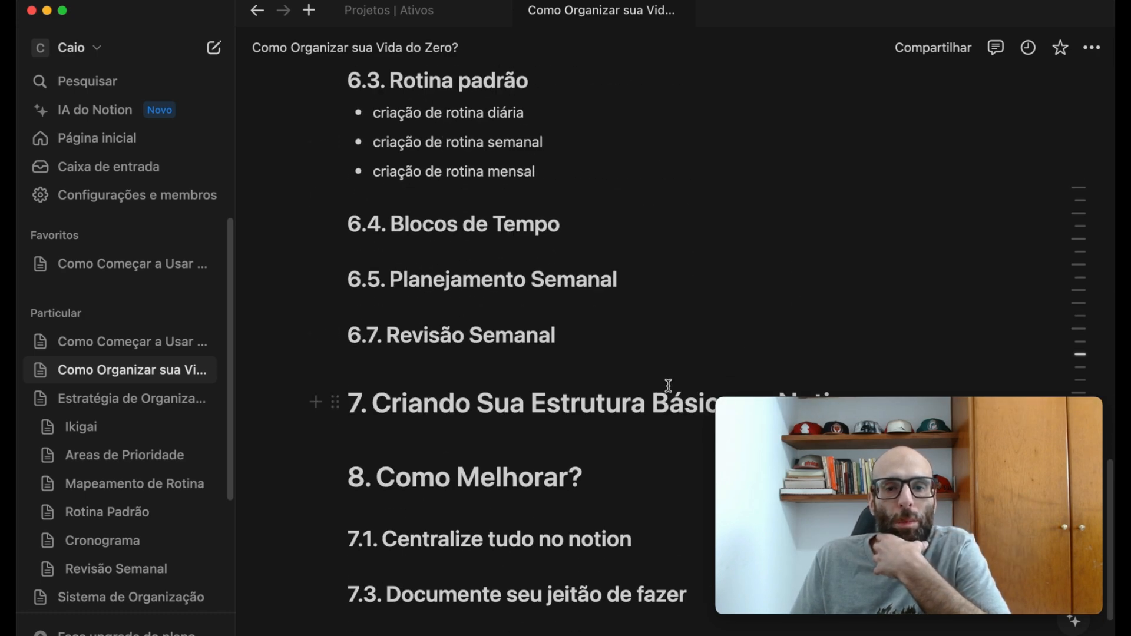
scroll(666, 387, down, 1)
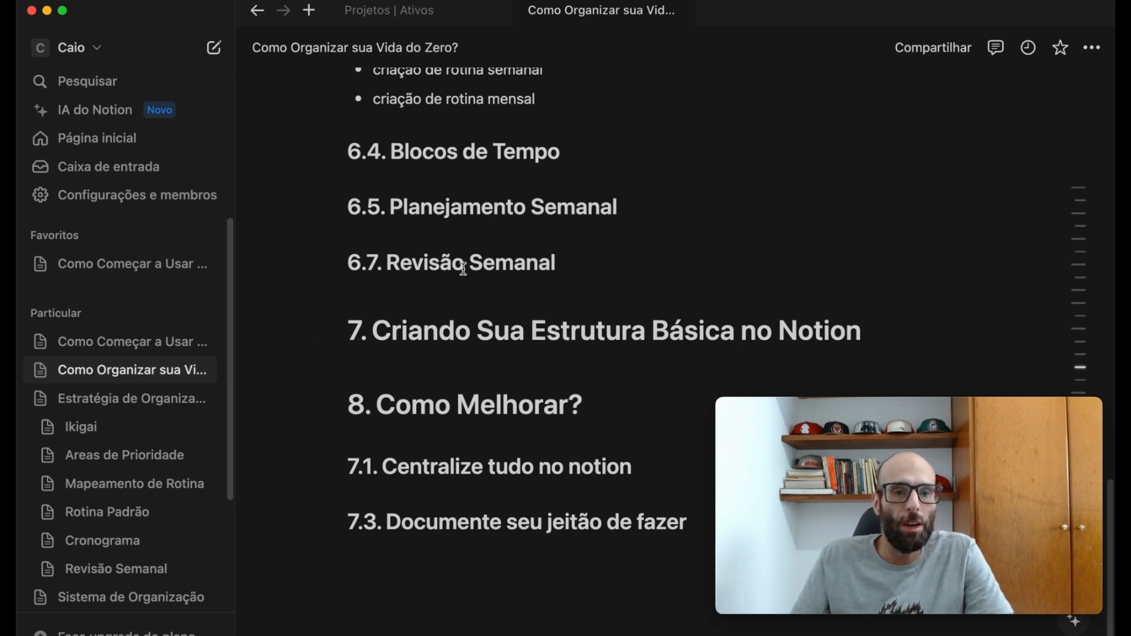
- Collapse the subpages of Estratégia de Organização and open the Sistema de Organização page
scroll(47, 426, down, 5)
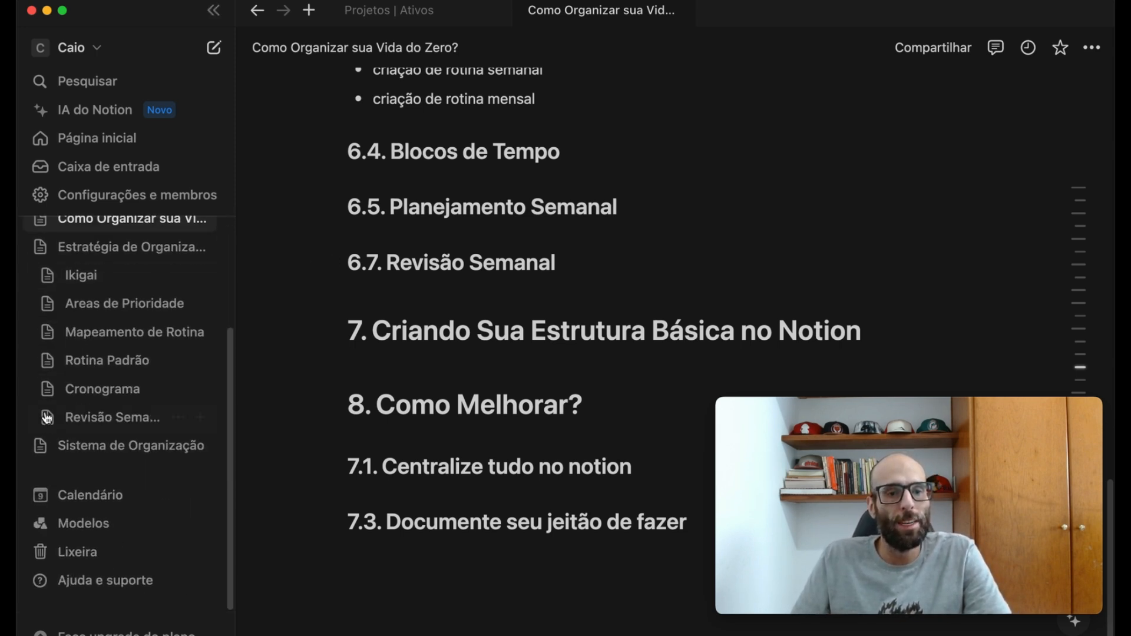
click(39, 247)
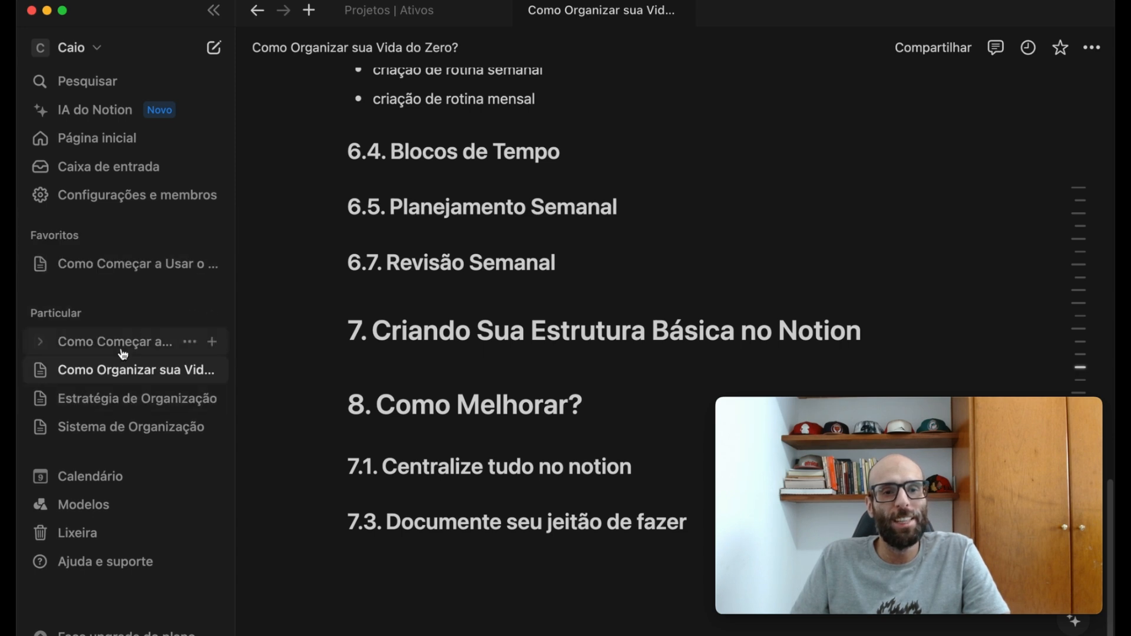
click(104, 439)
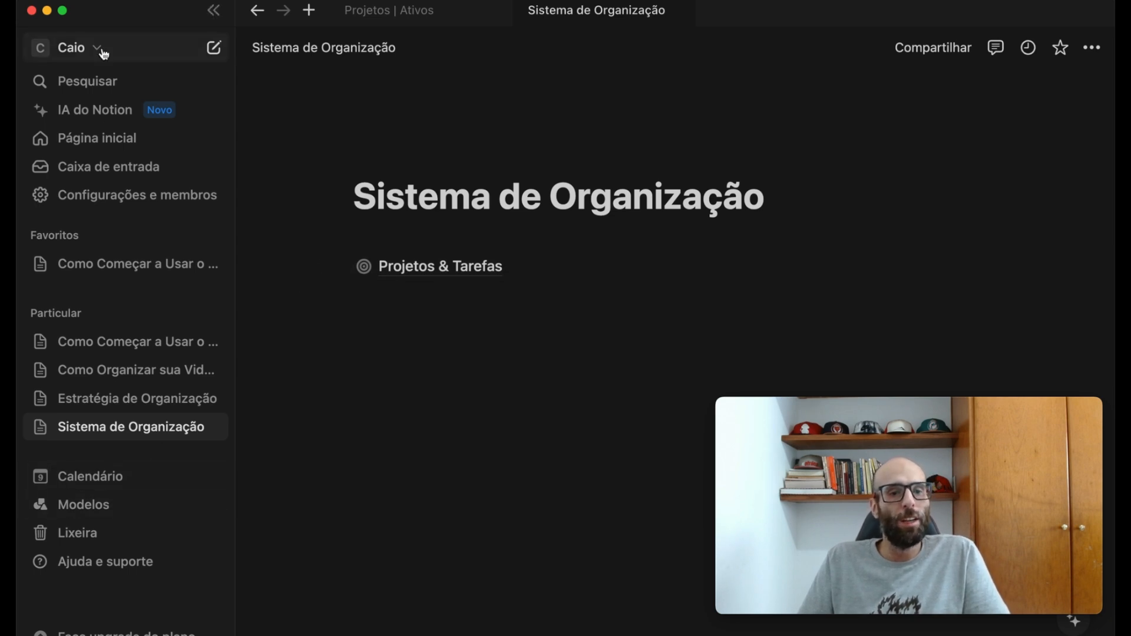
- Search the template gallery for "metas buffer" and add the "Metas da Empresa (OKRs) do Buffer" template to the Particular section
click(78, 508)
click(686, 100)
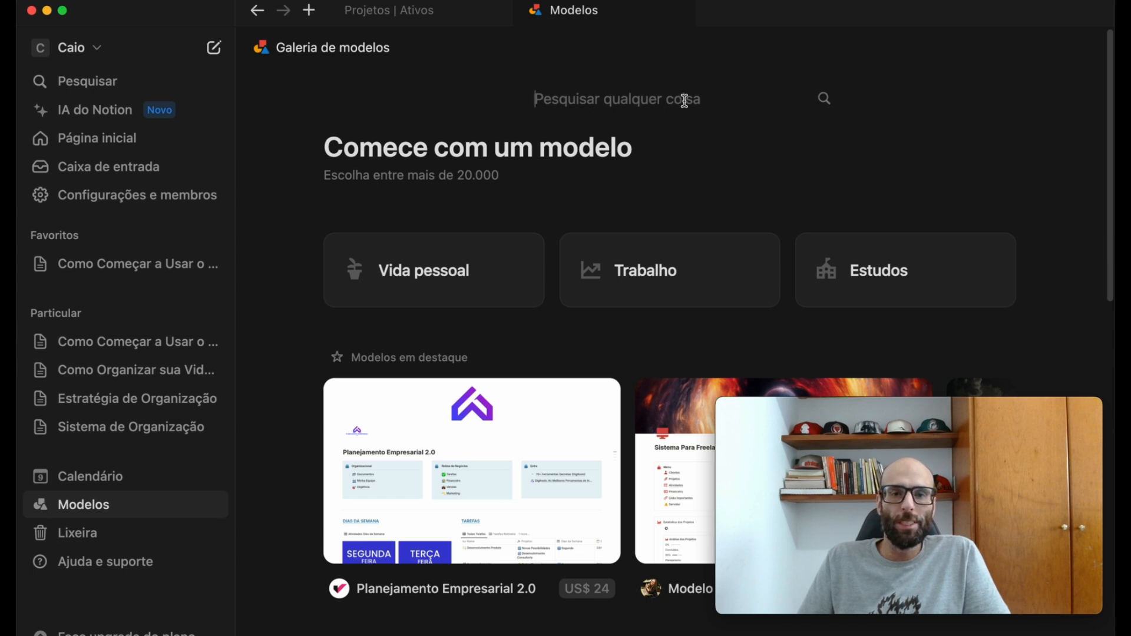
text(metas)
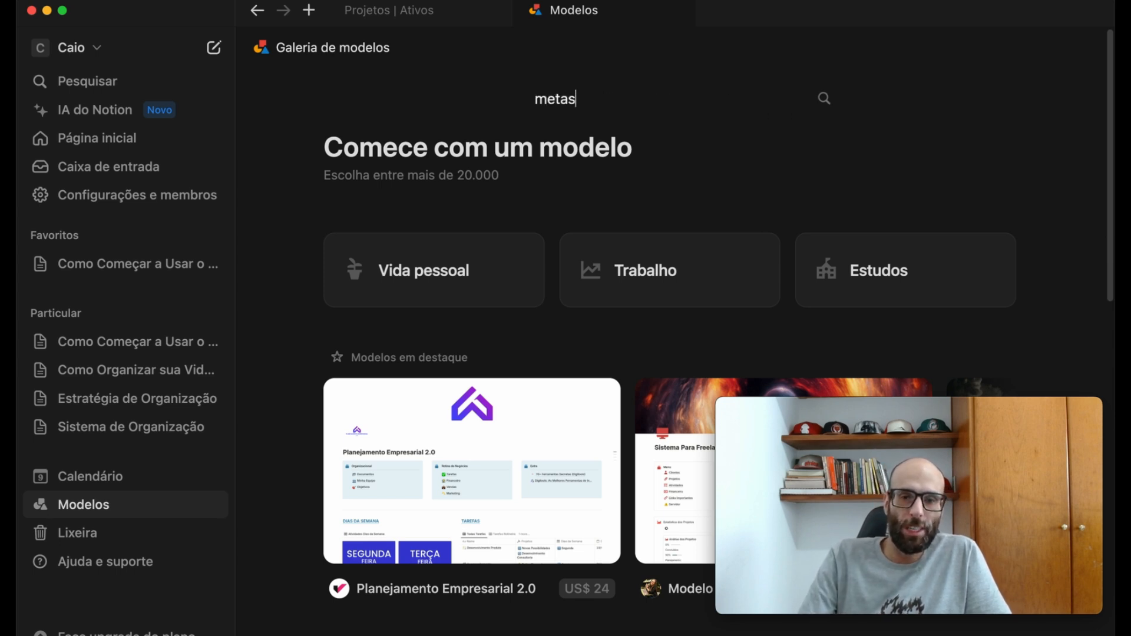
text( buffer)
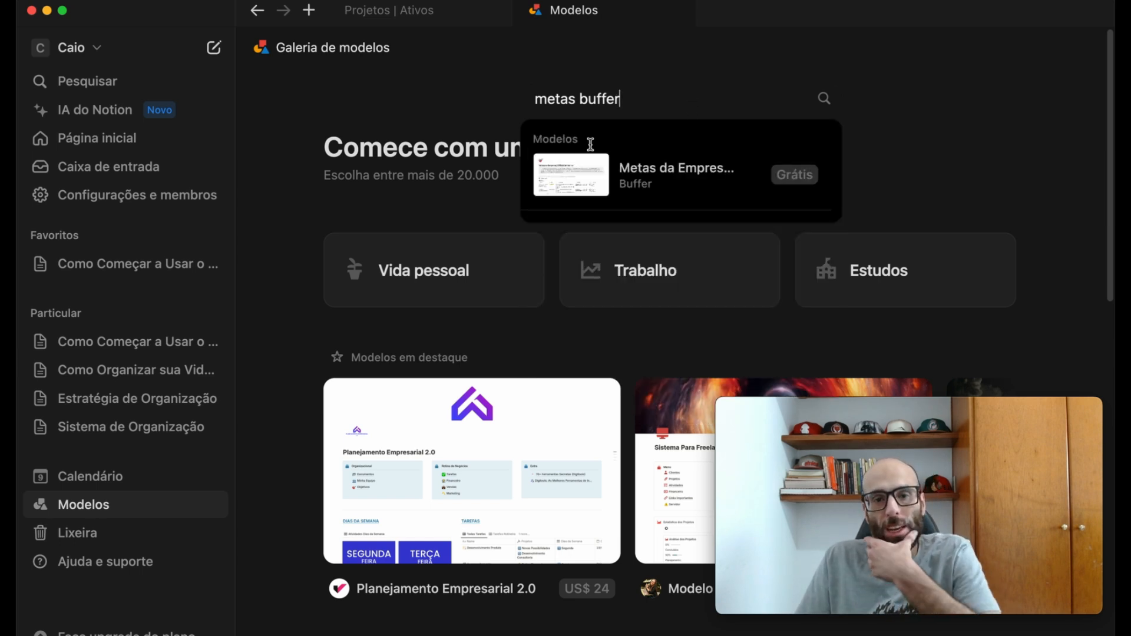
click(647, 178)
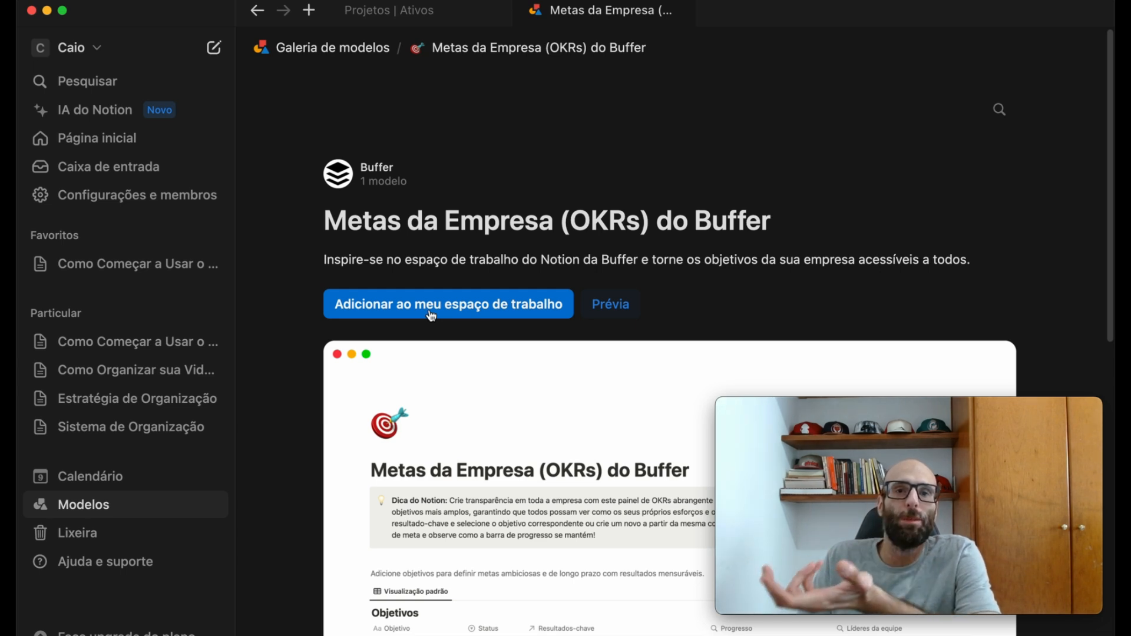
click(432, 317)
click(431, 341)
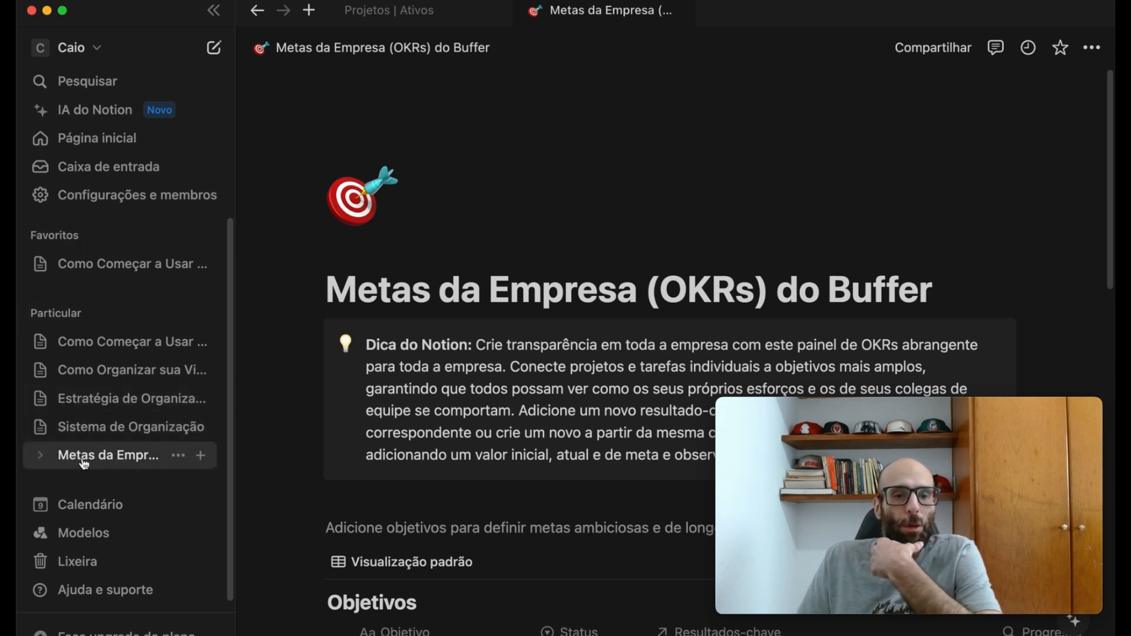
drag(84, 465, 97, 433)
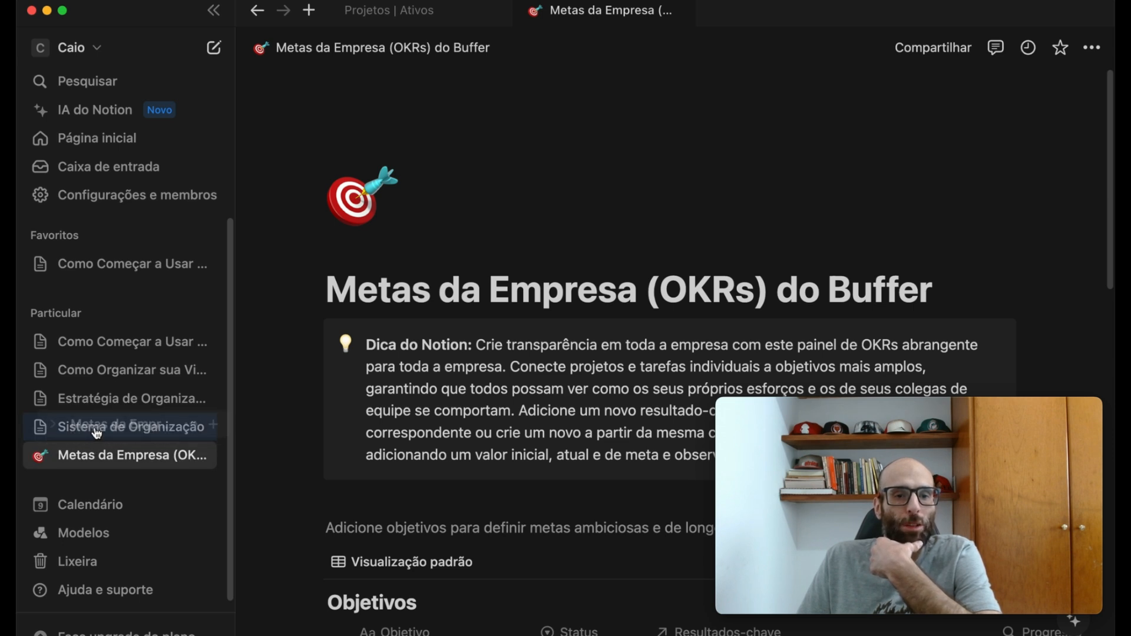
drag(97, 433, 98, 434)
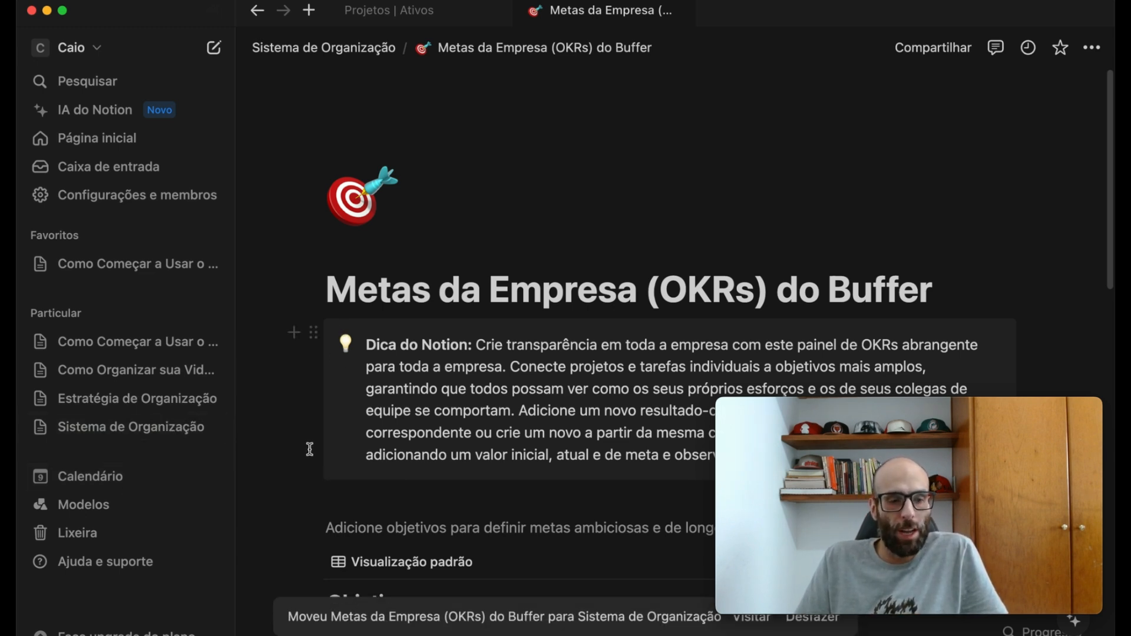
key(super+z)
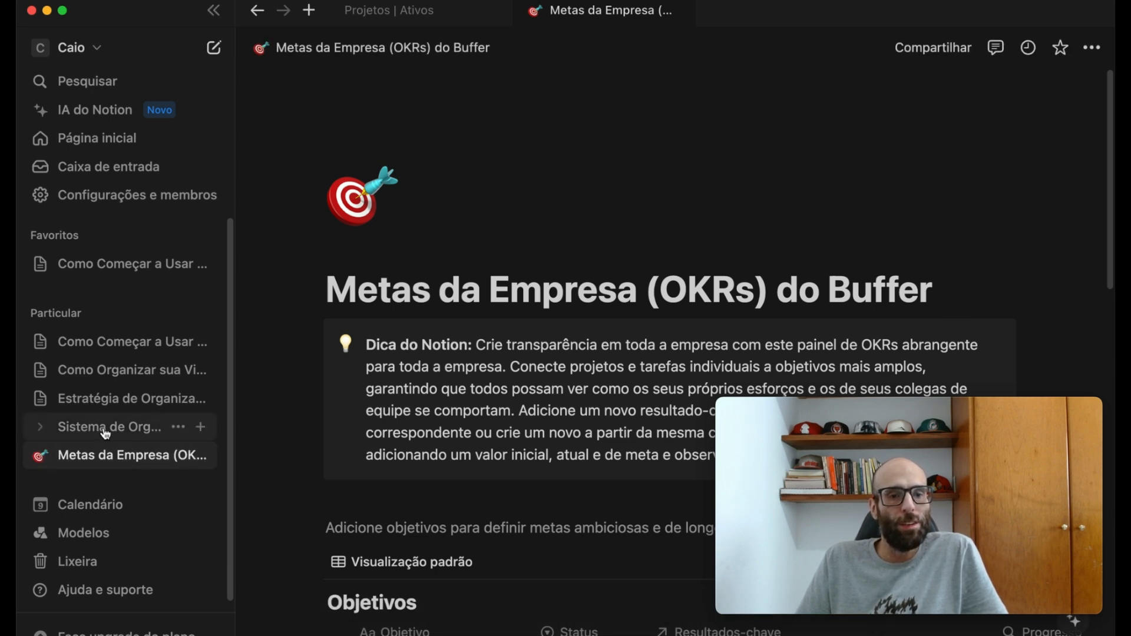
- Open the Sistema de Organização page and move the Metas da Empresa (OKRs) do Buffer page into it, above Projetos & Tarefas
click(105, 434)
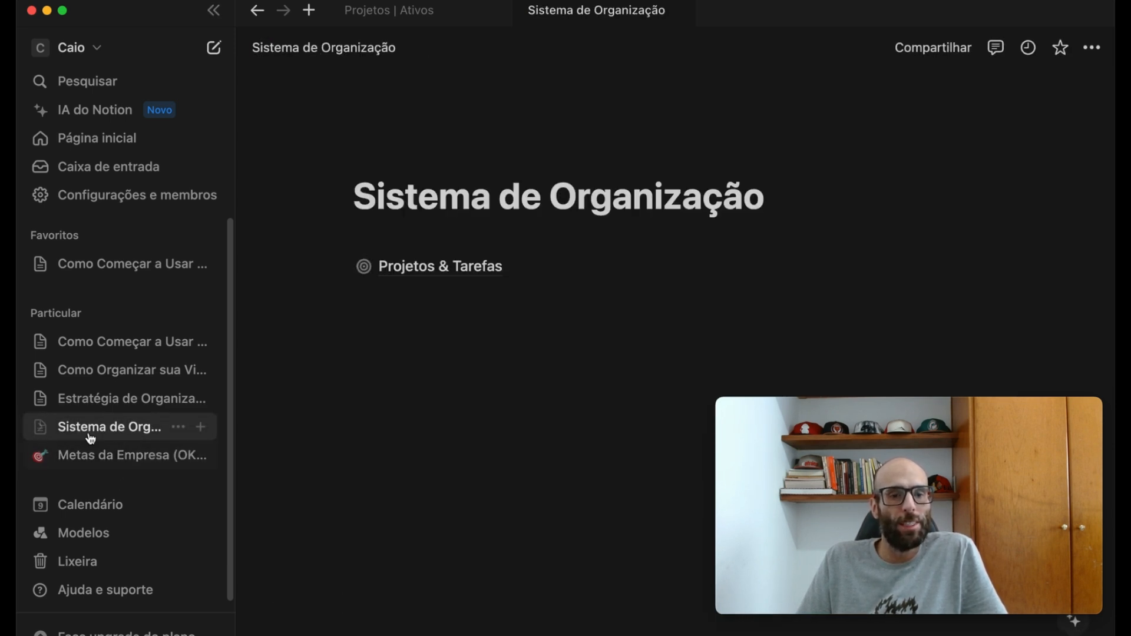
drag(83, 457, 380, 244)
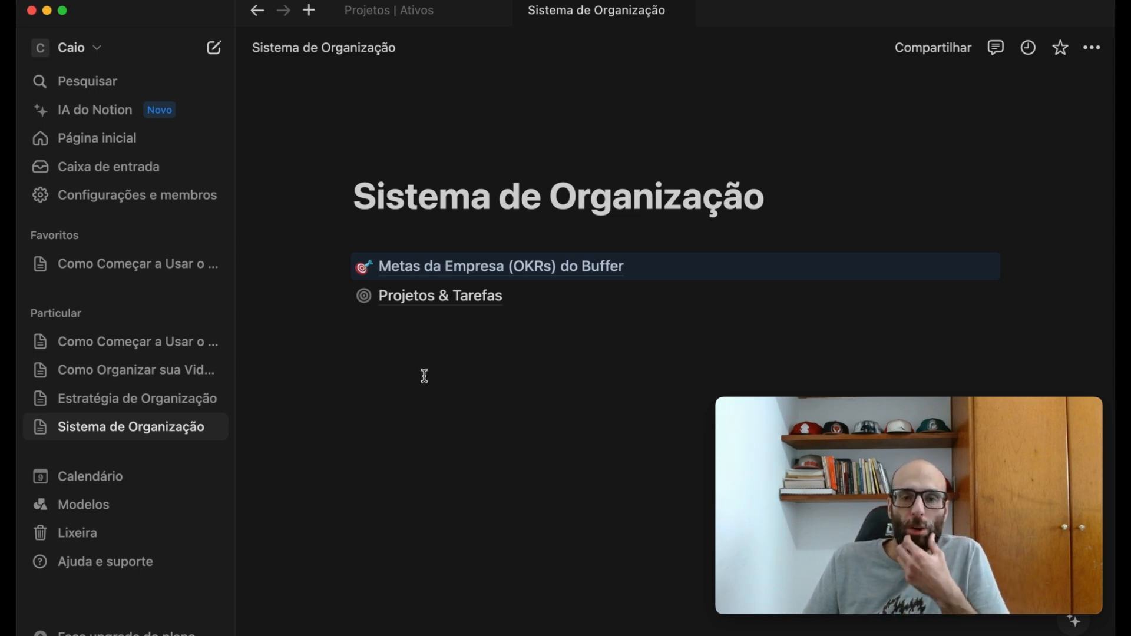
- Search the template gallery for "documentos" and add Notion's Documentos template to the Particular section
click(127, 507)
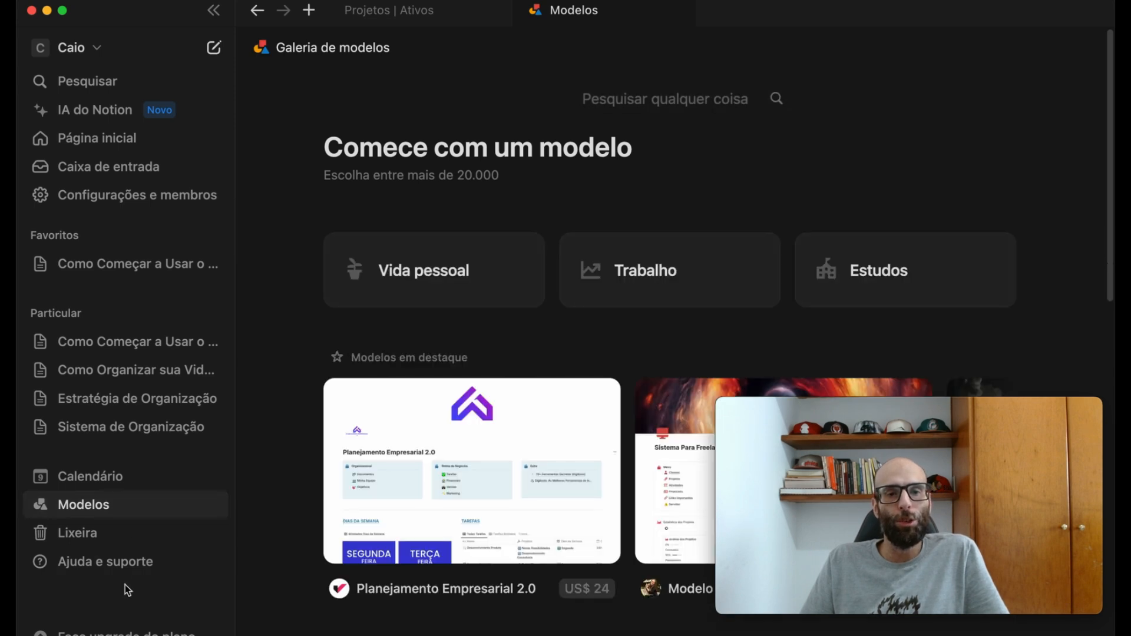
click(654, 103)
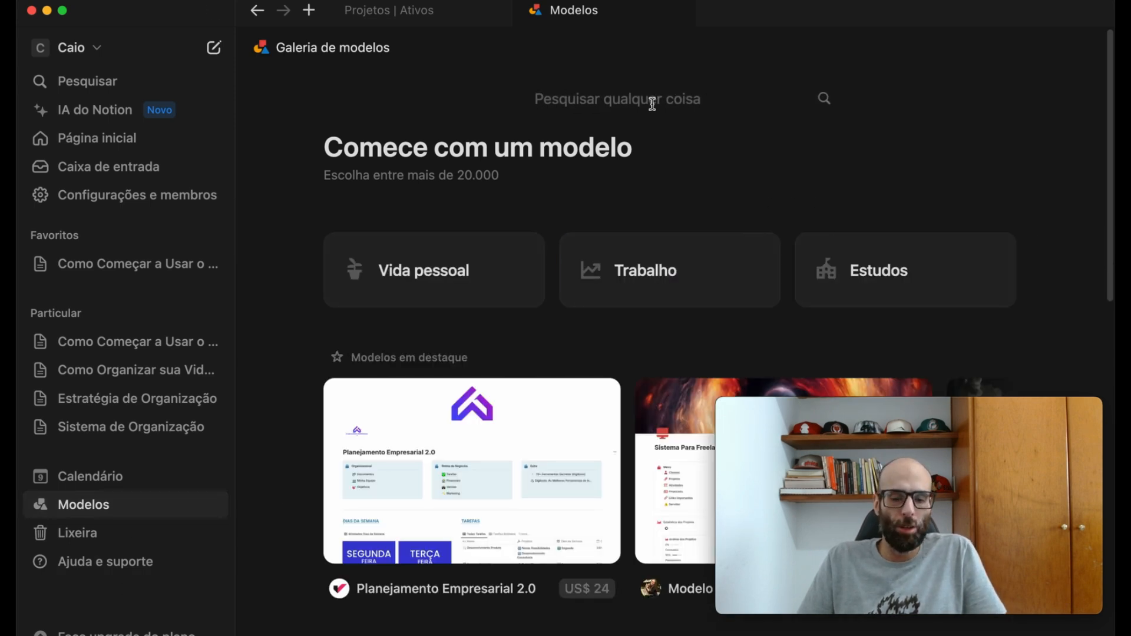
text(documentos)
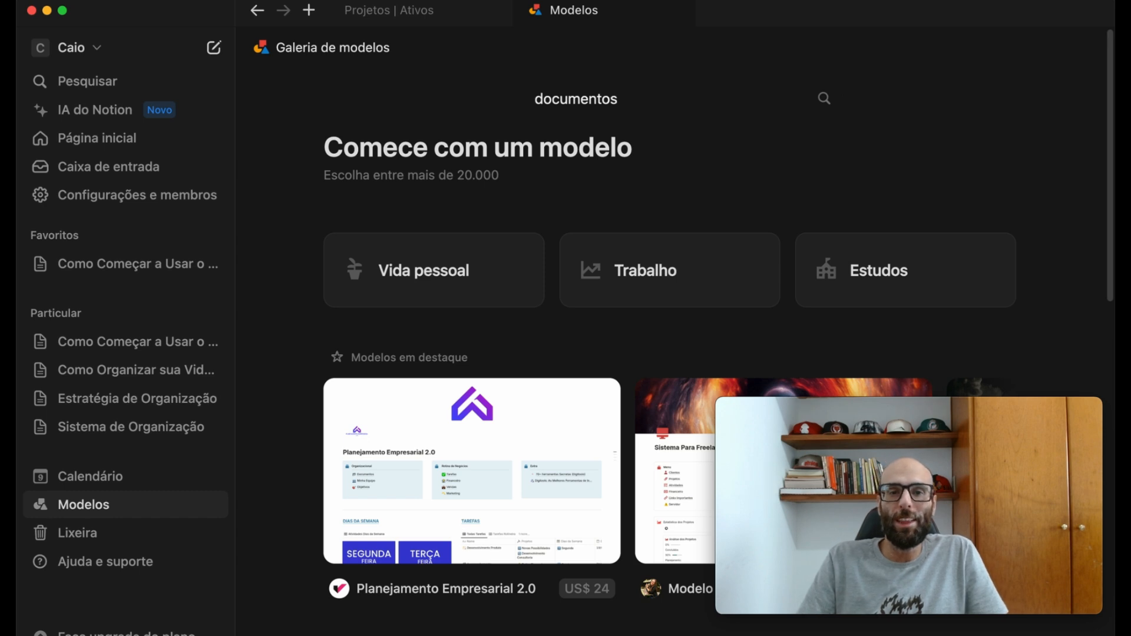
key(Return)
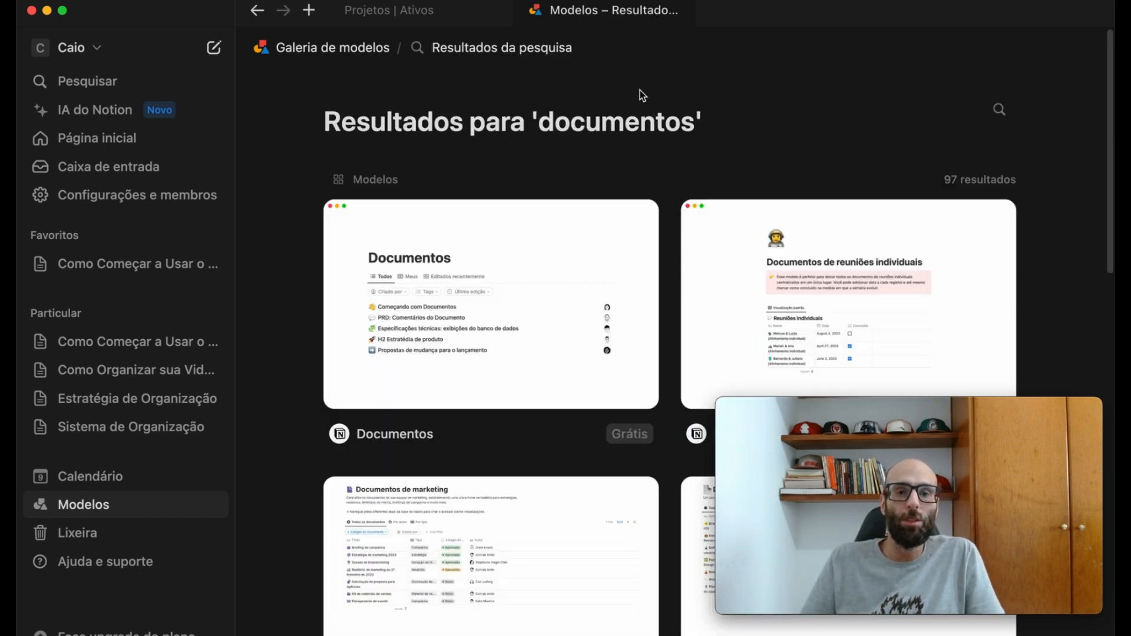
click(540, 270)
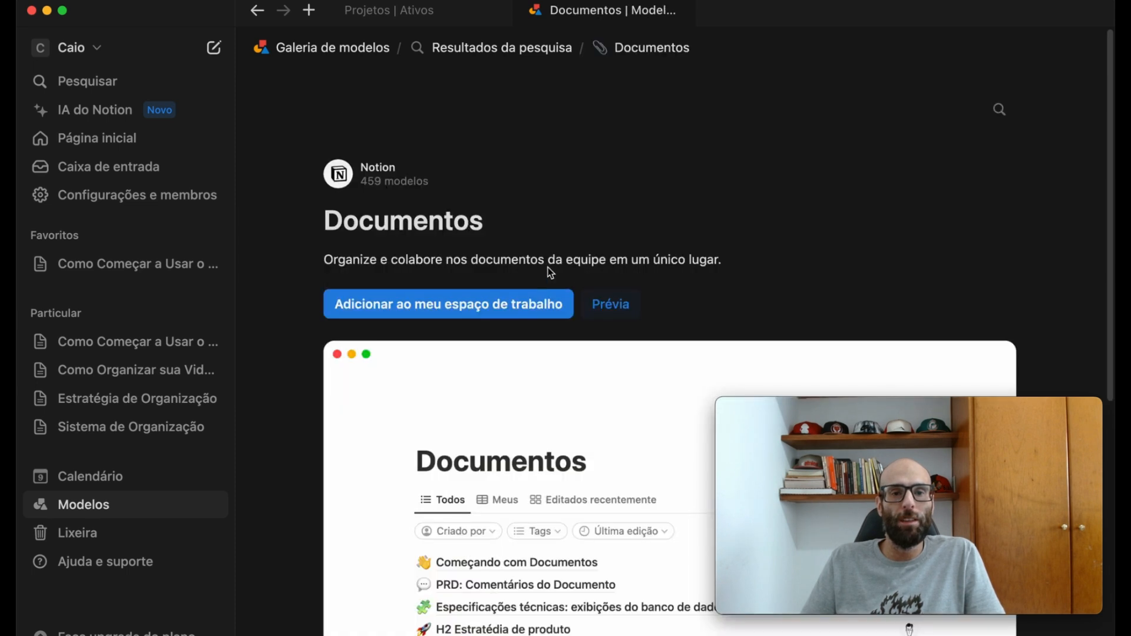
click(431, 314)
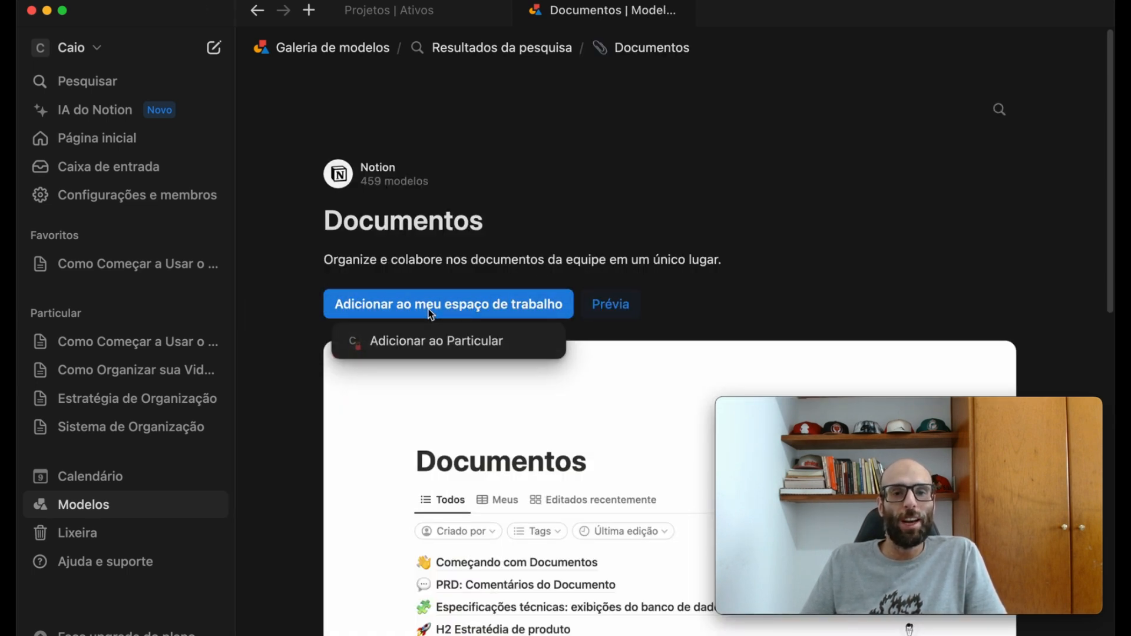
click(444, 343)
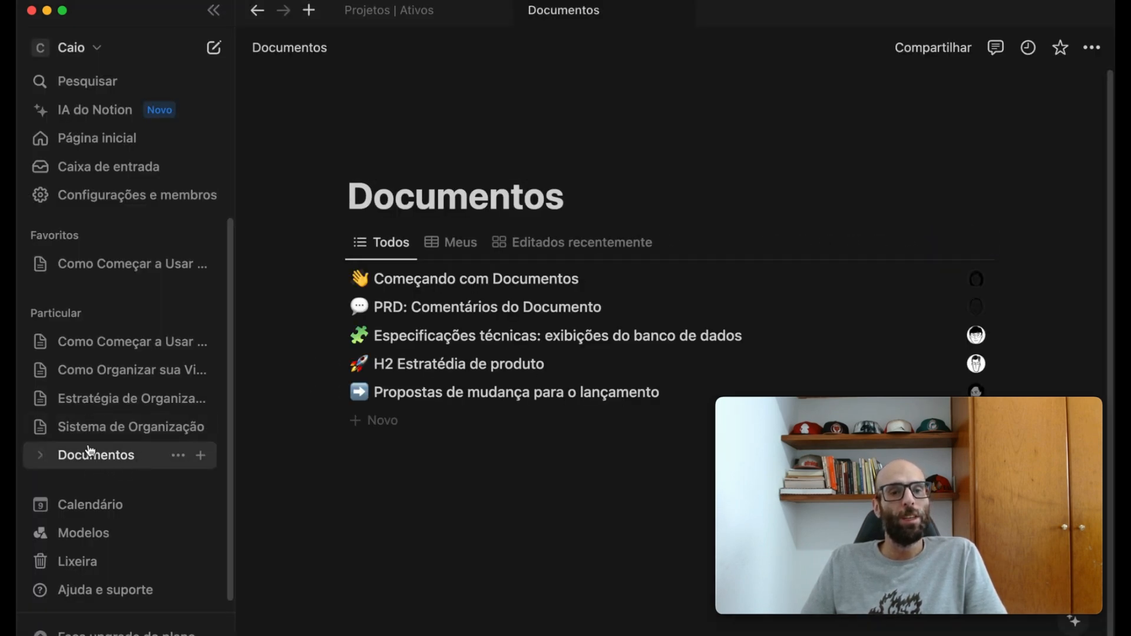
- Move the Documentos page into Sistema de Organização, placing it below Projetos & Tarefas
drag(96, 459, 105, 432)
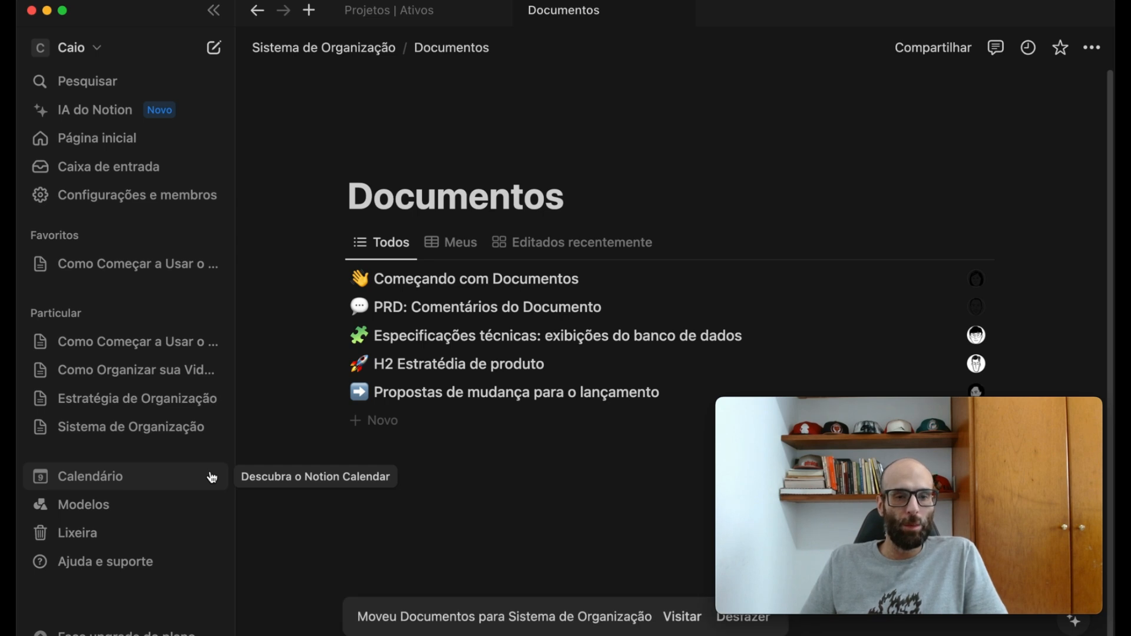
click(118, 432)
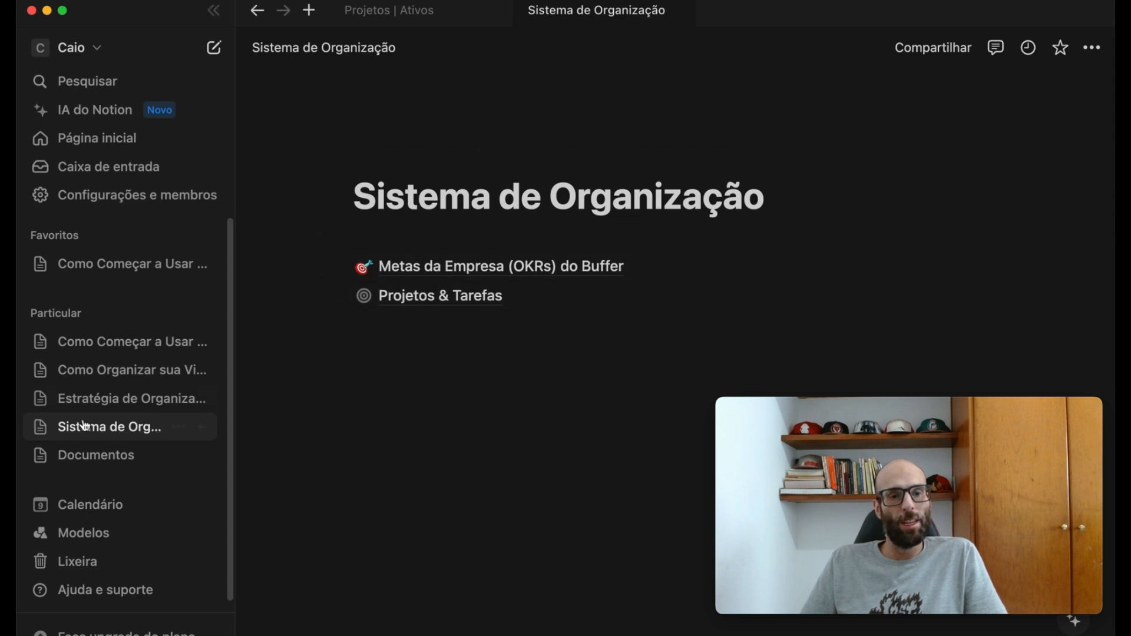
drag(98, 459, 416, 332)
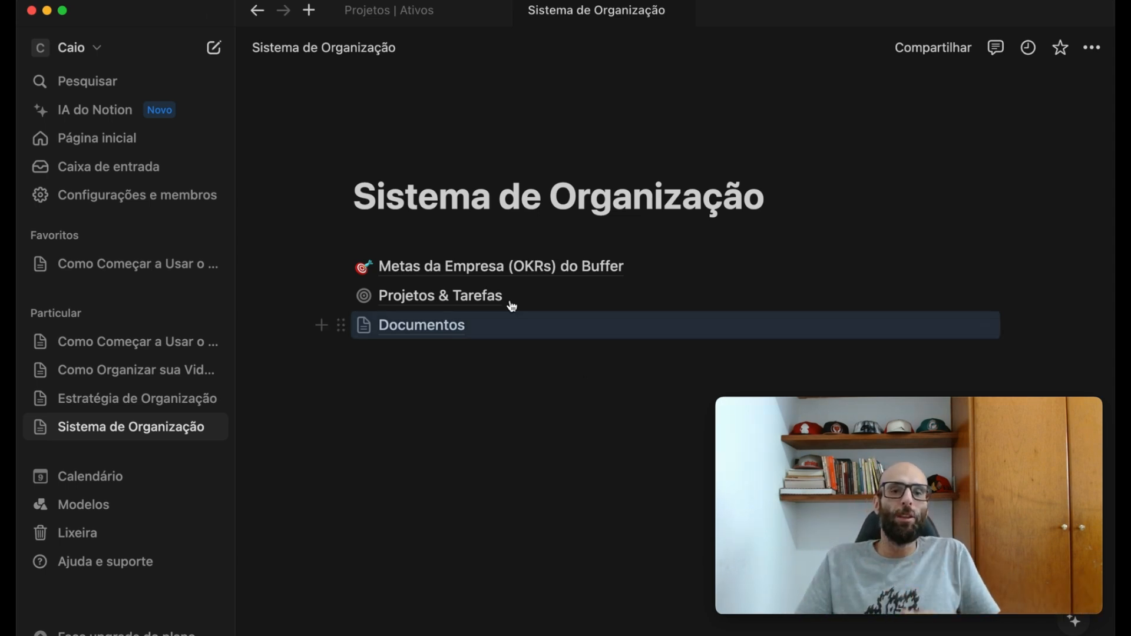
- Open Metas da Empresa (OKRs) do Buffer and delete all sample rows from its Resultados-chave table
click(493, 265)
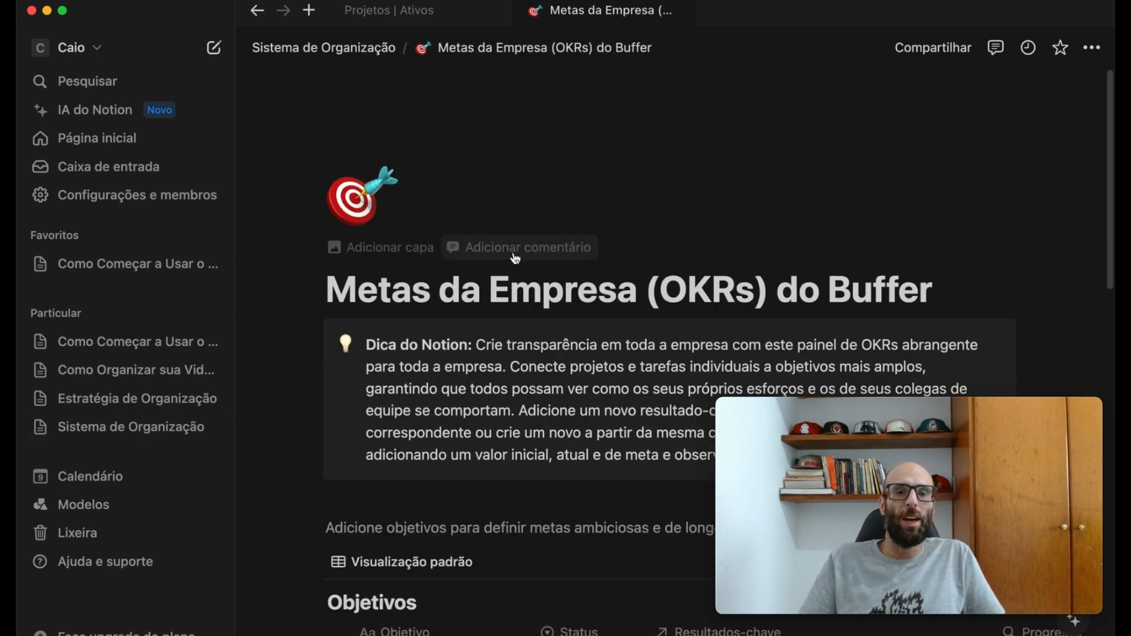
scroll(484, 253, down, 8)
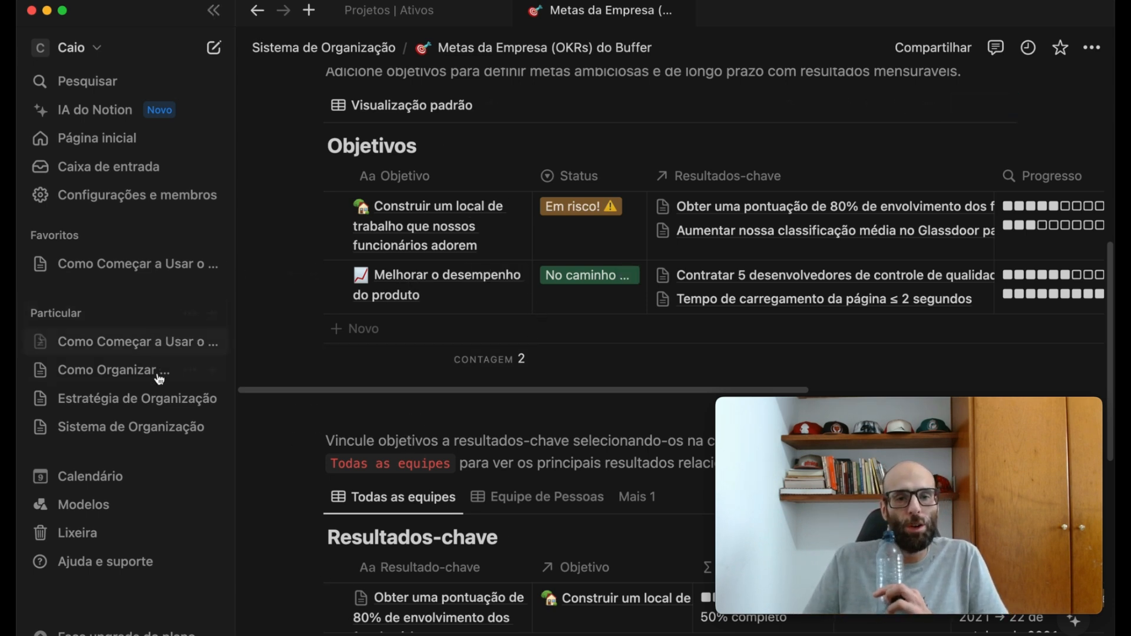
drag(428, 390, 491, 386)
scroll(424, 383, down, 4)
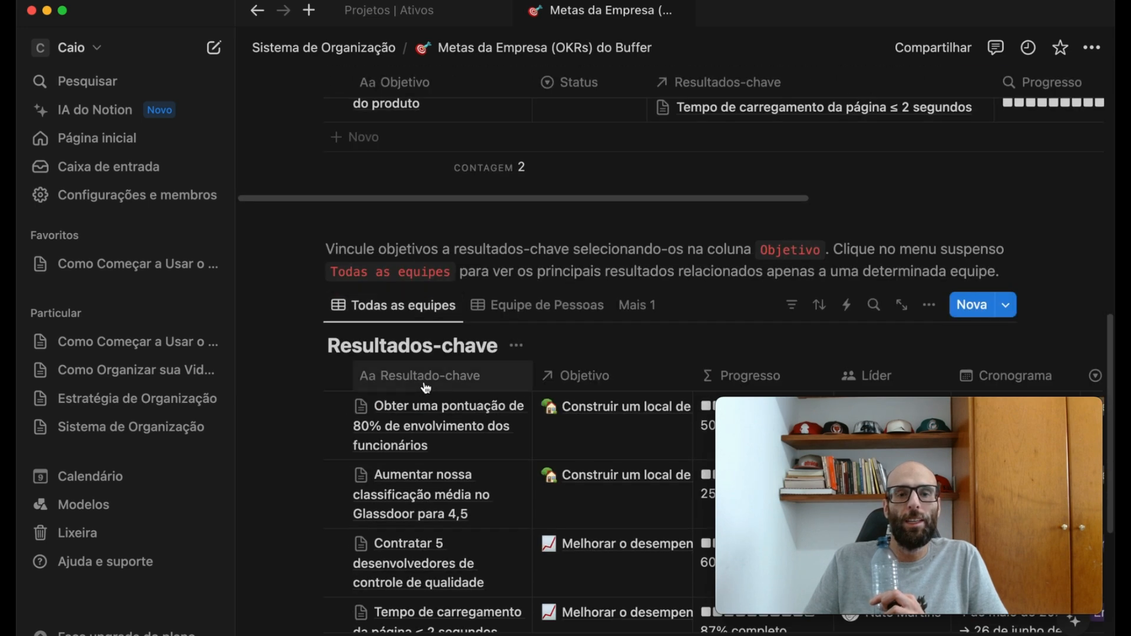
scroll(424, 387, down, 3)
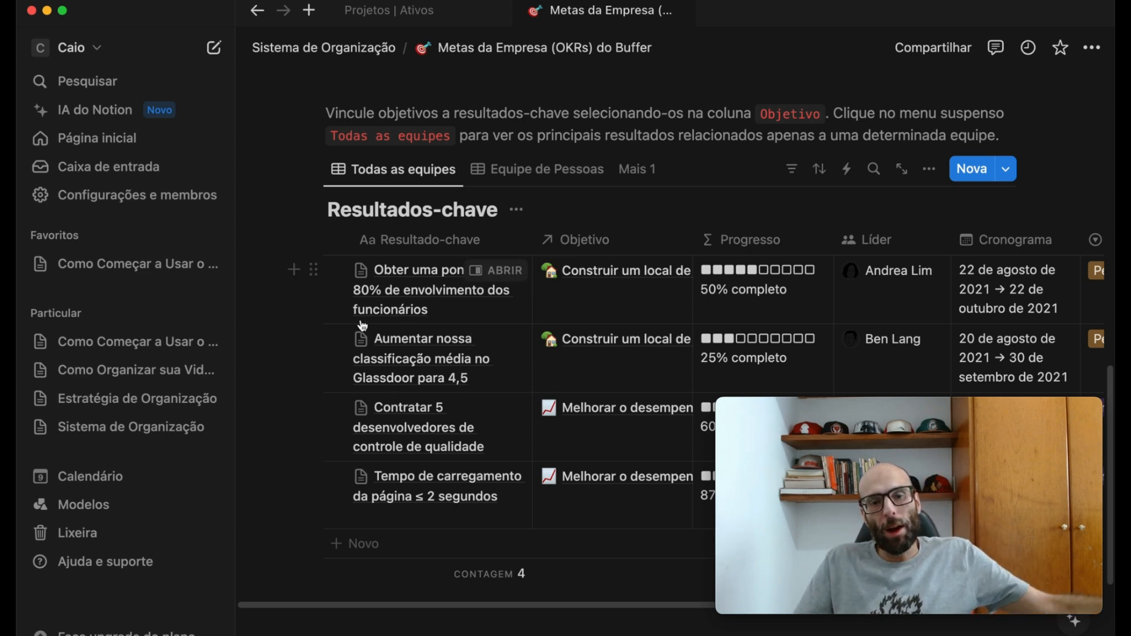
drag(269, 285, 524, 501)
key(BackSpace)
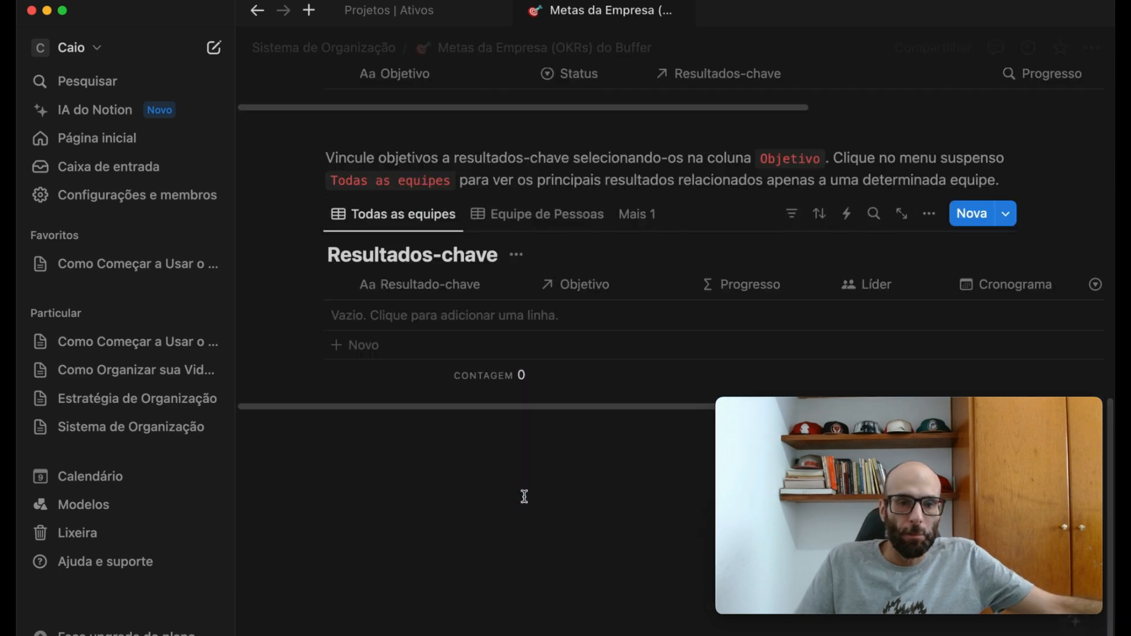
- Delete both sample goals from the Objetivos table
scroll(500, 483, up, 5)
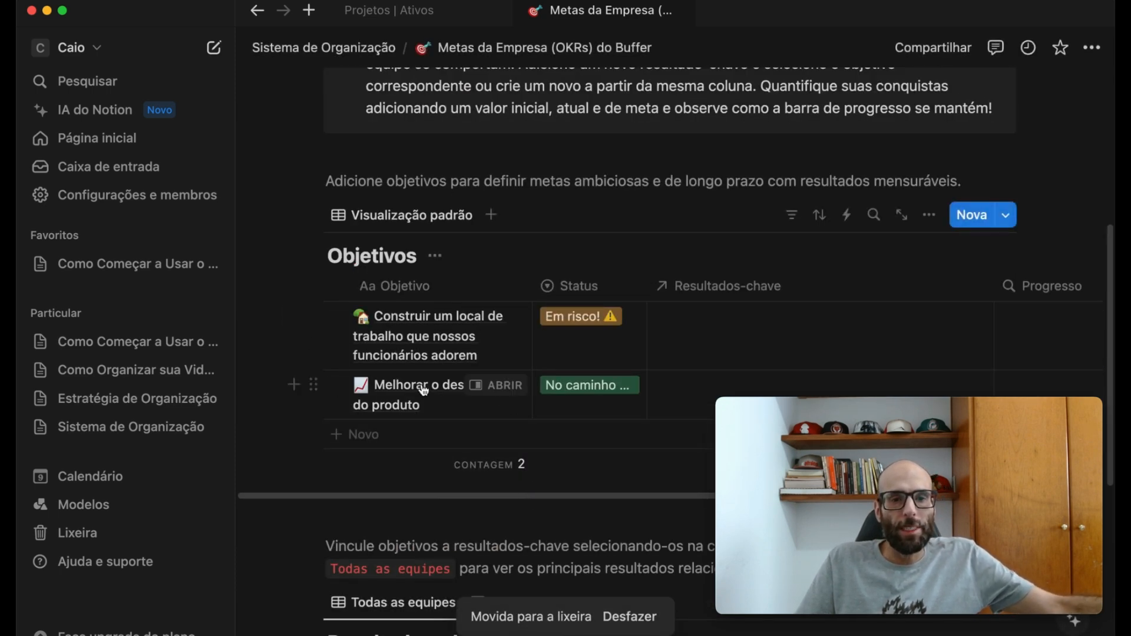
drag(261, 333, 480, 409)
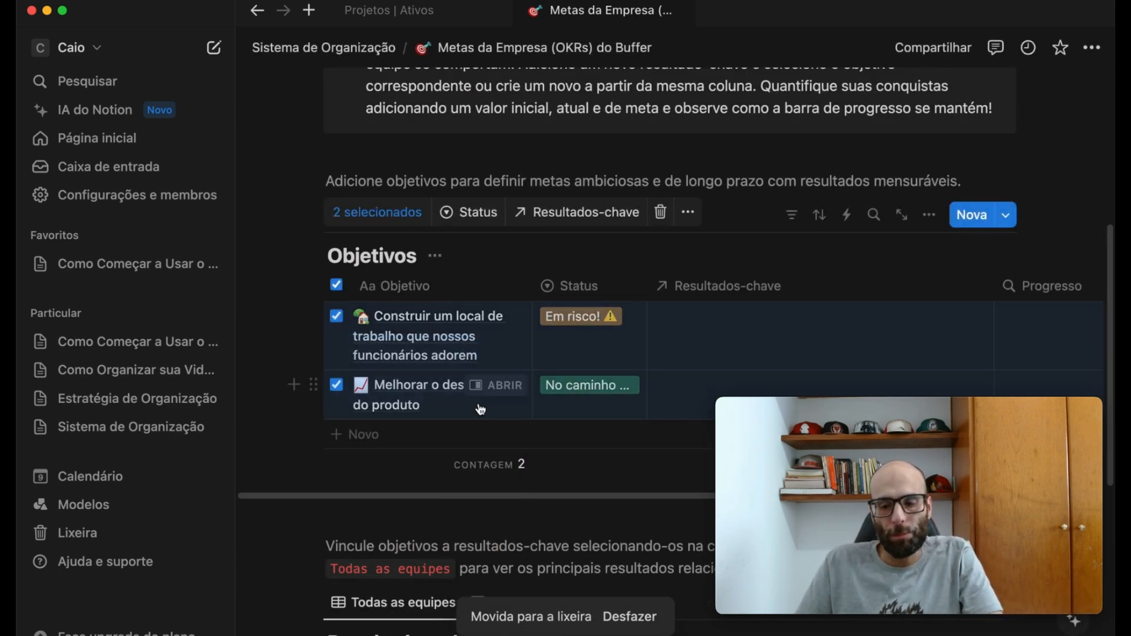
key(BackSpace)
scroll(475, 146, up, 5)
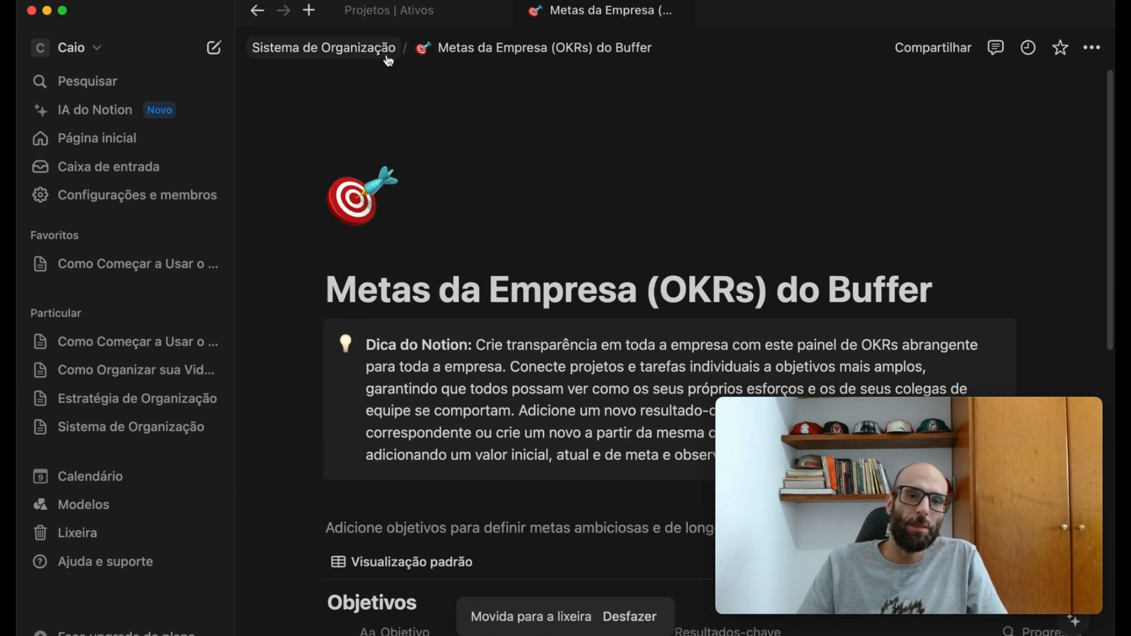
- Return to Sistema de Organização, open the Documentos page and delete all of its sample documents
click(371, 47)
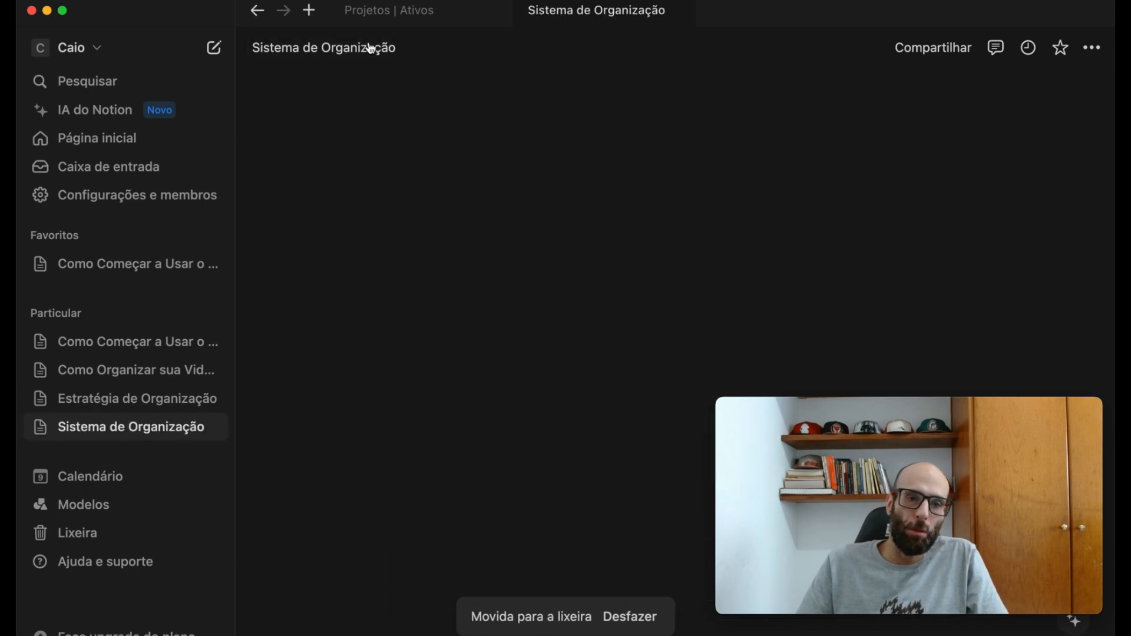
click(264, 15)
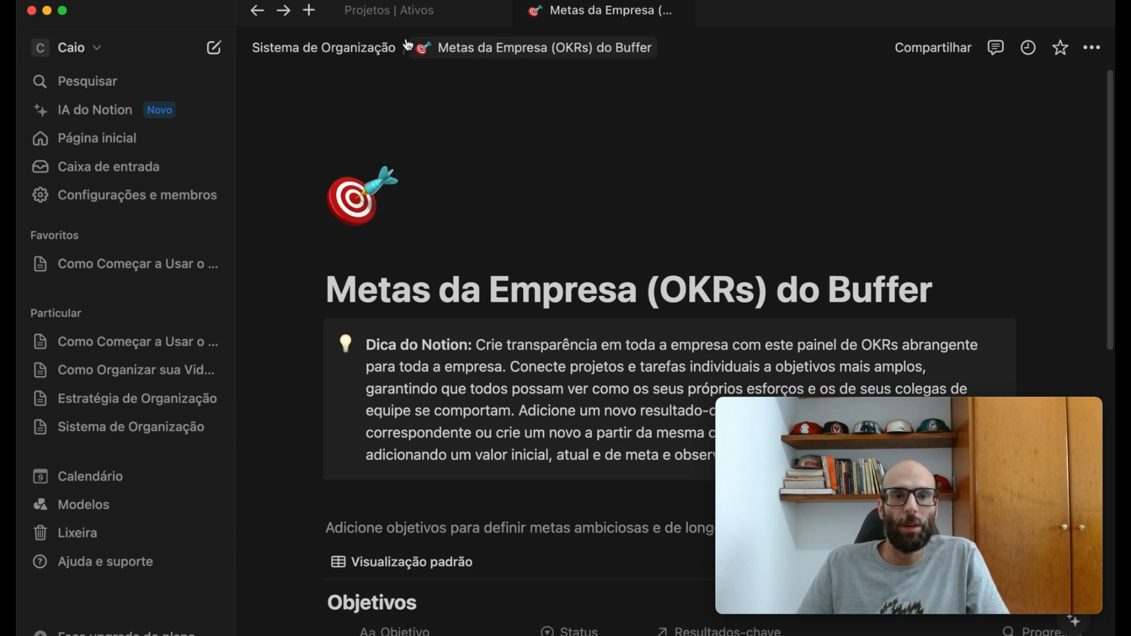
click(326, 48)
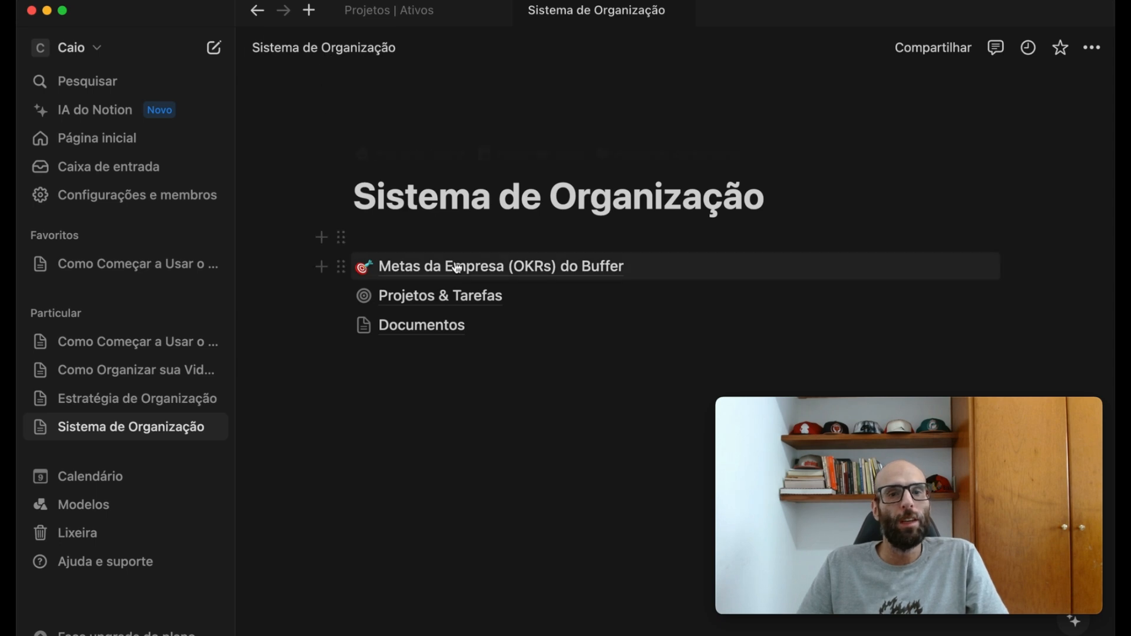
click(416, 330)
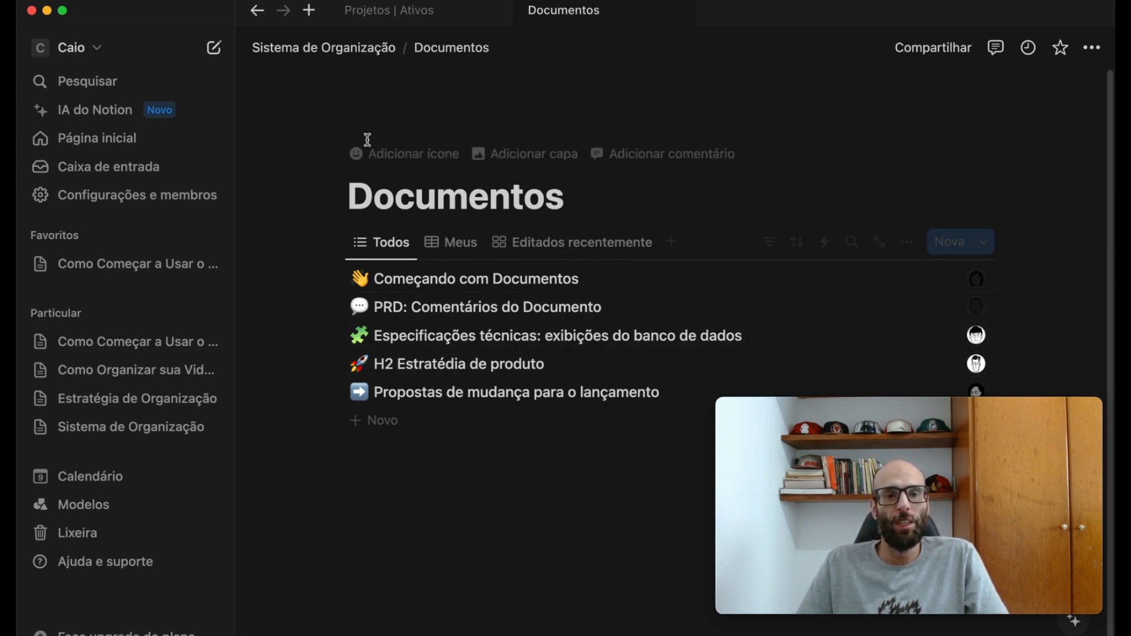
drag(261, 274, 471, 404)
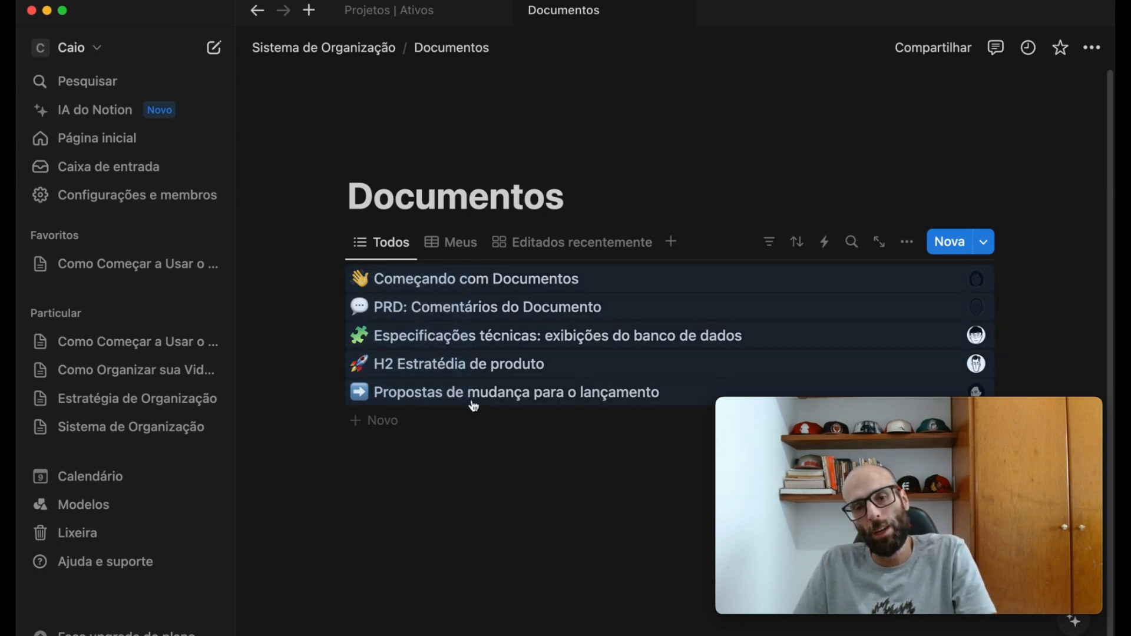
key(BackSpace)
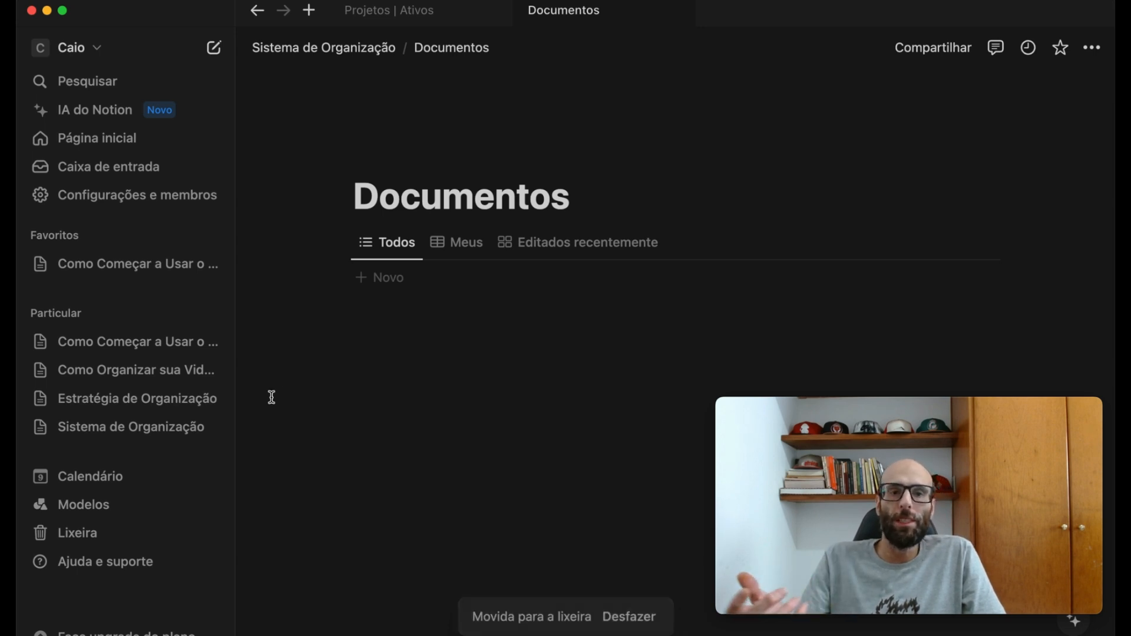
- Add a new document named "Escrever artigo sobre procrastinação" to the Documentos list
click(380, 278)
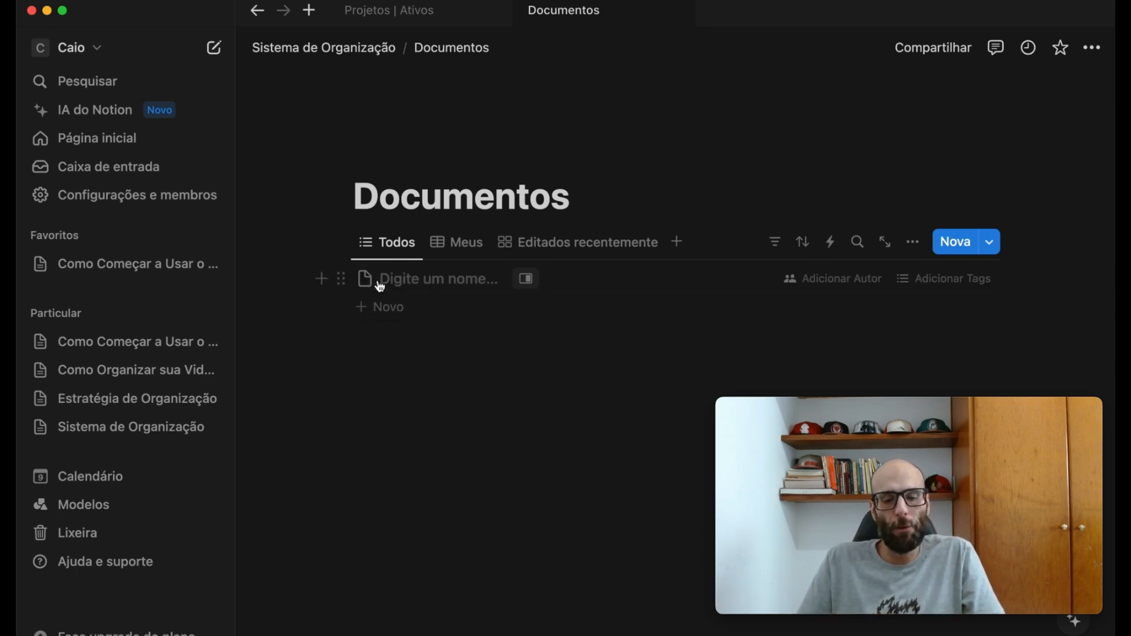
text(E)
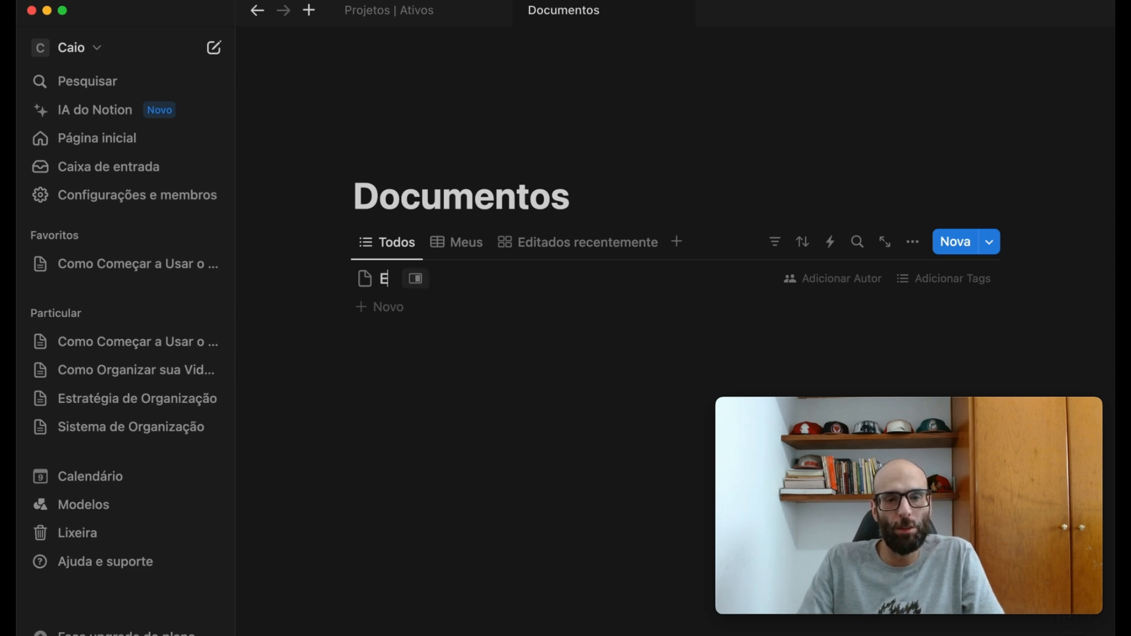
text(screver)
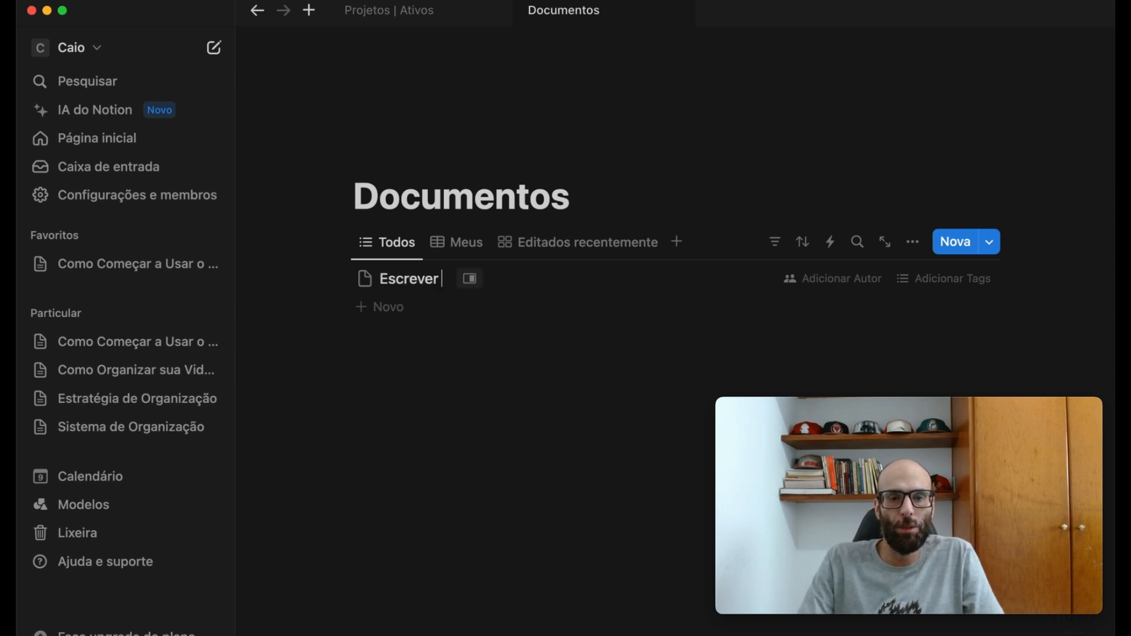
text( artigo sobr)
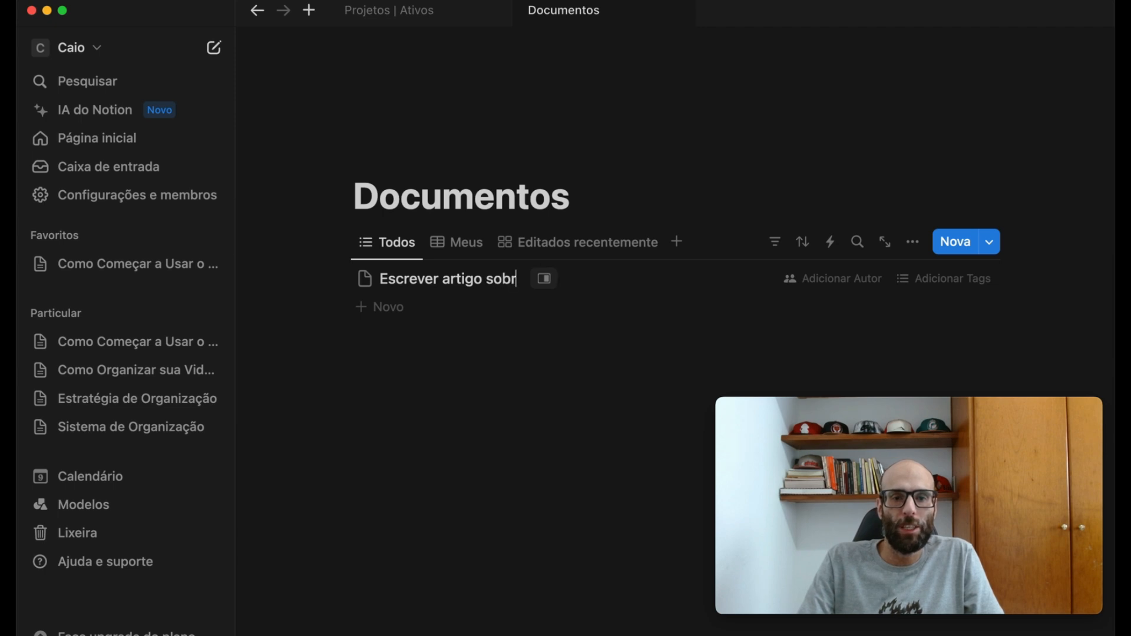
text(e procrasti)
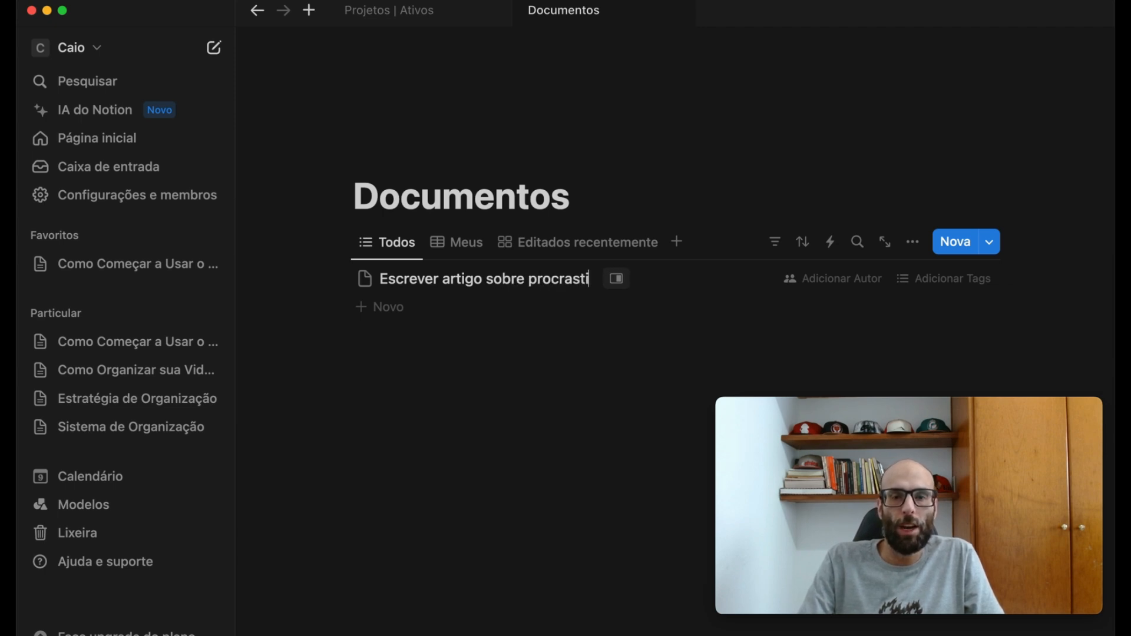
text(nação)
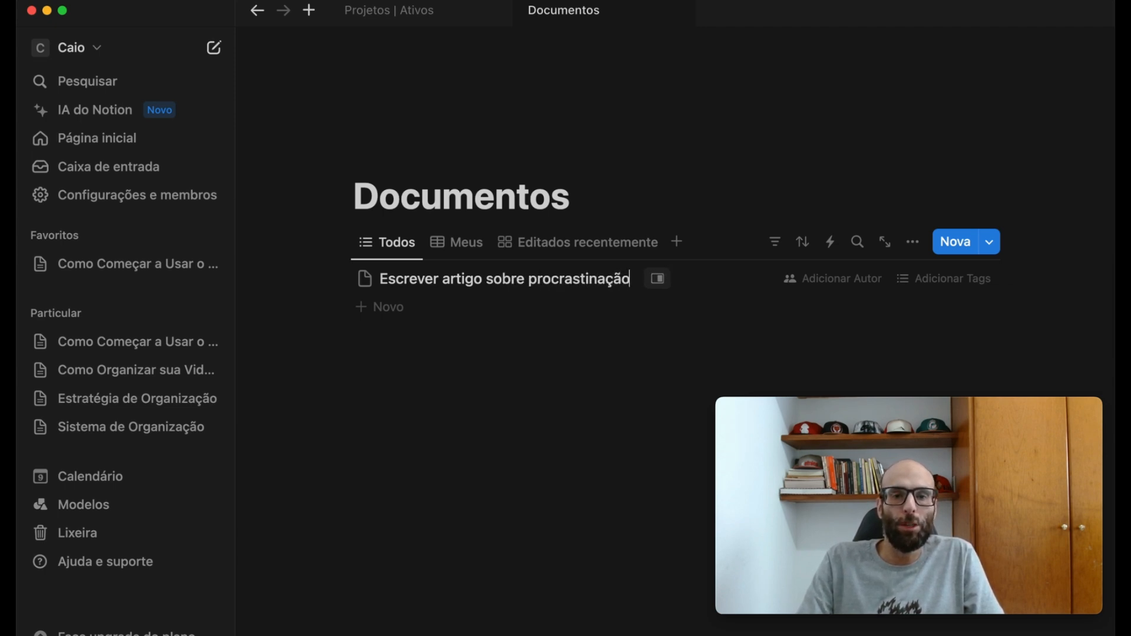
click(1051, 110)
click(1051, 111)
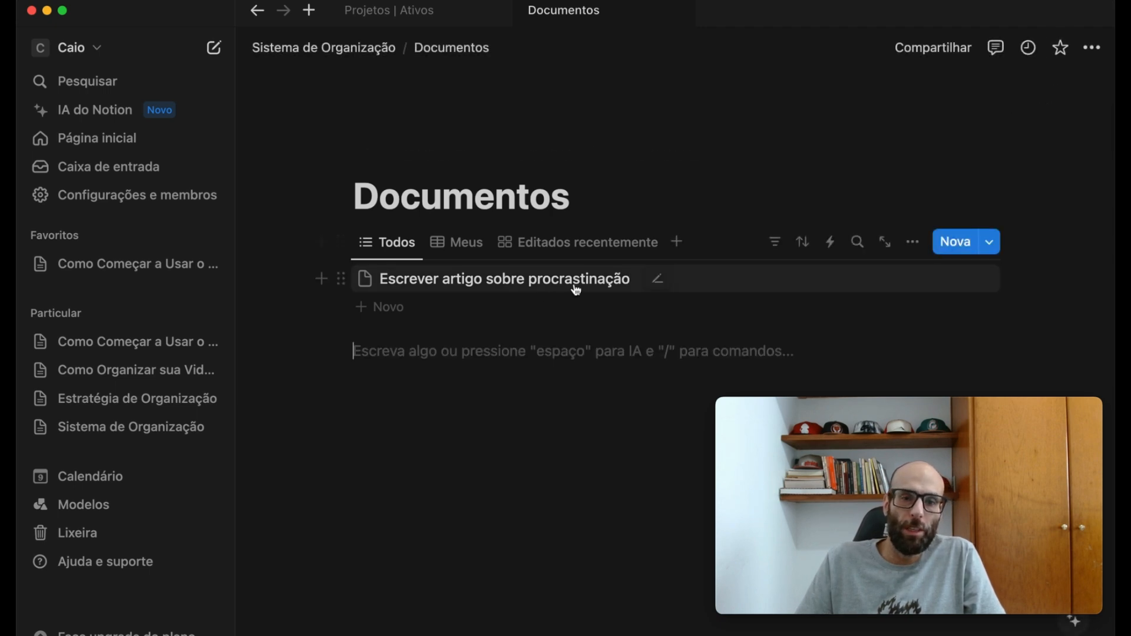
- Open the procrastination document and write "o que é procrastinação" in its body
click(538, 289)
scroll(725, 352, down, 2)
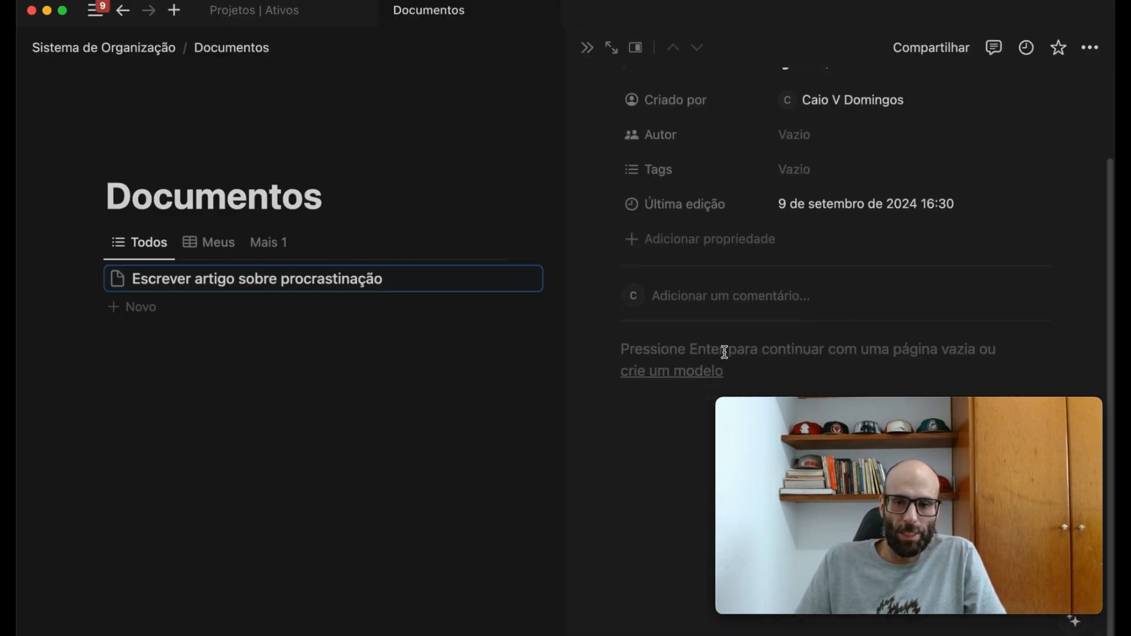
click(661, 396)
text(o que é procrastinação)
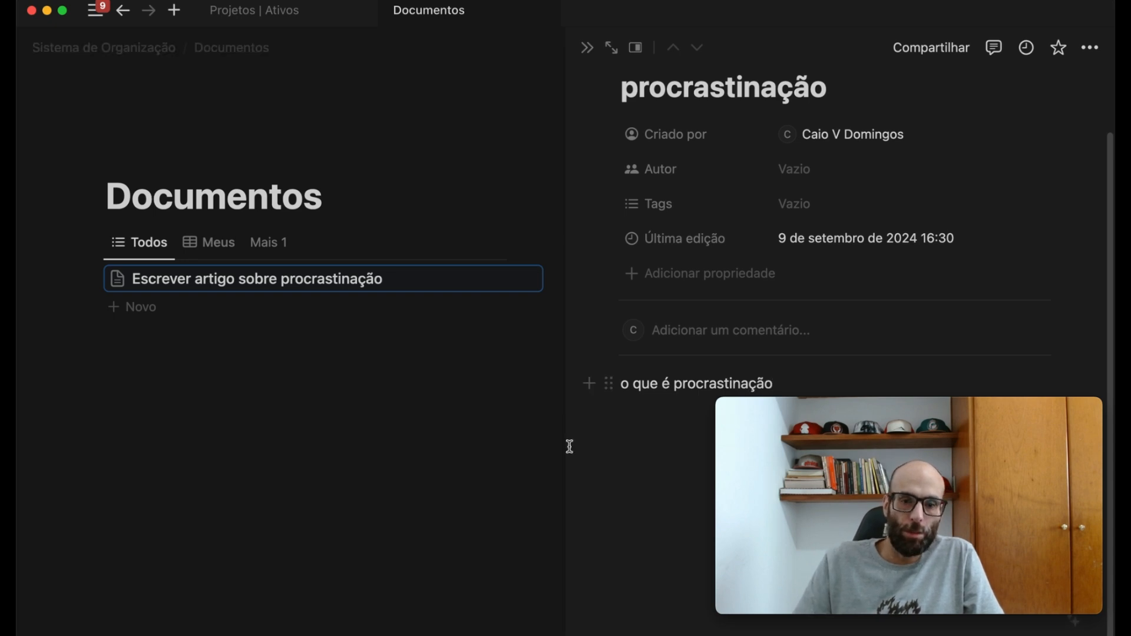
click(427, 489)
- Remove "Escrever" from the document's title so it reads "artigo sobre procrastinação", and return to the Documentos list
click(449, 289)
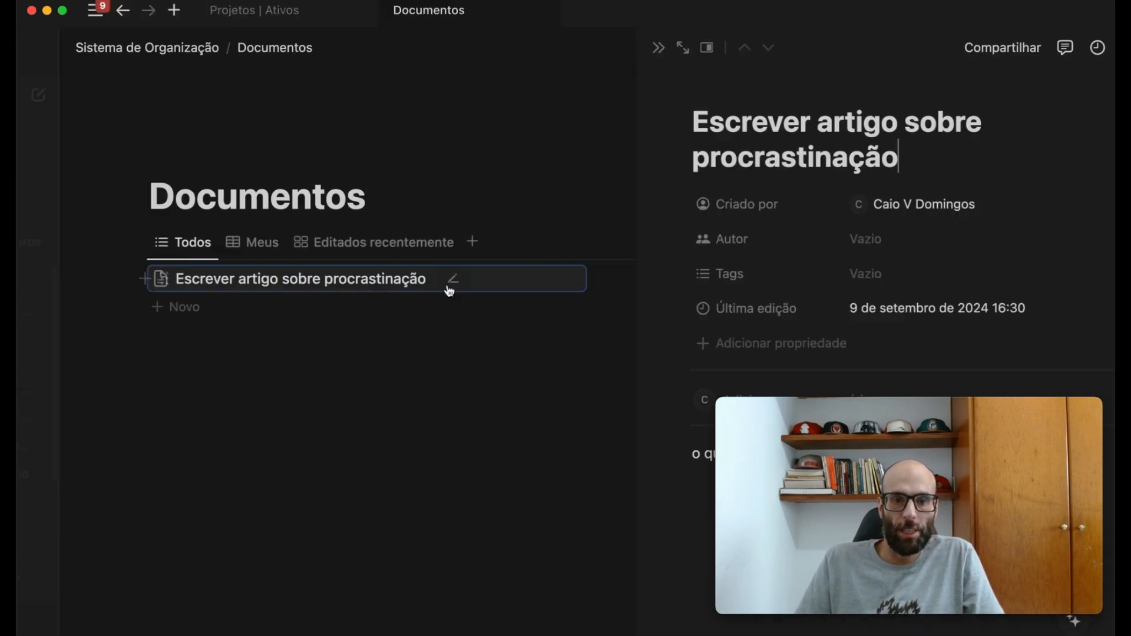
drag(743, 121, 577, 120)
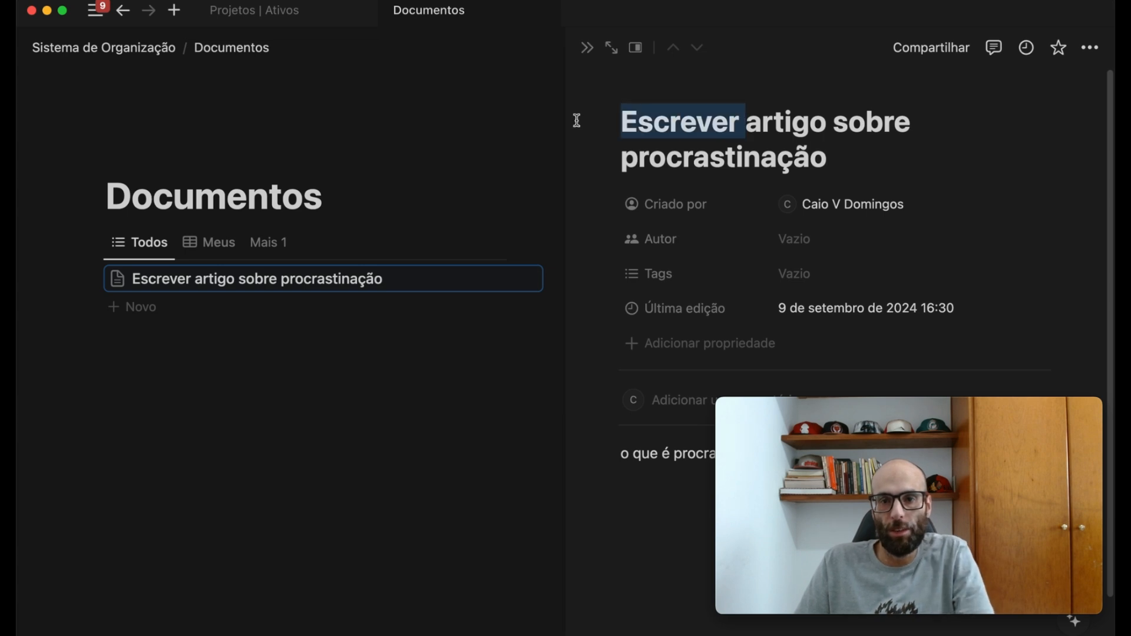
key(BackSpace)
click(460, 489)
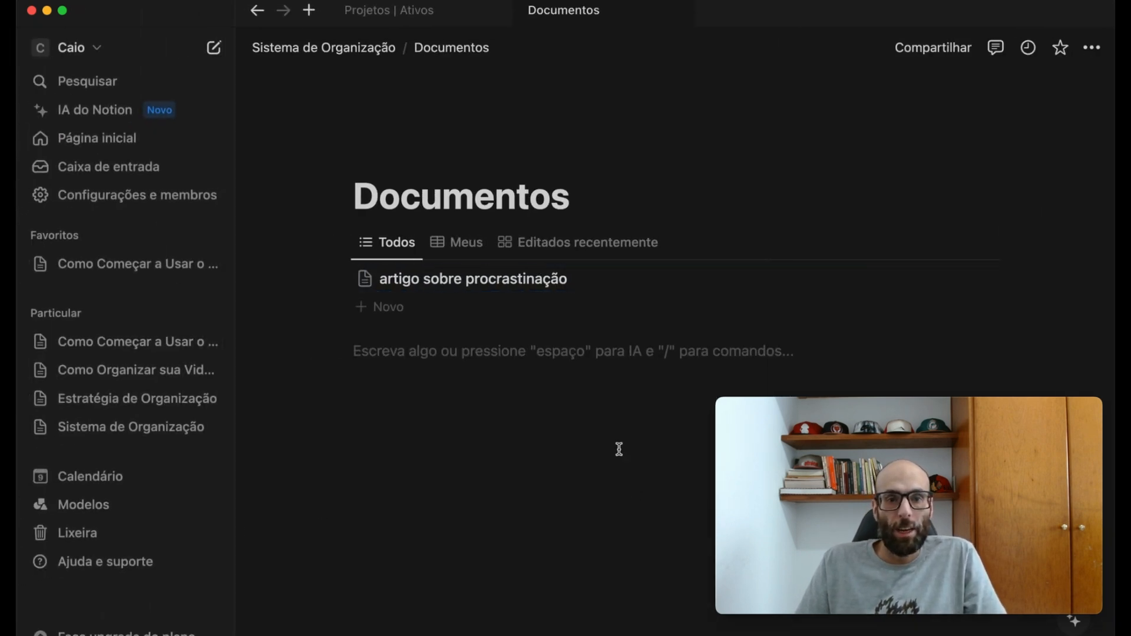
- Add a second document named "Materia globo.com sobre ansiedade" to the Documentos list
click(380, 307)
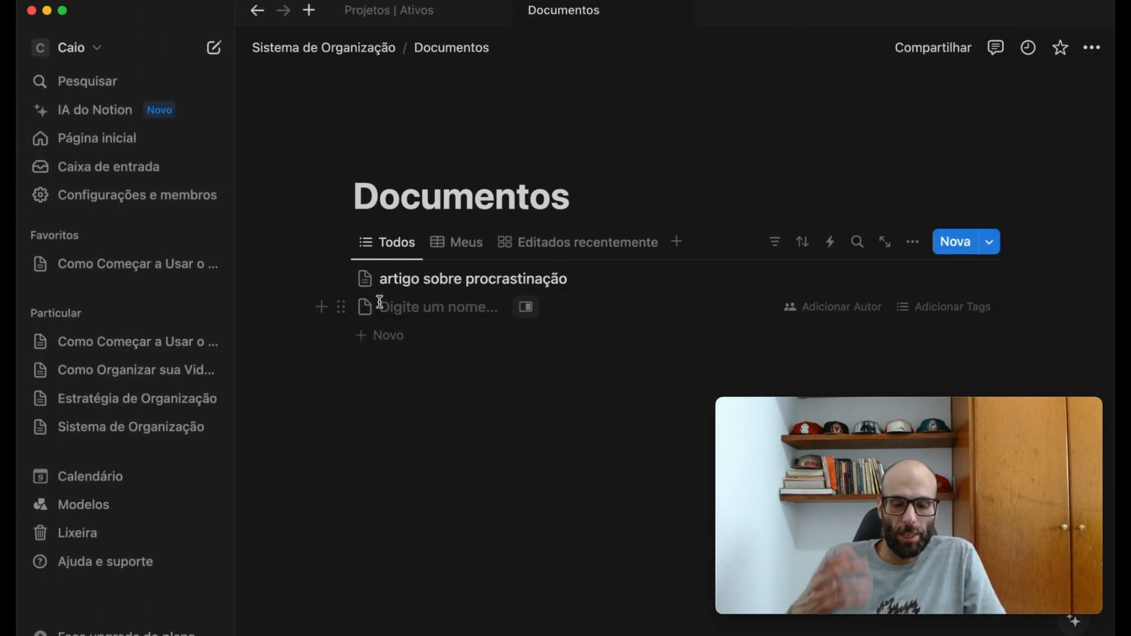
text(Mate)
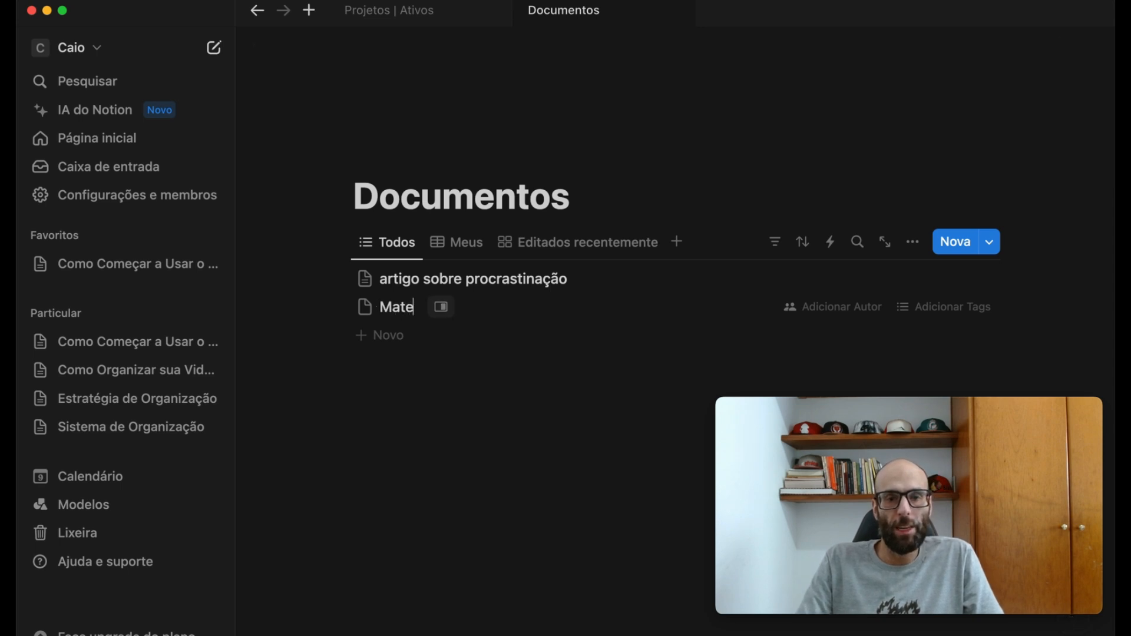
text(ria glo)
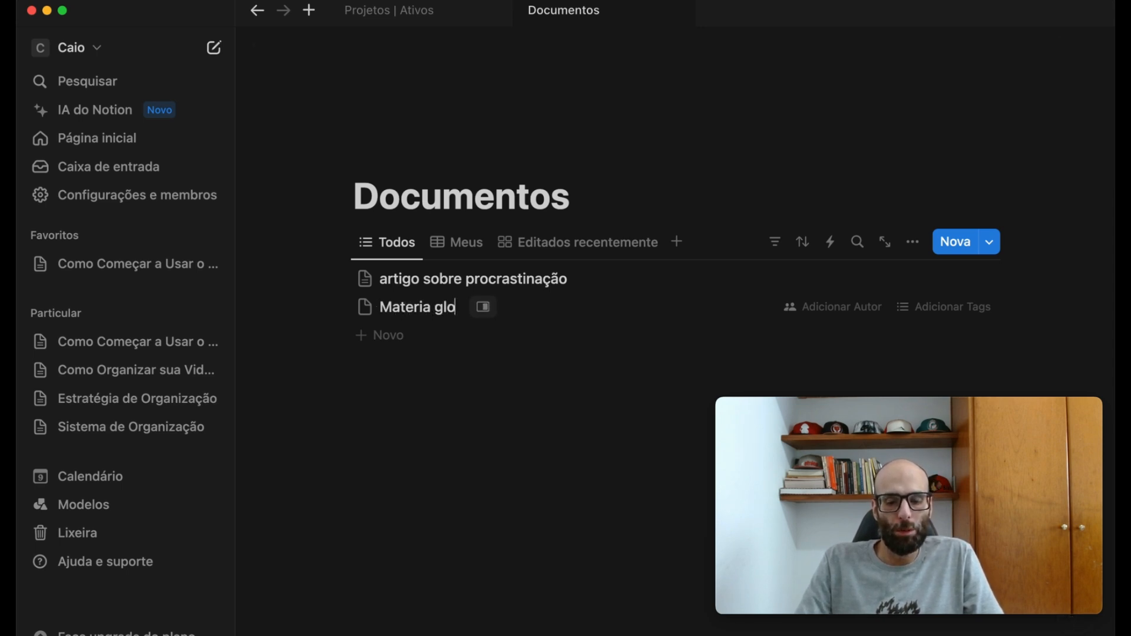
text(bo.com so)
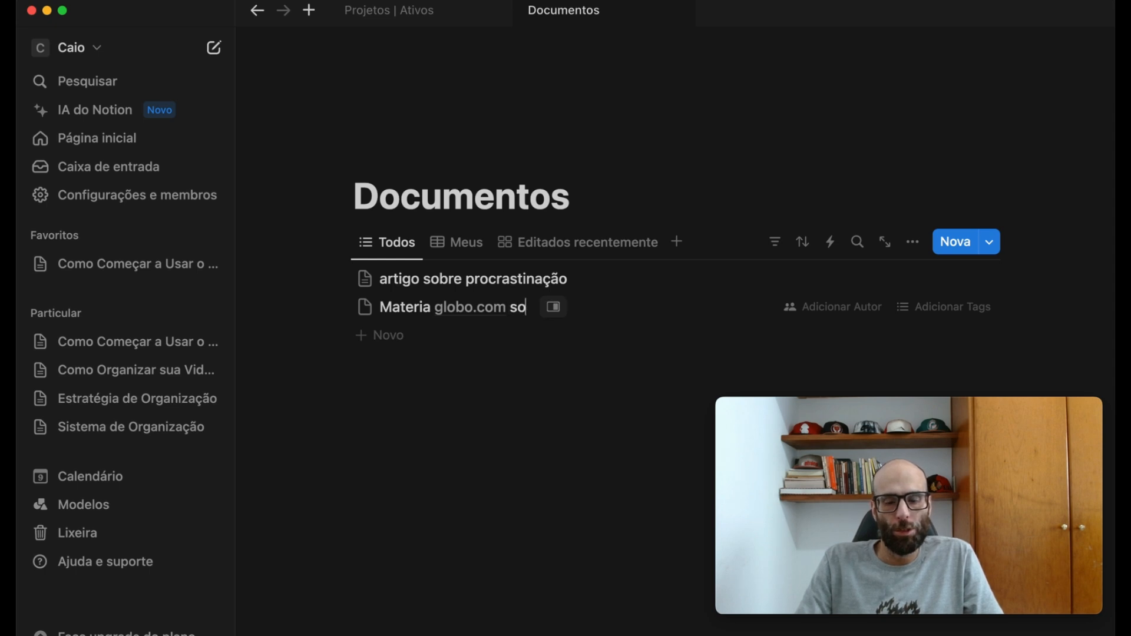
text(bre ansiedade)
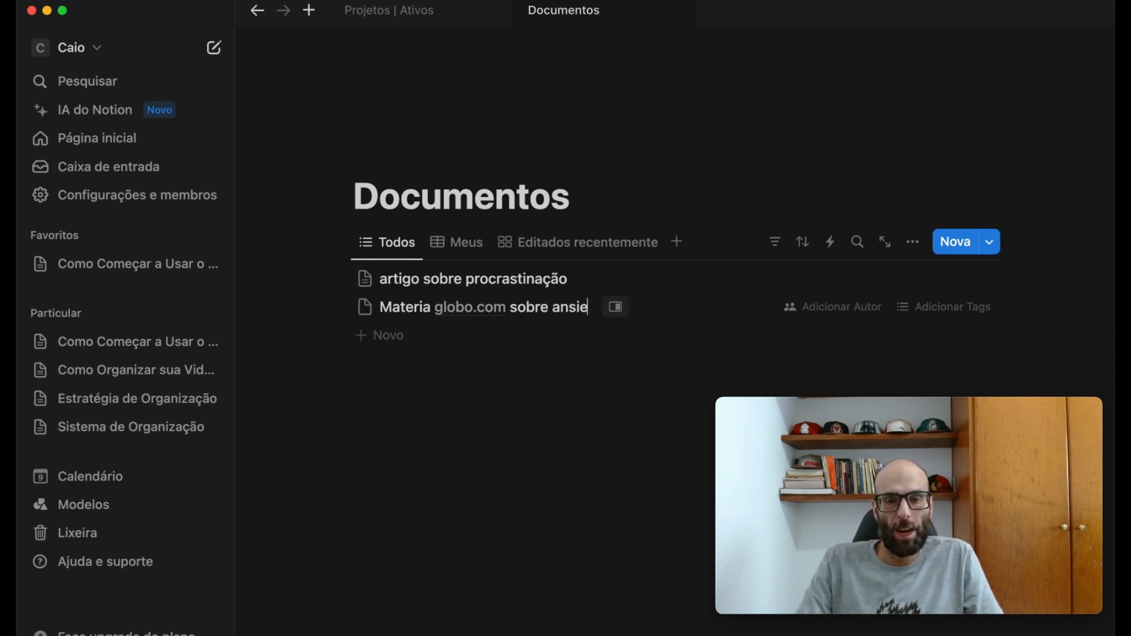
key(Escape)
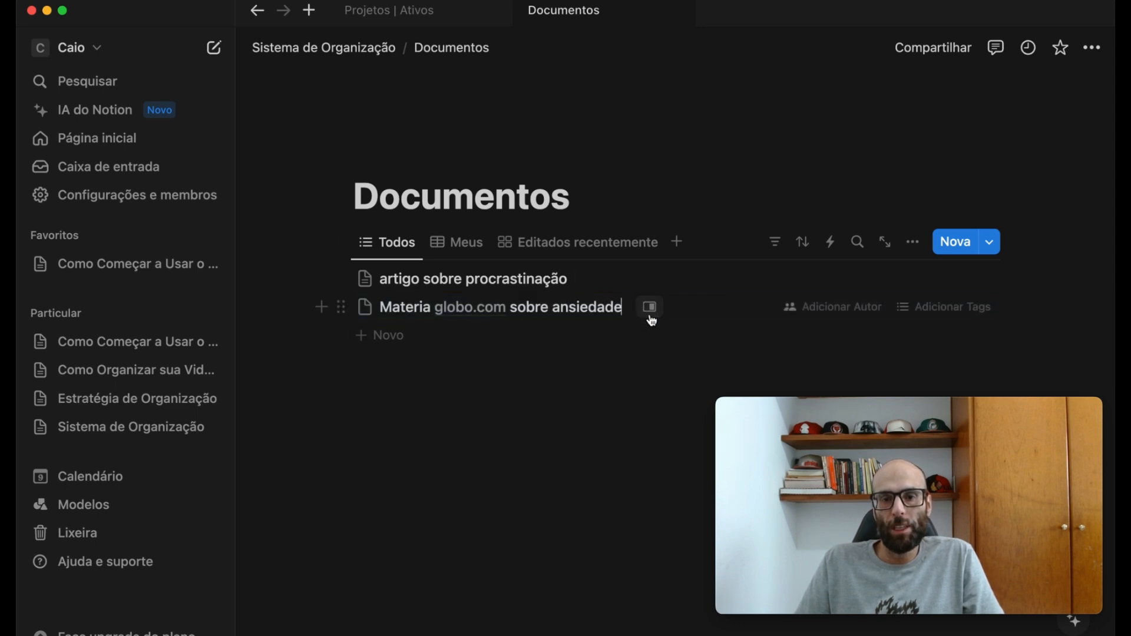
- Open the ansiedade document, paste the copied gshow.globo.com article link into its body as a bookmark, and close the document
click(648, 306)
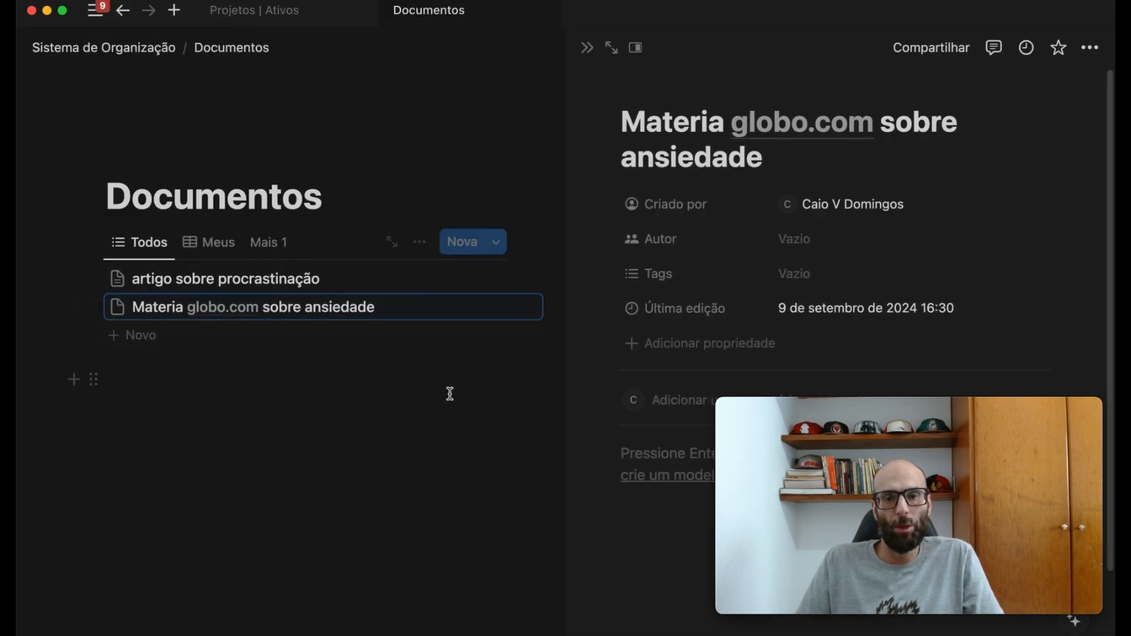
scroll(585, 405, down, 3)
click(680, 342)
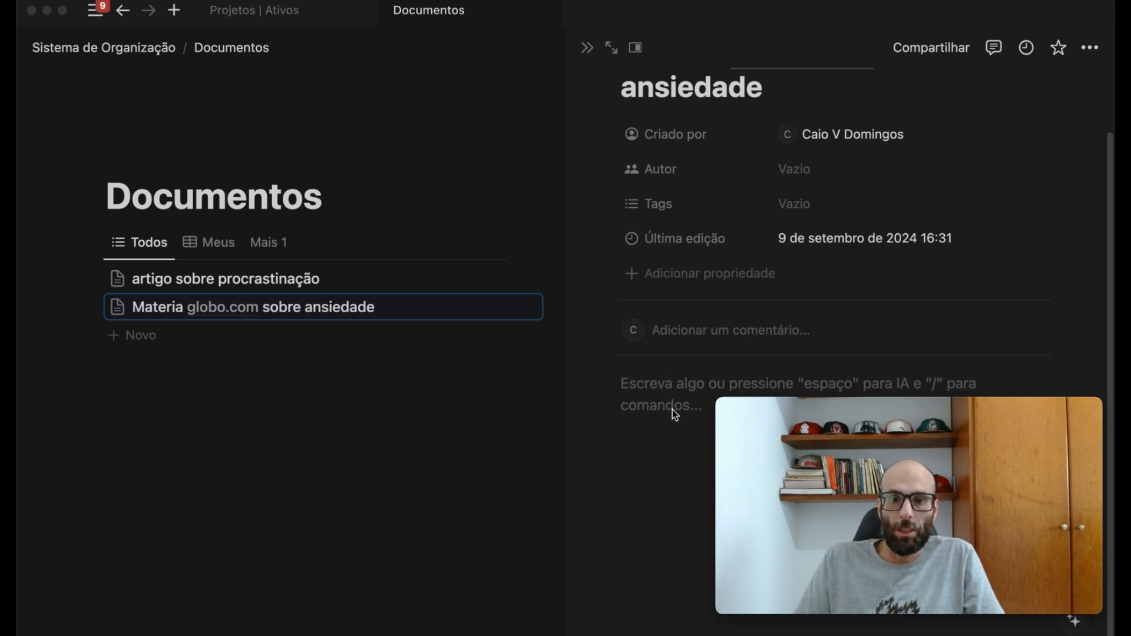
key(super+v)
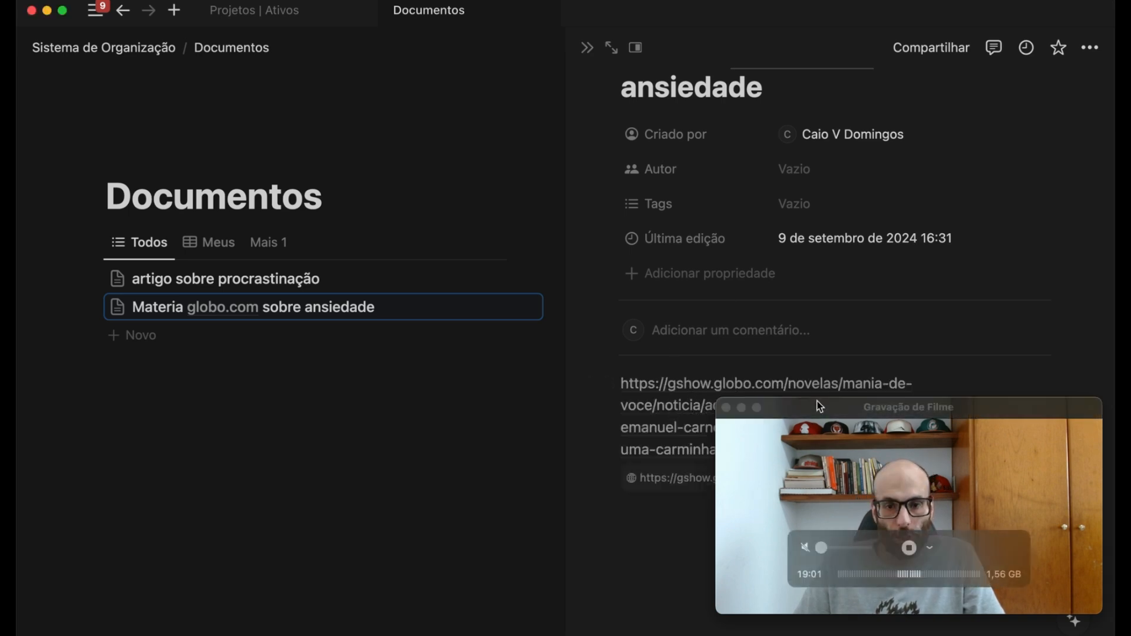
drag(819, 407, 255, 397)
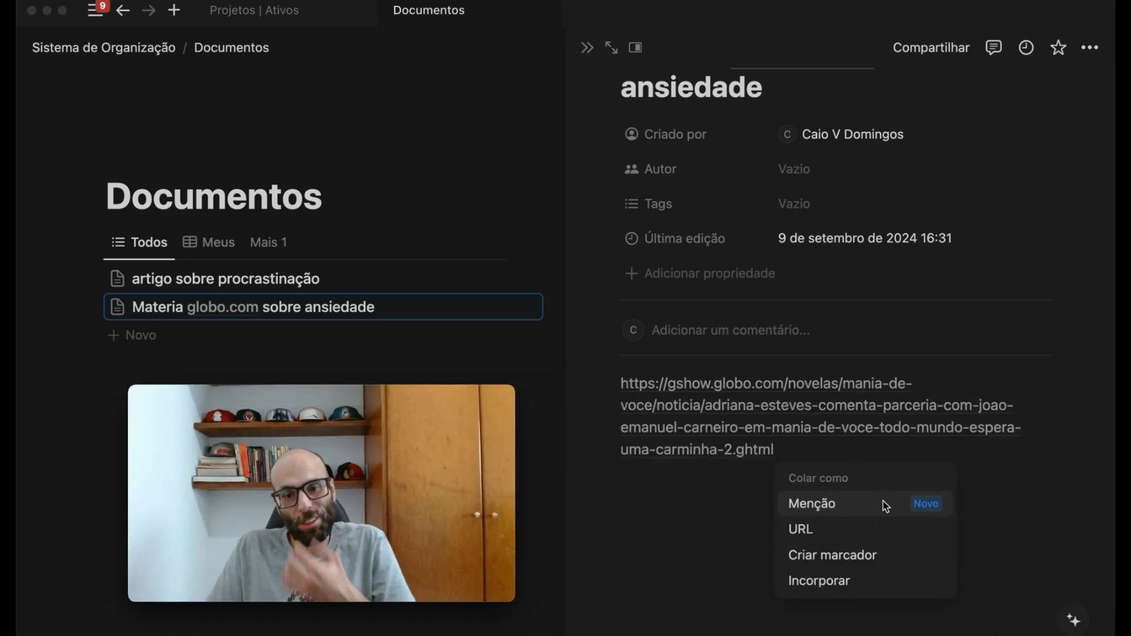
click(841, 557)
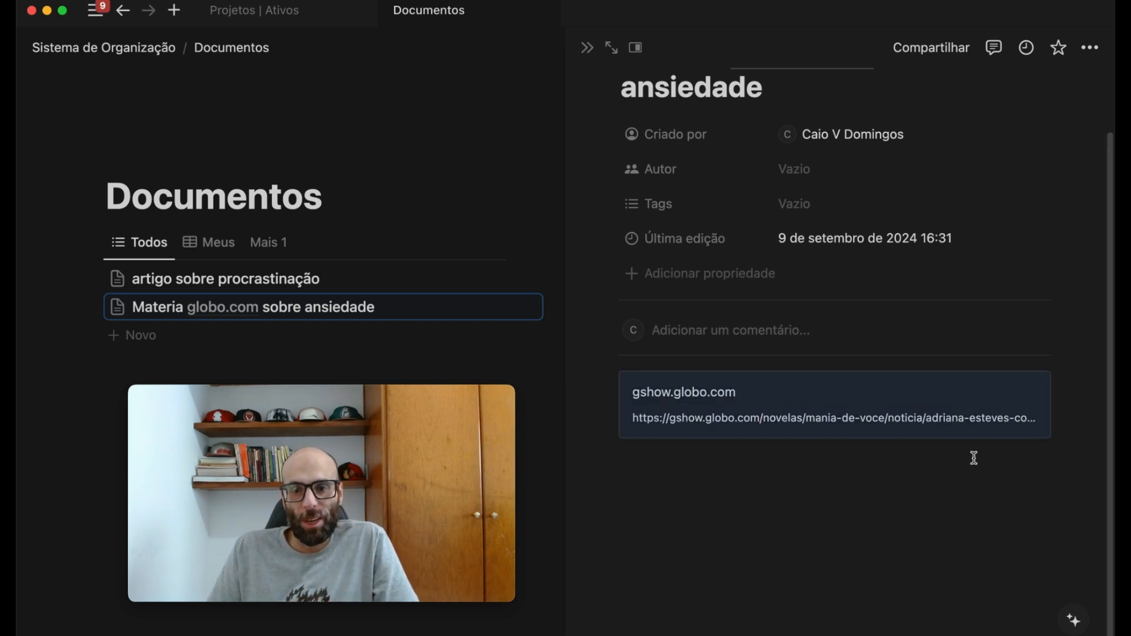
scroll(975, 457, up, 2)
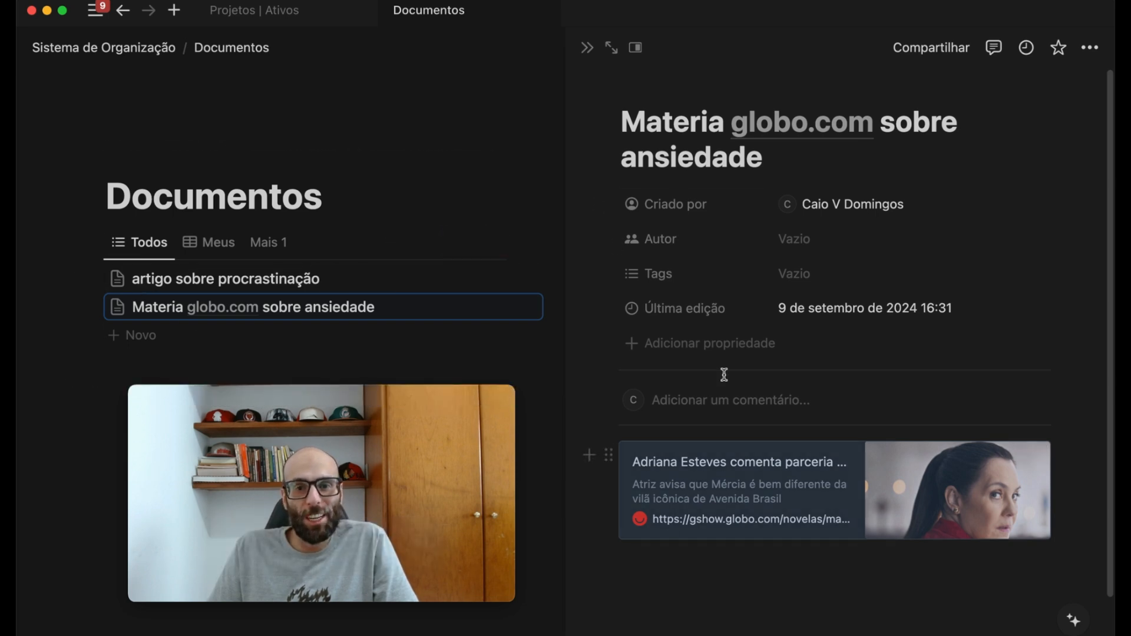
click(586, 47)
drag(364, 387, 903, 412)
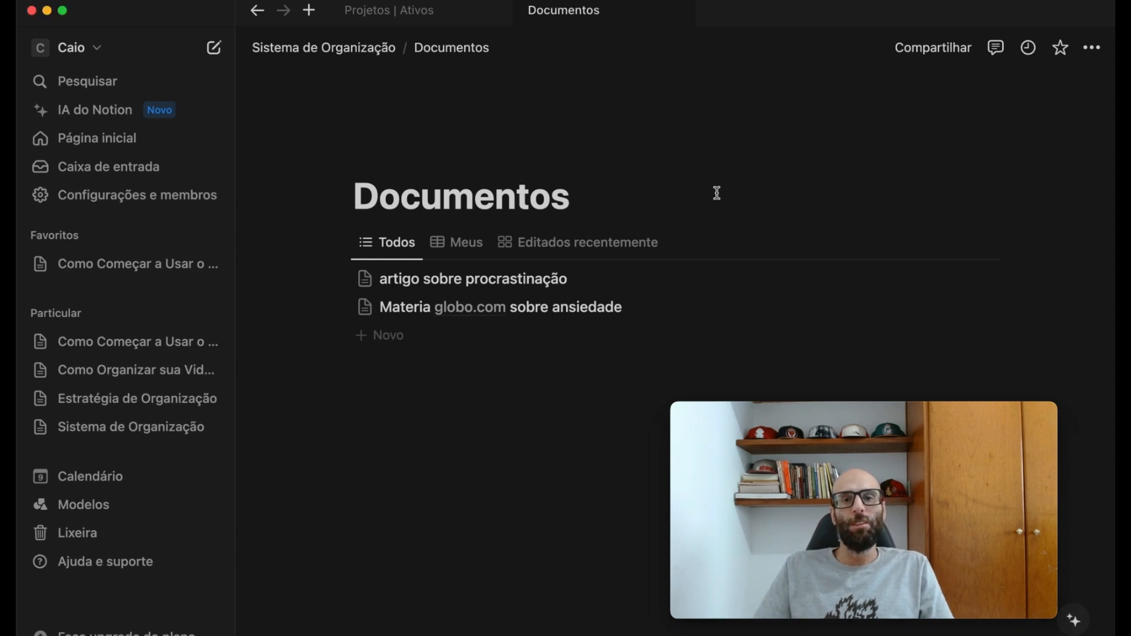
- Search the Documentos list for "procr", and clear the search
click(857, 243)
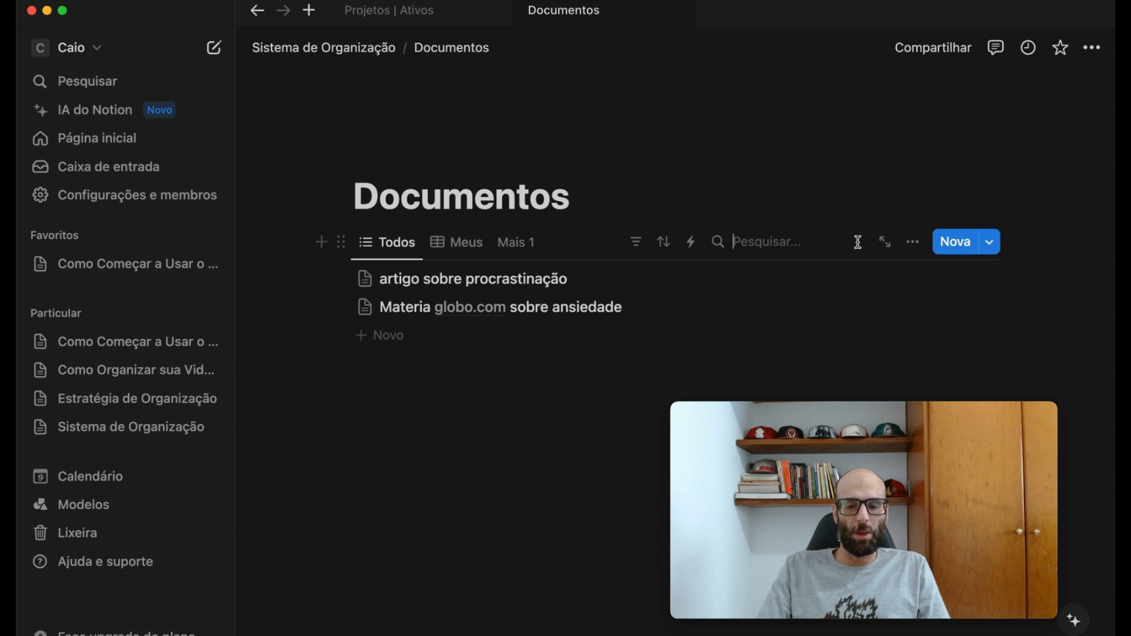
text(procr)
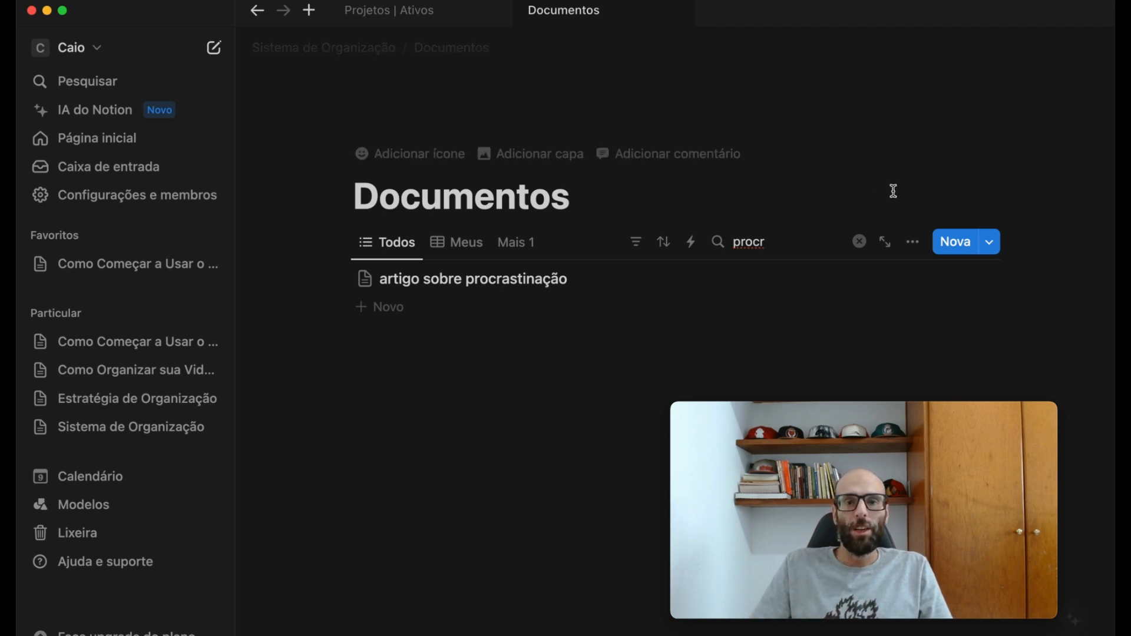
drag(783, 245, 500, 228)
key(BackSpace)
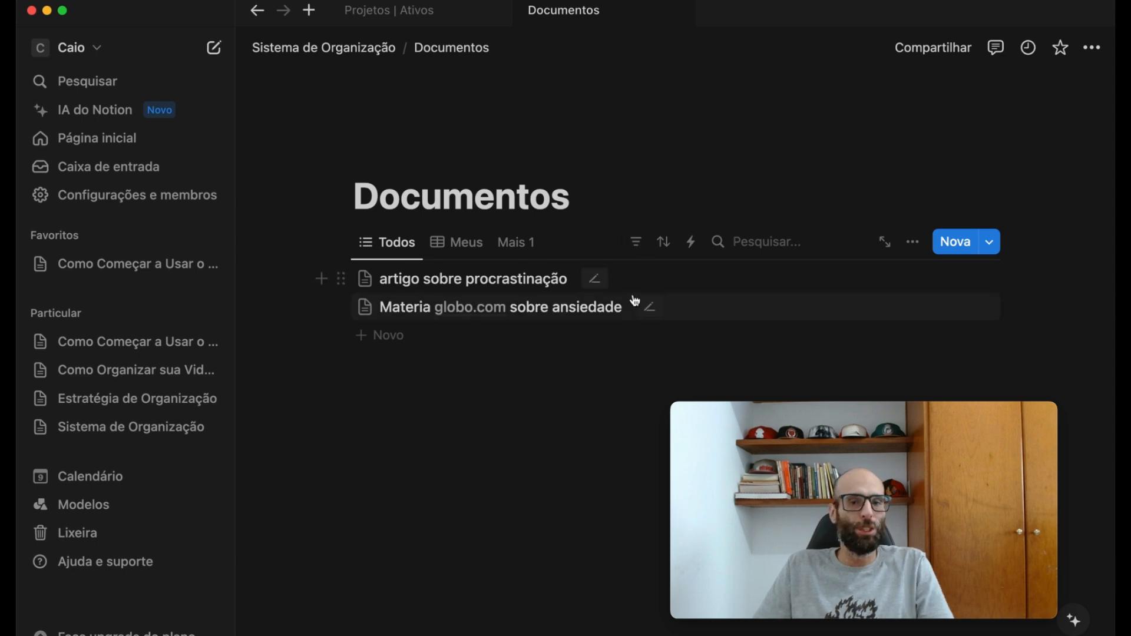
- Rename the Metas da Empresa (OKRs) do Buffer page in Sistema de Organização to "Metas" and delete its Dica do Notion callout
click(101, 436)
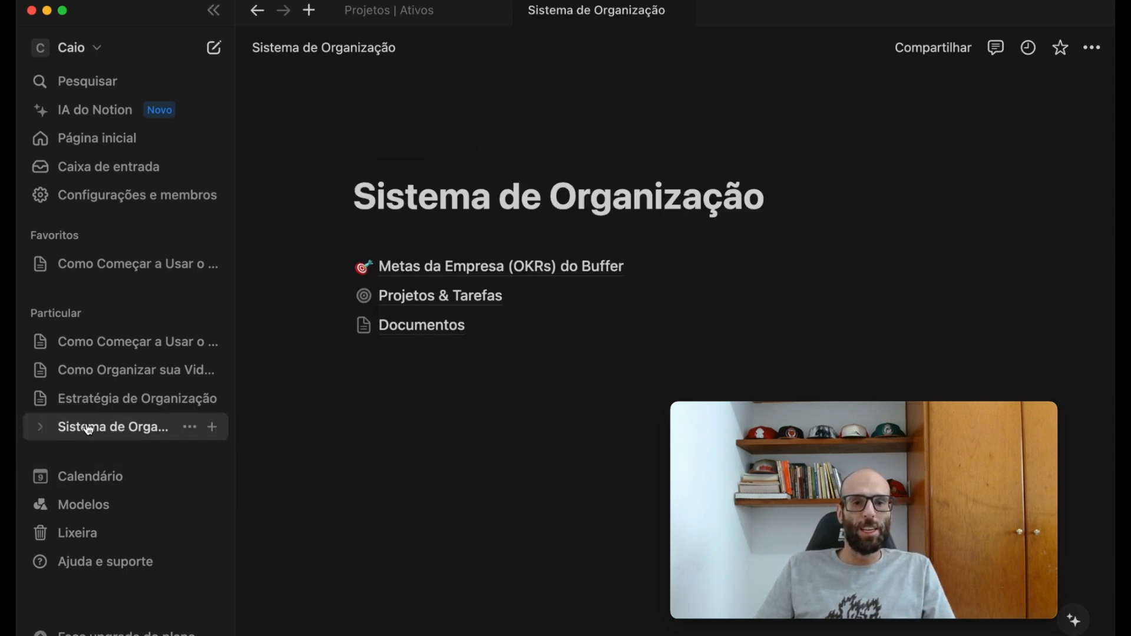
click(465, 271)
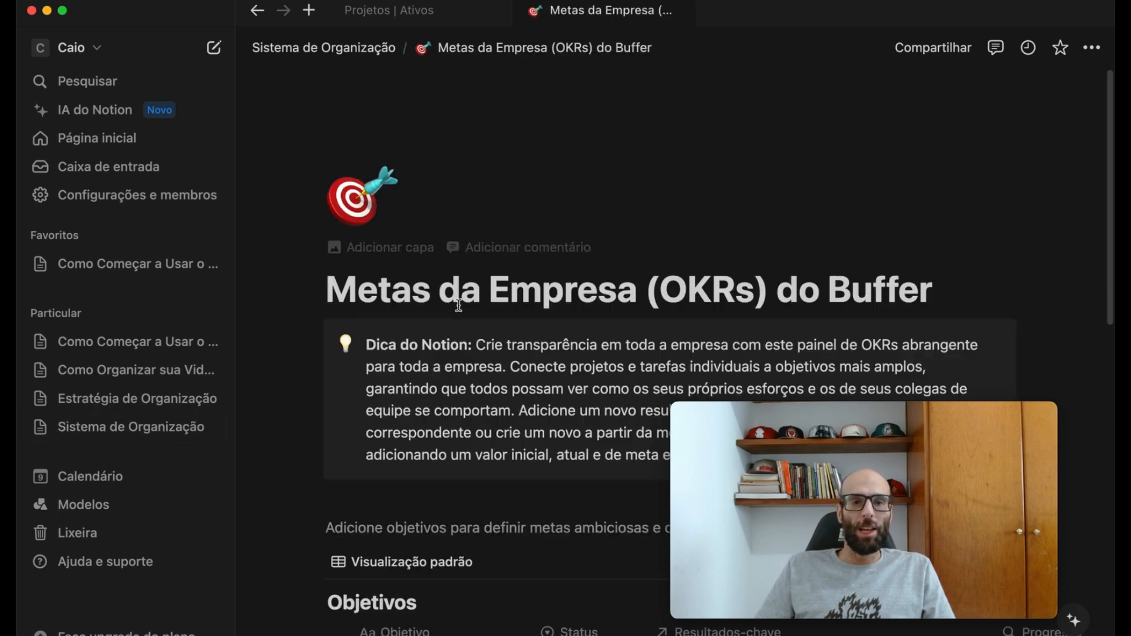
scroll(513, 290, down, 3)
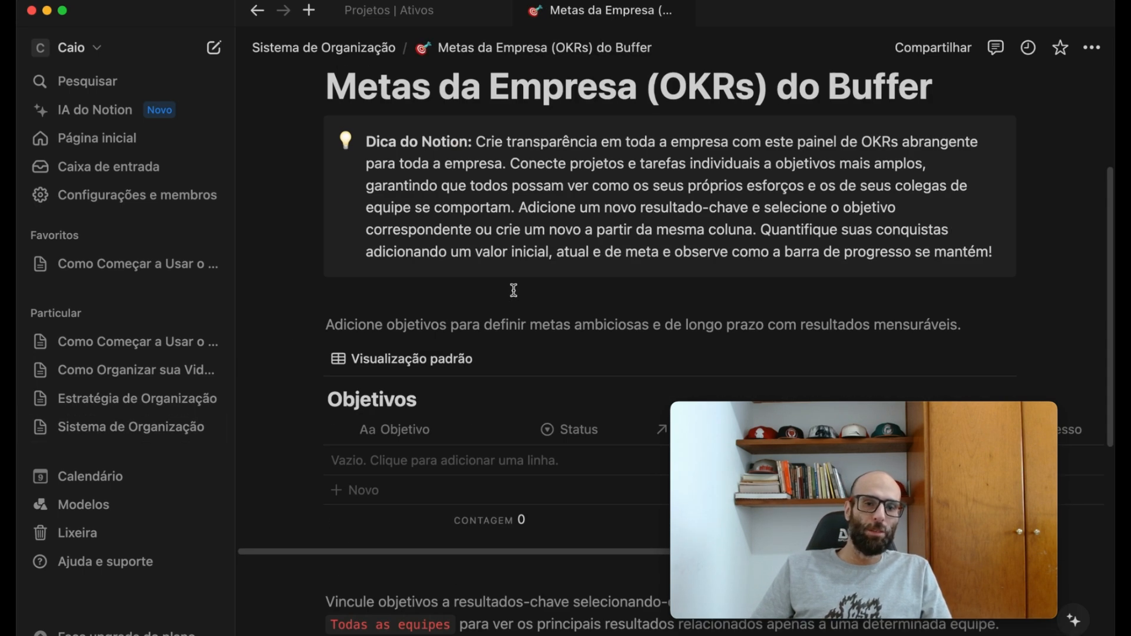
scroll(514, 291, up, 3)
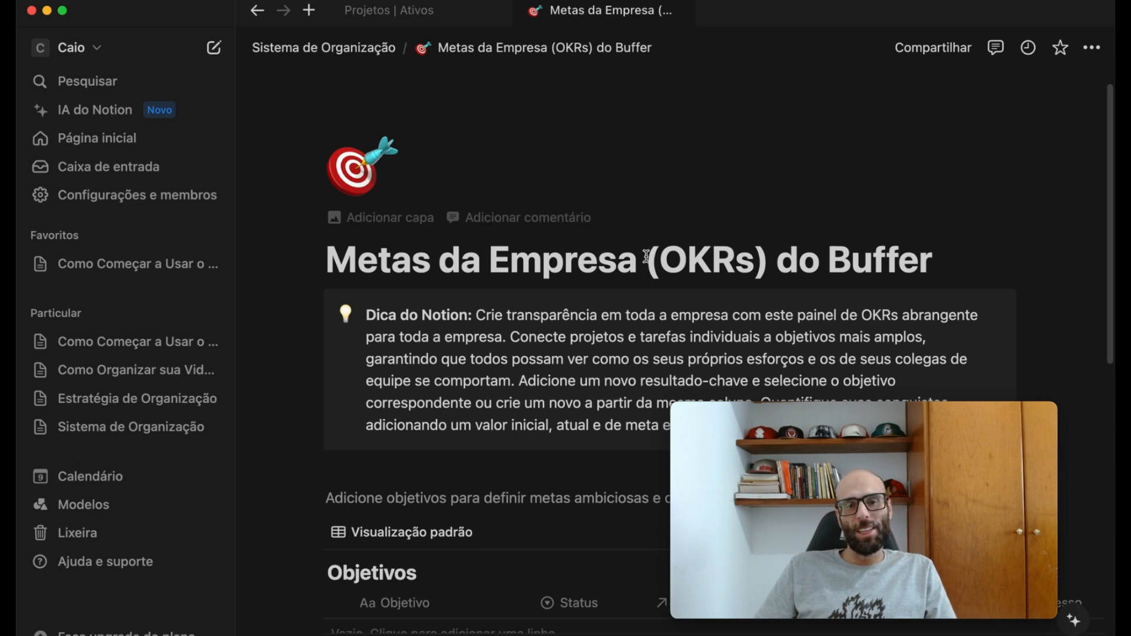
drag(655, 256, 805, 242)
key(BackSpace)
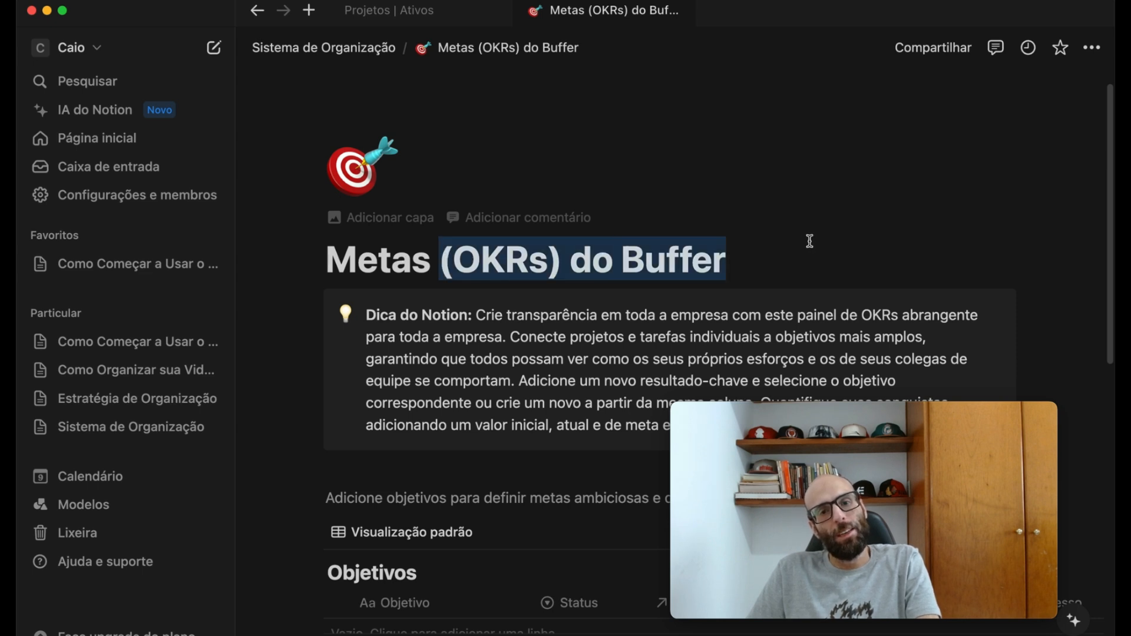
key(BackSpace)
key(BackSpace)
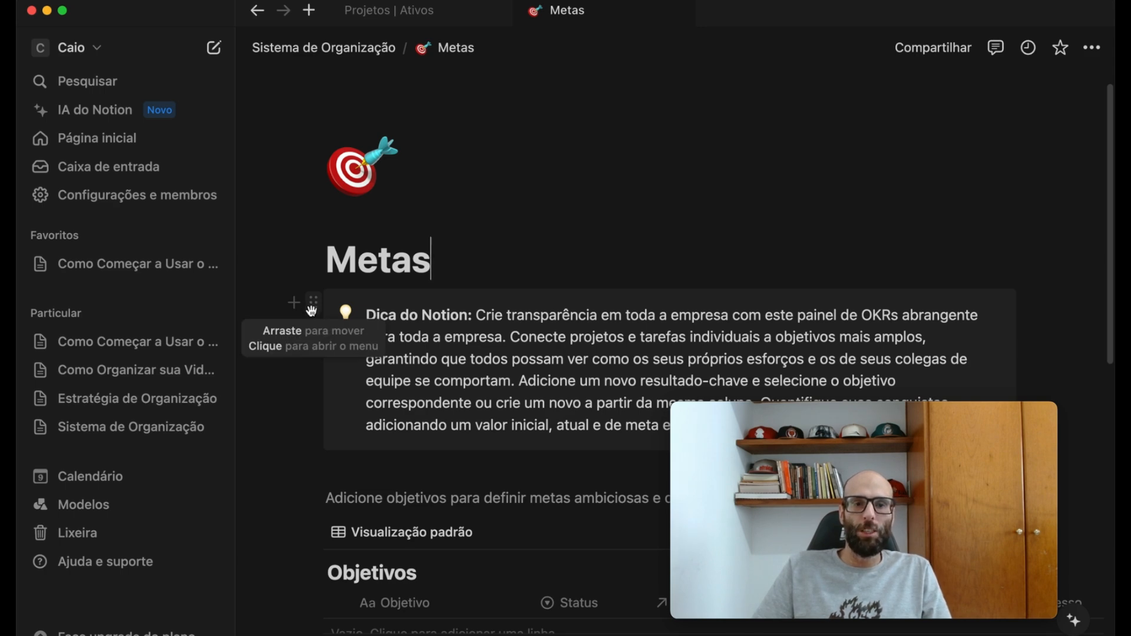
click(312, 310)
click(121, 251)
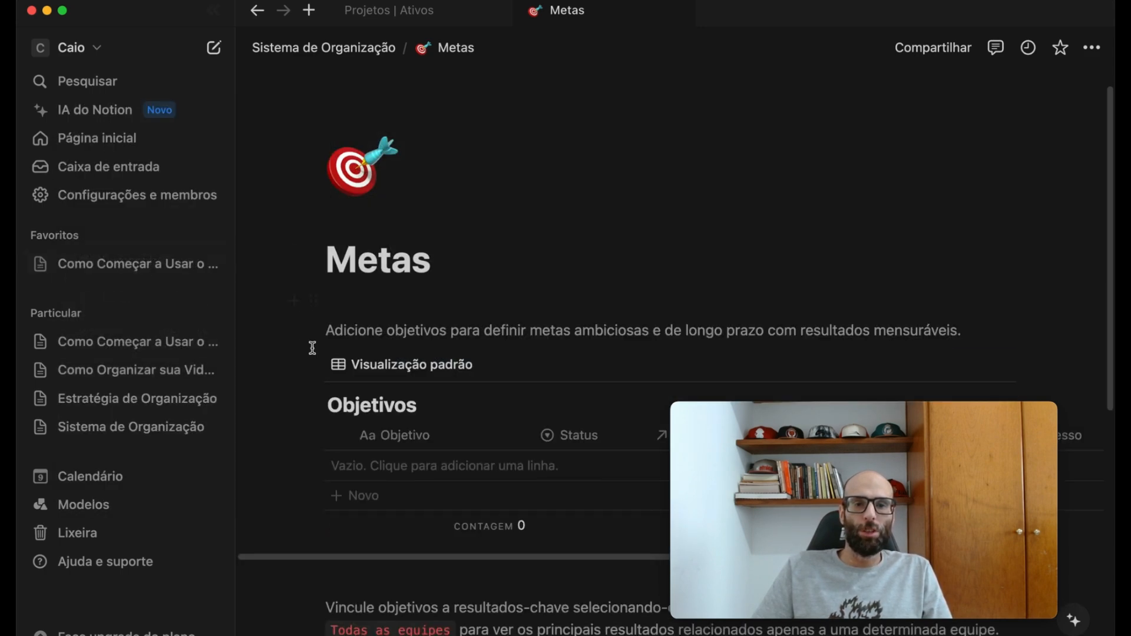
- Add the objectives "Estudos" and "Pessoas" to the Objetivos table on the Metas page
scroll(389, 407, down, 3)
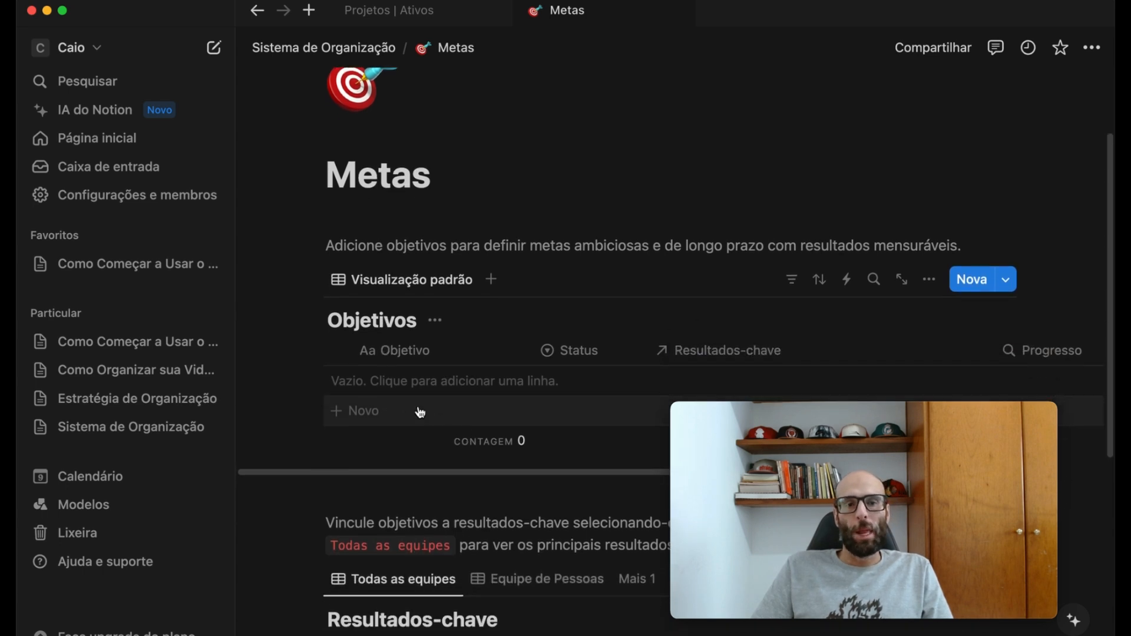
click(370, 384)
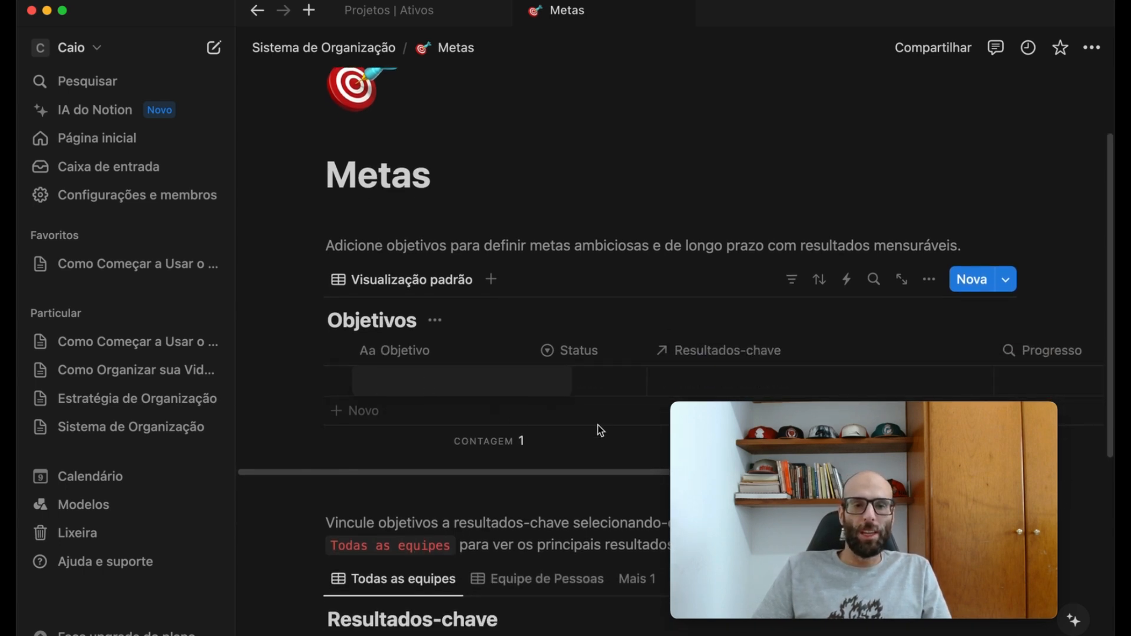
text(Estudos)
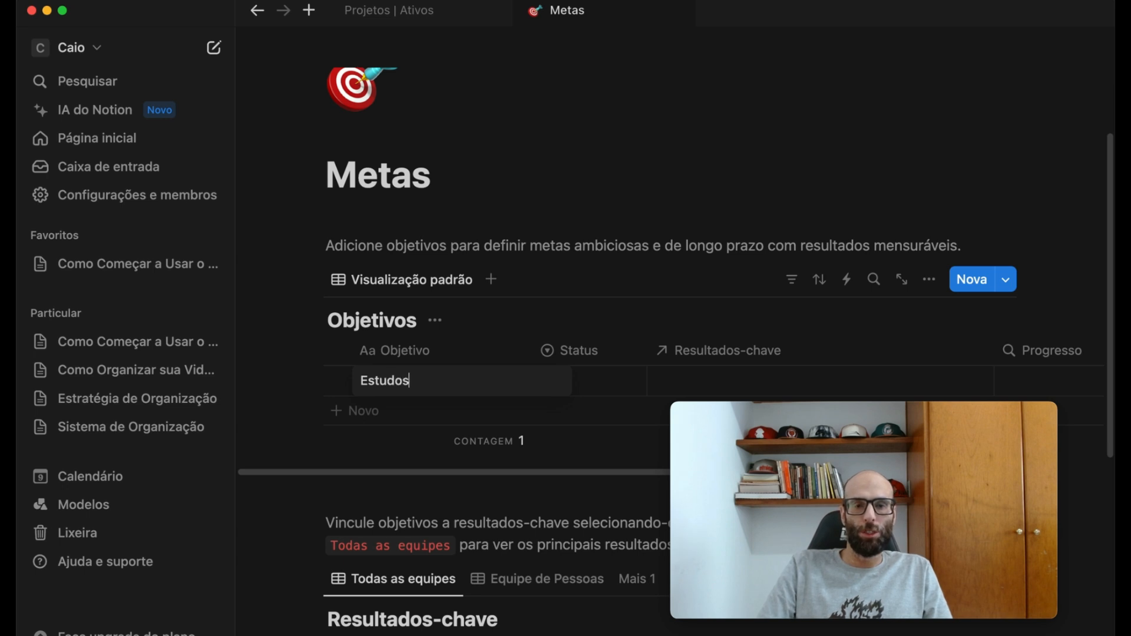
key(Escape)
key(shift+Return)
text(PEss)
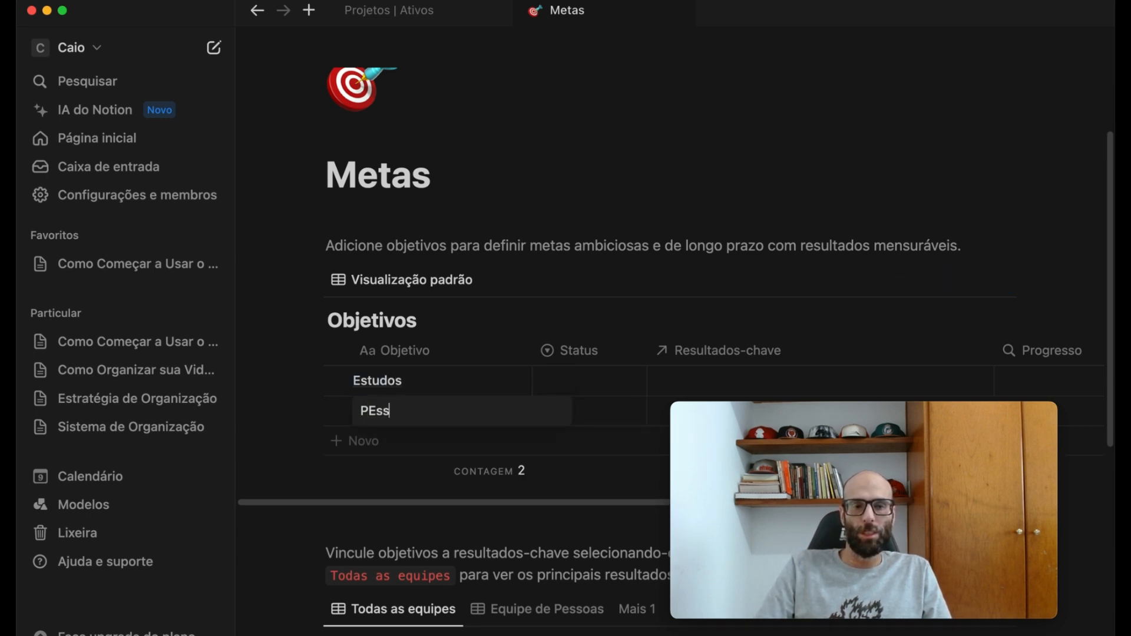
key(Escape)
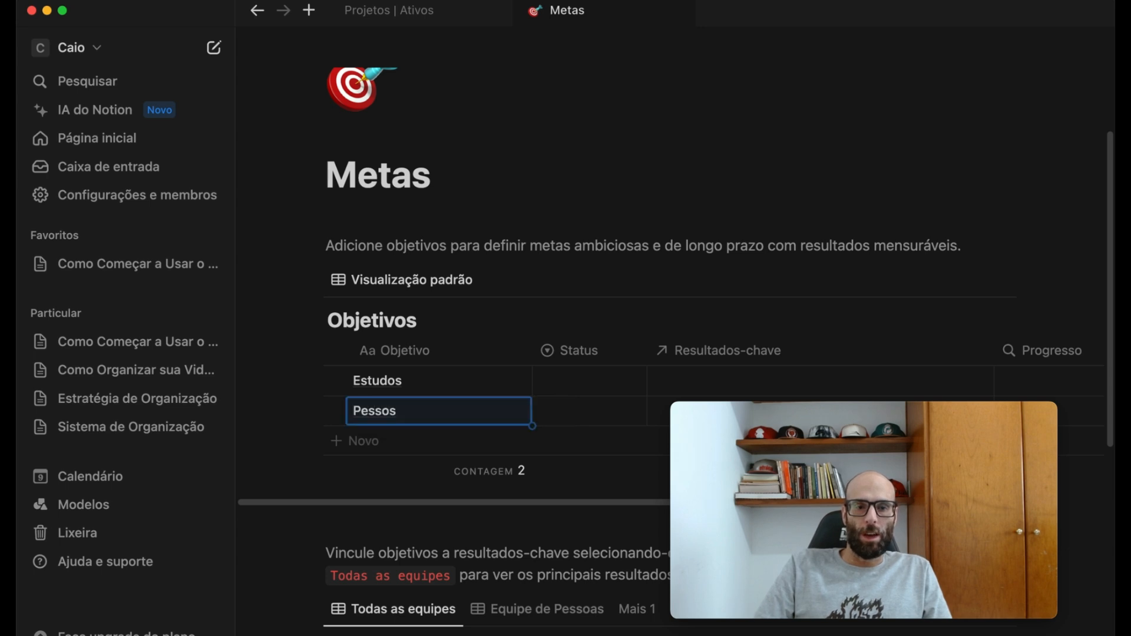
click(416, 410)
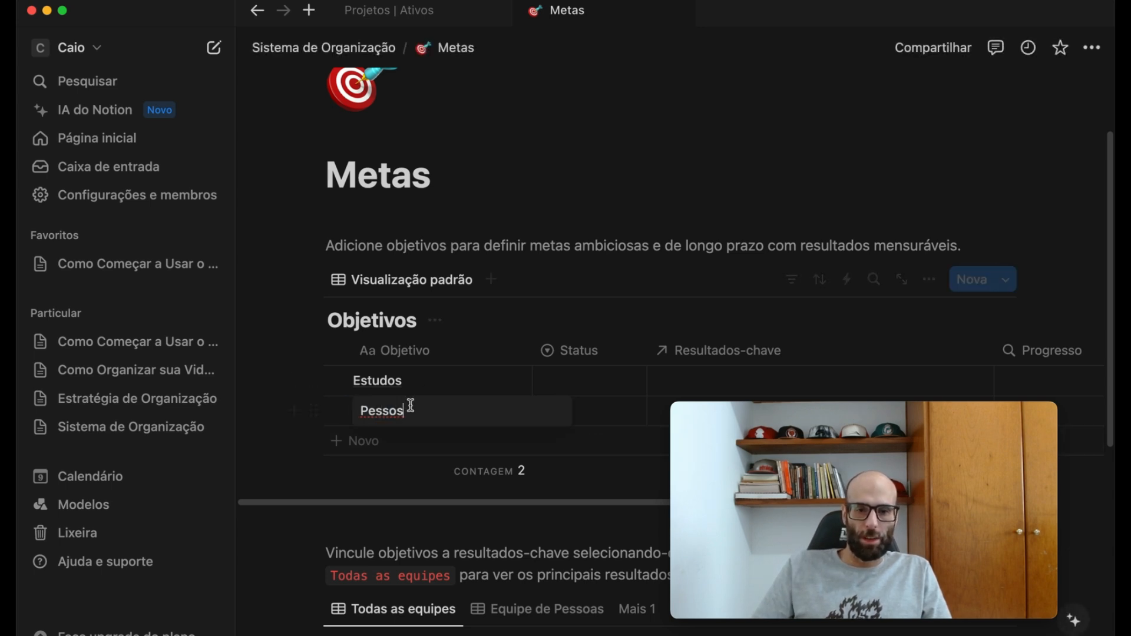
key(BackSpace)
text(as)
key(Escape)
- Add a third objective named "Sou Estrategista" to the Objetivos table
key(shift+Return)
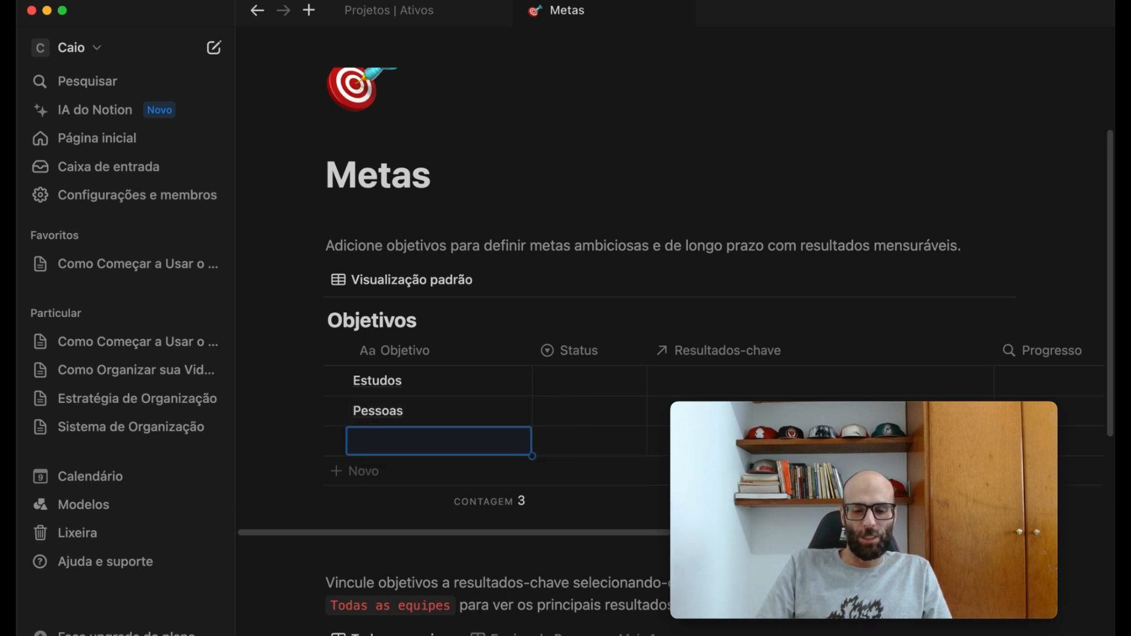
text(Sou Estrateg)
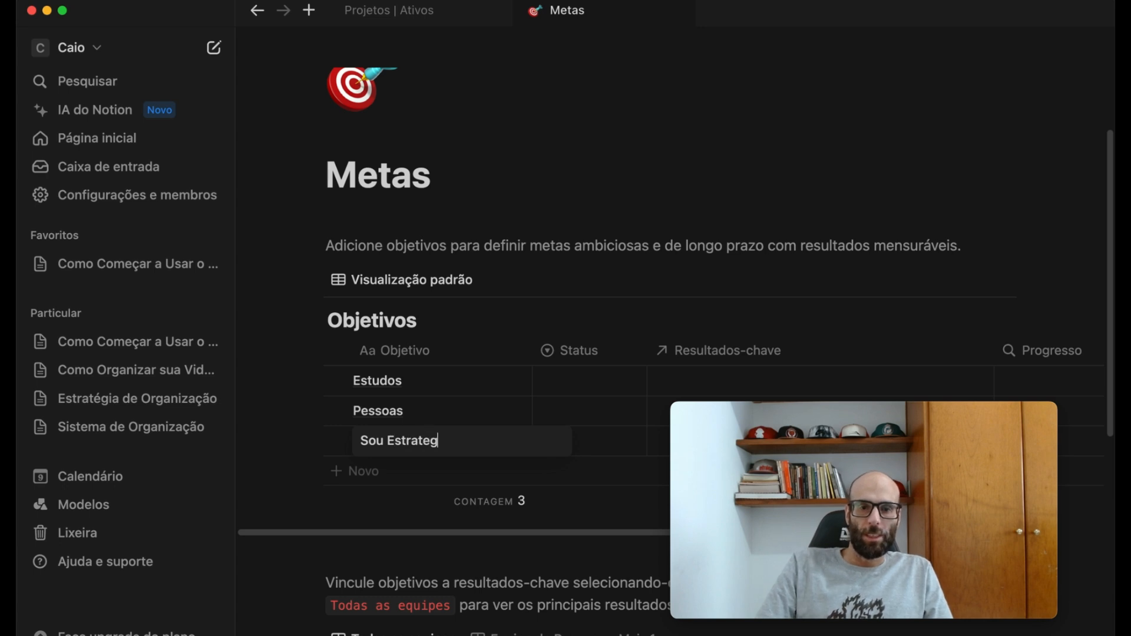
key(Escape)
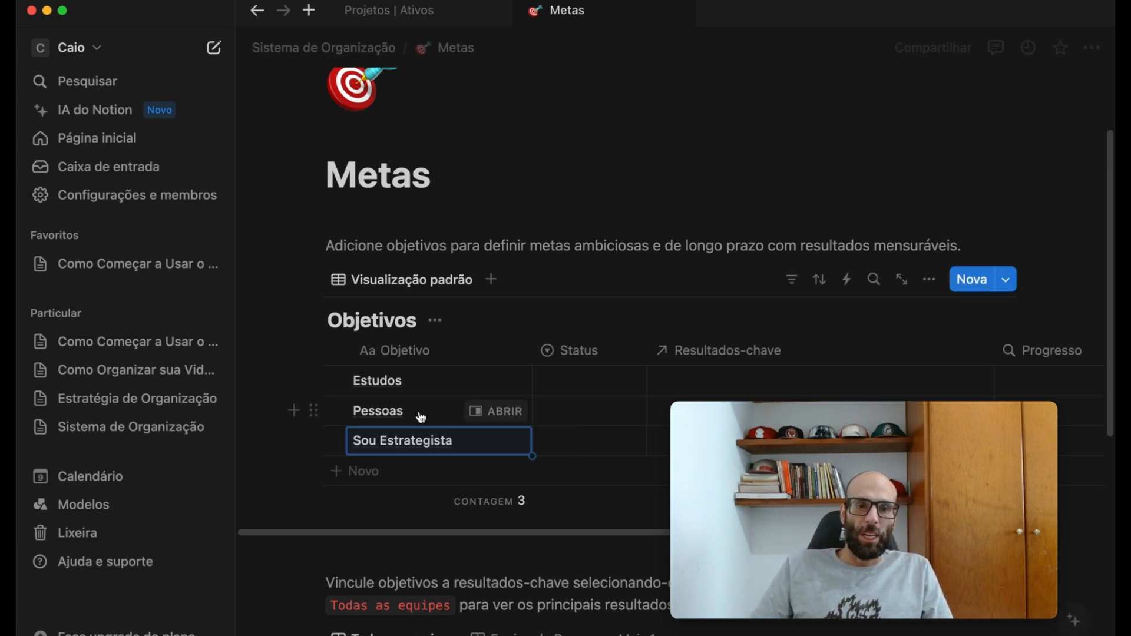
- Add the key results "Vender 10% a mais nos proximos 3 meses" and "Visitar pais 2x por semana" to the Resultados-chave table
scroll(424, 472, down, 4)
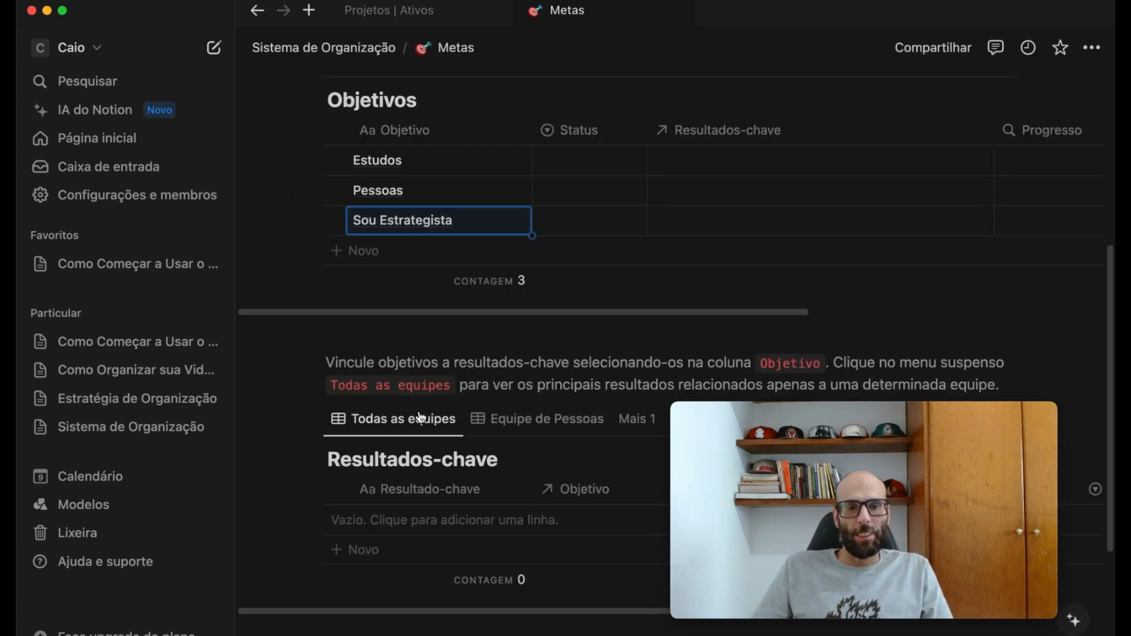
click(351, 530)
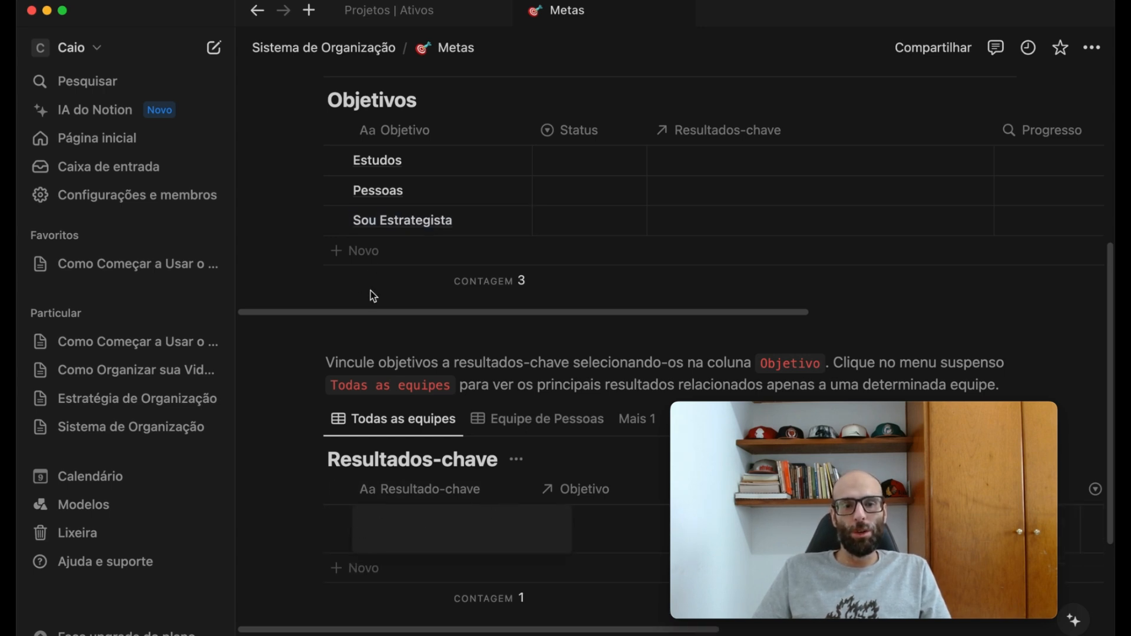
text(V)
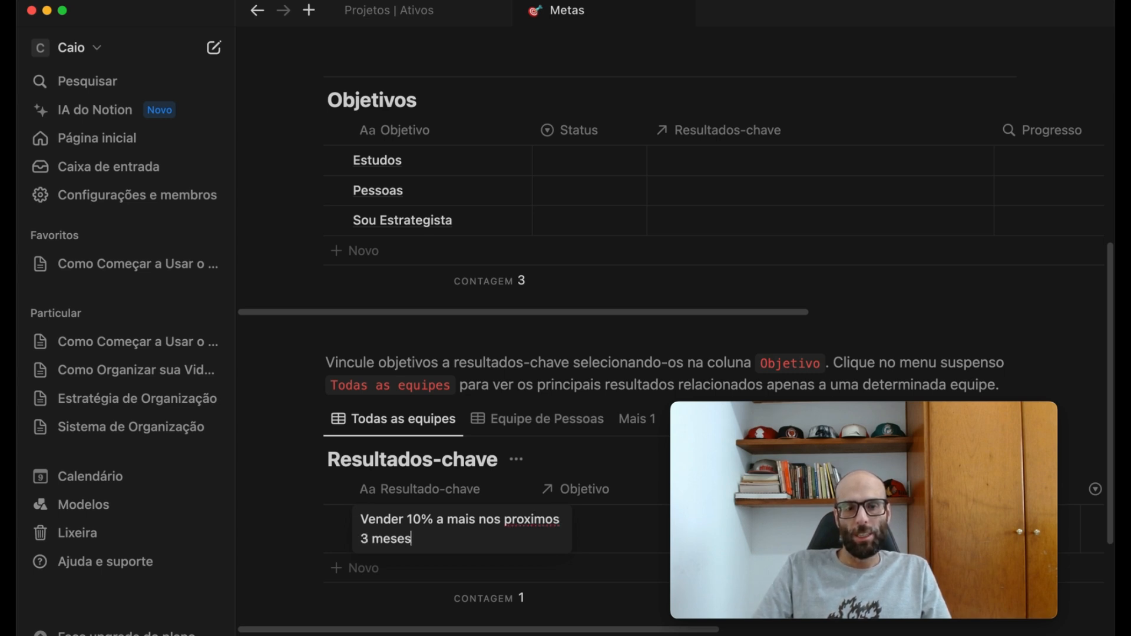
key(Escape)
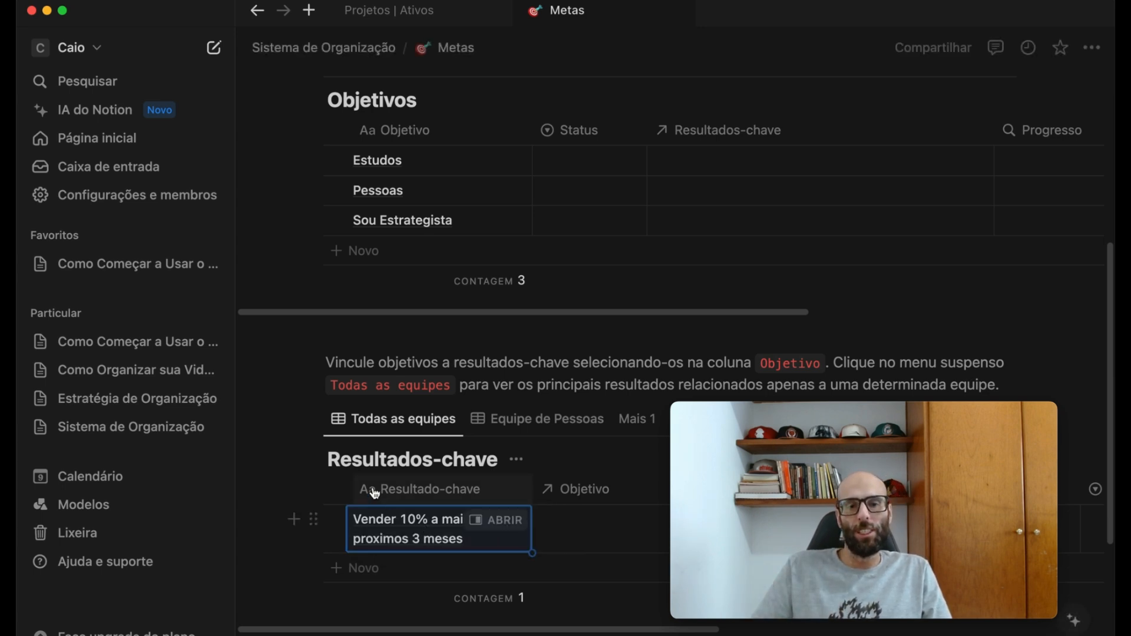
click(356, 569)
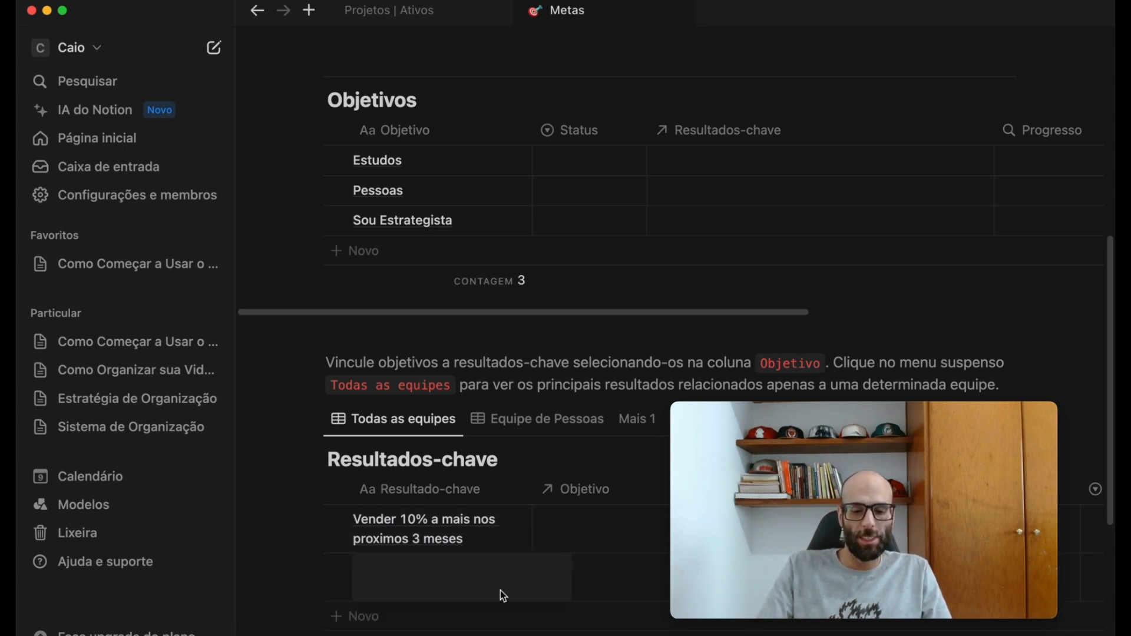
text(Passa)
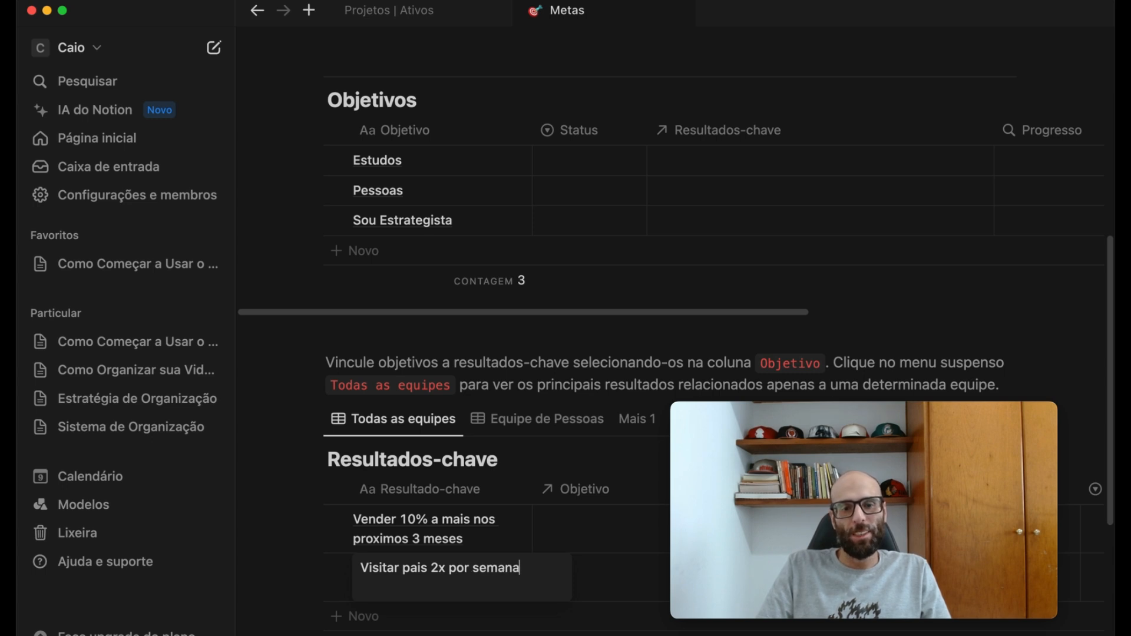
key(Escape)
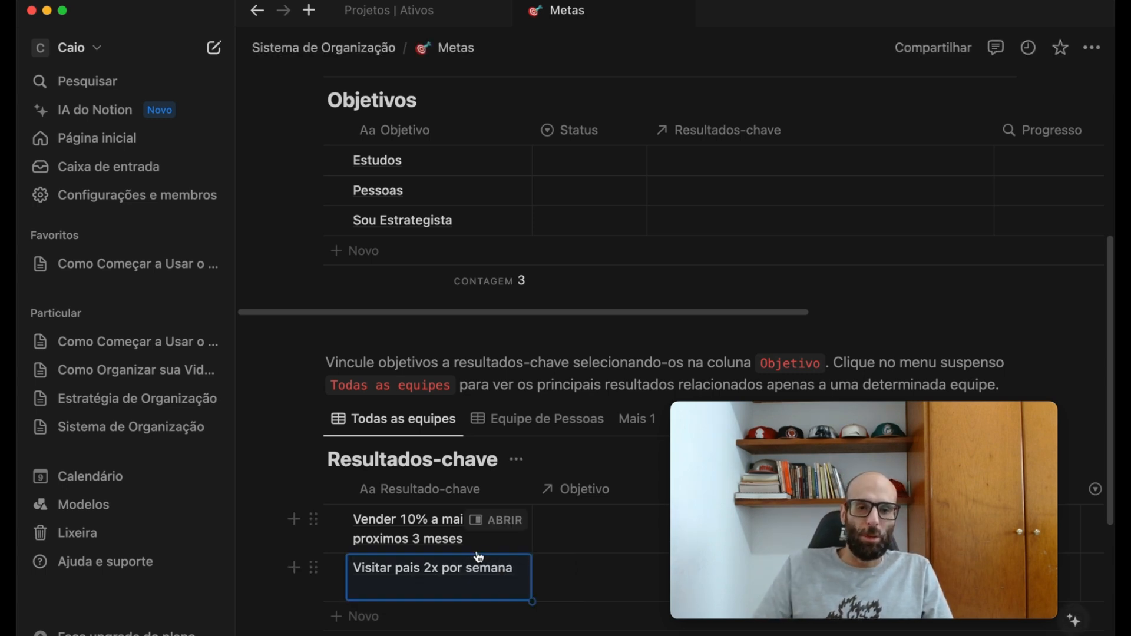
- Add a third key result named "Ligar pais 2 vezes na semana" to the Resultados-chave table
click(374, 621)
text(Ligar pais 2)
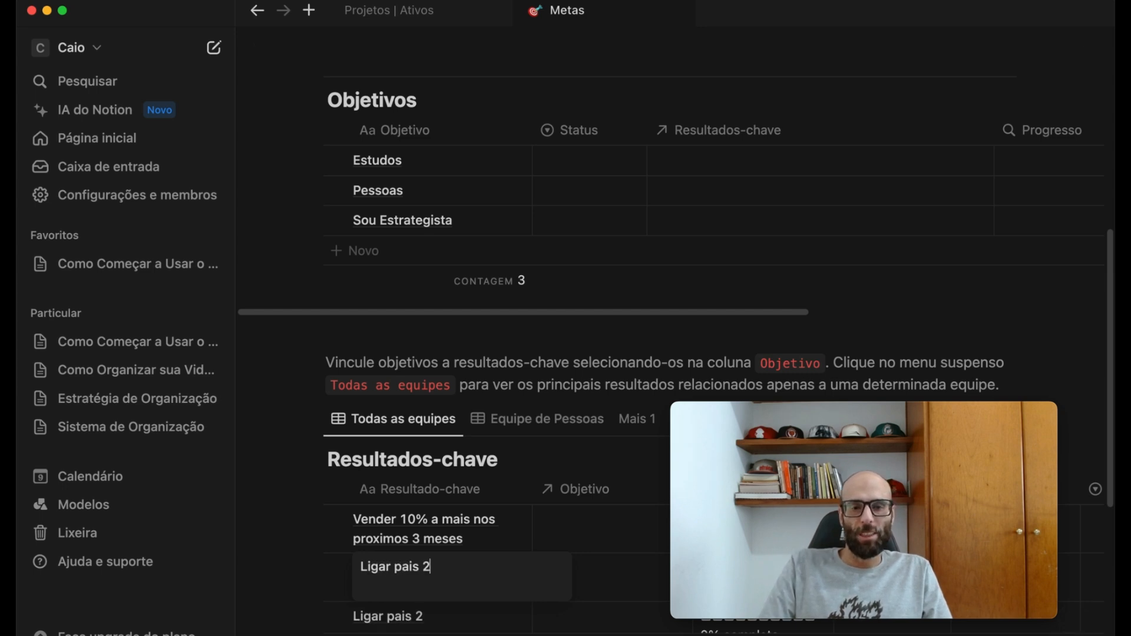
text( vezes na semana)
key(Escape)
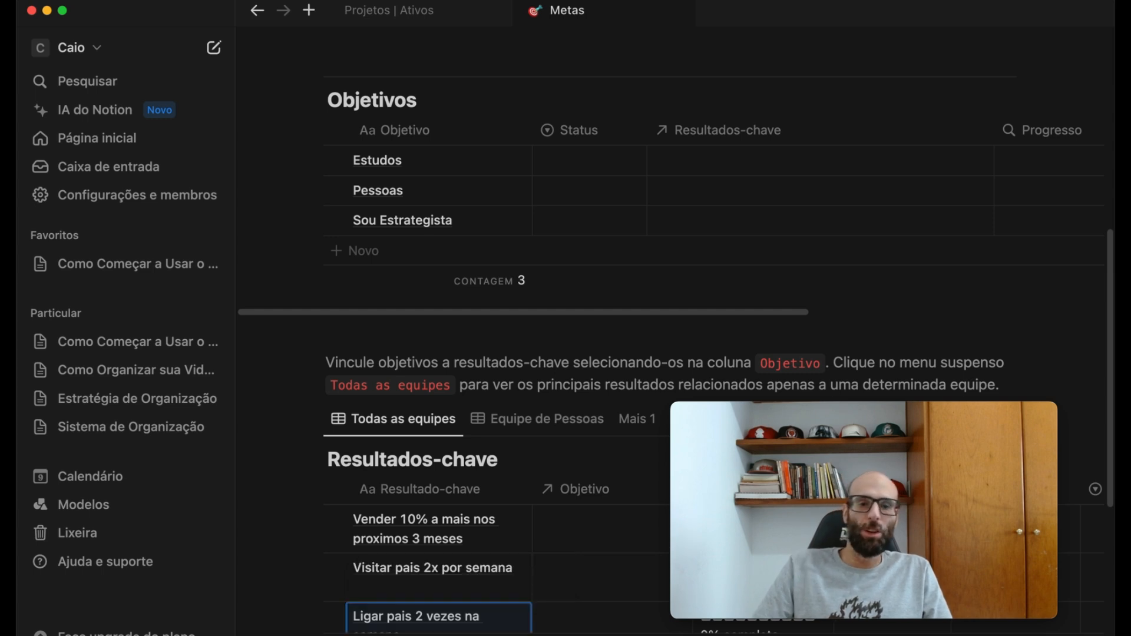
- Return to Sistema de Organização and open the Projetos & Tarefas page at its Projetos database
scroll(417, 411, down, 5)
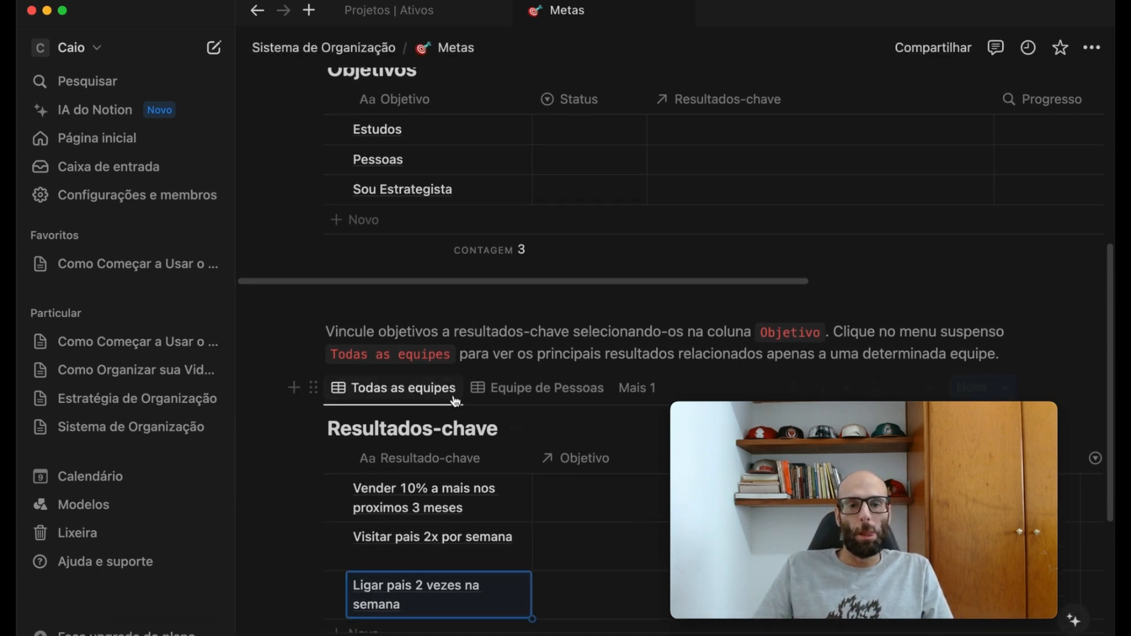
scroll(417, 411, up, 5)
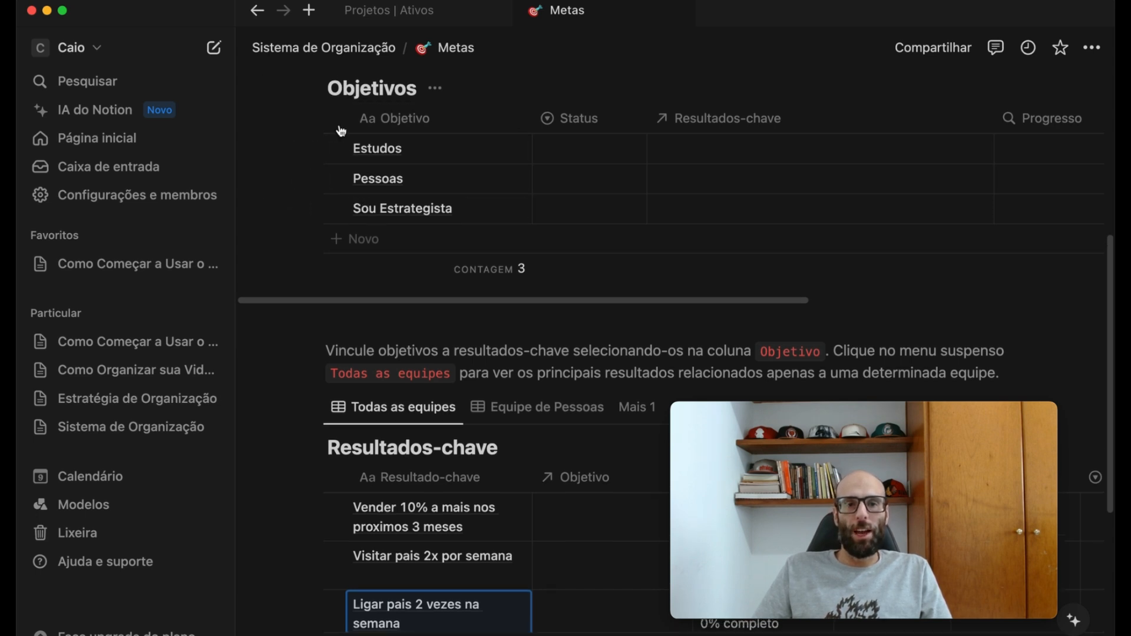
scroll(439, 299, down, 5)
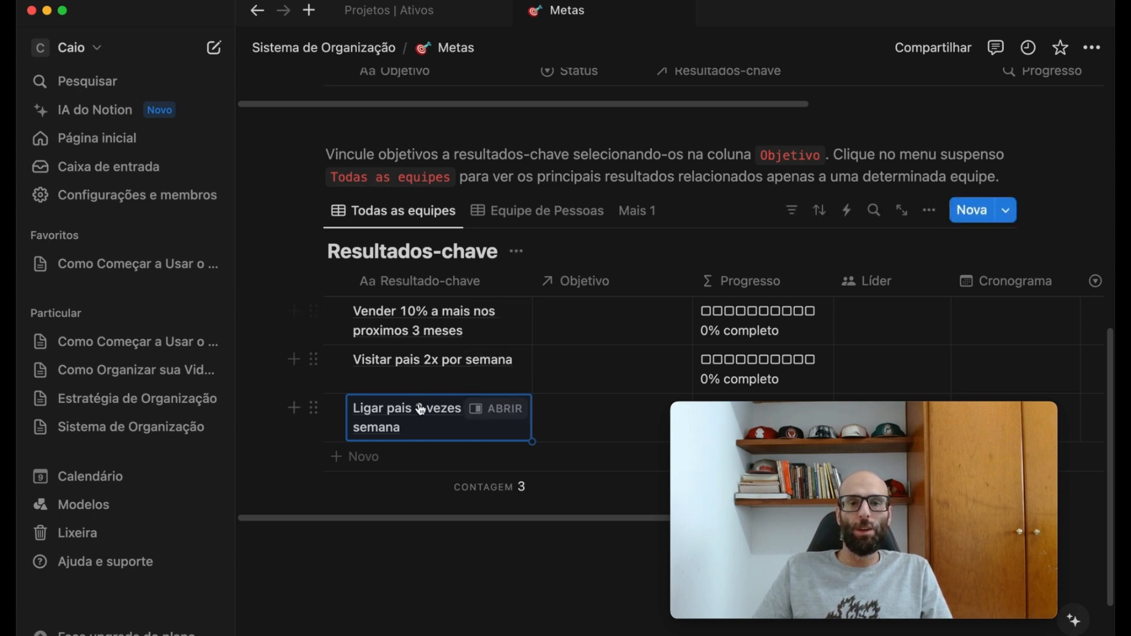
scroll(296, 477, up, 10)
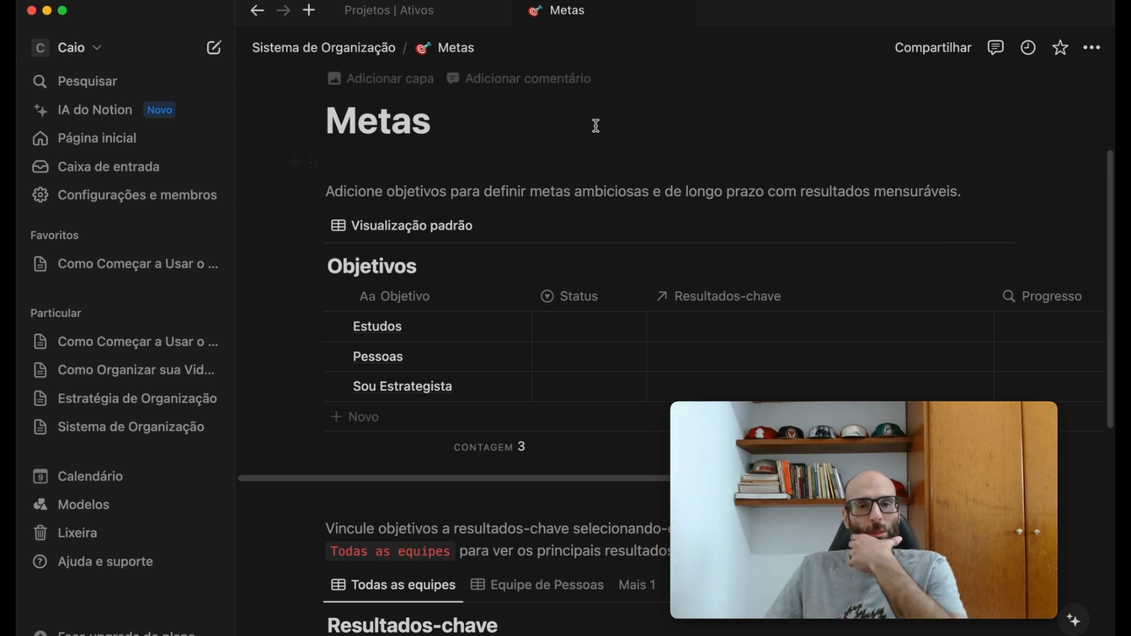
click(384, 52)
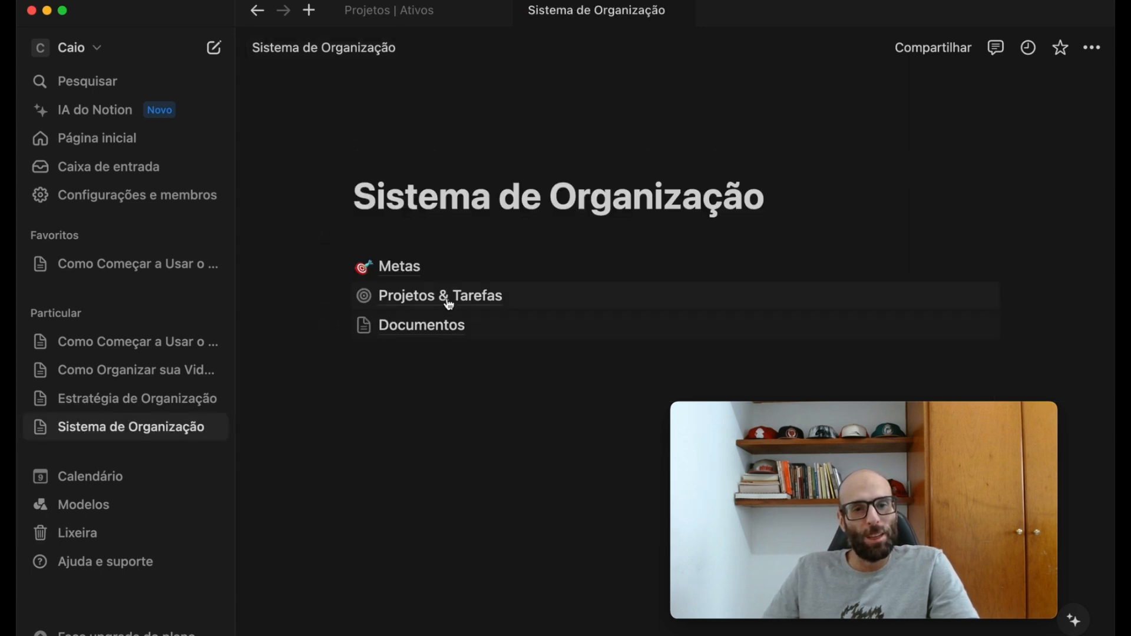
mouse_move(419, 300)
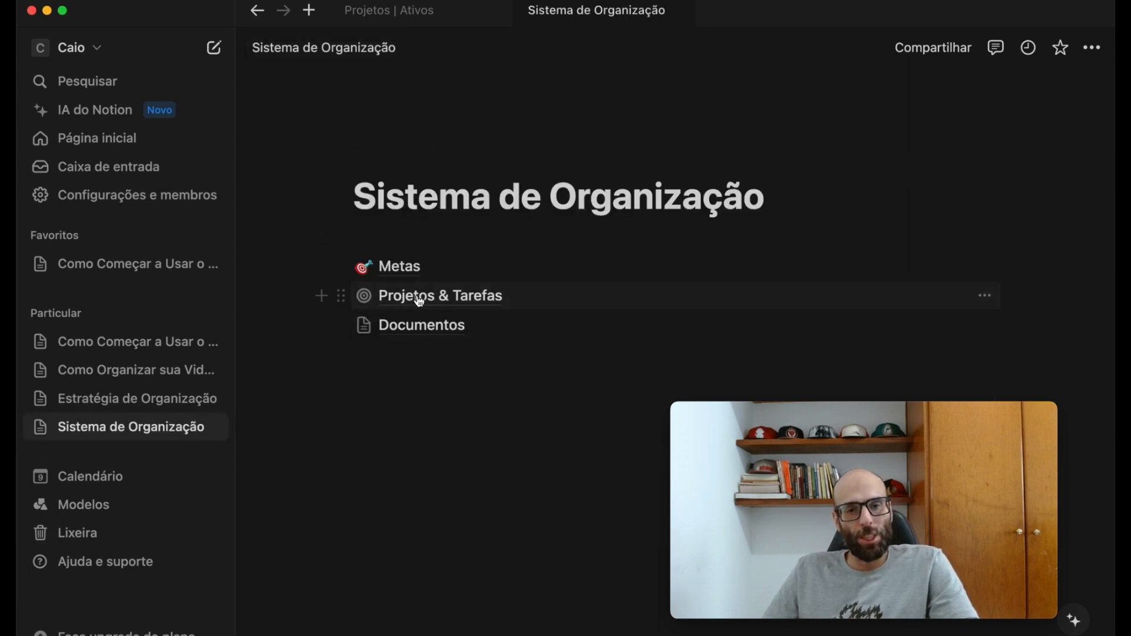
click(419, 299)
scroll(605, 341, down, 8)
scroll(606, 342, down, 4)
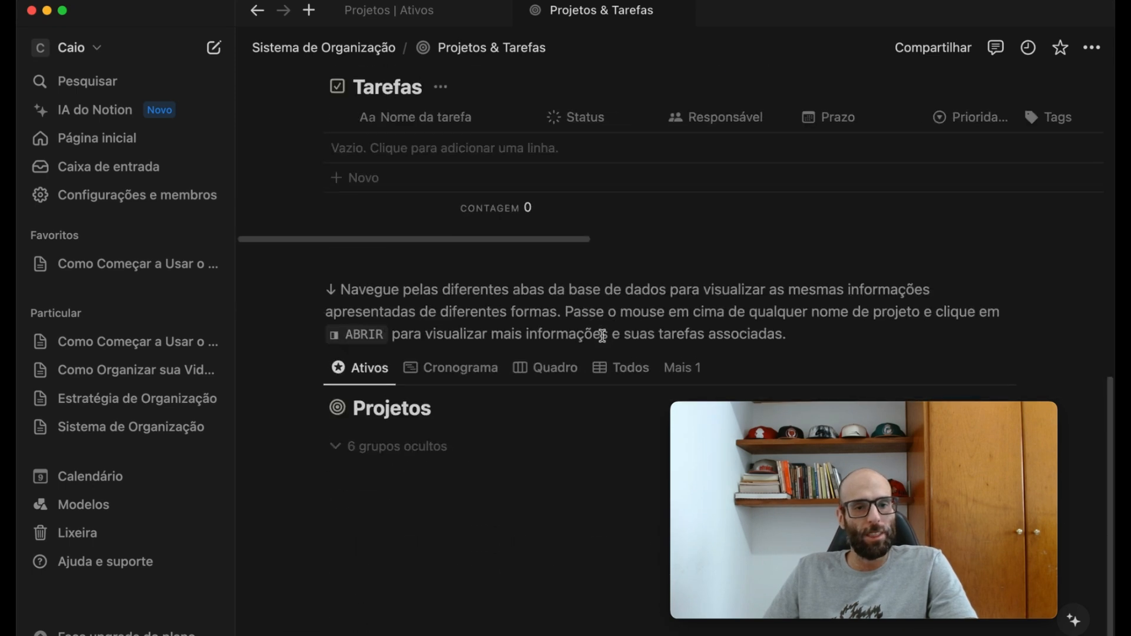
scroll(381, 274, up, 2)
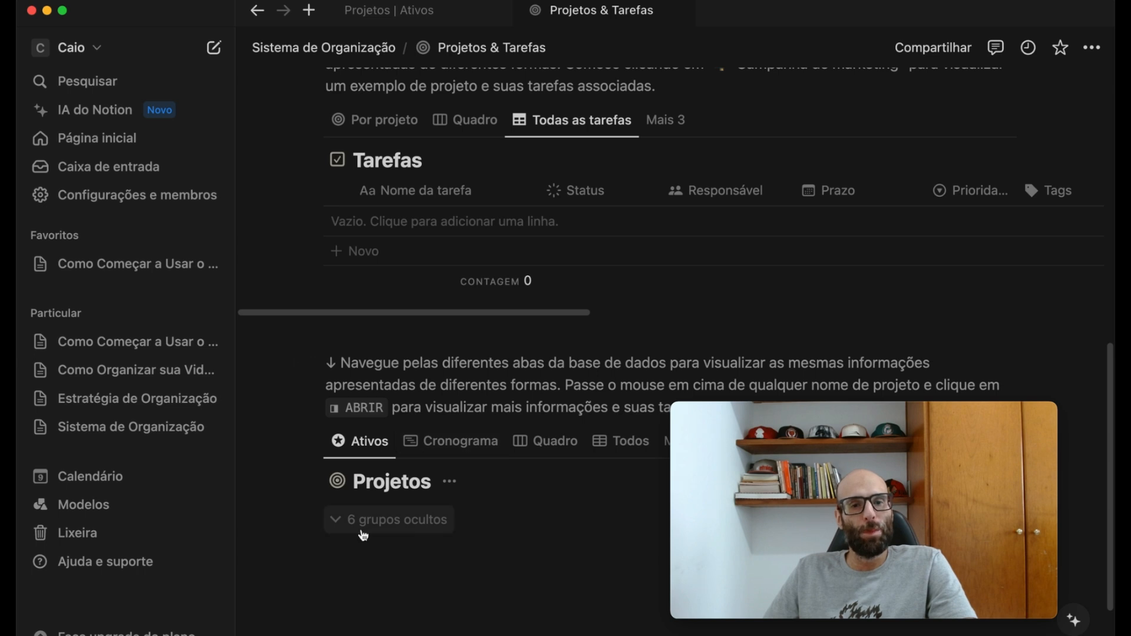
scroll(401, 466, down, 3)
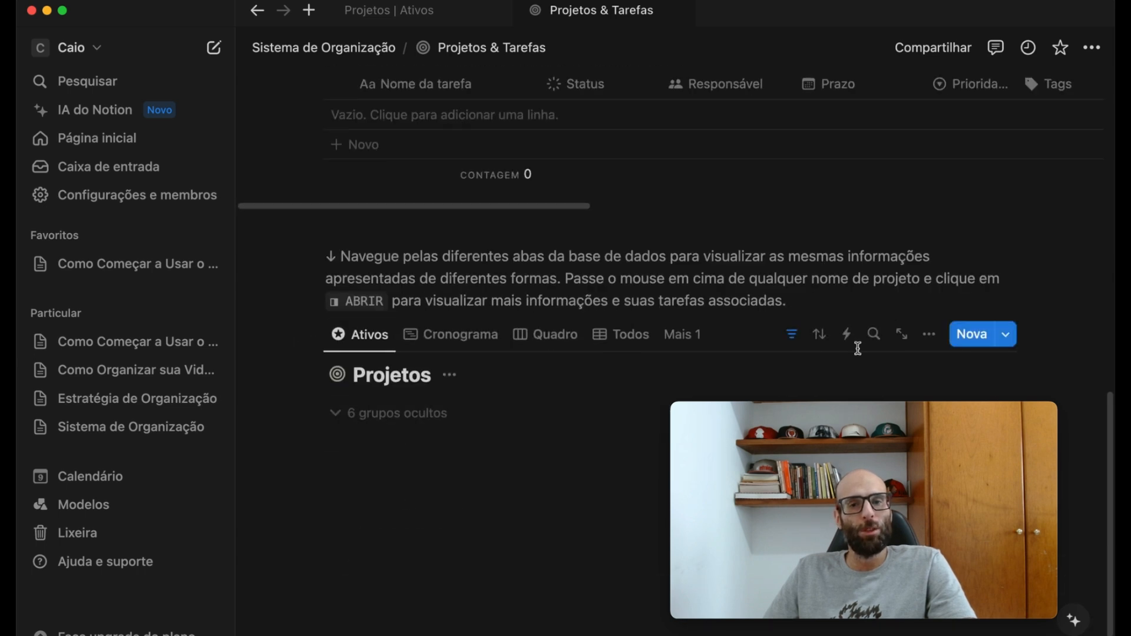
- Create a new project in the Projetos database and name it "Pais - Pessoas"
click(967, 330)
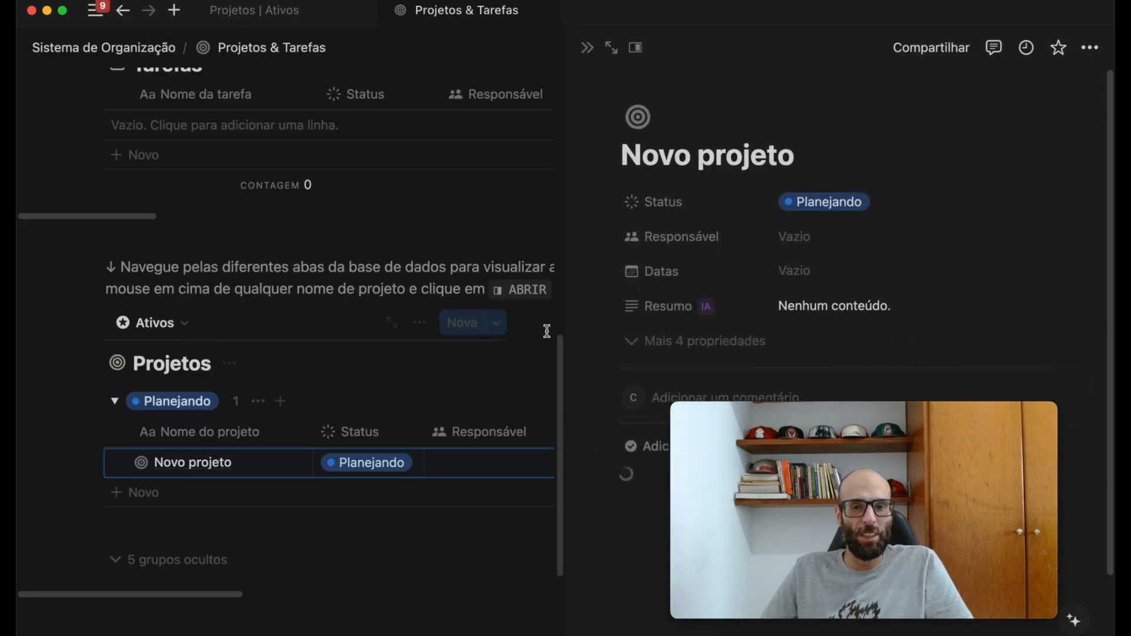
drag(779, 155, 521, 146)
drag(867, 145, 492, 151)
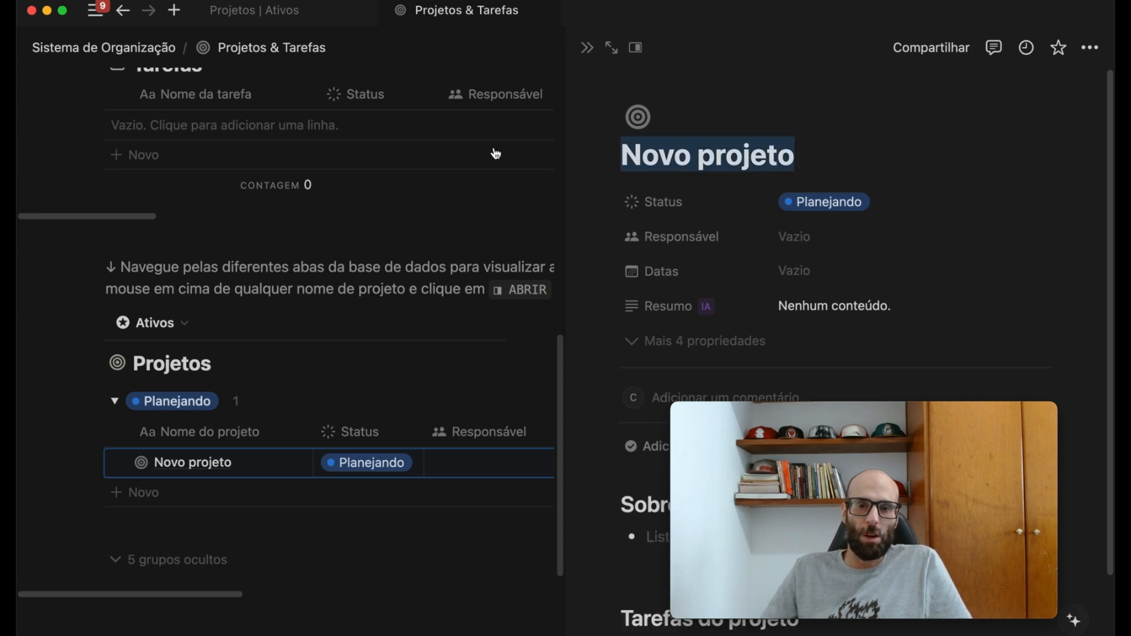
text(Pais)
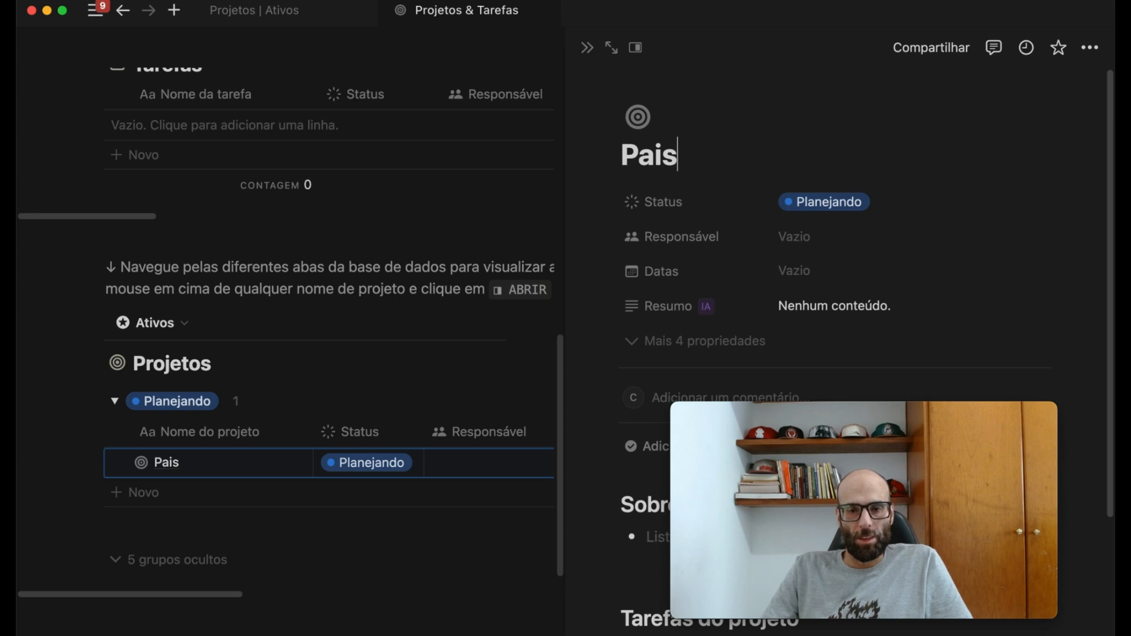
text( -)
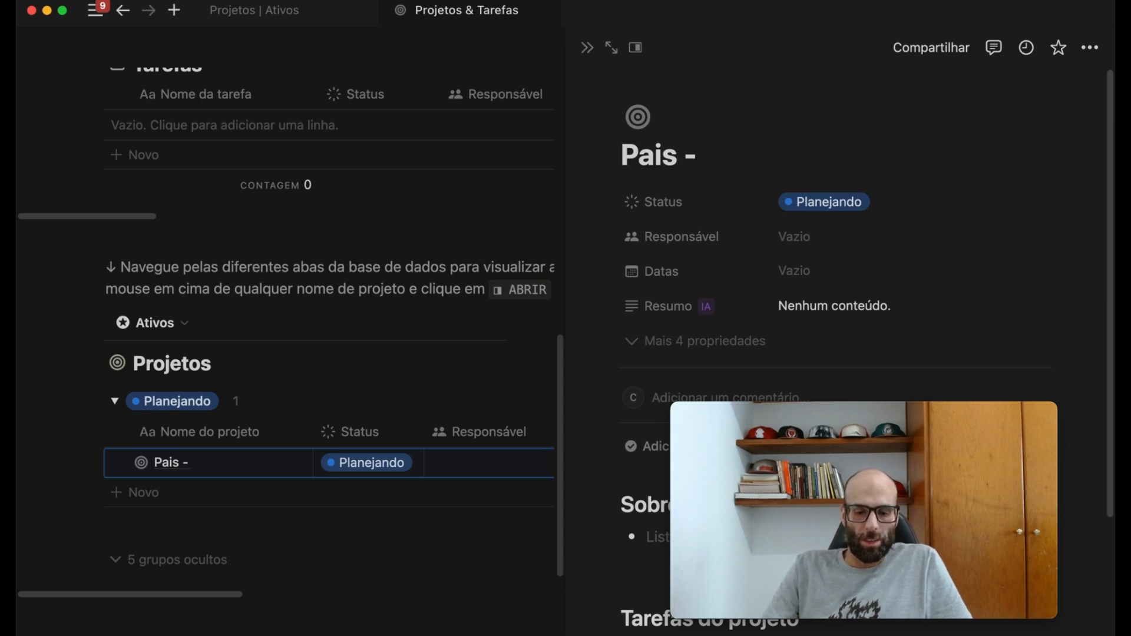
text( Pessoas)
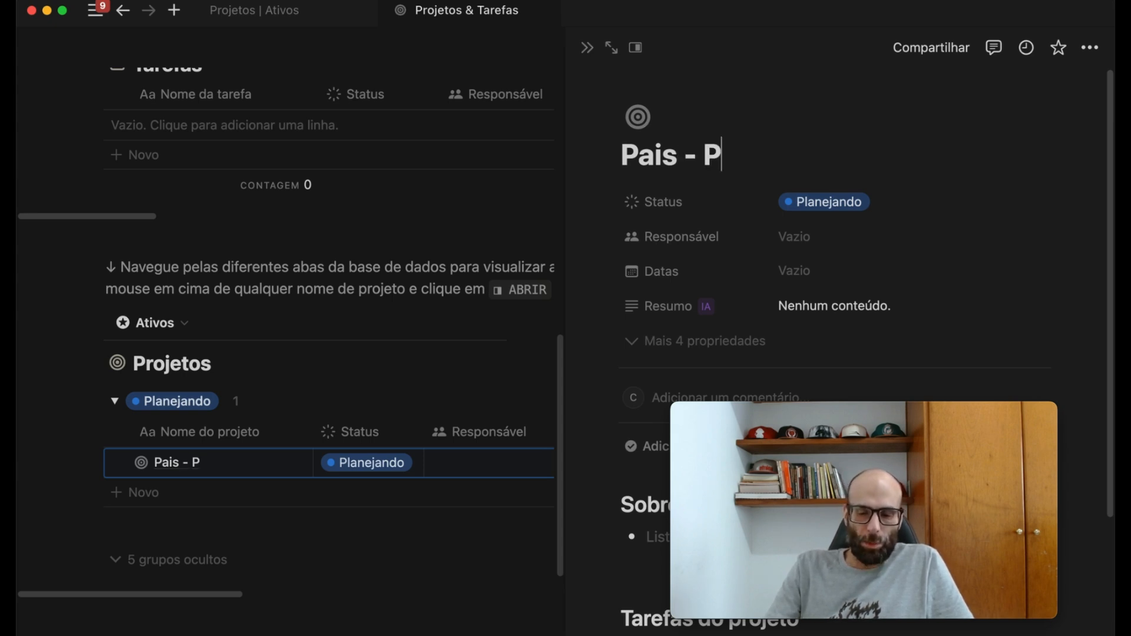
- Add a task named "Ligar Para os Pais" under Não iniciada on the Pais - Pessoas project's task board
scroll(505, 151, down, 3)
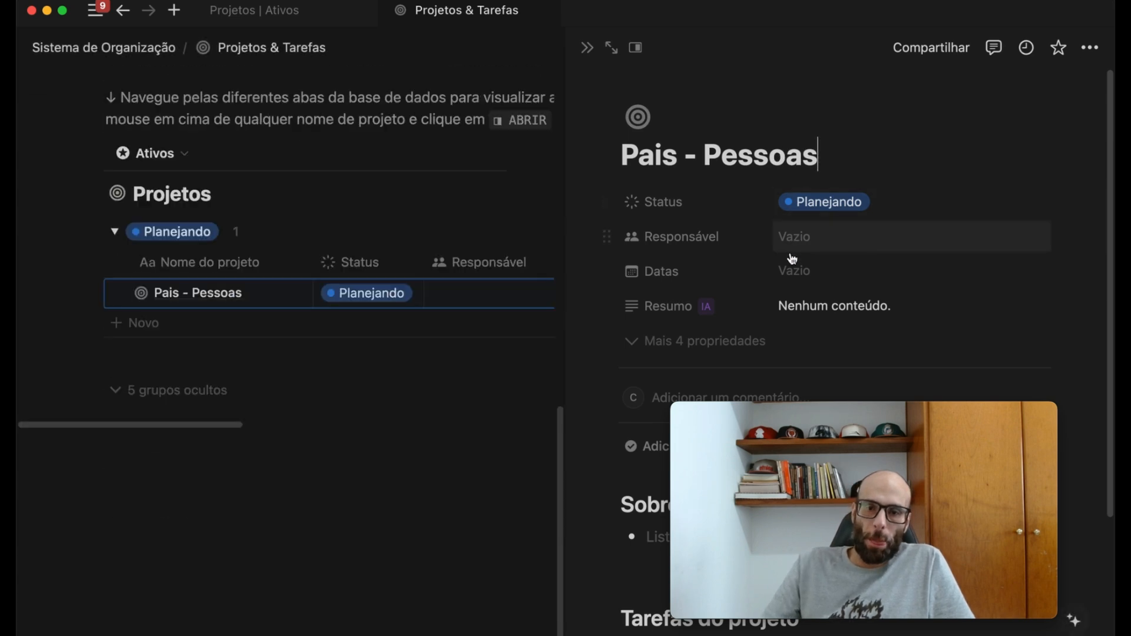
scroll(790, 252, down, 3)
drag(866, 412, 258, 416)
click(652, 545)
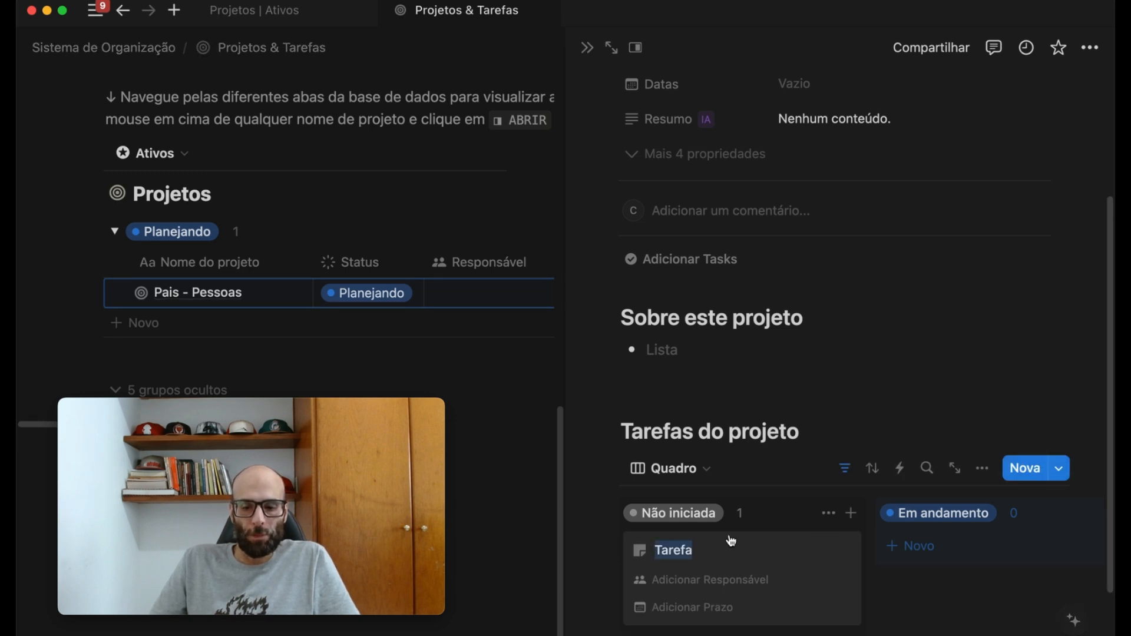
text(Ligar Par)
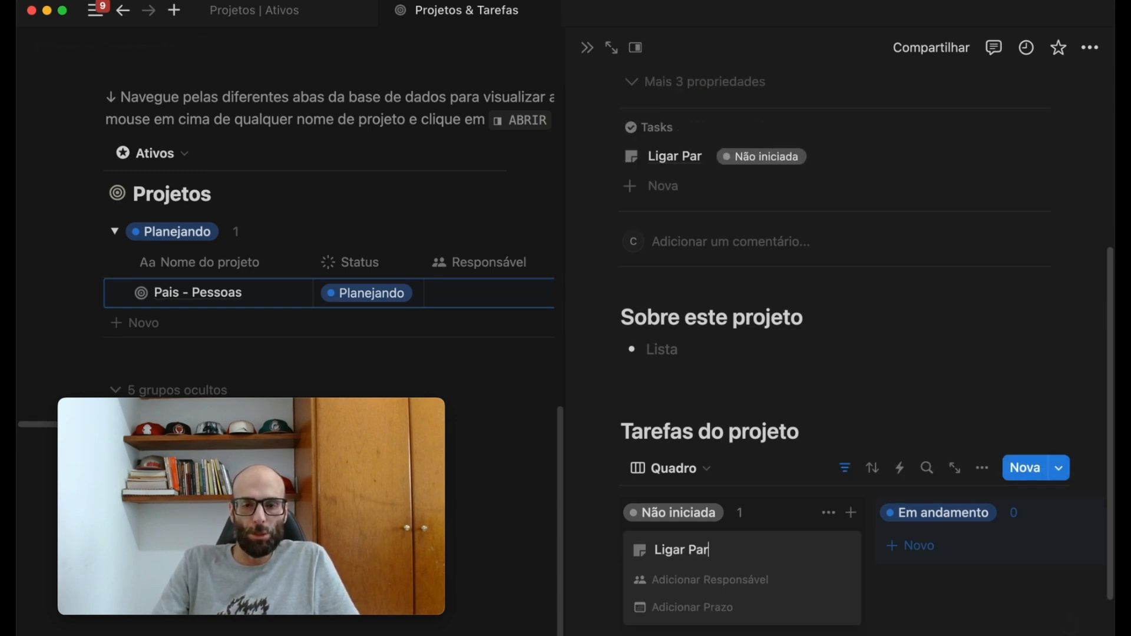
text(a os Pais)
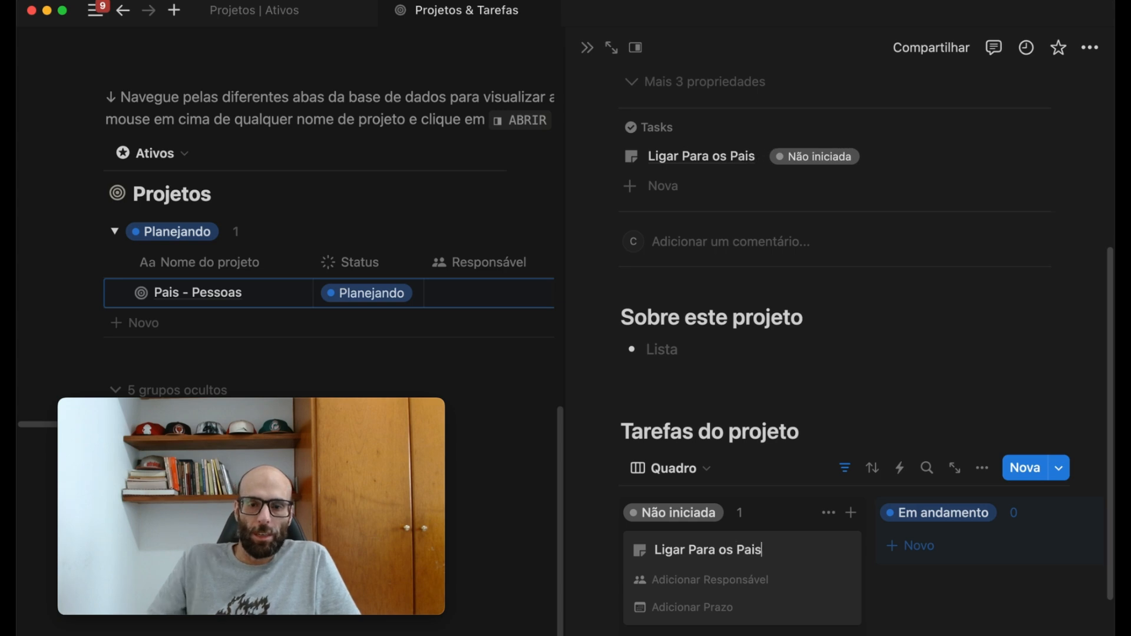
key(Escape)
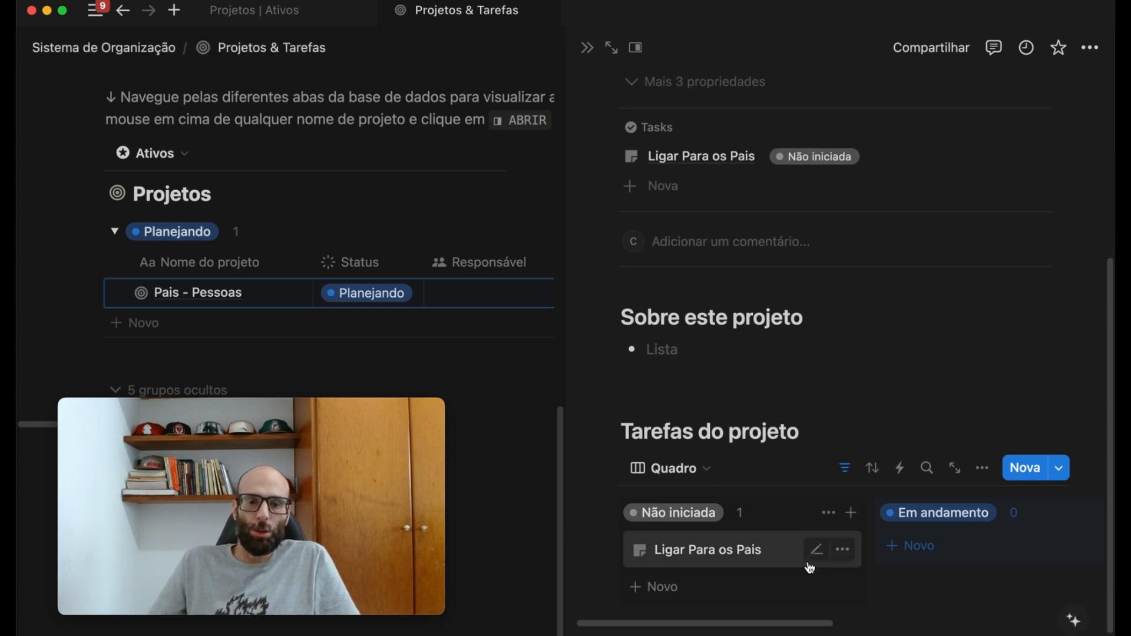
- Duplicate the "Ligar Para os Pais" task and set the first one's Prazo to 11/09/2024
right_click(764, 551)
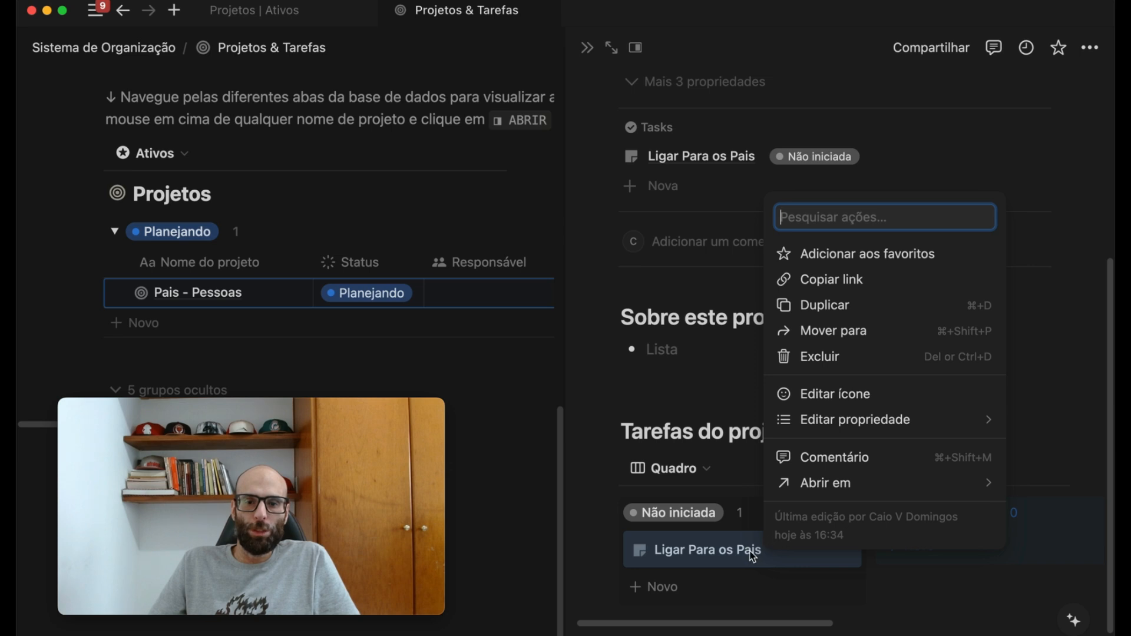
click(816, 305)
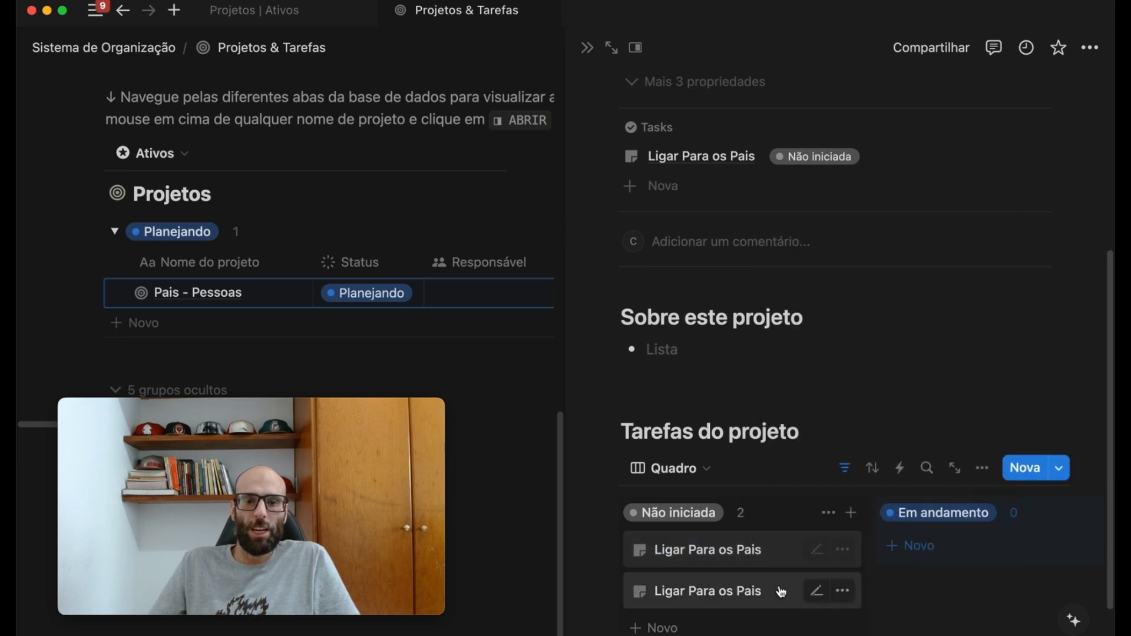
click(744, 553)
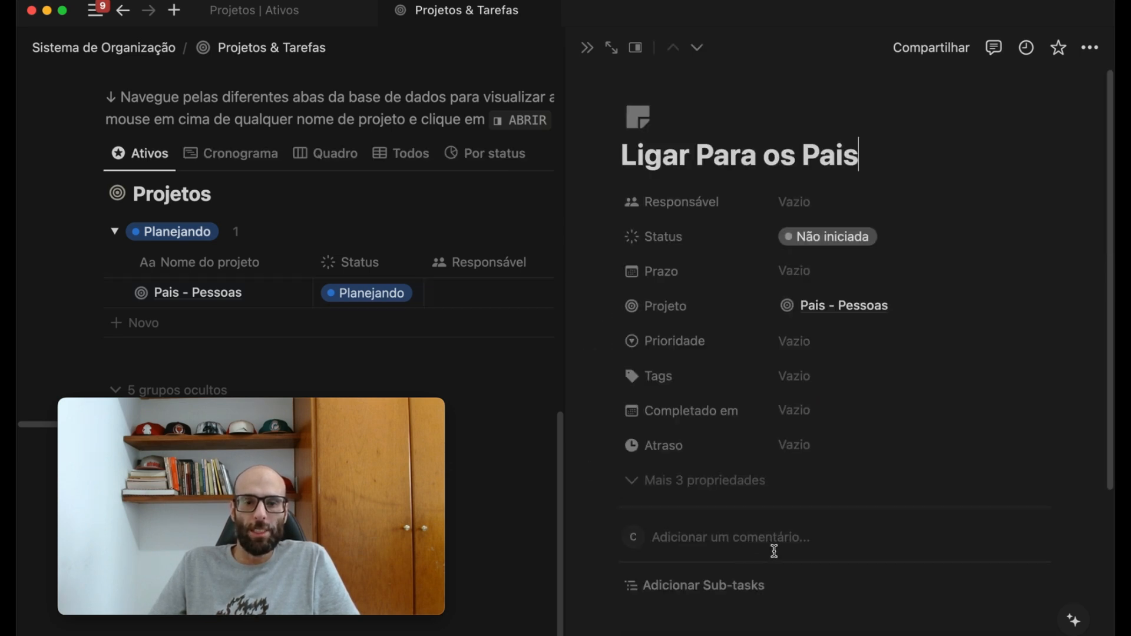
click(797, 275)
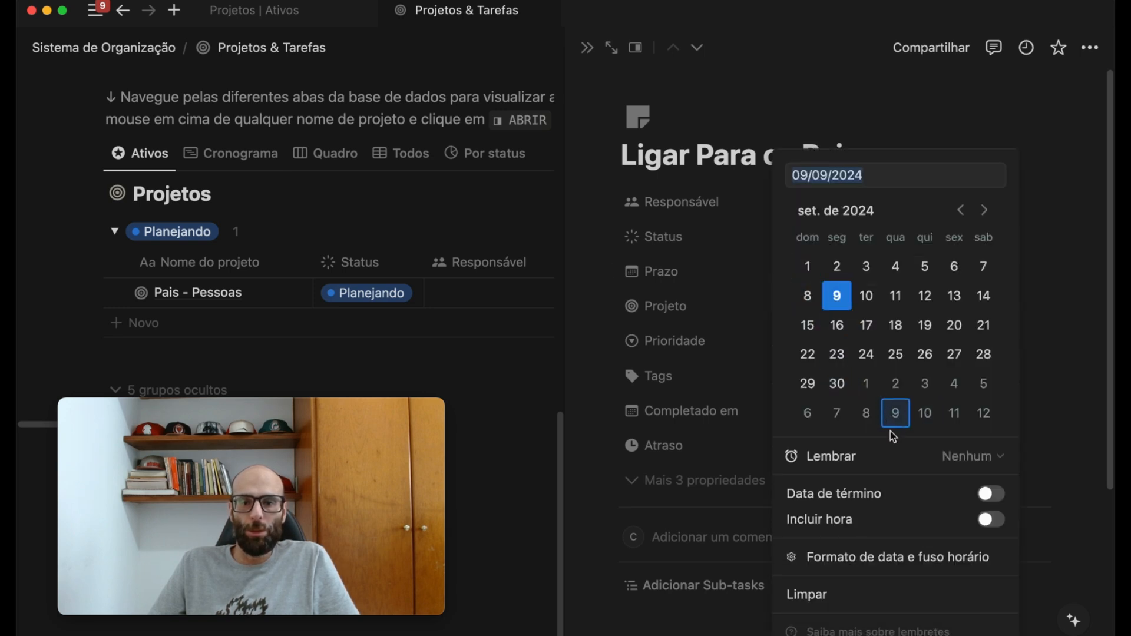
click(898, 304)
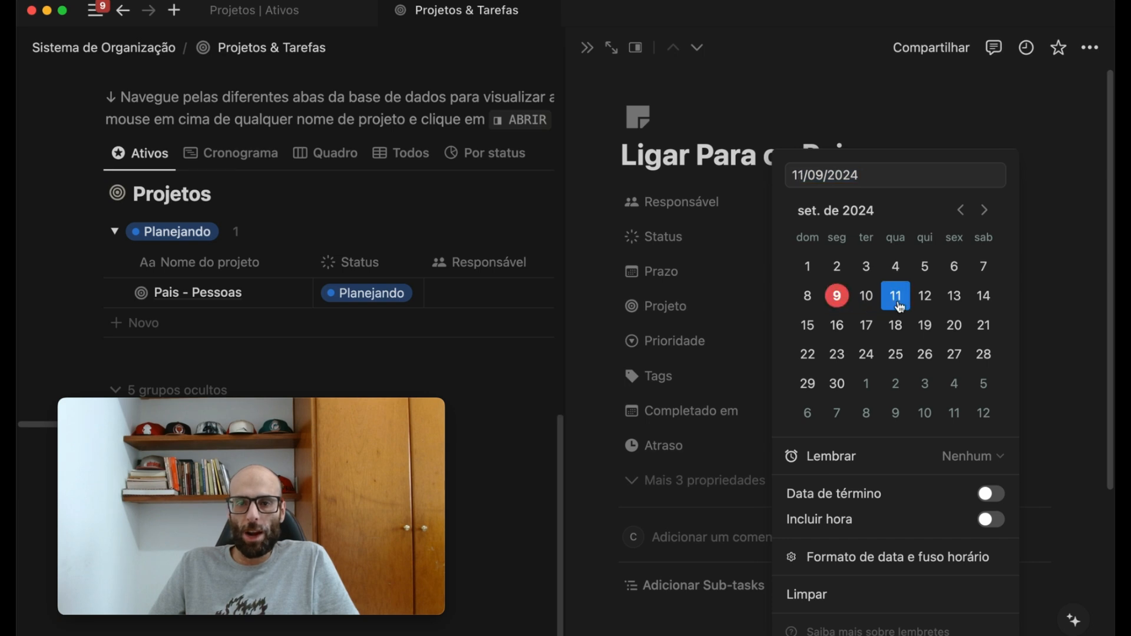
click(536, 372)
click(587, 48)
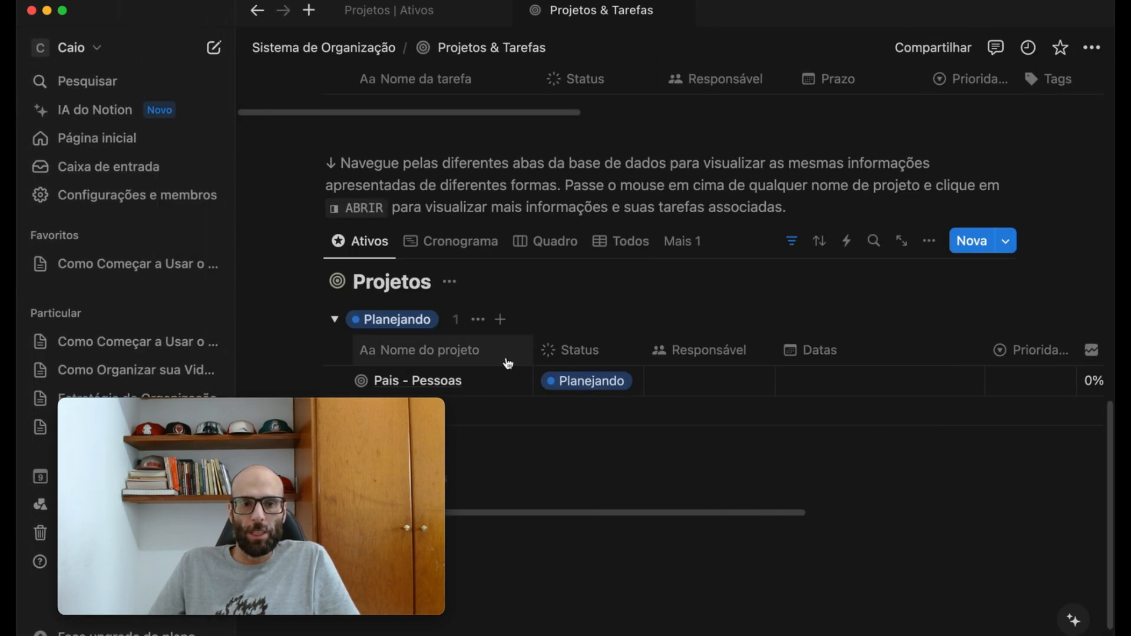
- Reopen the Pais - Pessoas project and set the second "Ligar Para os Pais" task's Prazo to 14/09/2024
click(502, 386)
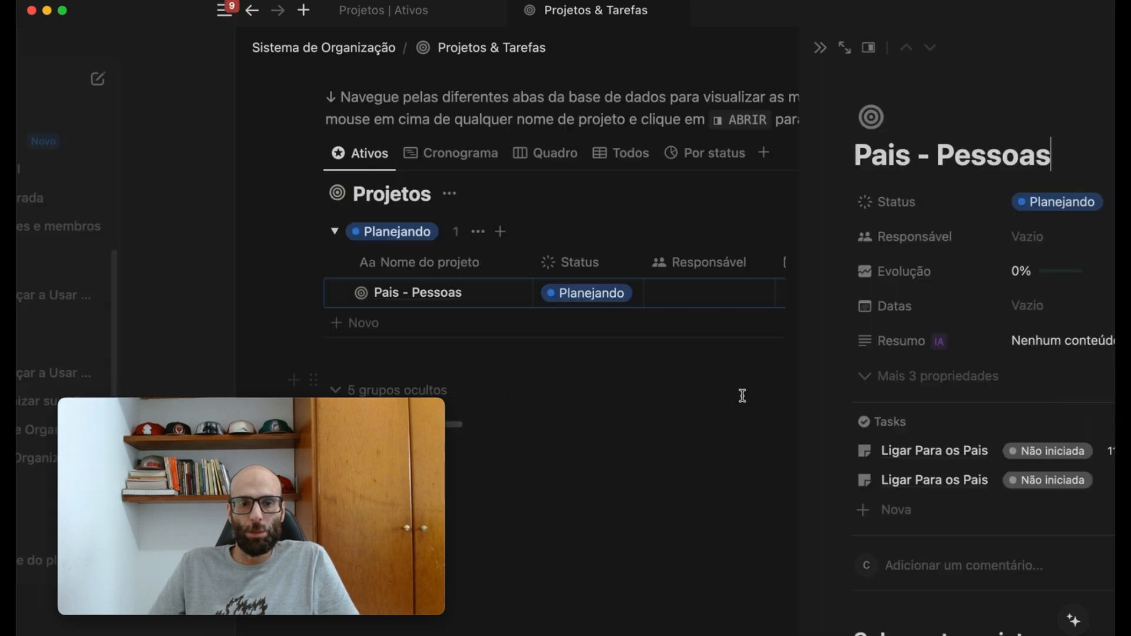
scroll(854, 501, down, 8)
scroll(790, 462, up, 3)
scroll(762, 437, down, 3)
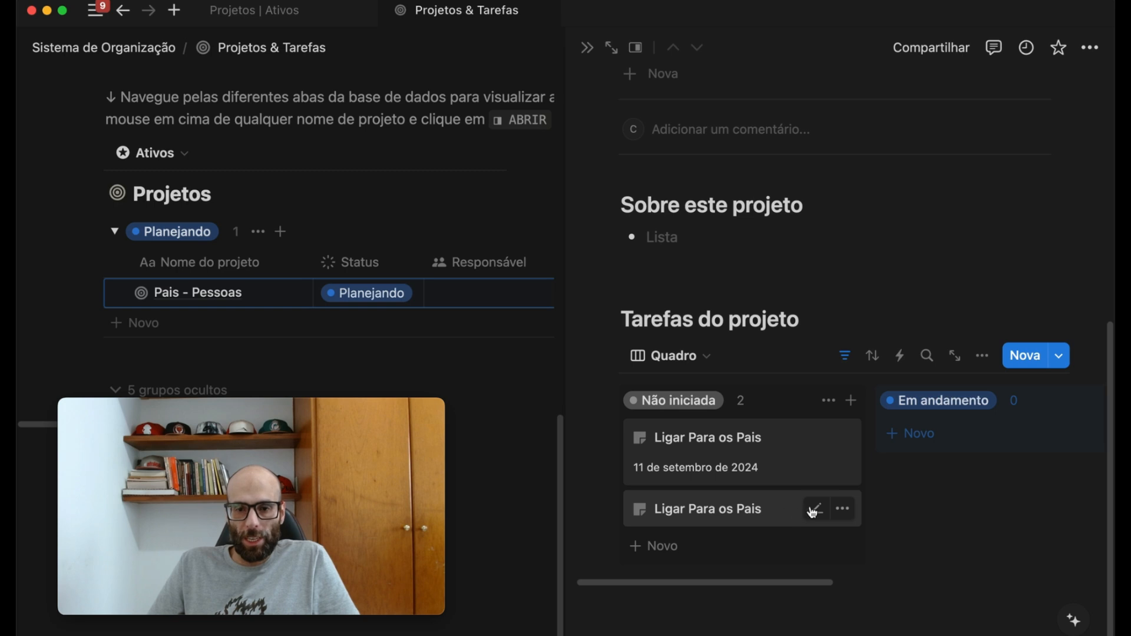
click(815, 510)
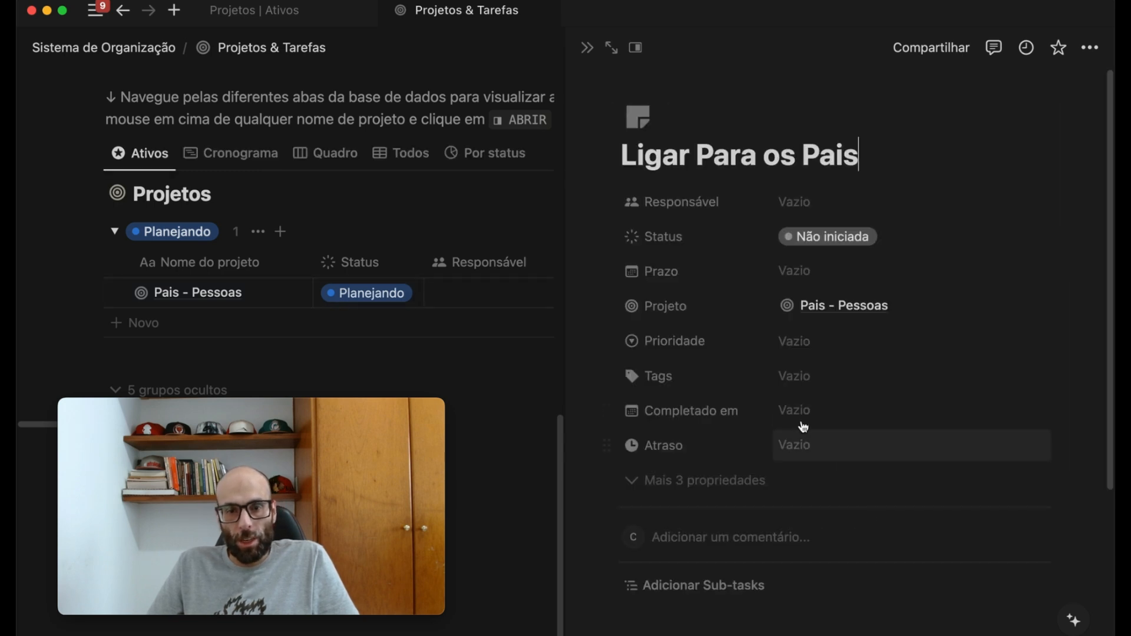
click(803, 273)
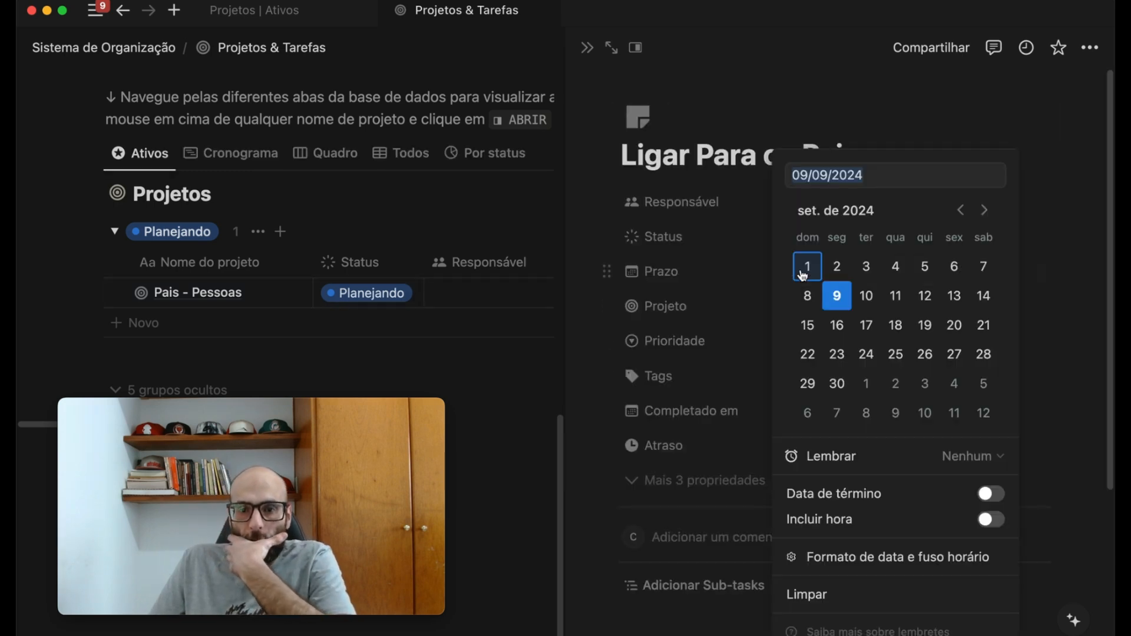
click(985, 298)
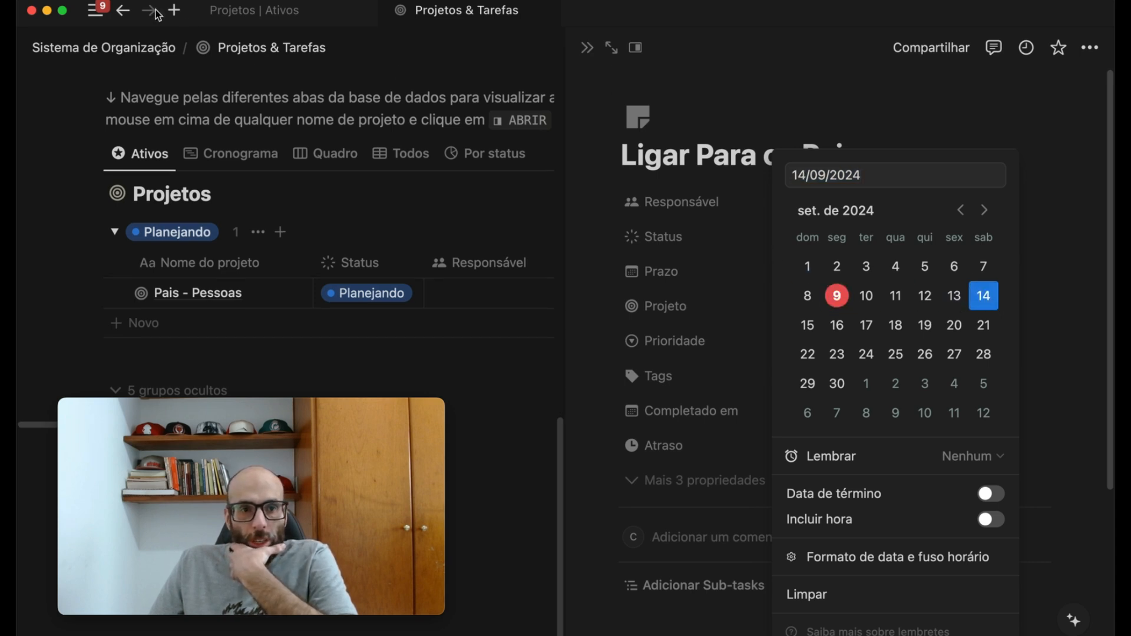
- Return to the project's task board and add a task named "Visitar Pais" under Não iniciada
click(123, 11)
scroll(854, 389, down, 3)
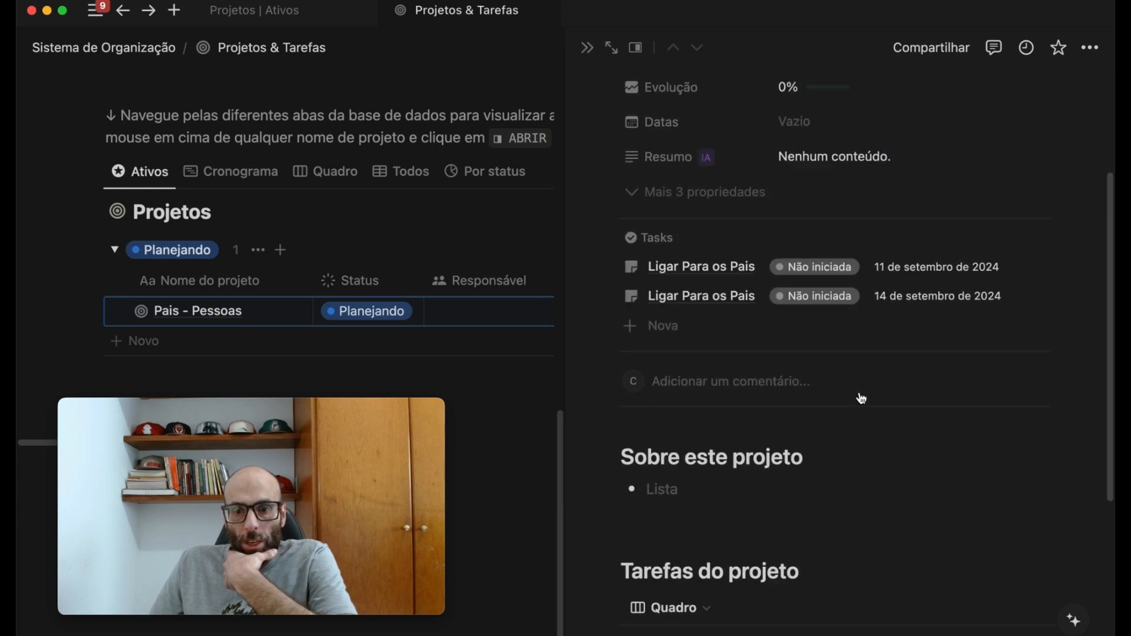
scroll(861, 398, down, 3)
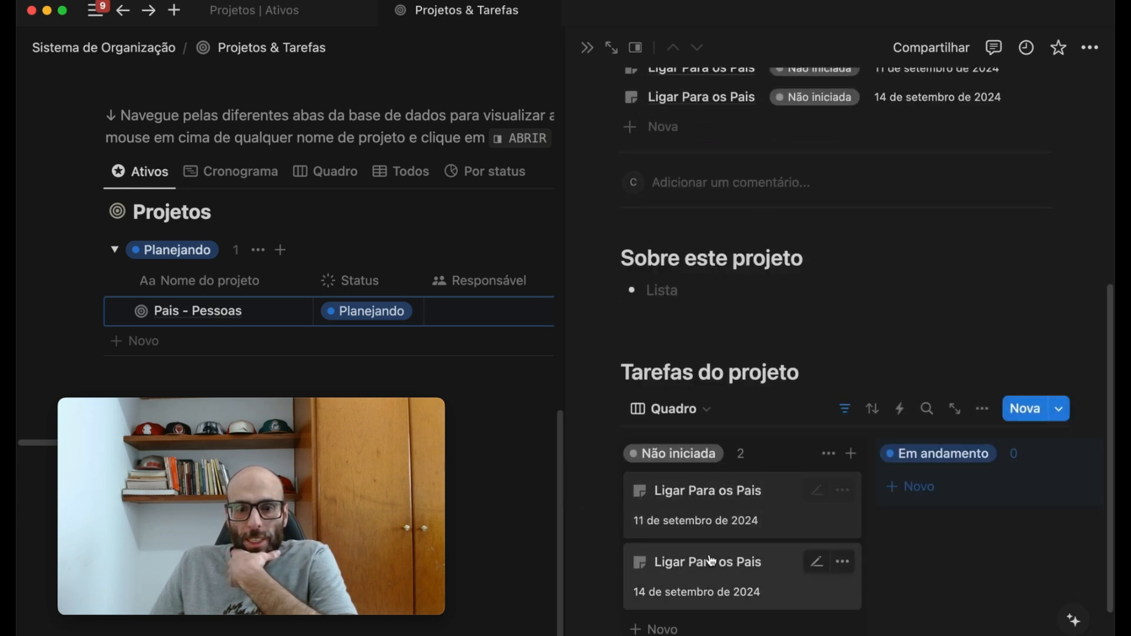
scroll(714, 568, down, 1)
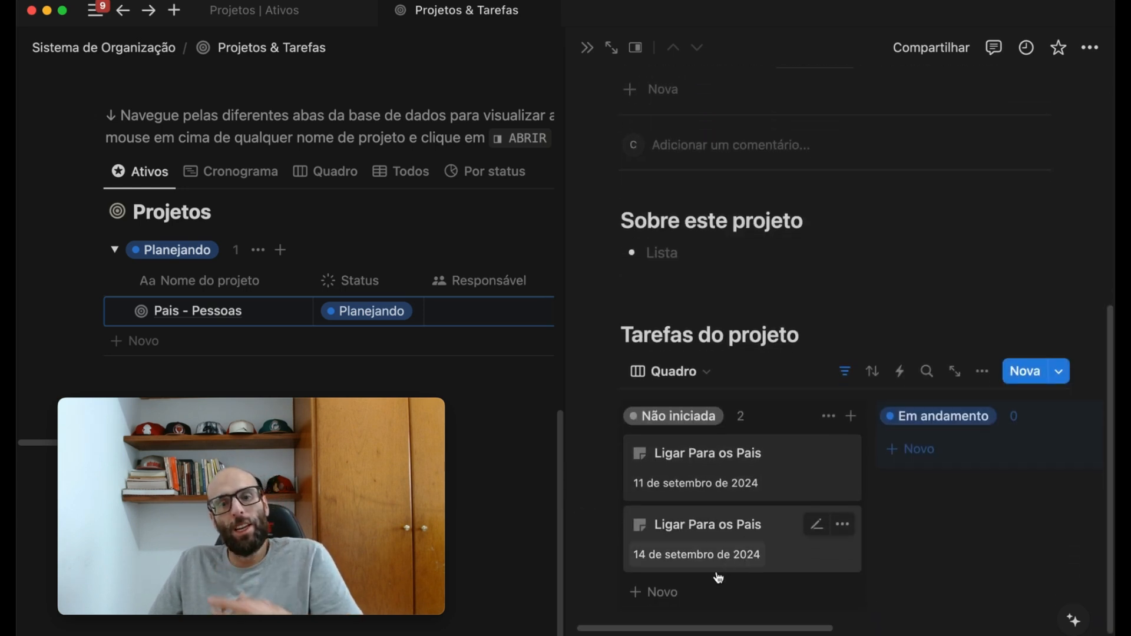
click(680, 599)
double_click(681, 592)
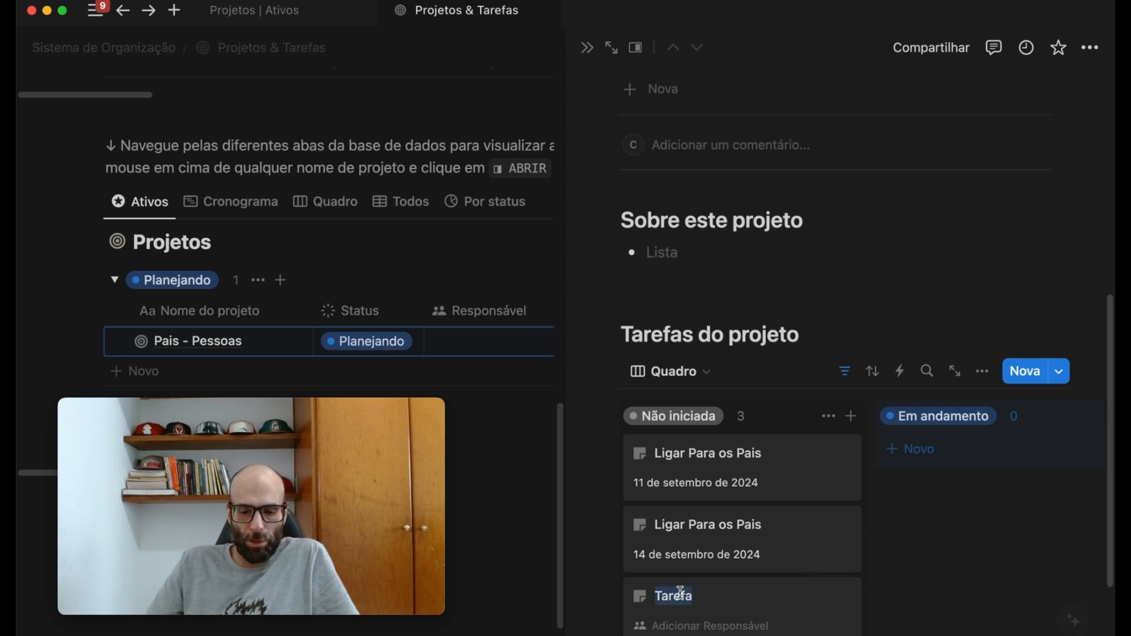
text(Visity)
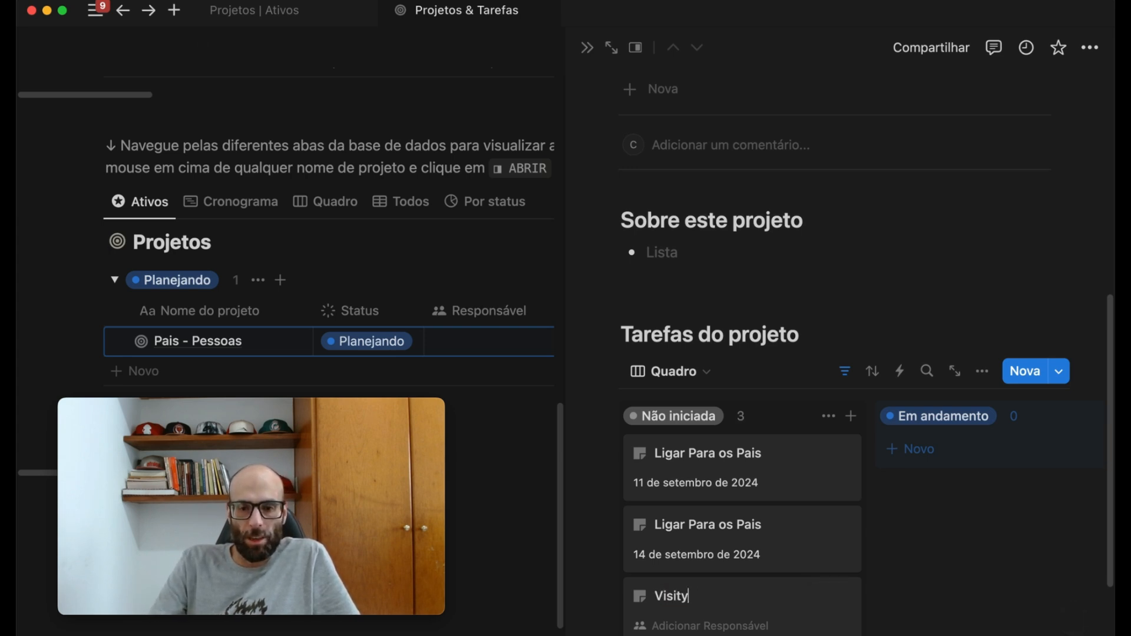
key(BackSpace)
text(ar Pais)
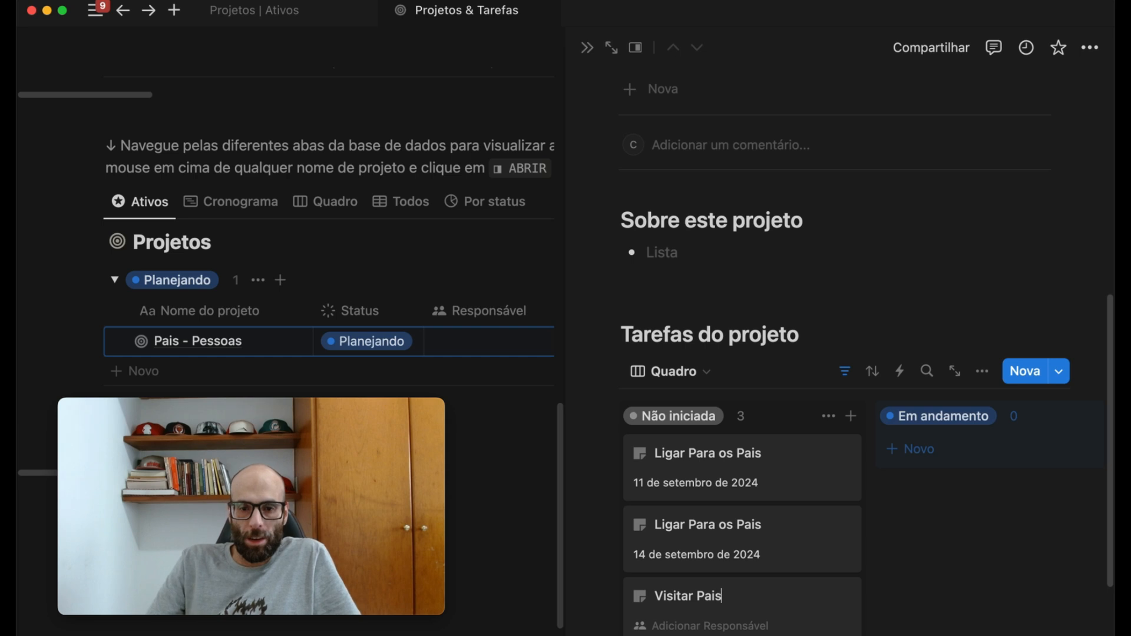
key(Return)
- Duplicate the "Visitar Pais" task and set the first one's Prazo to 12/09/2024
scroll(740, 570, down, 1)
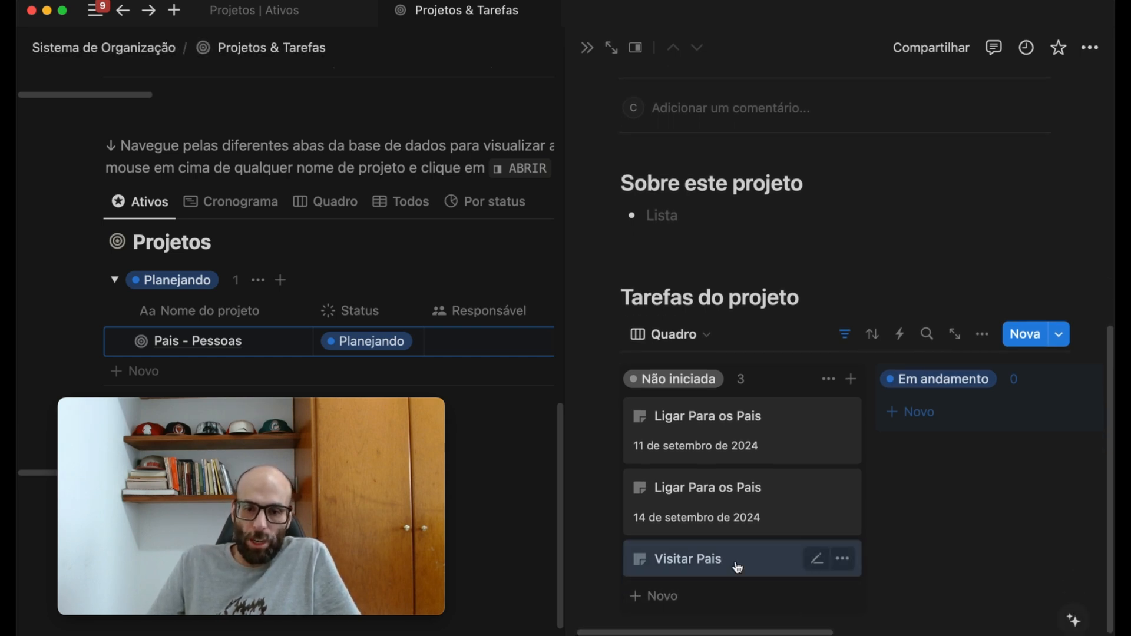
right_click(737, 566)
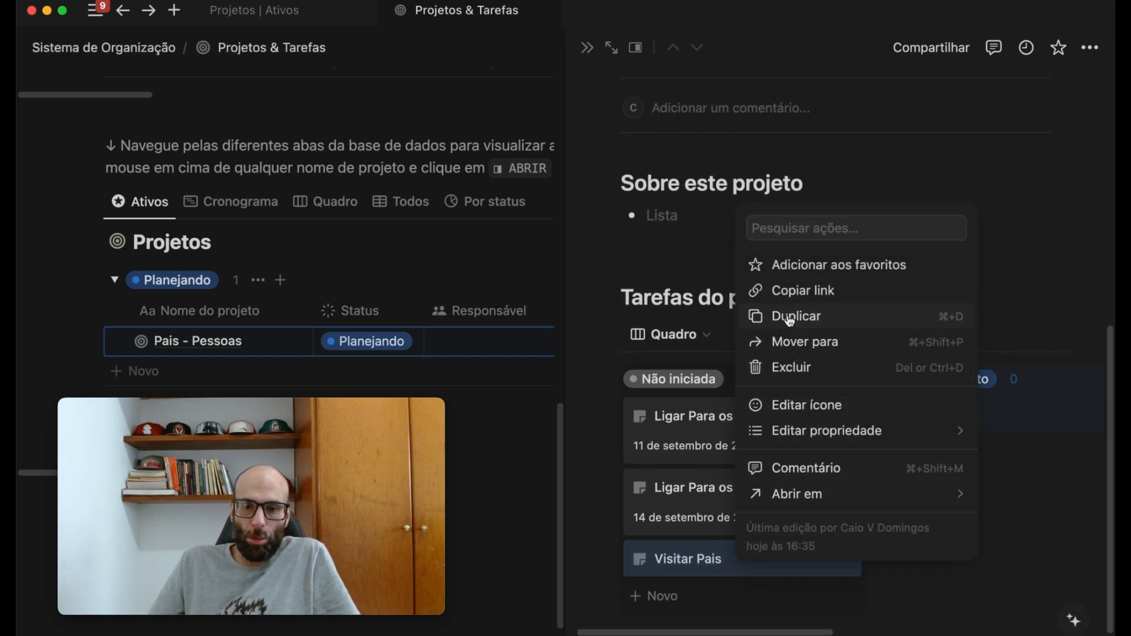
click(789, 316)
click(725, 562)
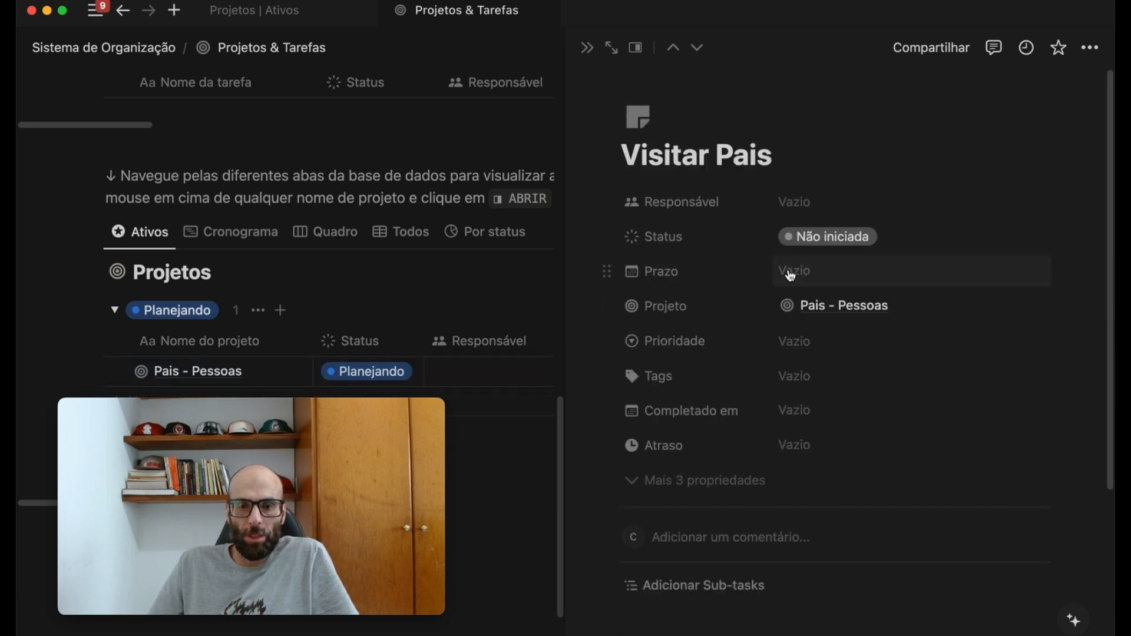
click(807, 277)
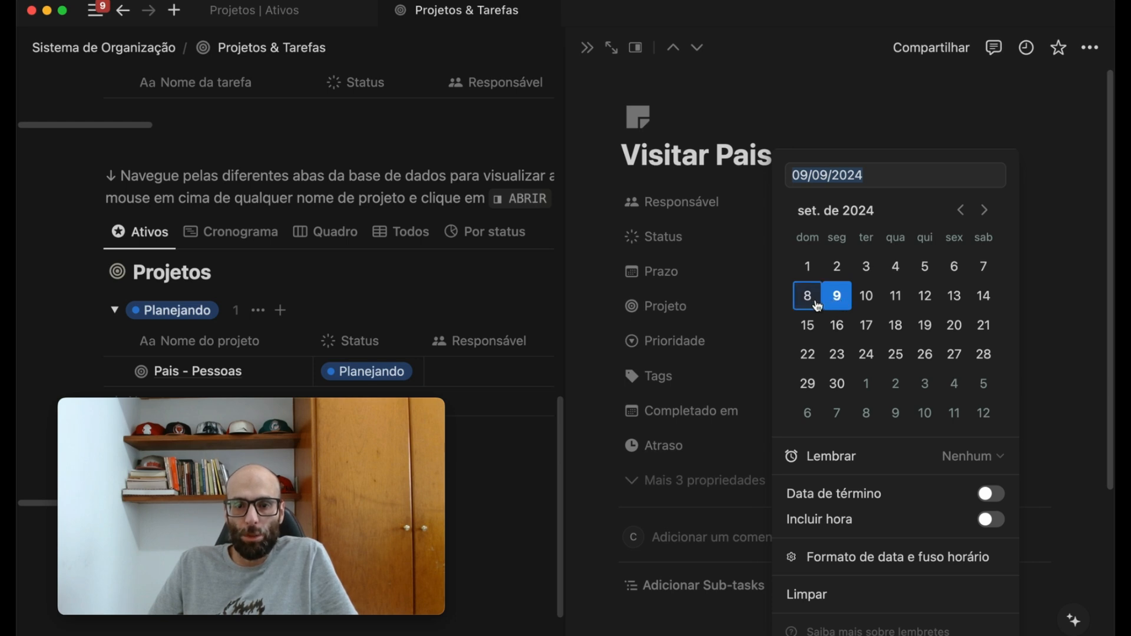
click(923, 297)
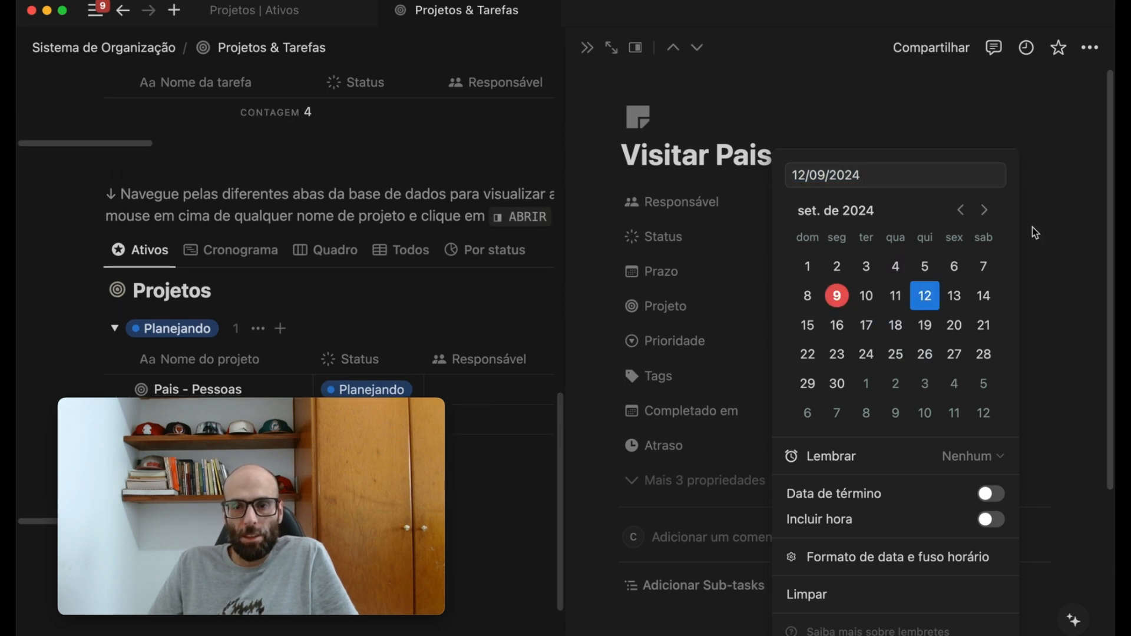
click(1054, 226)
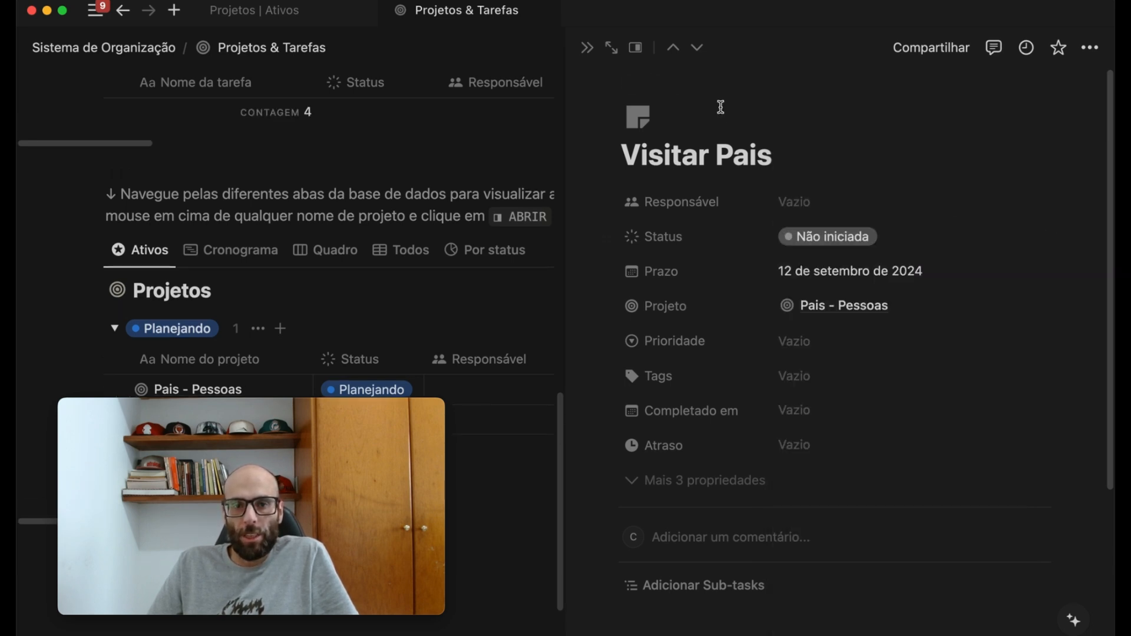
- Set the second "Visitar Pais" task's Prazo to 15/09/2024 and close the task's side view
click(123, 10)
scroll(883, 471, down, 2)
click(884, 506)
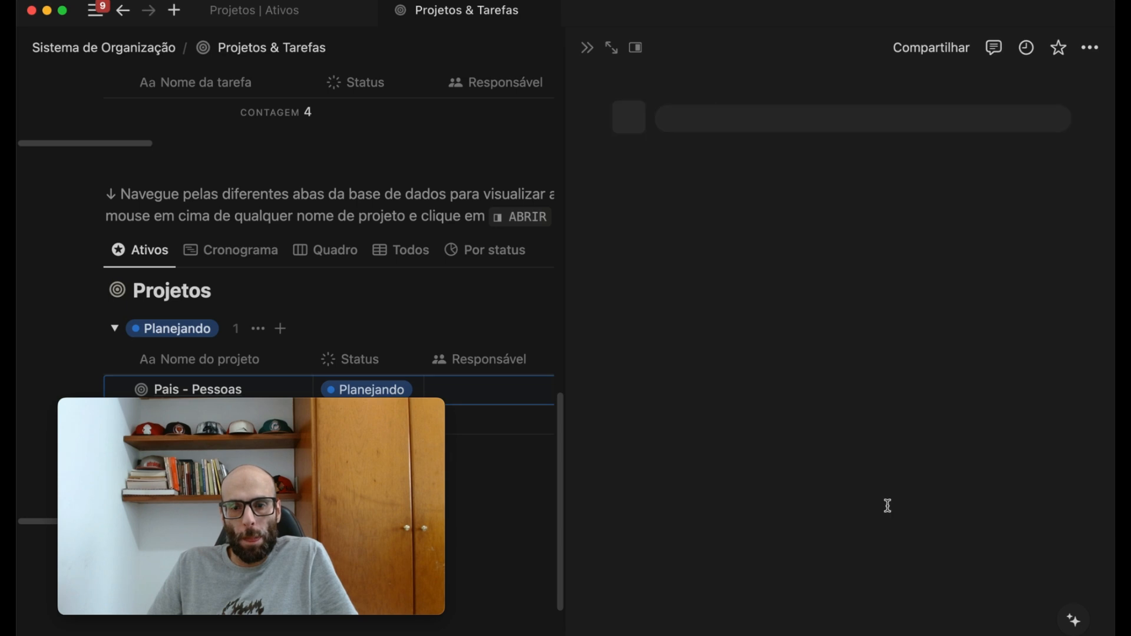
click(797, 271)
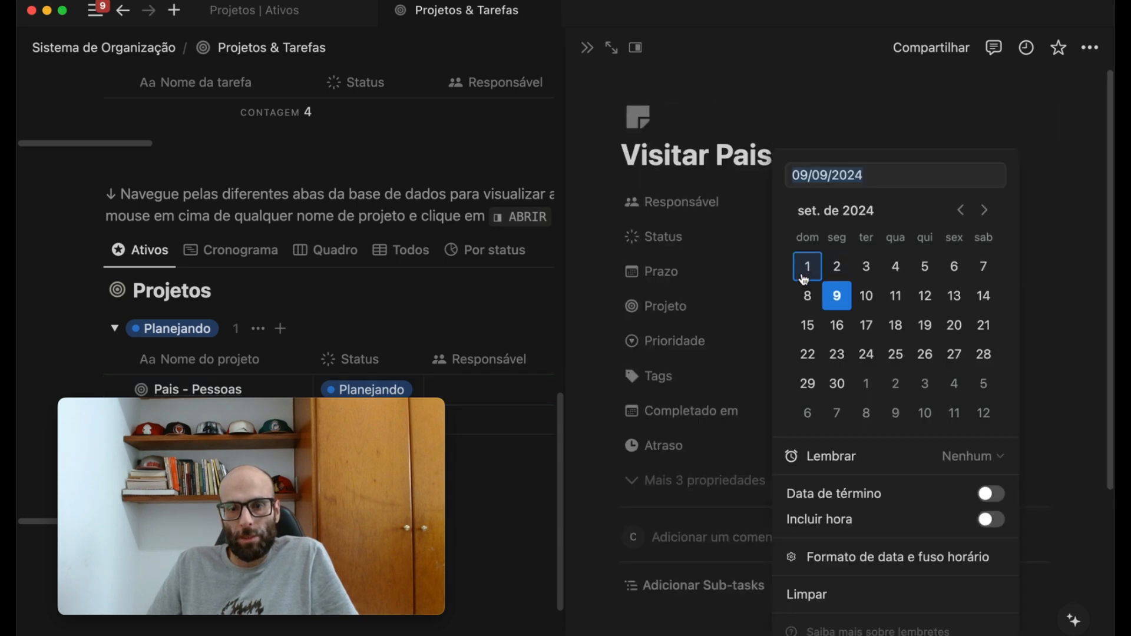
click(807, 326)
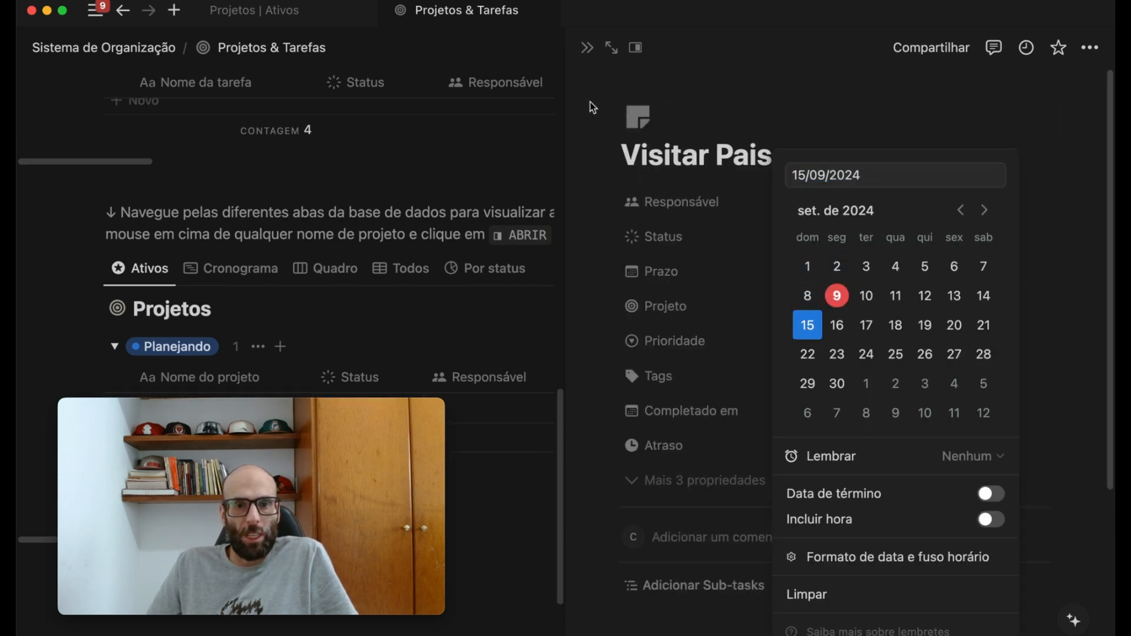
click(593, 47)
click(589, 48)
- Review the names, deadlines and linked project of the tasks in the Tarefas table
scroll(519, 324, up, 4)
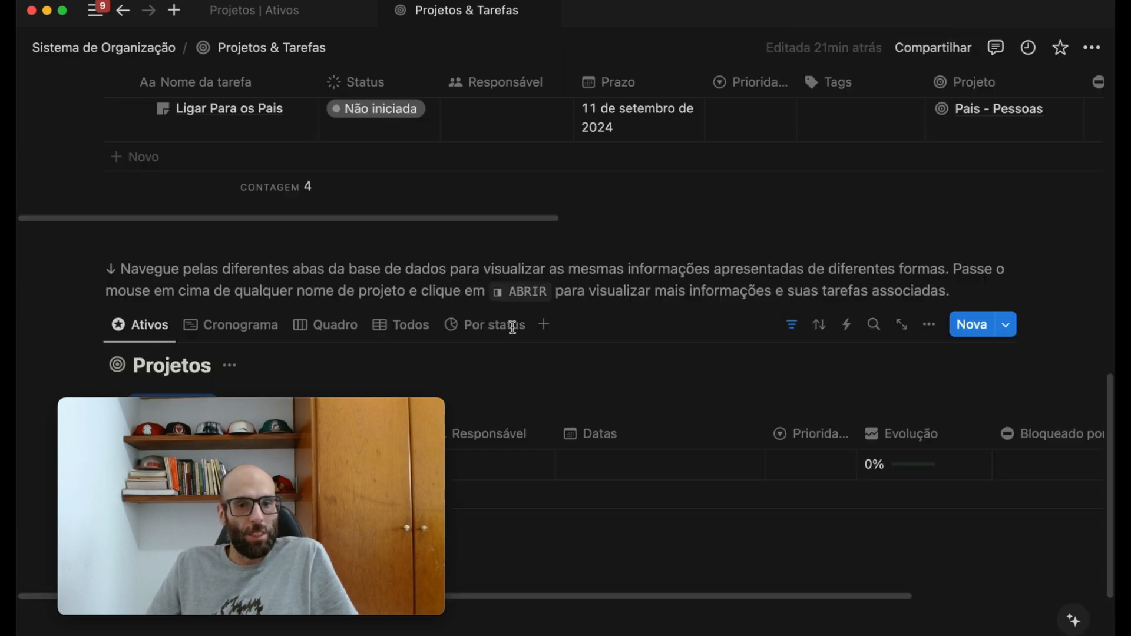
scroll(523, 330, up, 6)
scroll(460, 318, down, 3)
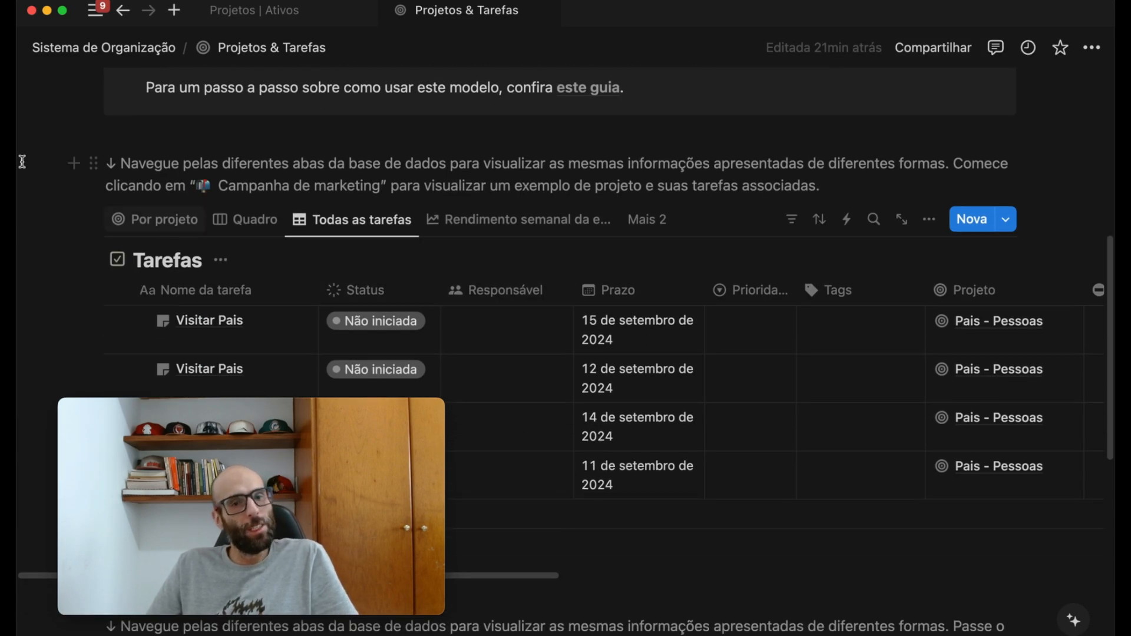
mouse_move(56, 156)
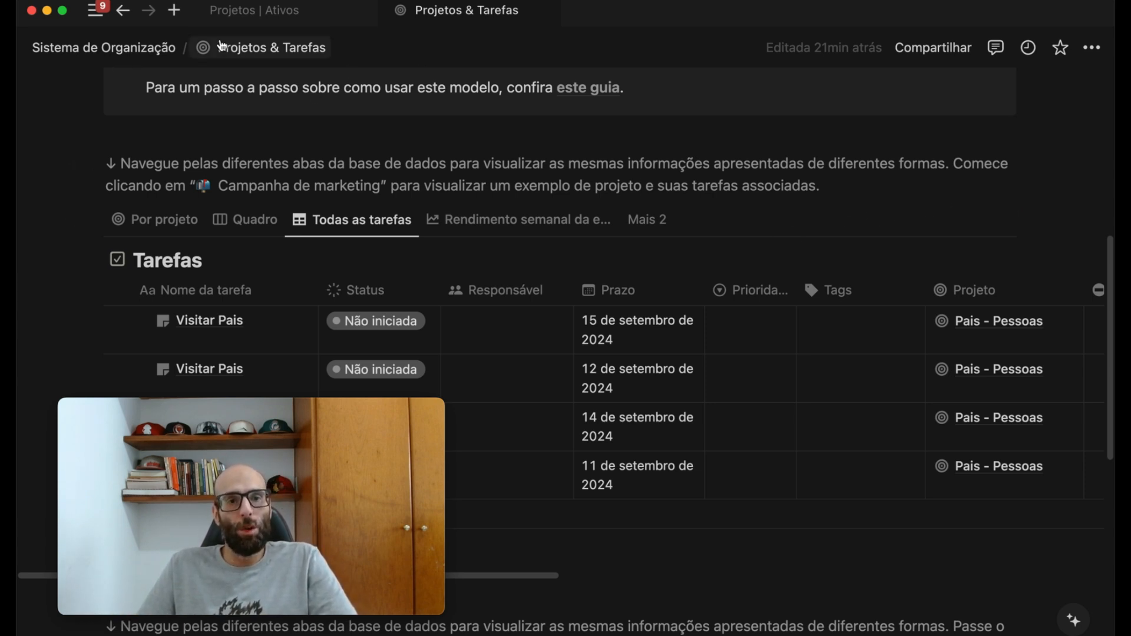
drag(271, 412, 908, 401)
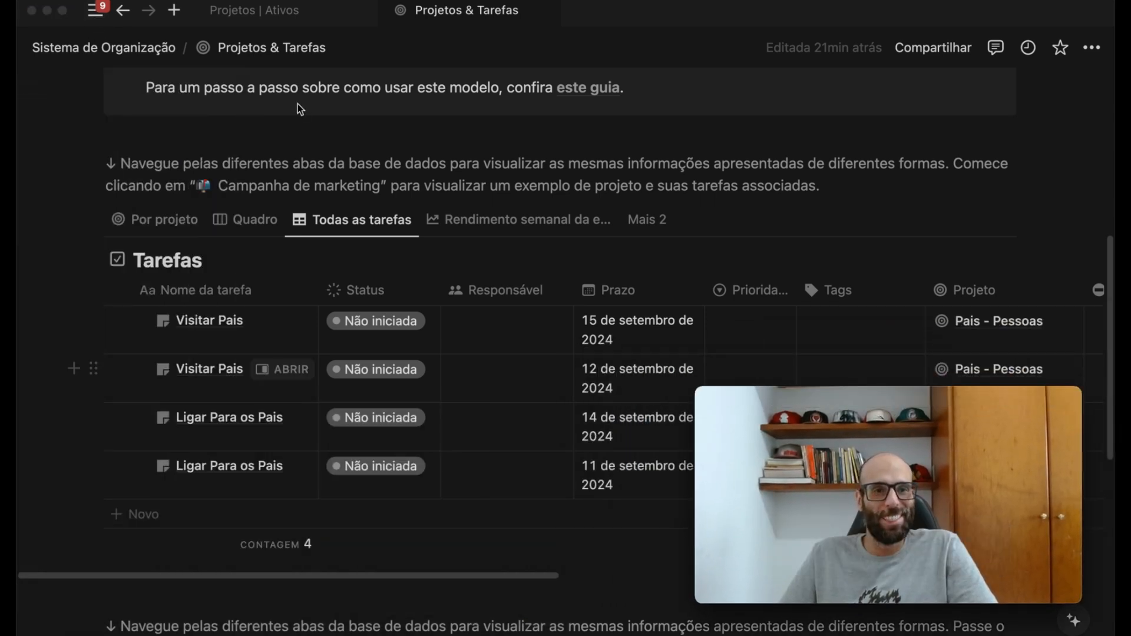
- Go to the Sistema de Organização page and open its Documentos database
mouse_move(93, 16)
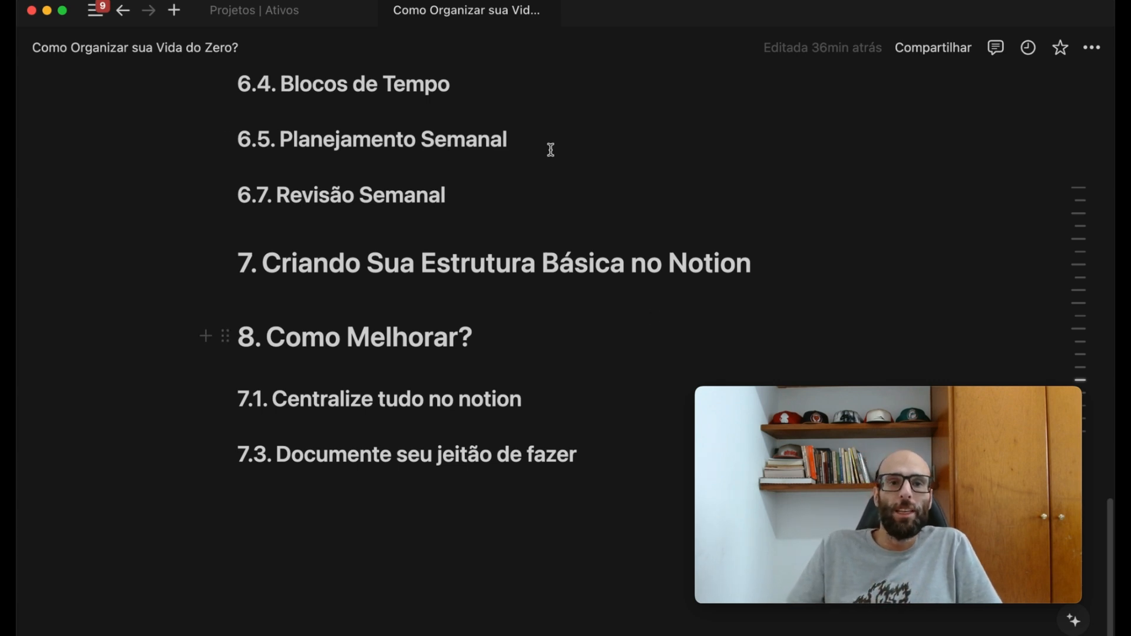
scroll(495, 125, up, 5)
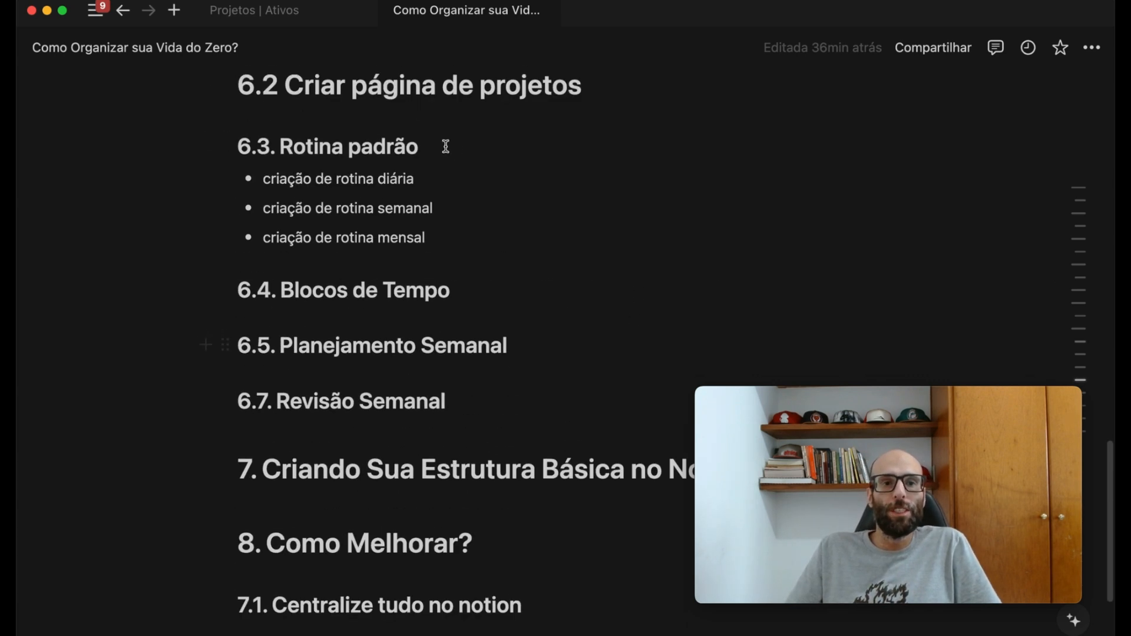
click(102, 17)
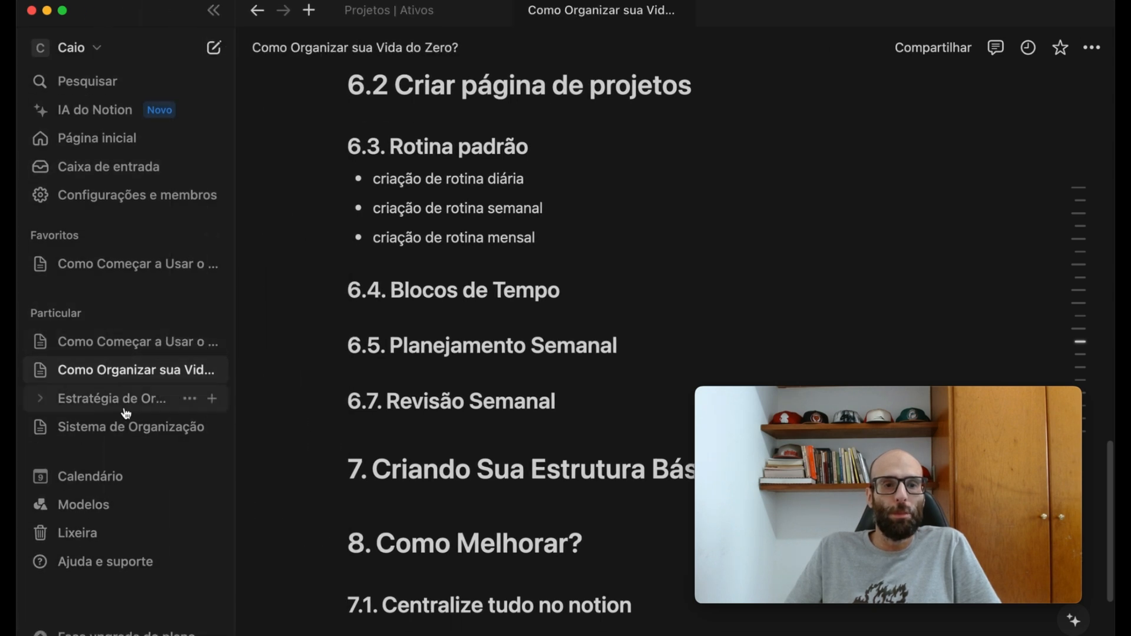
click(120, 428)
click(430, 342)
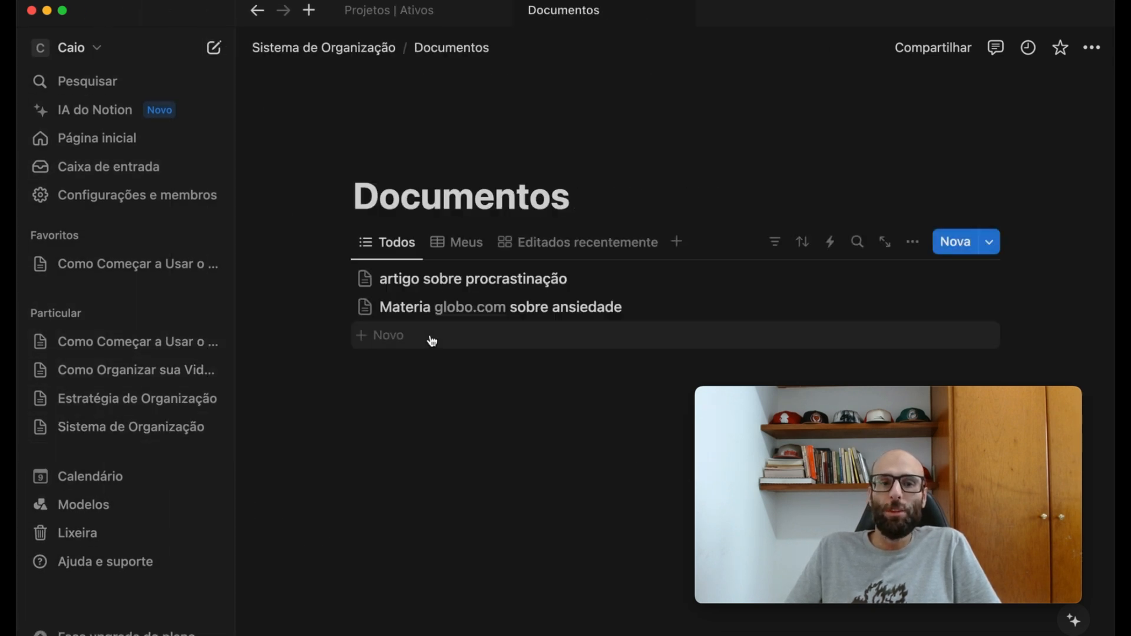
- Add a new document named "Planejamento Semanal" to the Documentos list
click(396, 340)
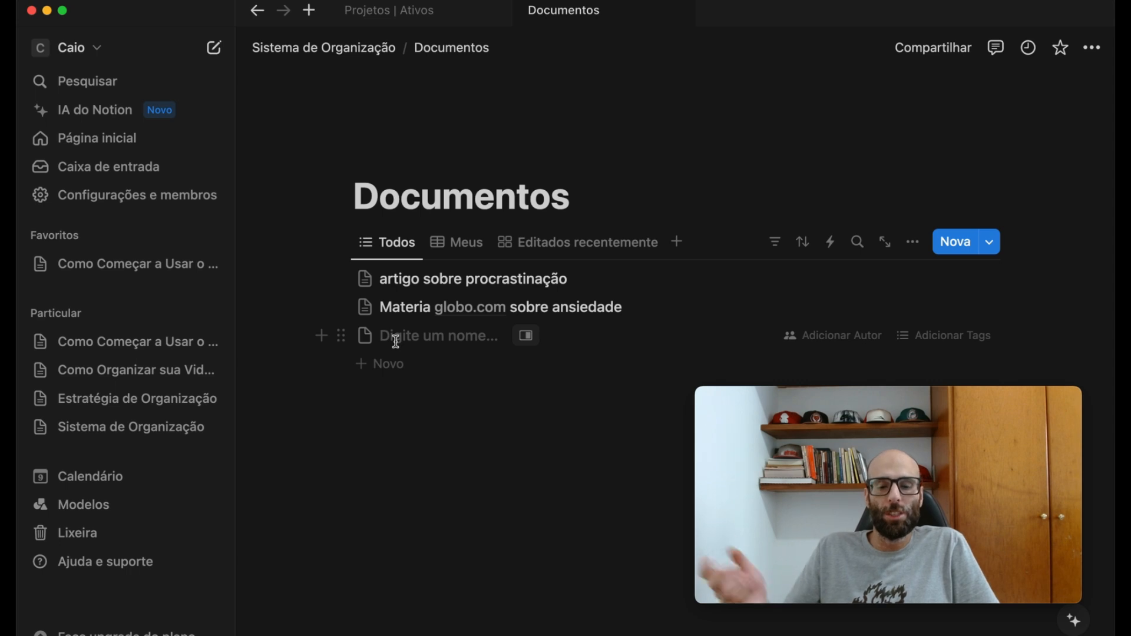
text(Plane)
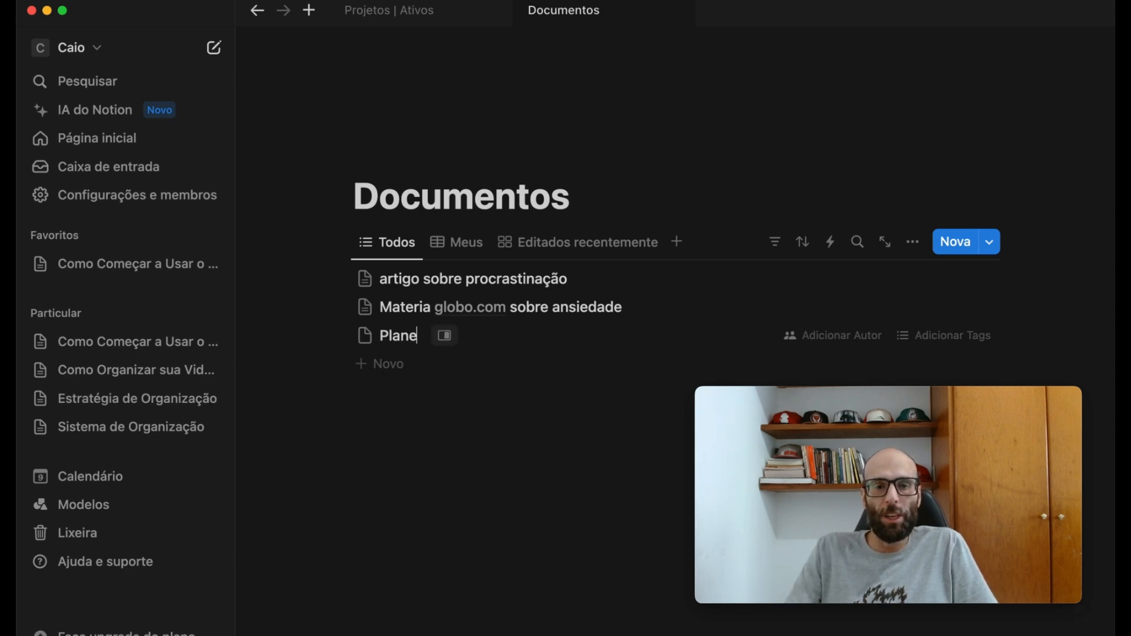
text(jamento Semanal)
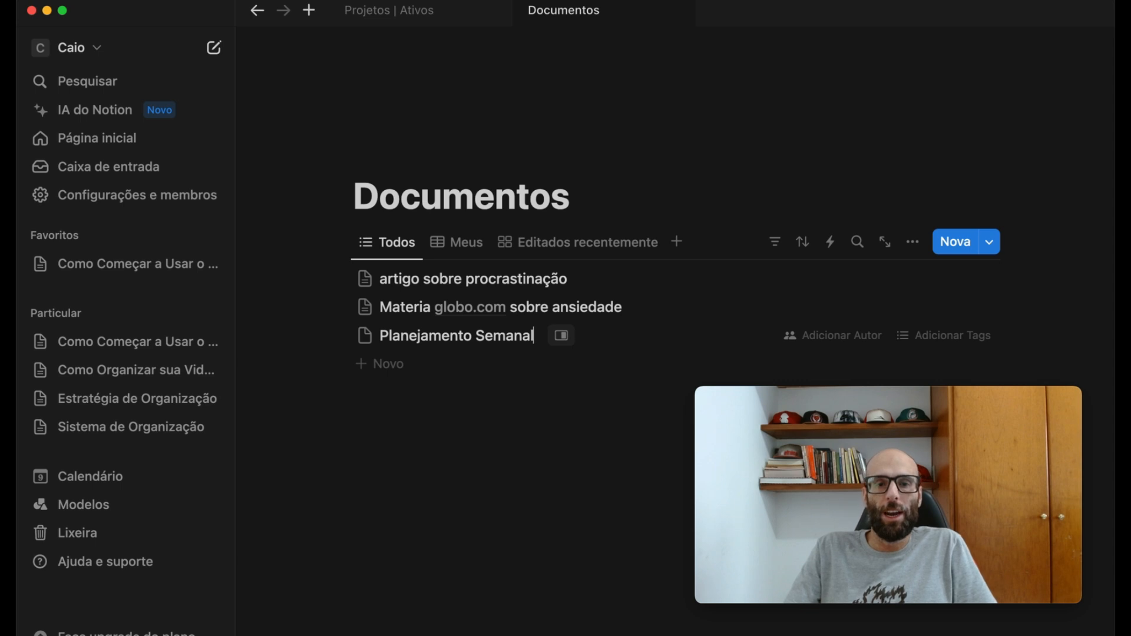
key(Escape)
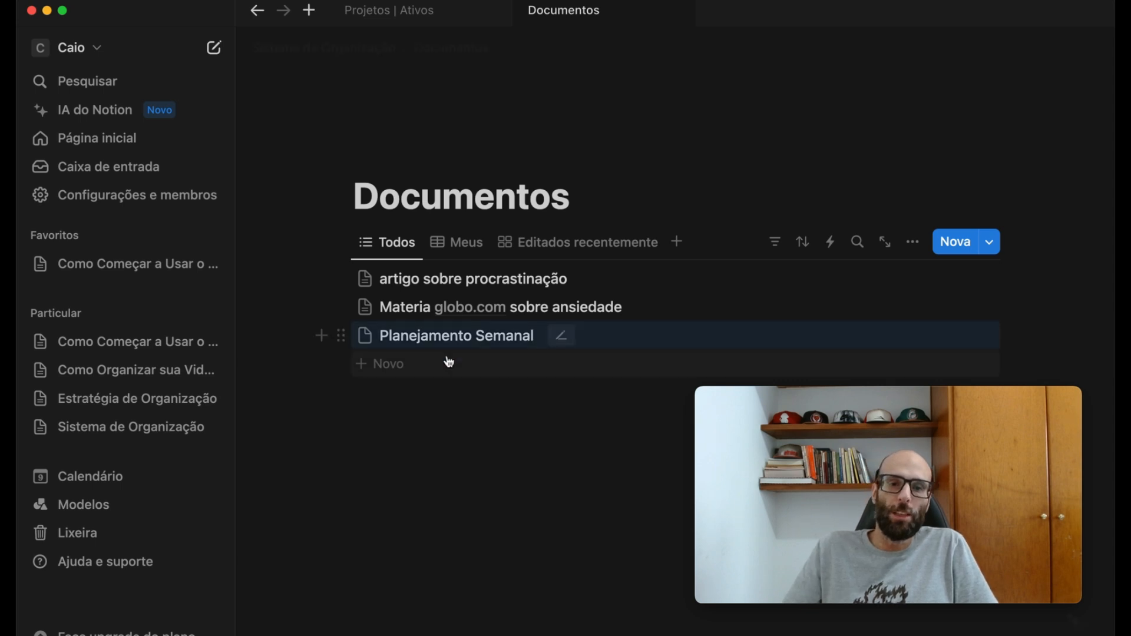
- Open the "Planejamento Semanal" document and add a to-do item reading "todo domingo planejar a semana" to its body
click(556, 337)
click(561, 335)
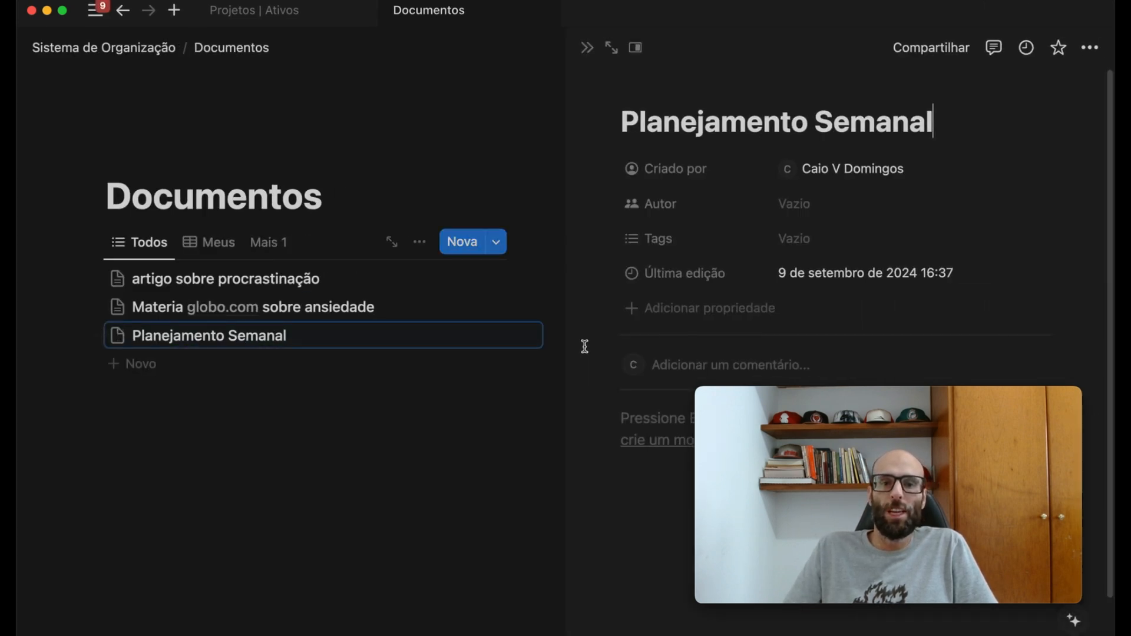
mouse_move(776, 408)
drag(775, 407, 173, 415)
click(692, 350)
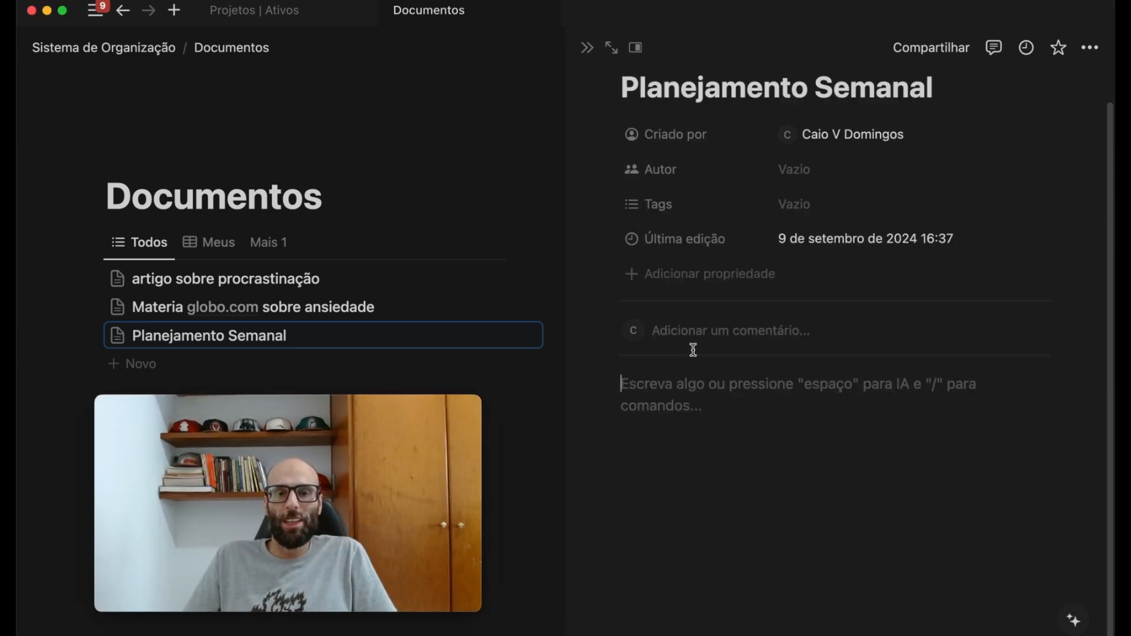
text(/)
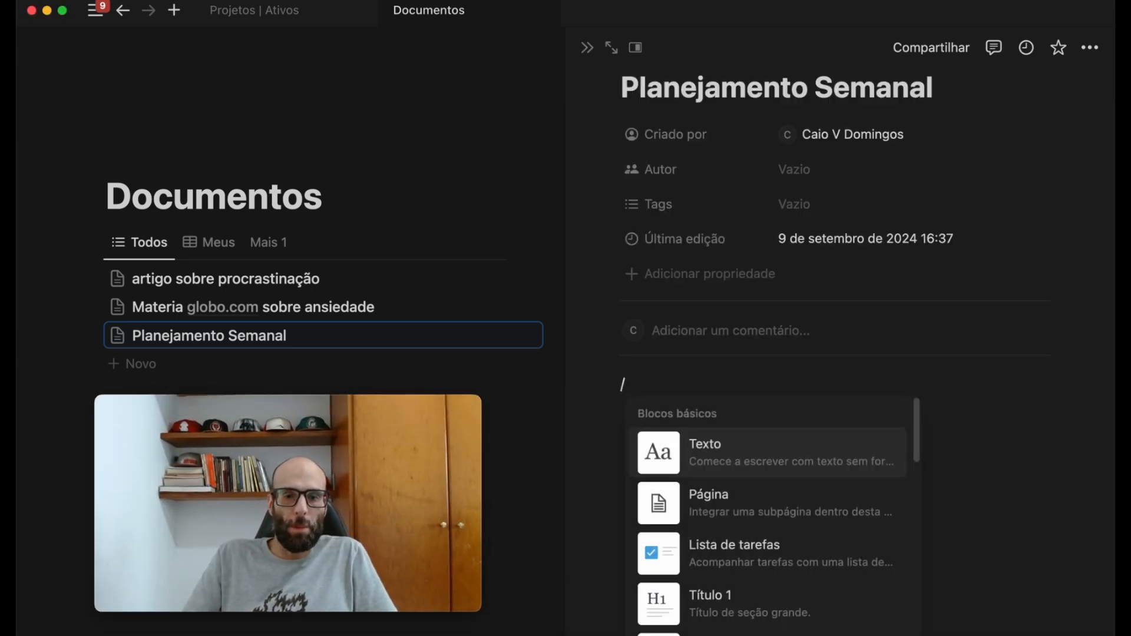
click(762, 561)
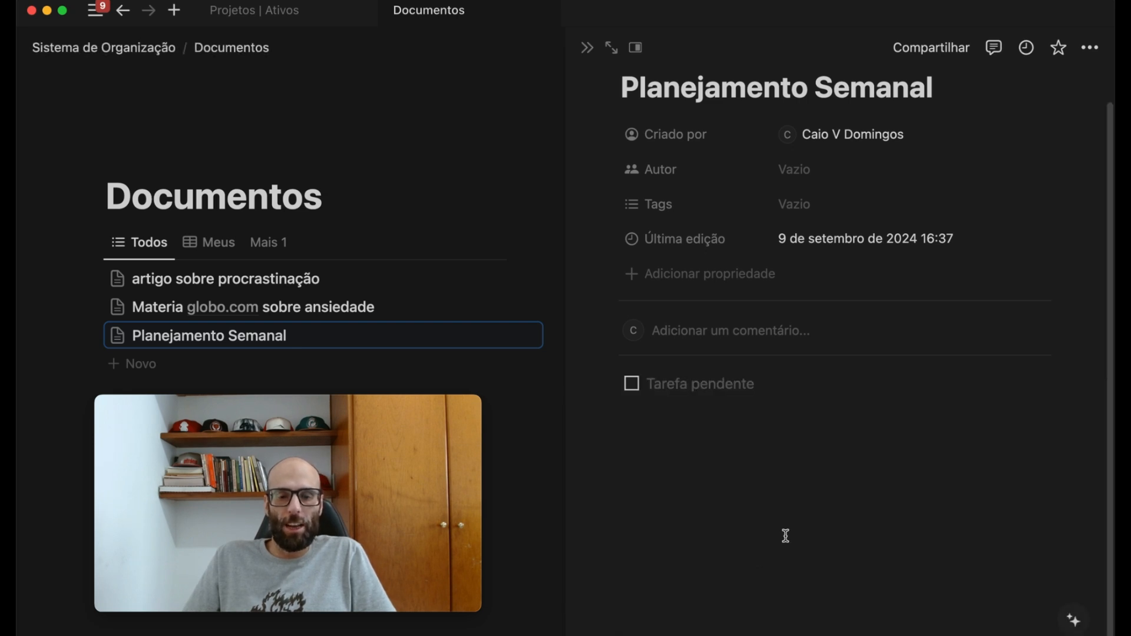
text(todo domingo planejar a semana)
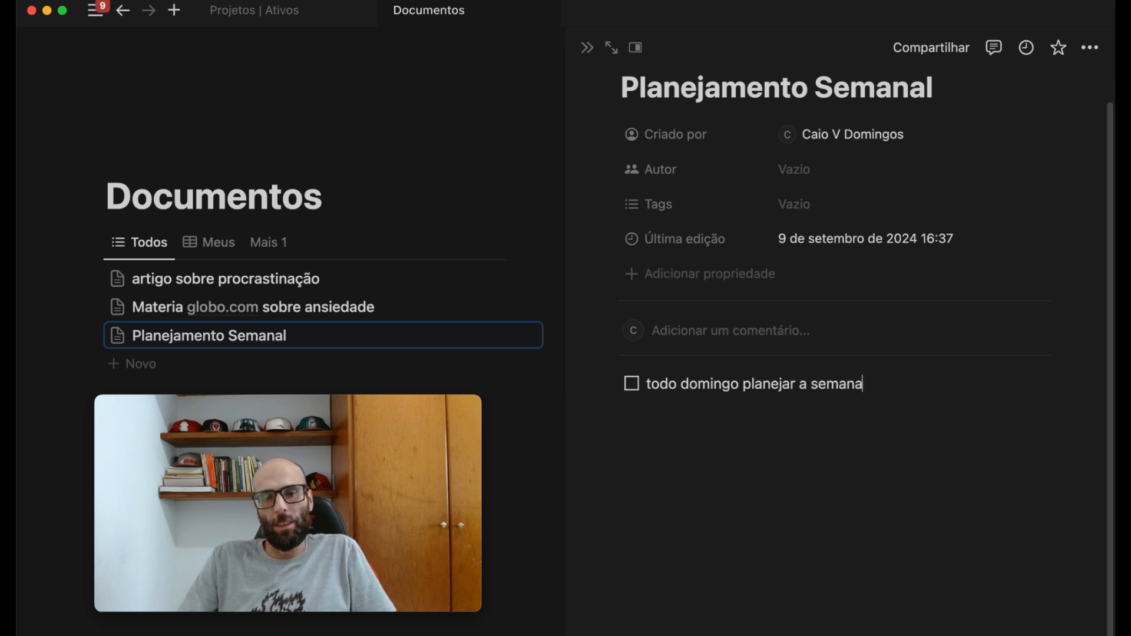
- Nest the to-dos "Olhar areas de prioridade" and "Projetos em andamento" under the weekly planning item
key(Return)
key(Tab)
text(Ol)
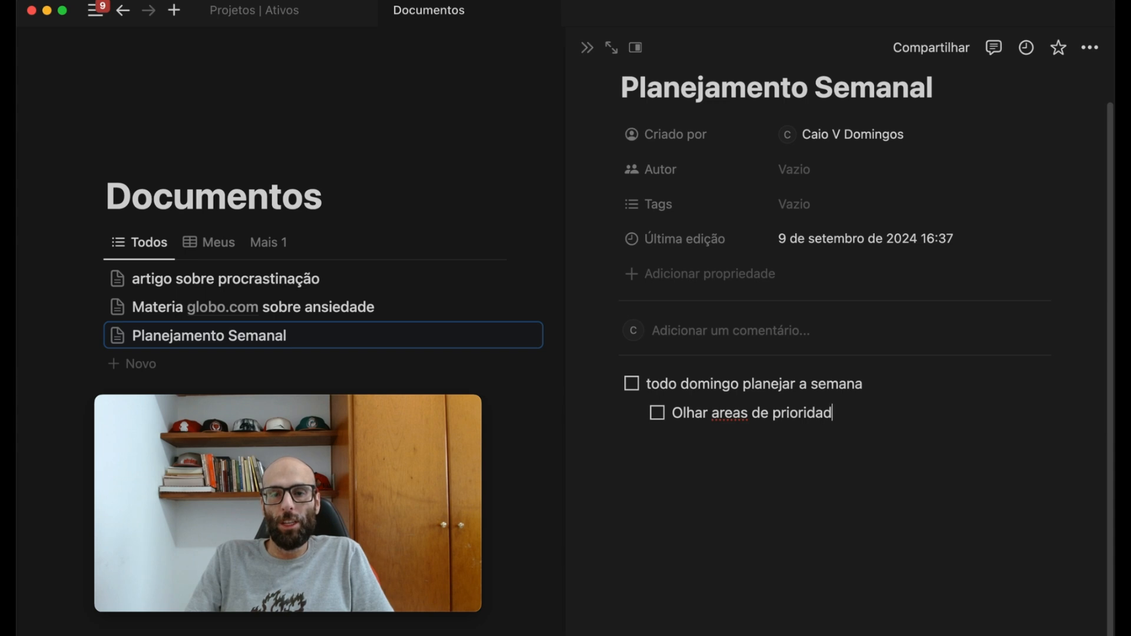
key(Return)
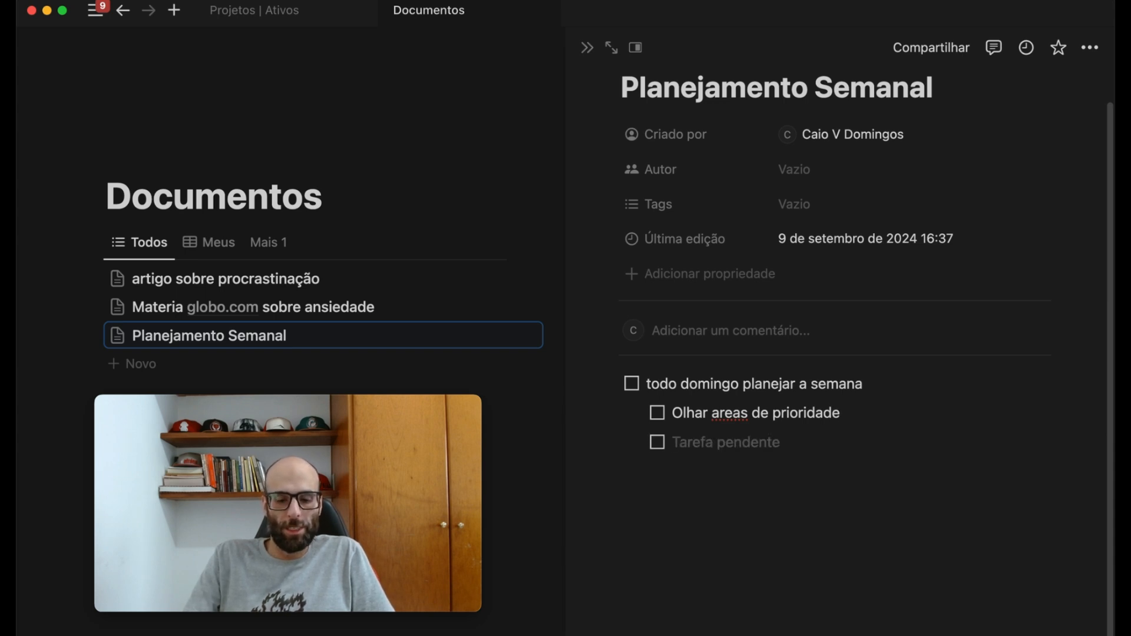
text(Projetos em andame)
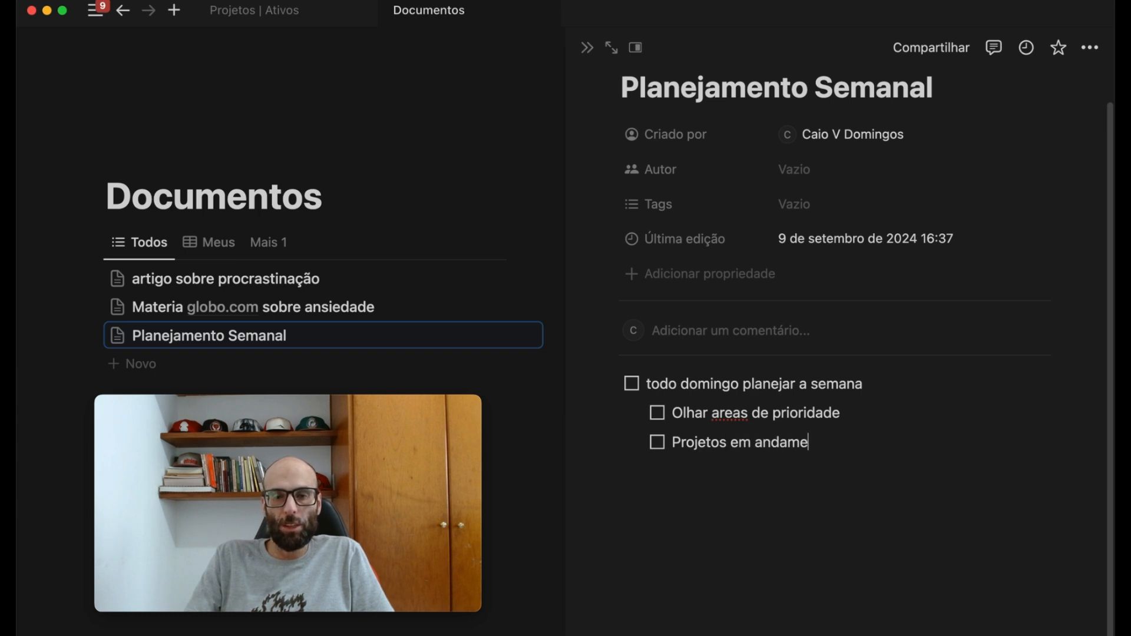
- Add a third nested to-do reading "Projetos não iniciados" below "Projetos em andamento"
text(Projetos )
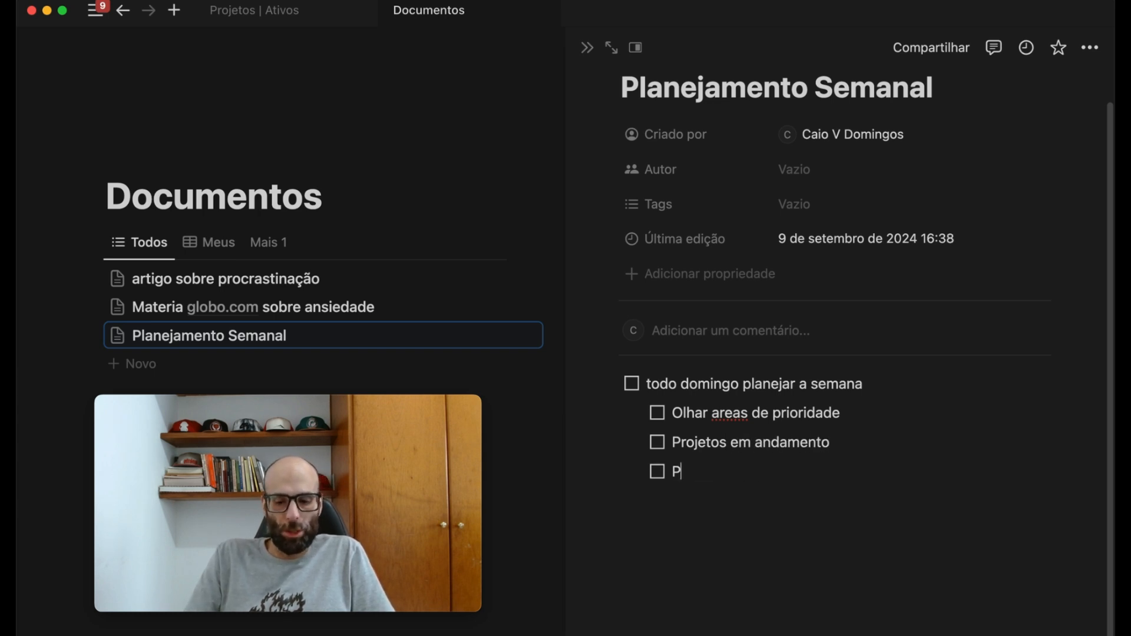
text(n)
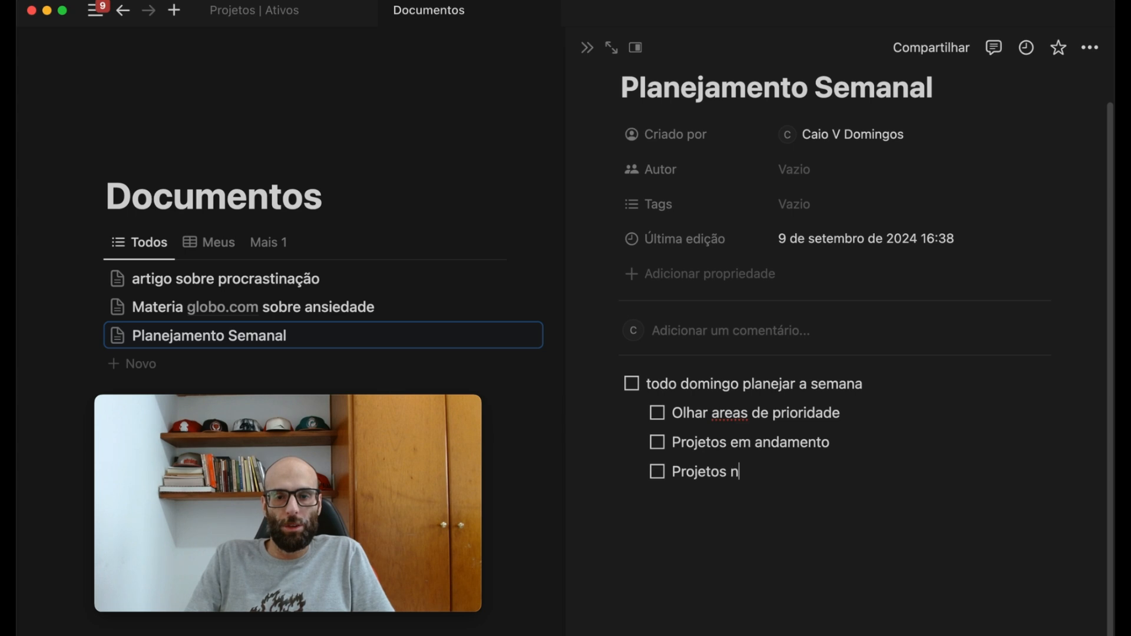
text(ão iniciados)
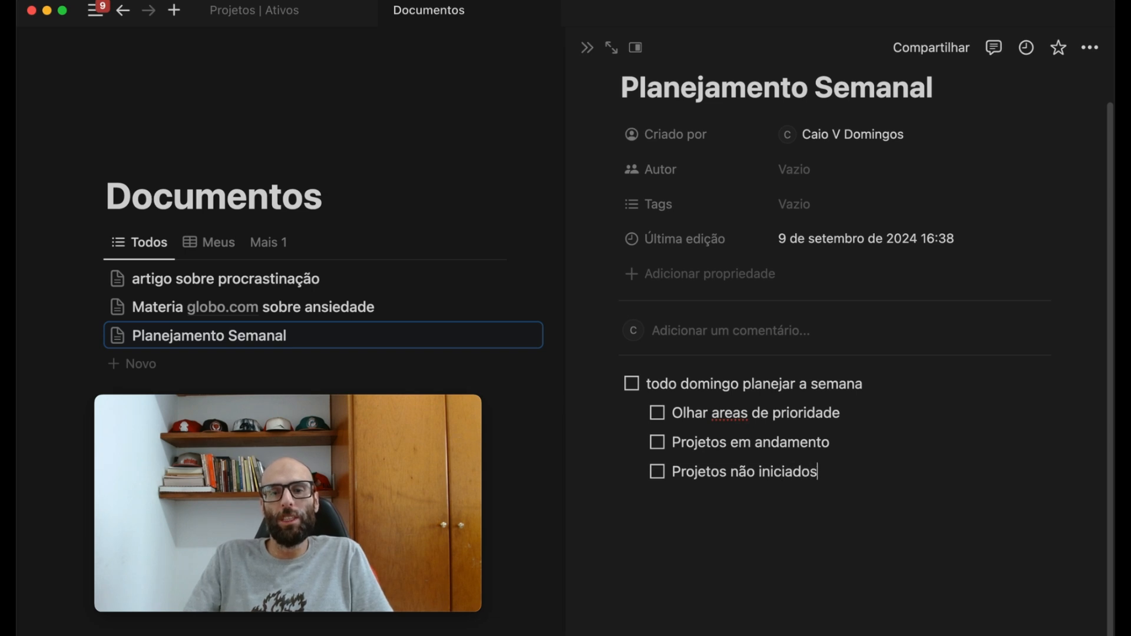